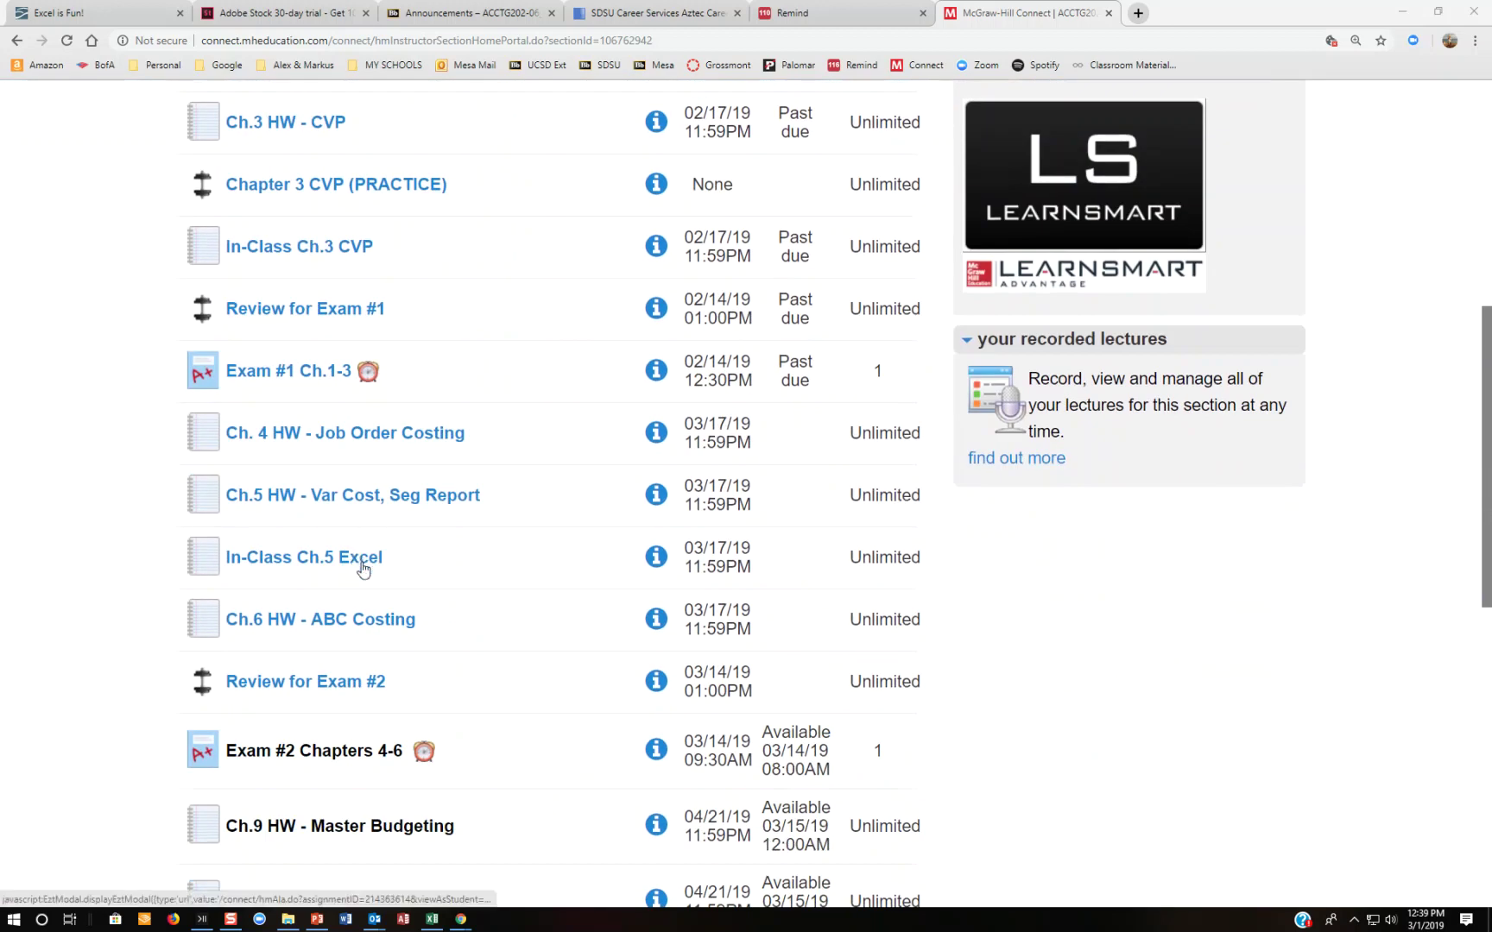
- Open the In-Class Ch.5 Excel assignment and download its reference file ch_5_Noreen_4e_applying_excel_student_form.xlsx
click(294, 563)
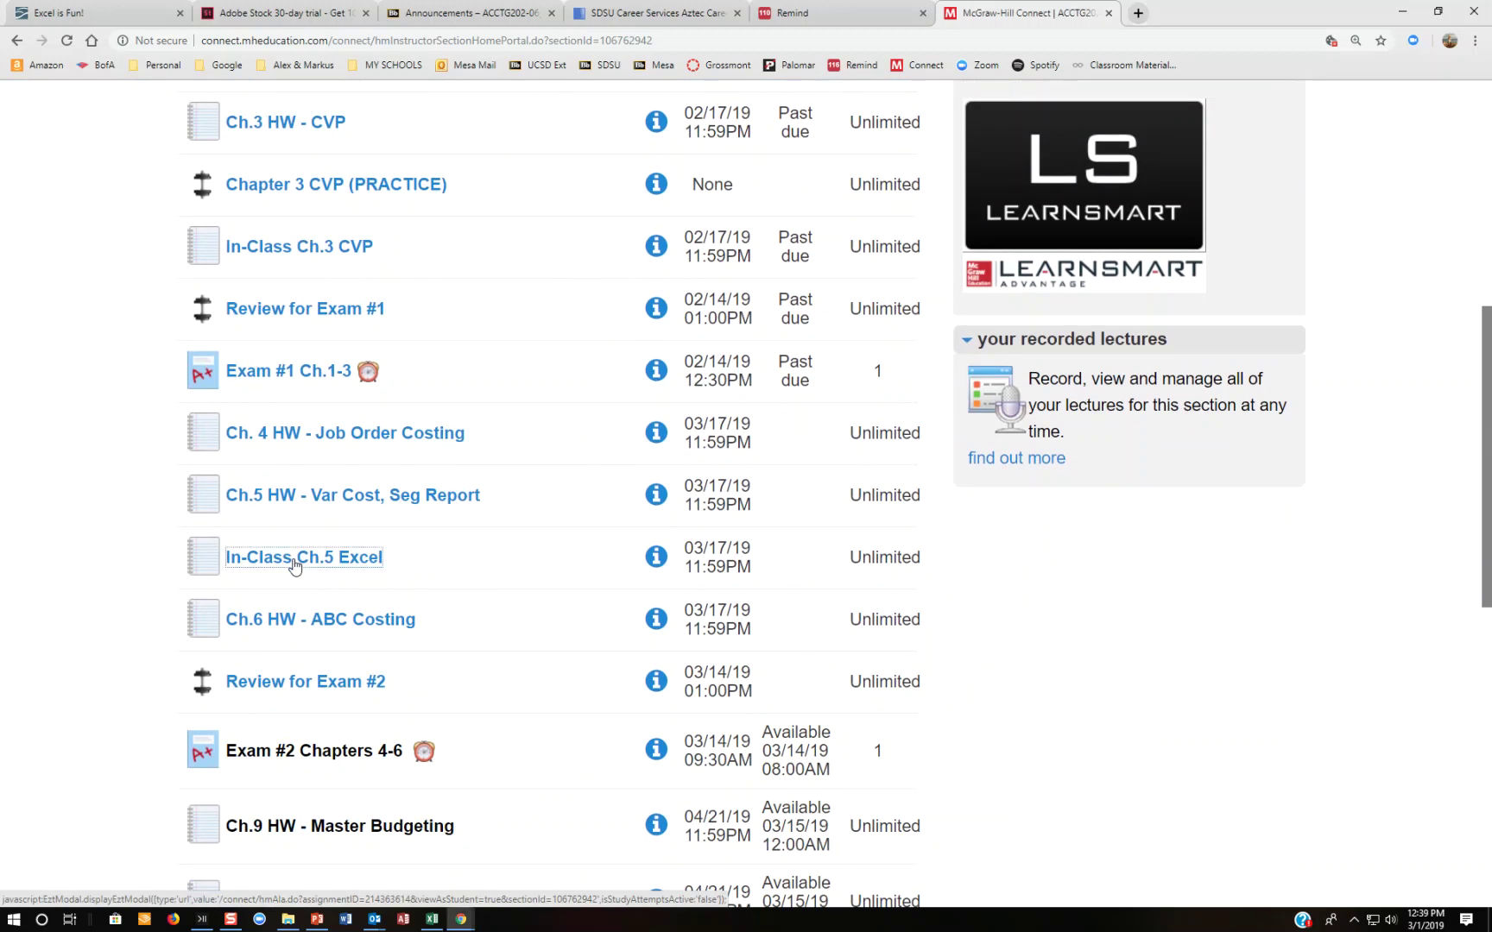
click(748, 899)
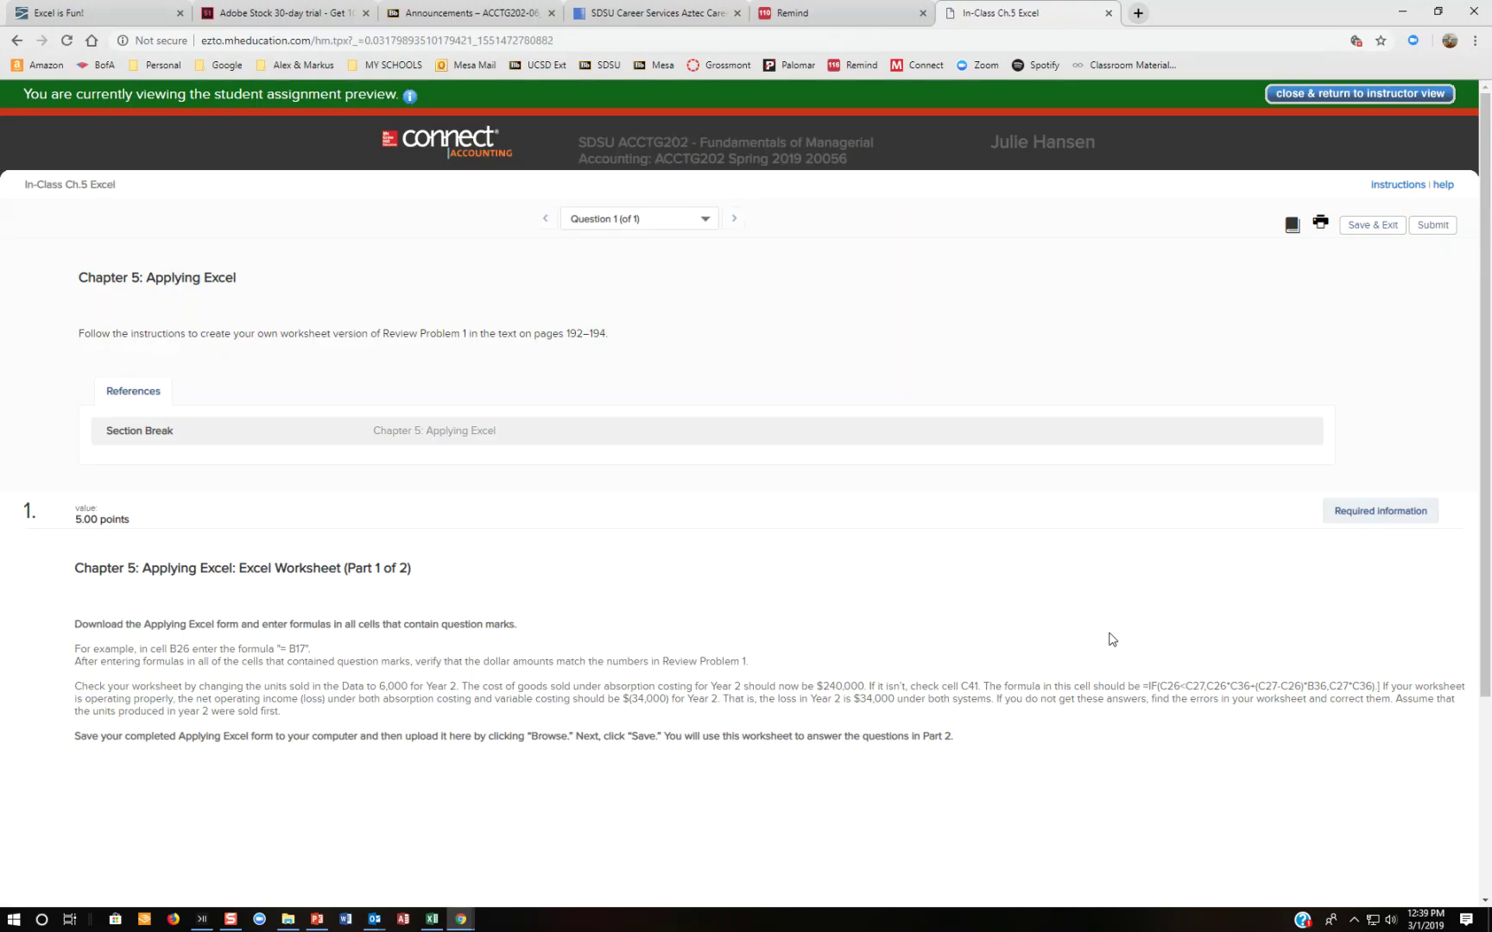
scroll(1107, 617, down, 2)
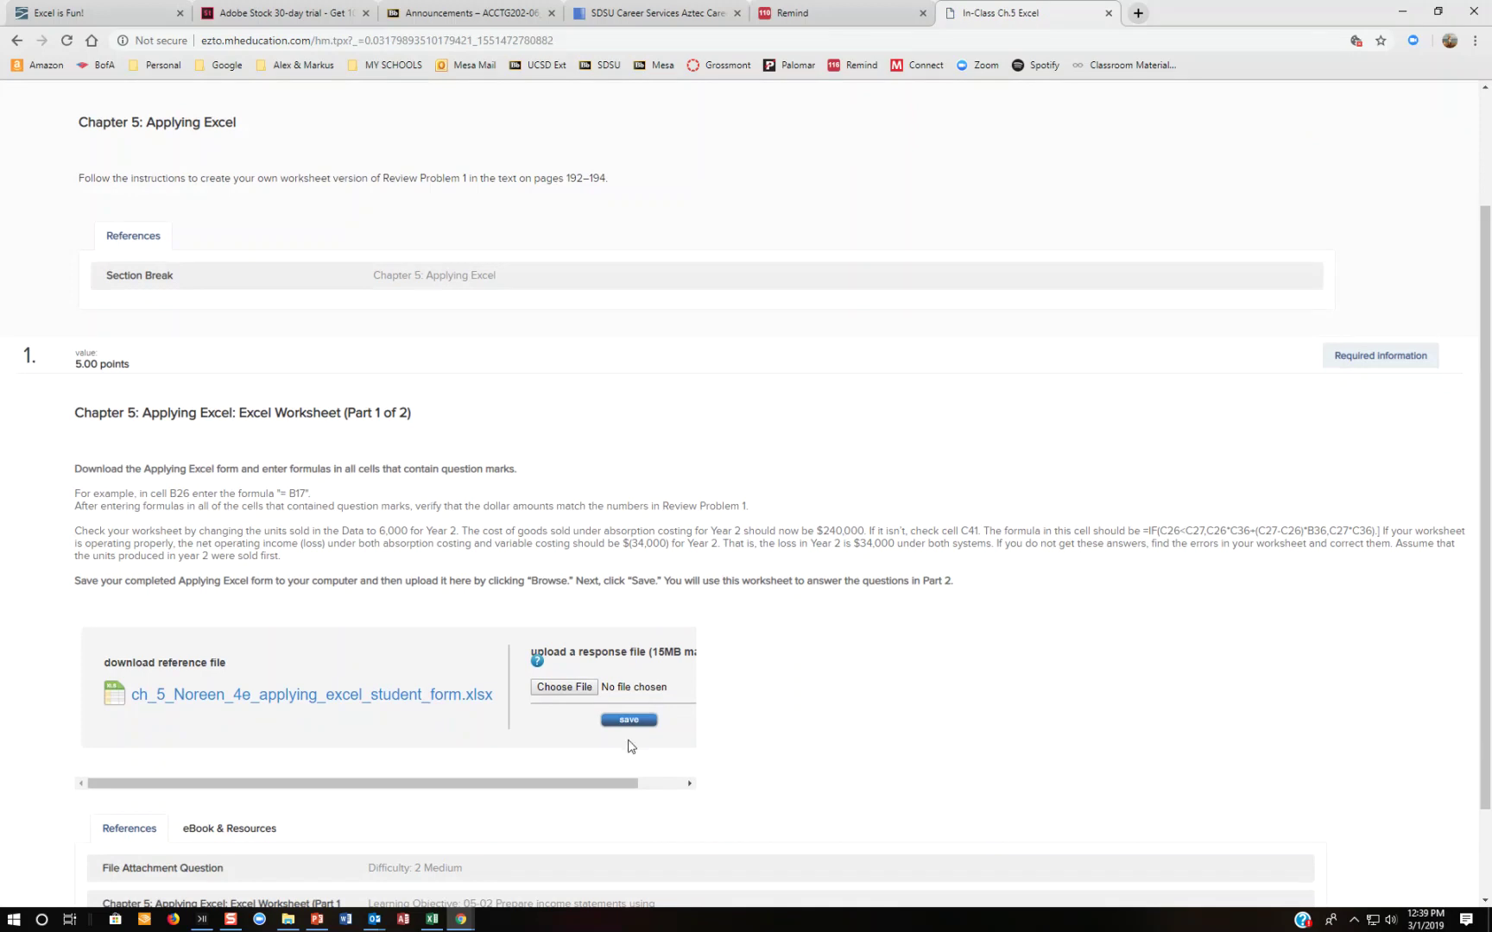
click(332, 703)
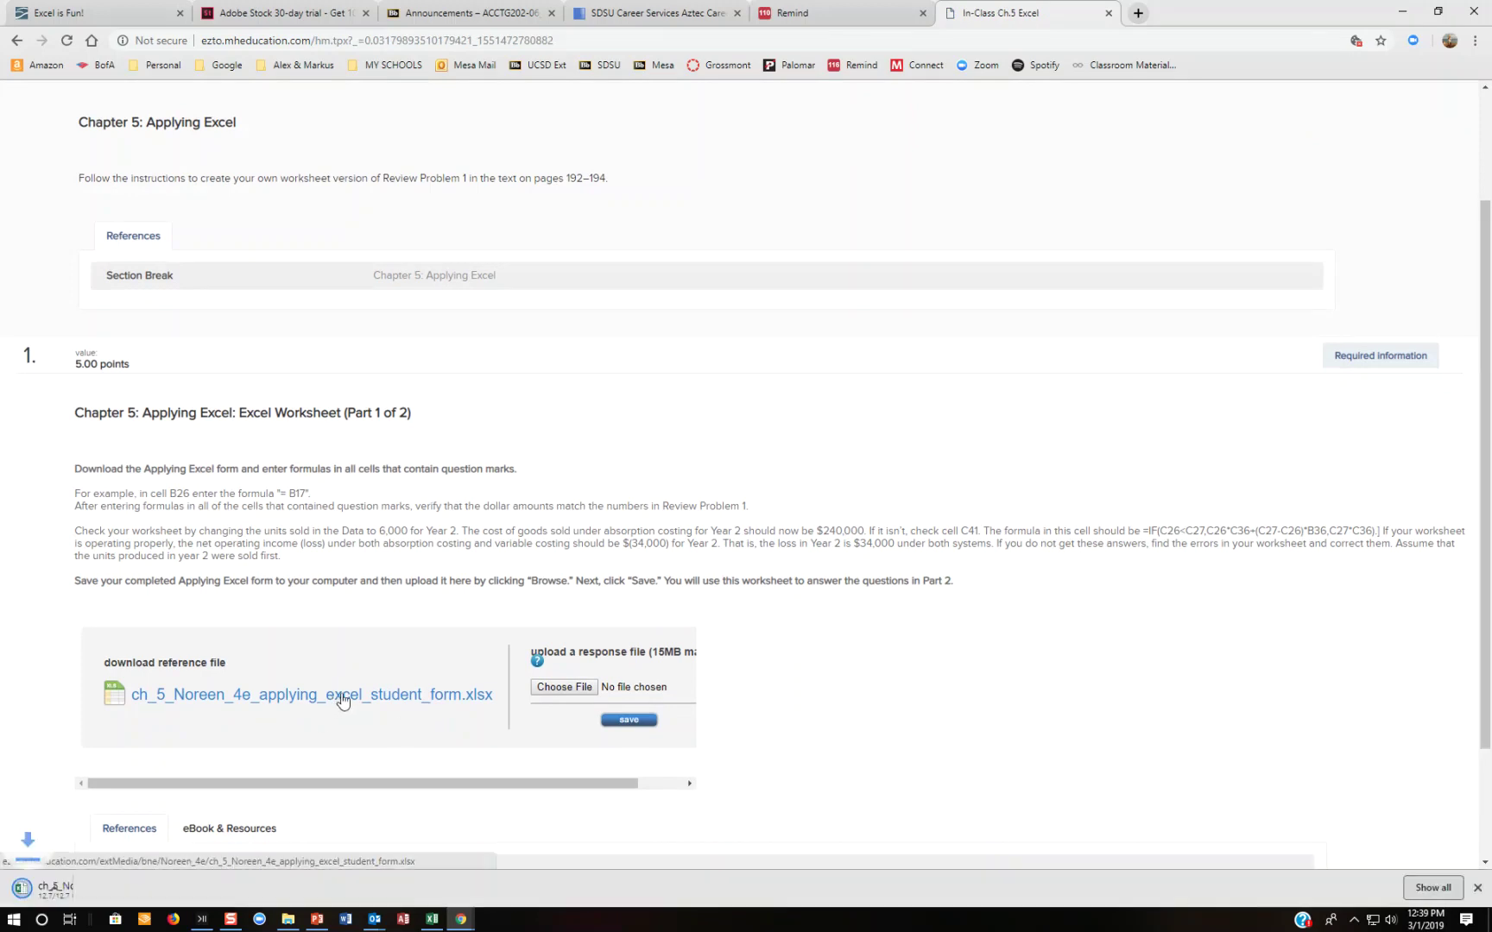
- Open the downloaded student form workbook in Excel and enable editing
click(72, 878)
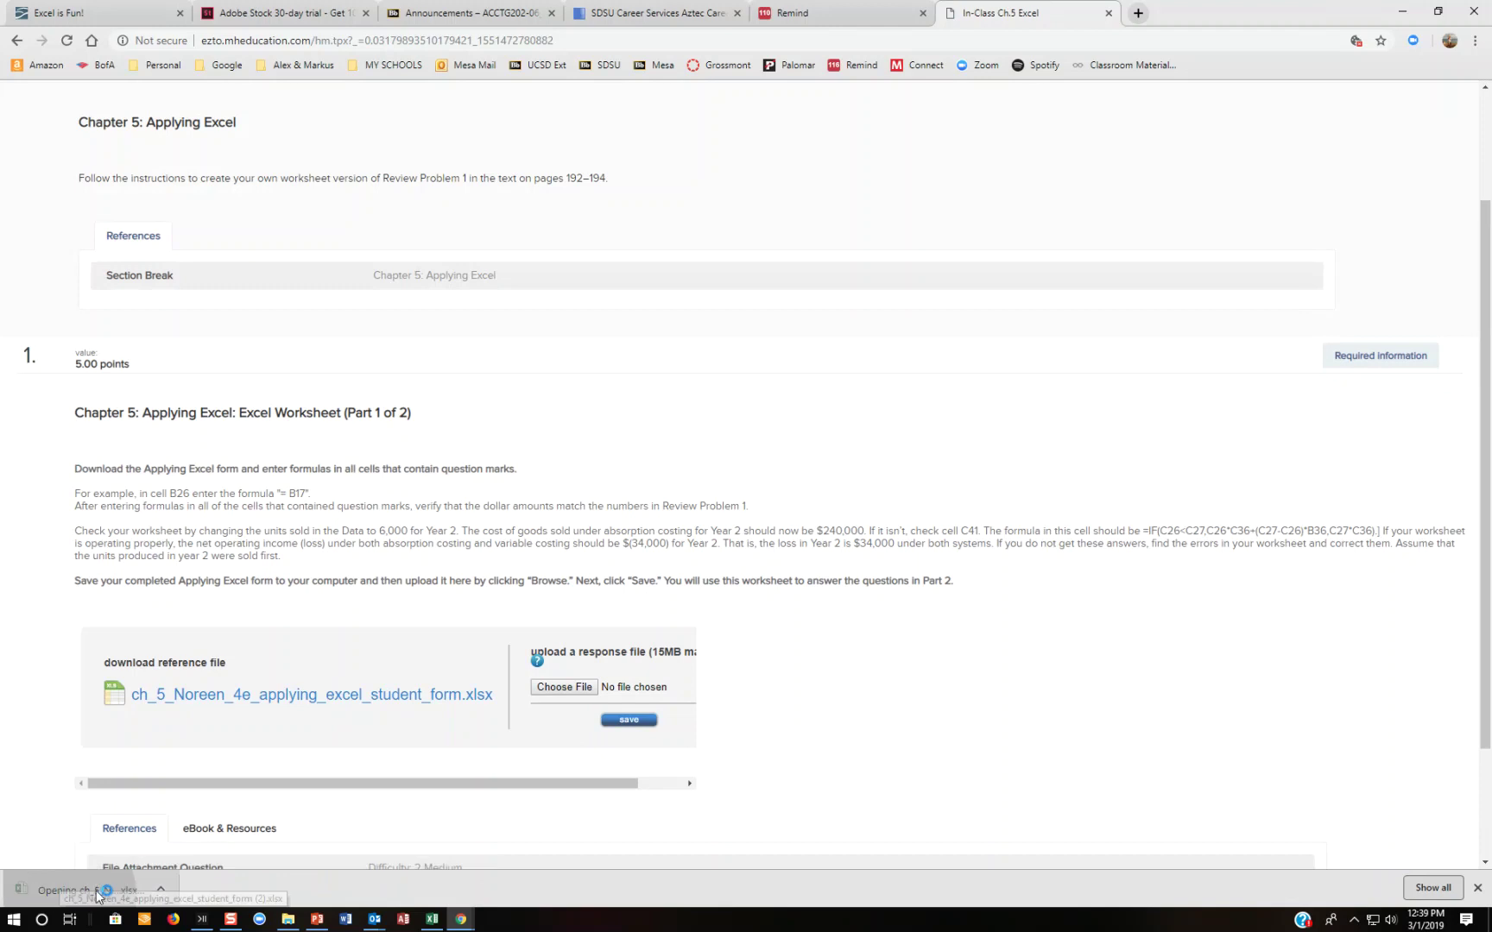
drag(801, 820, 466, 870)
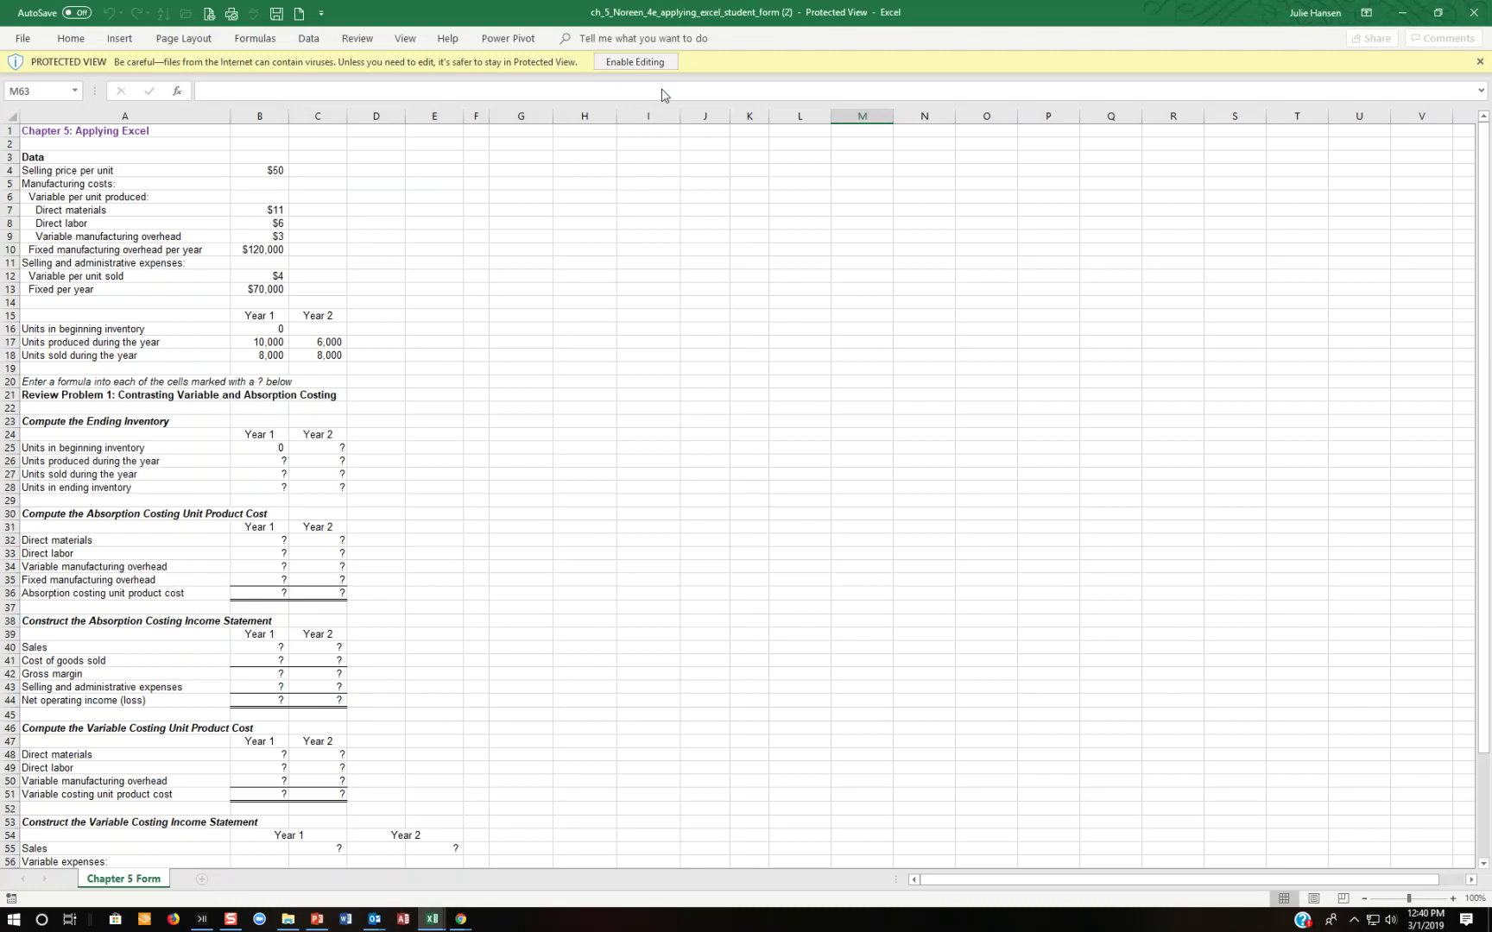
click(632, 61)
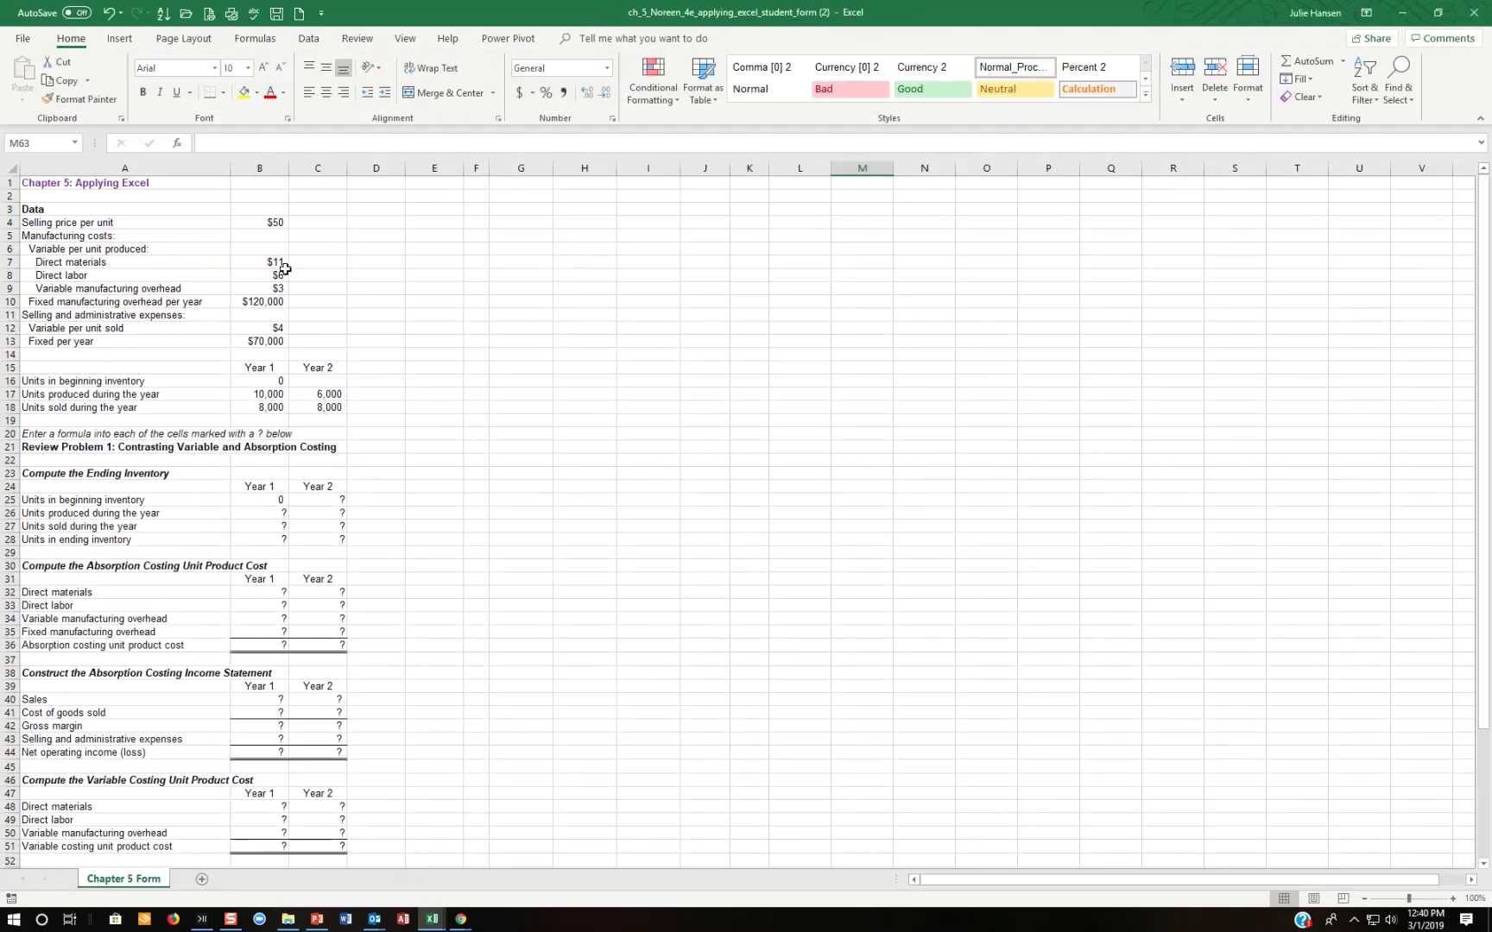
- Make the data values in B4:C18 bold
drag(264, 222, 338, 413)
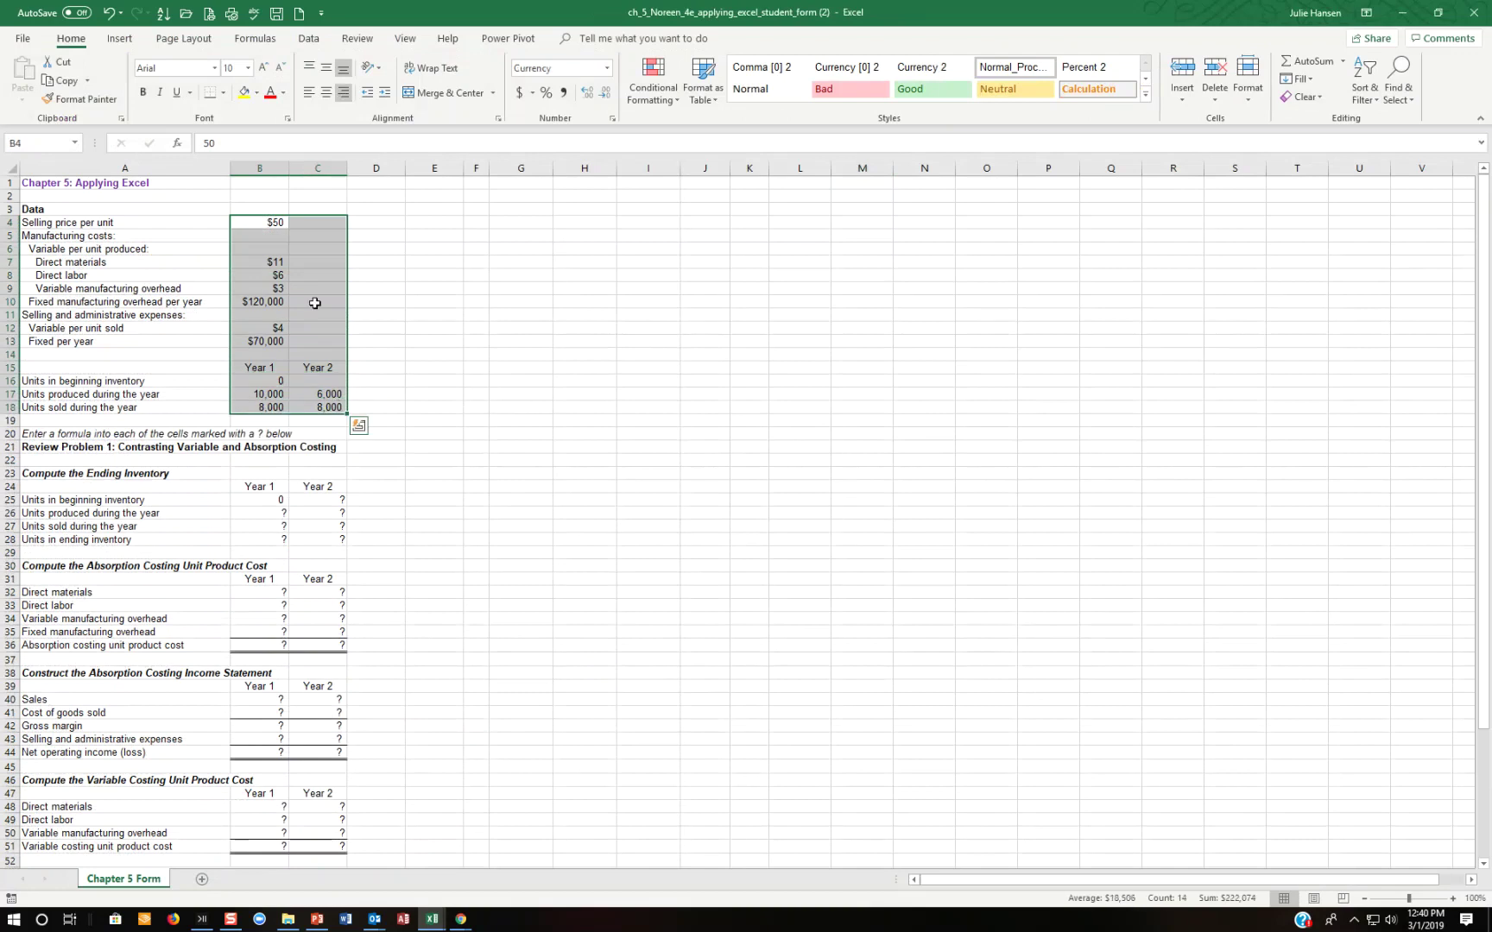
click(143, 92)
- Review the selling price, manufacturing cost and variable selling expense inputs in the Data section
click(277, 223)
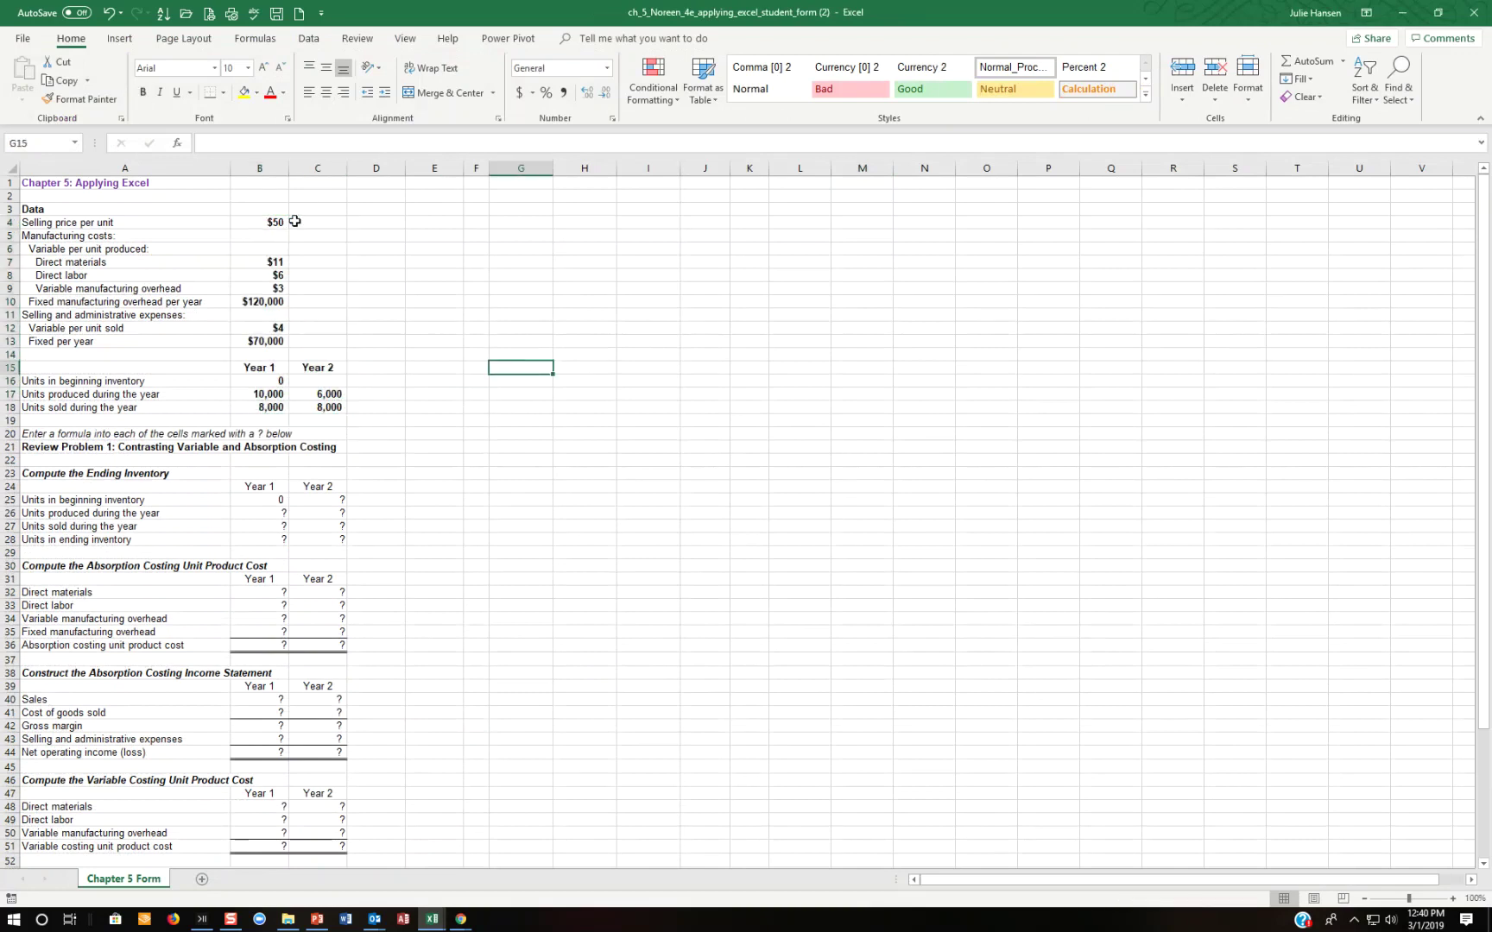
click(274, 262)
key(Down)
key(Down)
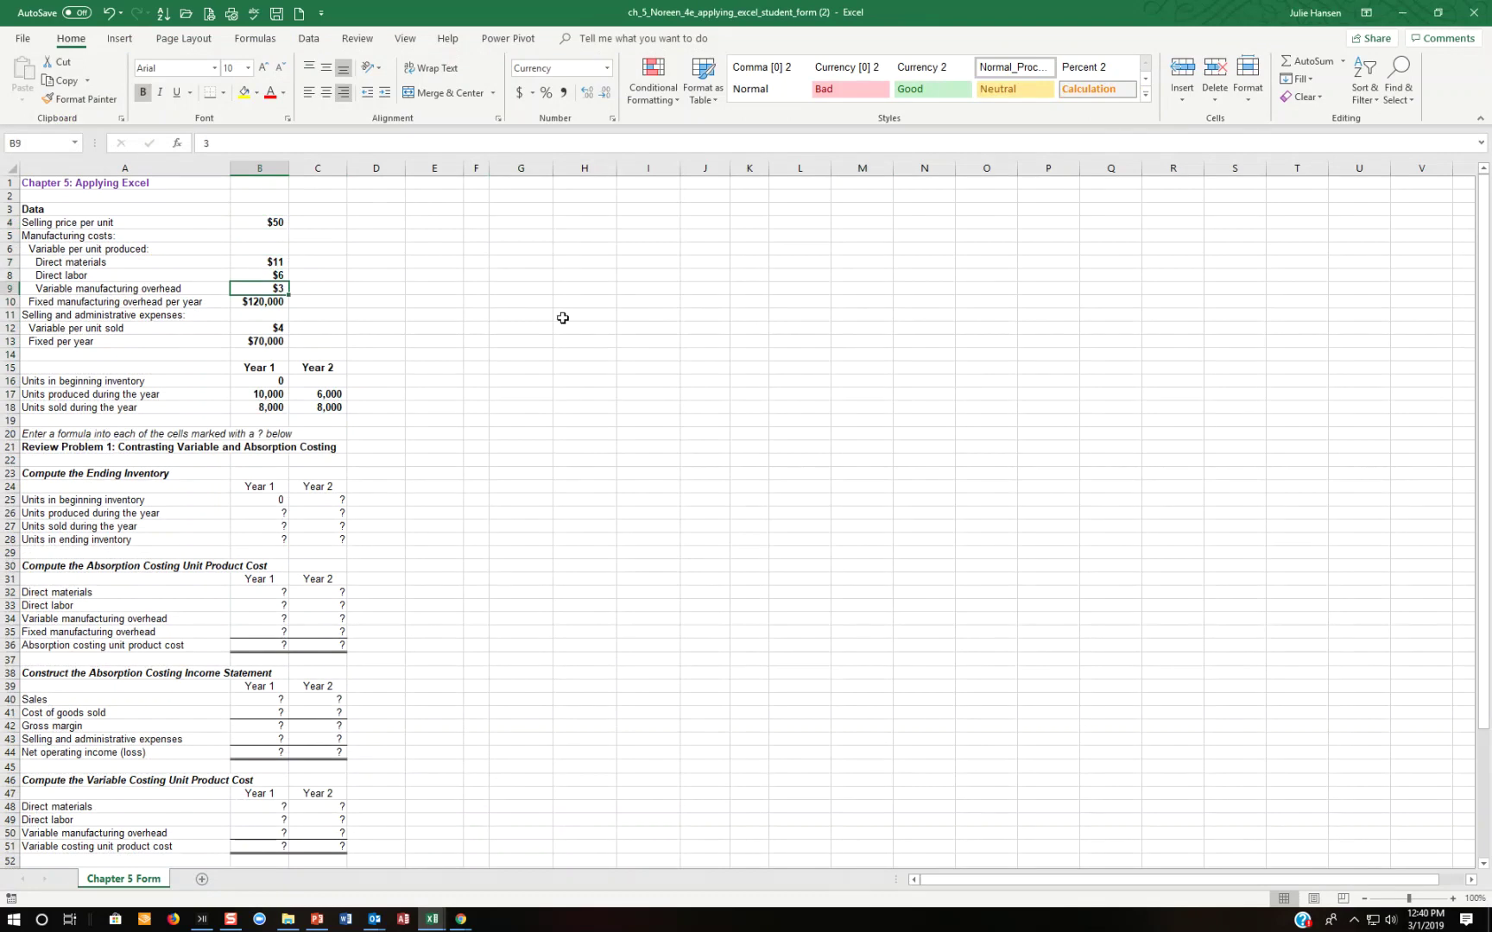
key(Down)
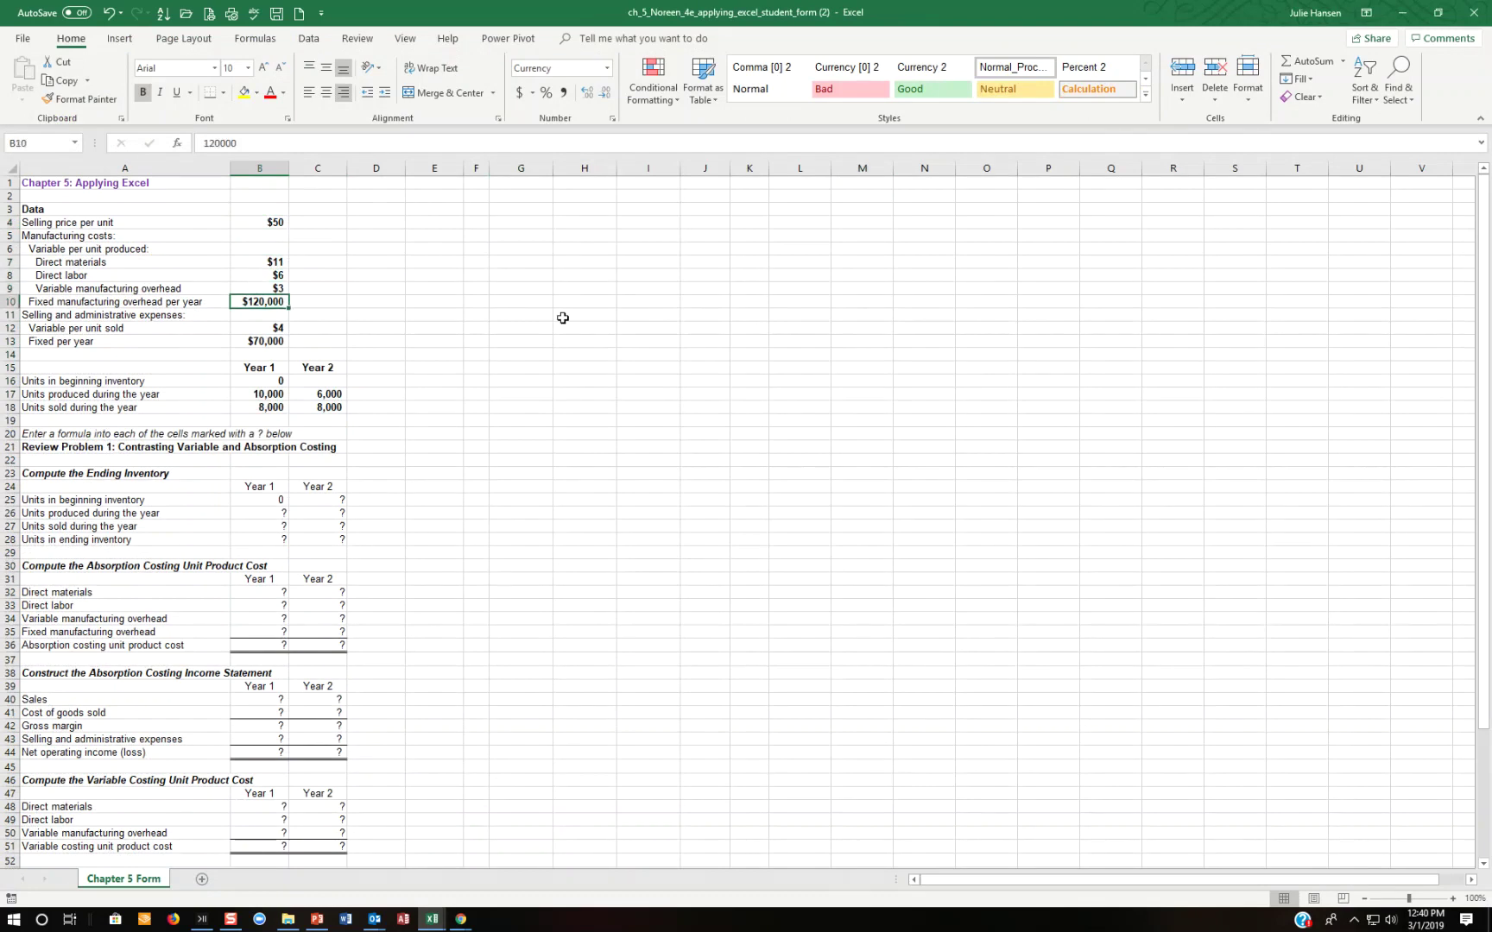
key(Down)
key(Down)
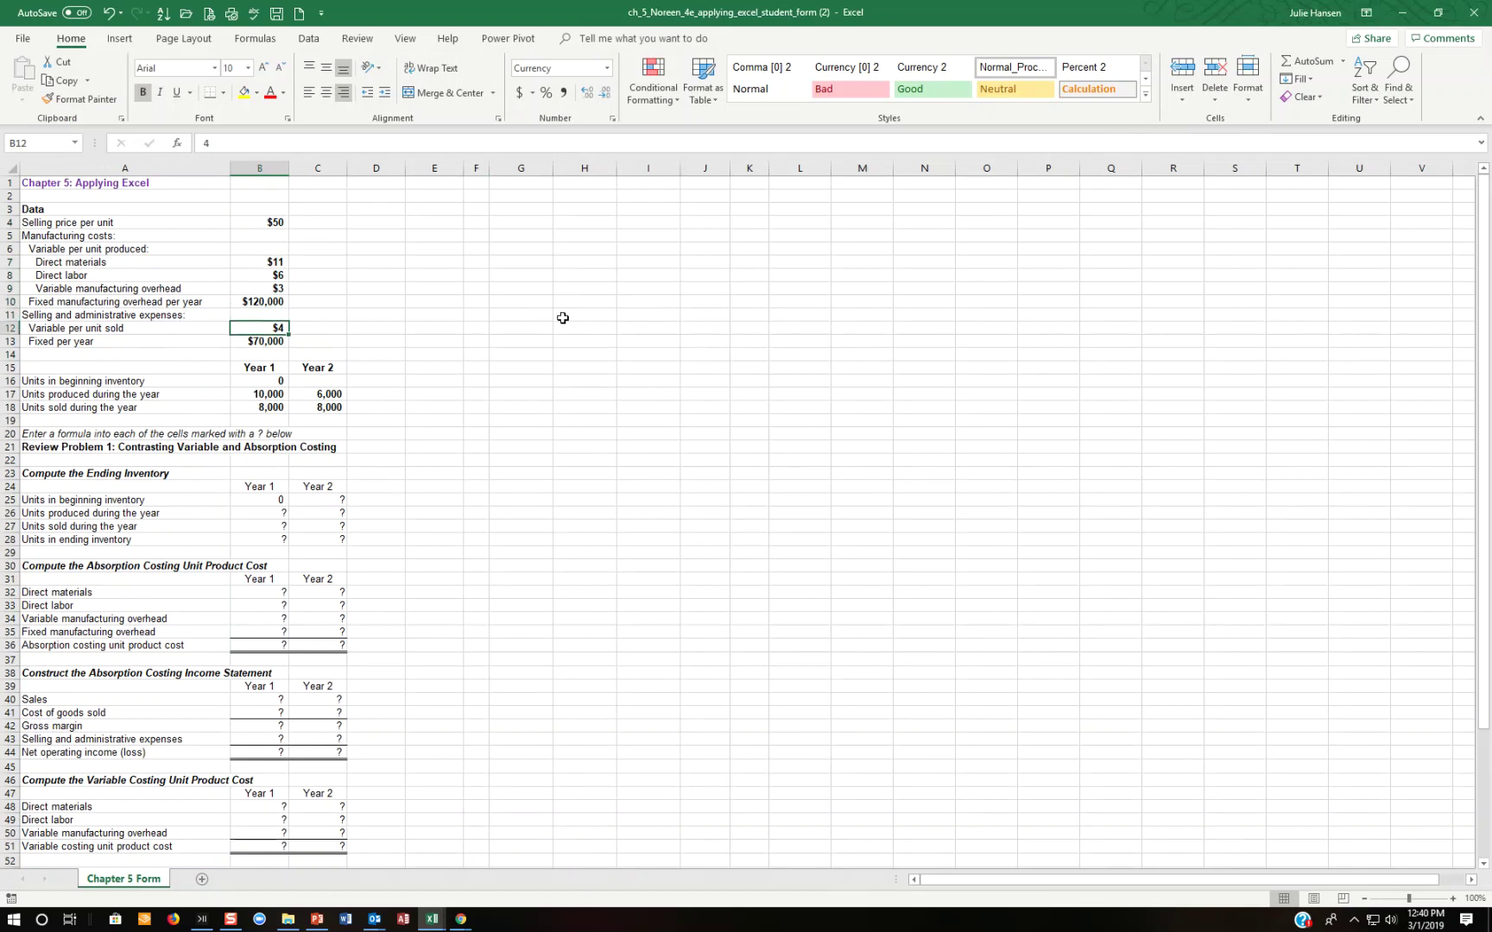
- Review the beginning inventory, units produced and units sold inputs for Year 1 and Year 2
key(Up)
key(Left)
key(Down)
key(Down)
key(Down)
key(Down)
key(Down)
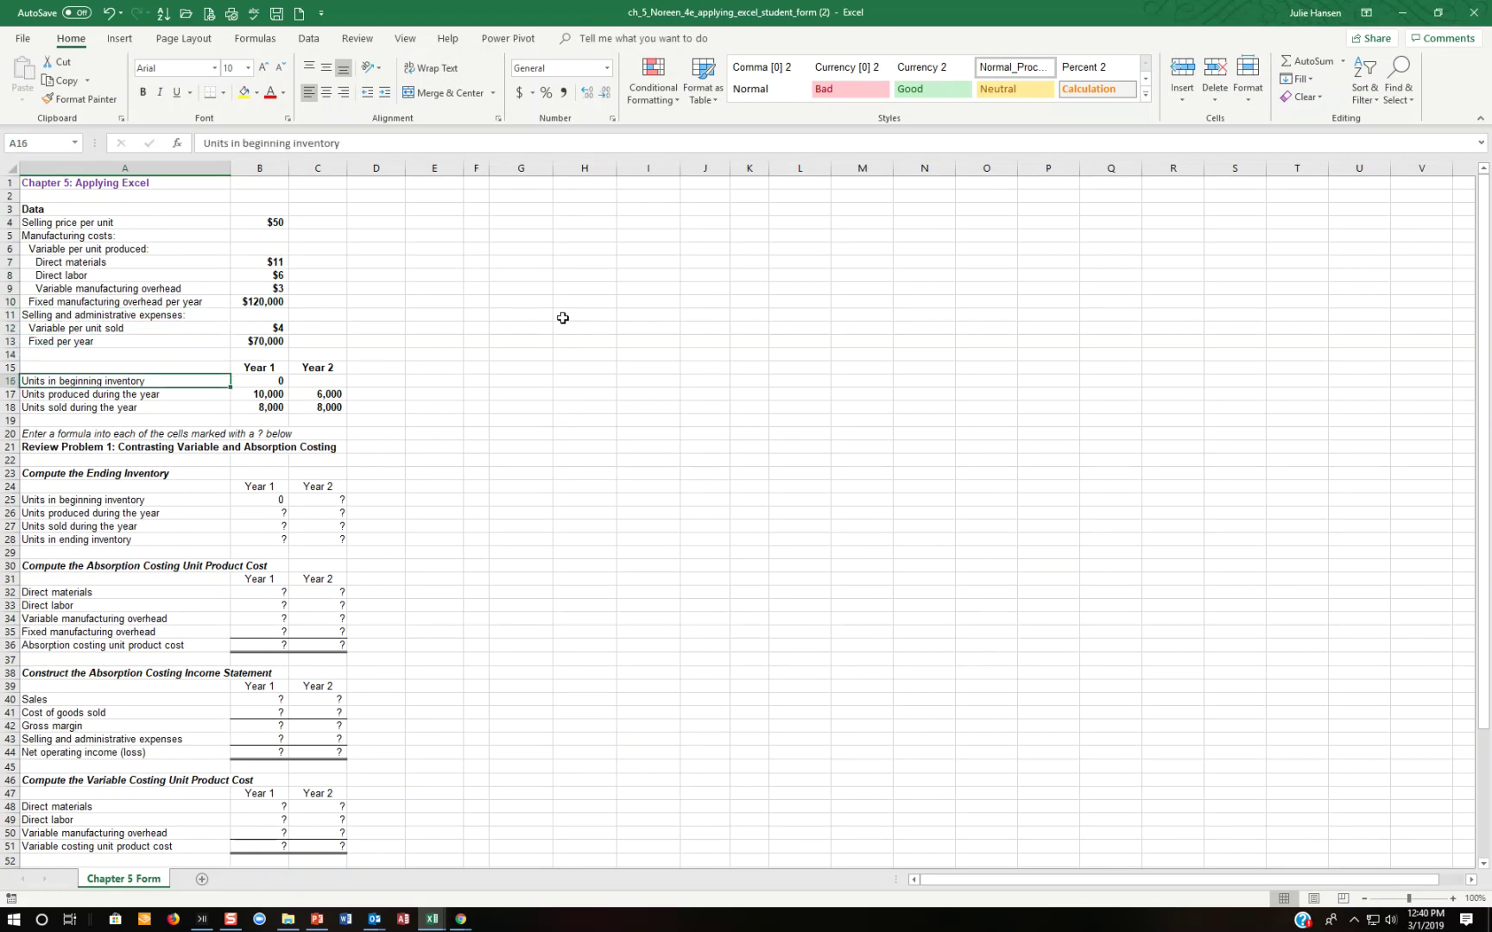
key(Right)
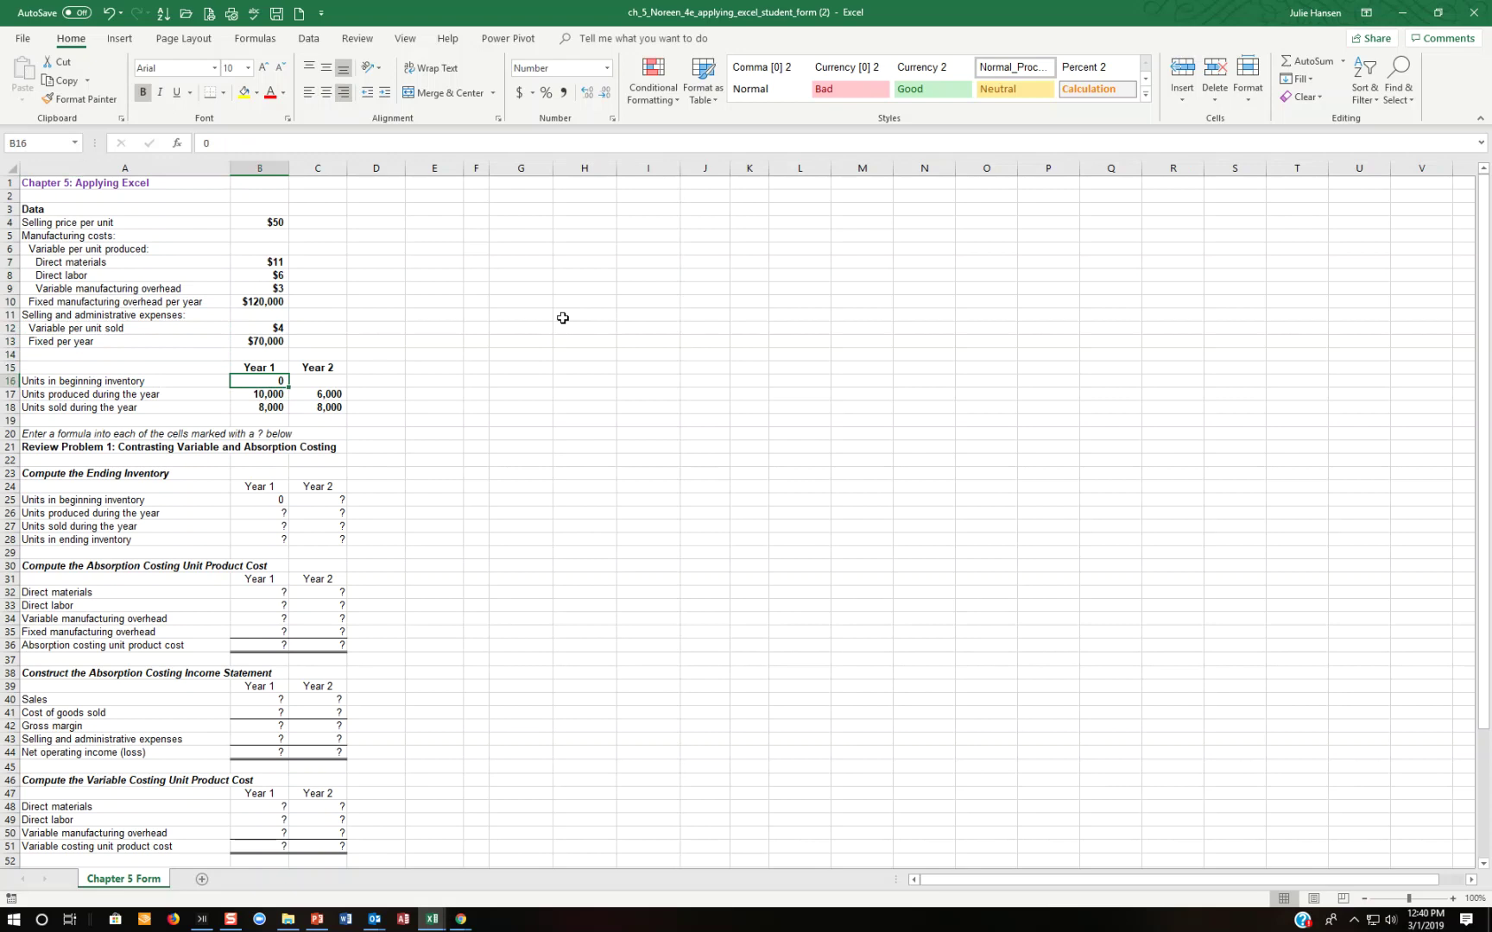
key(Down)
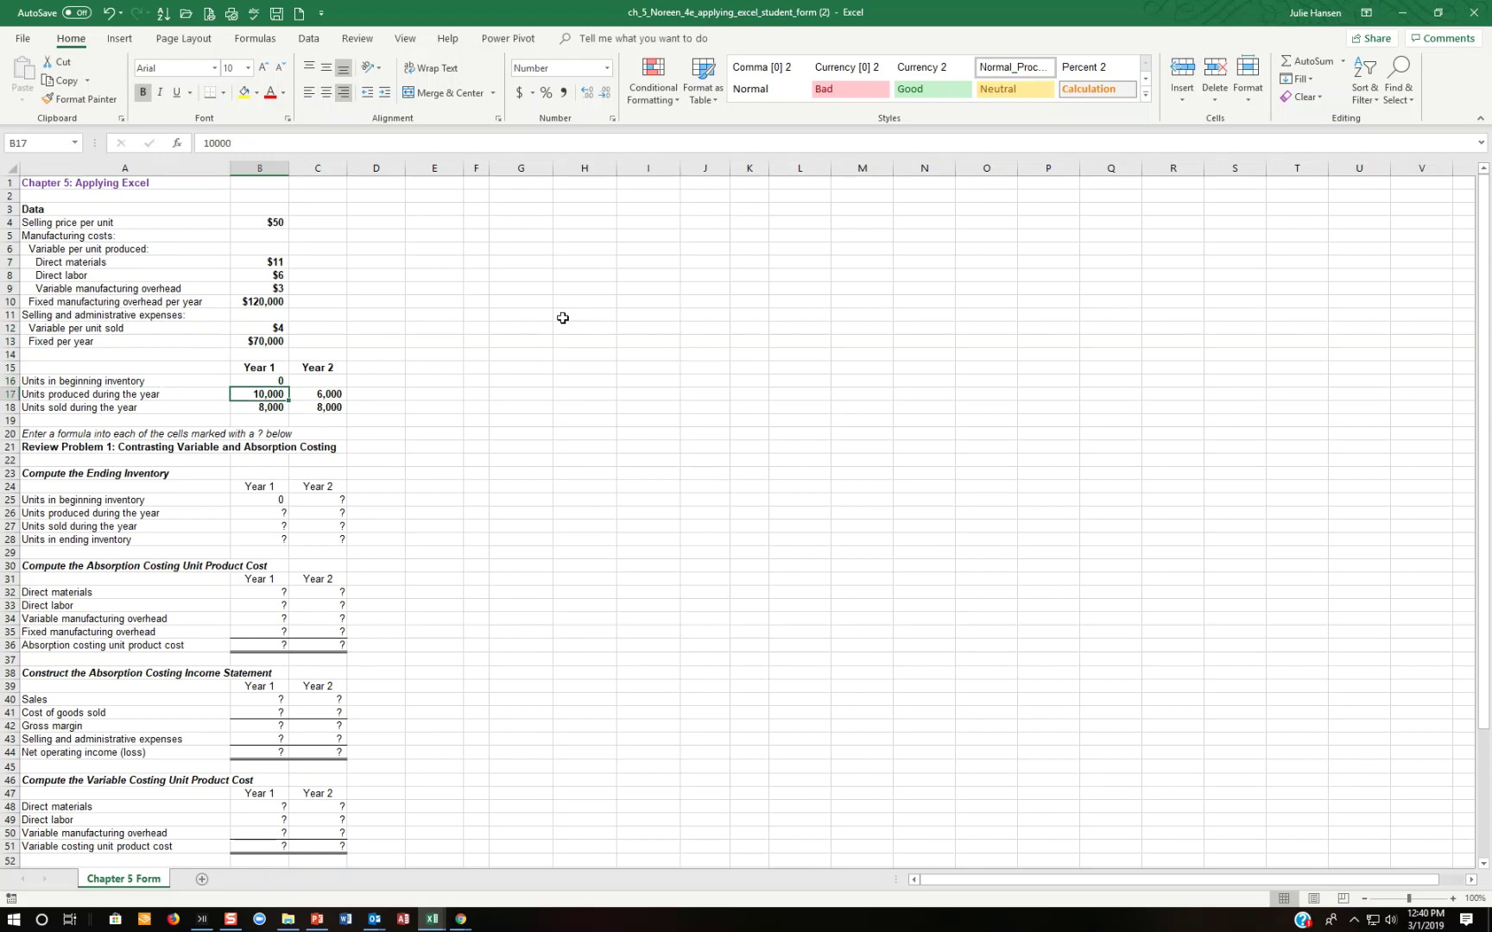
key(Down)
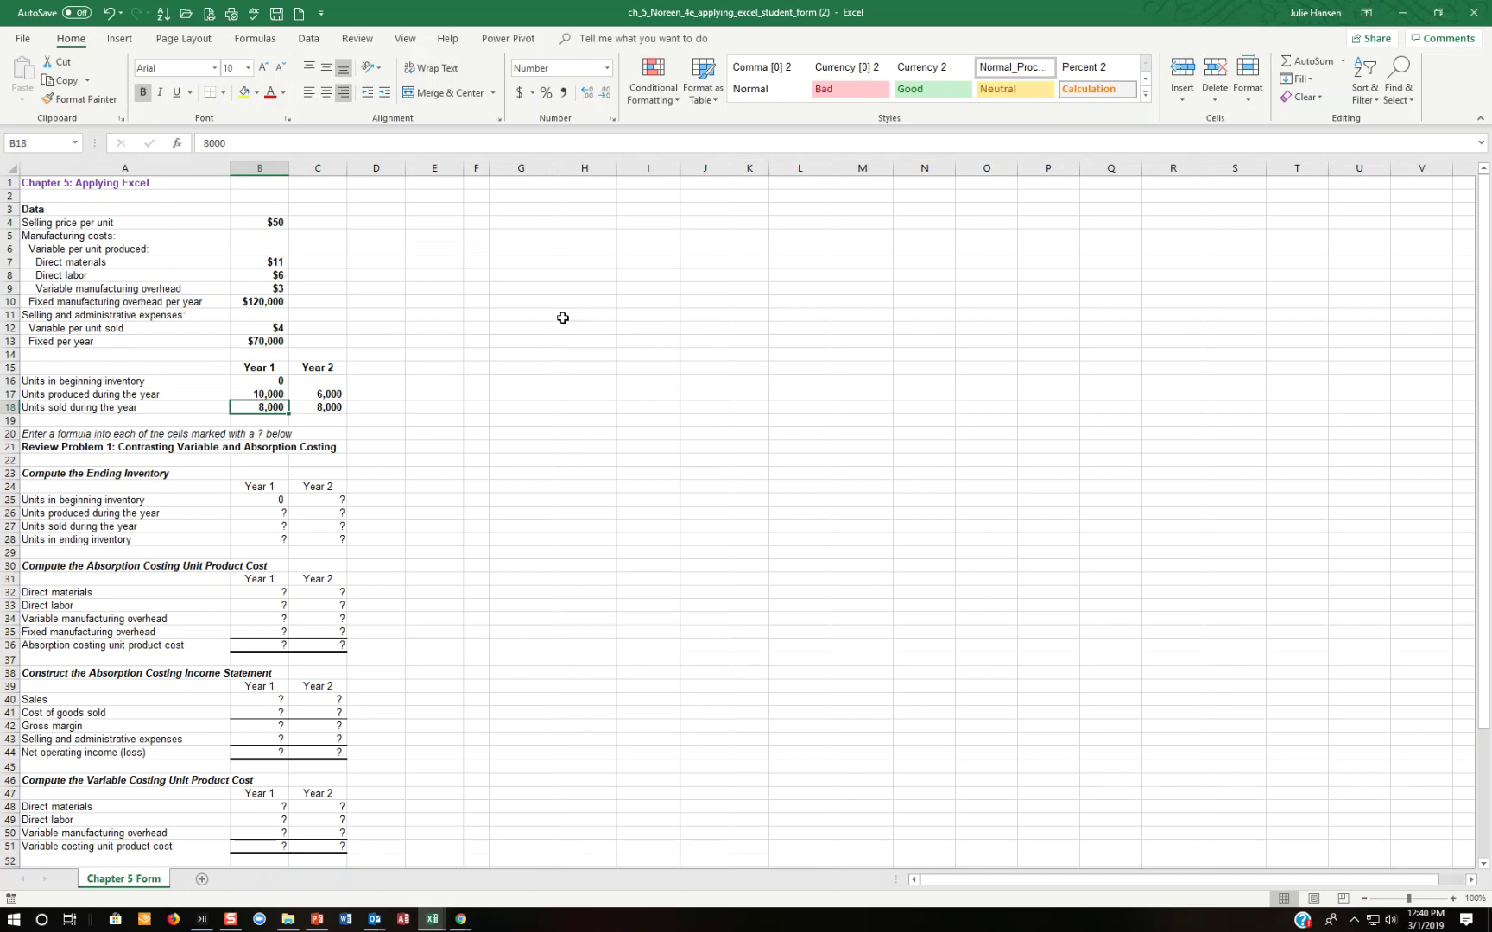
key(Up)
key(Right)
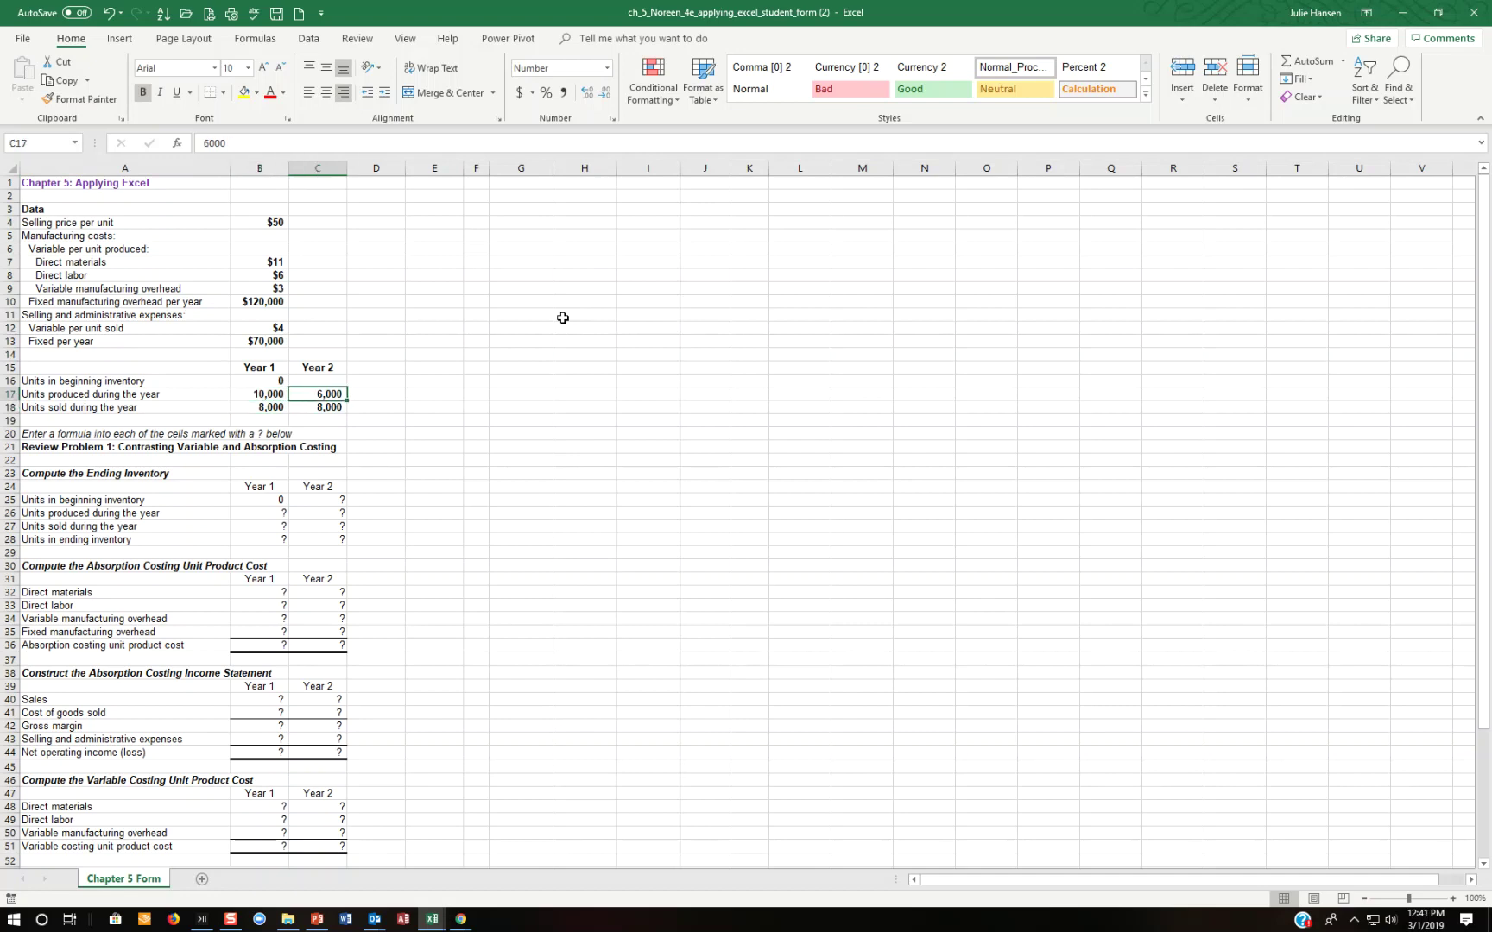
key(Down)
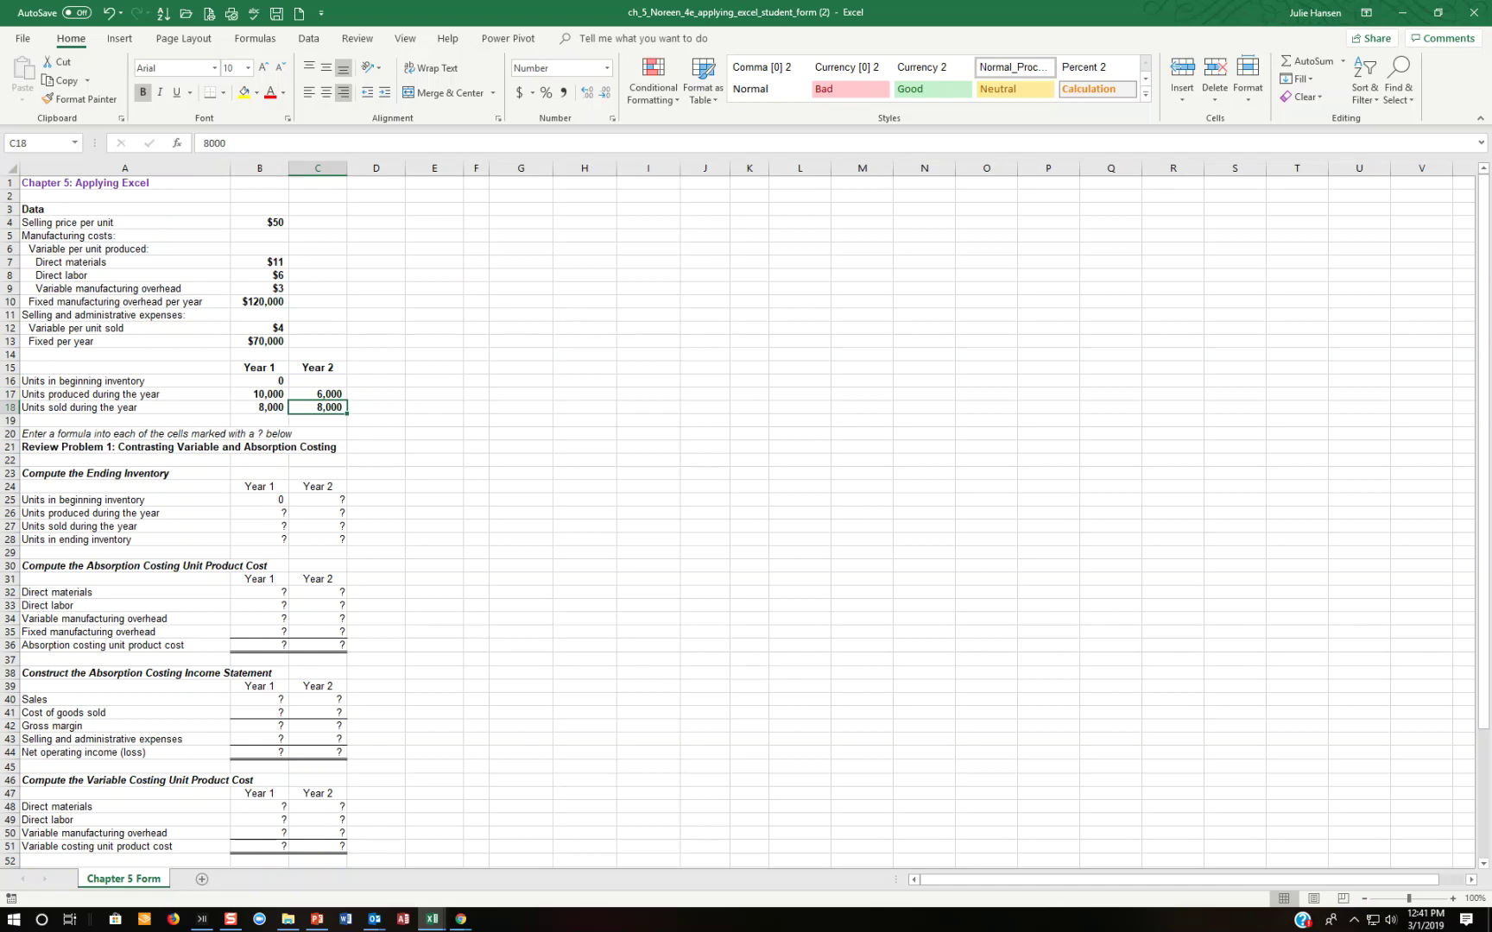
- Check the existing beginning inventory formula in B25 and link Year 1 units produced in B26 to B17
scroll(738, 518, down, 1)
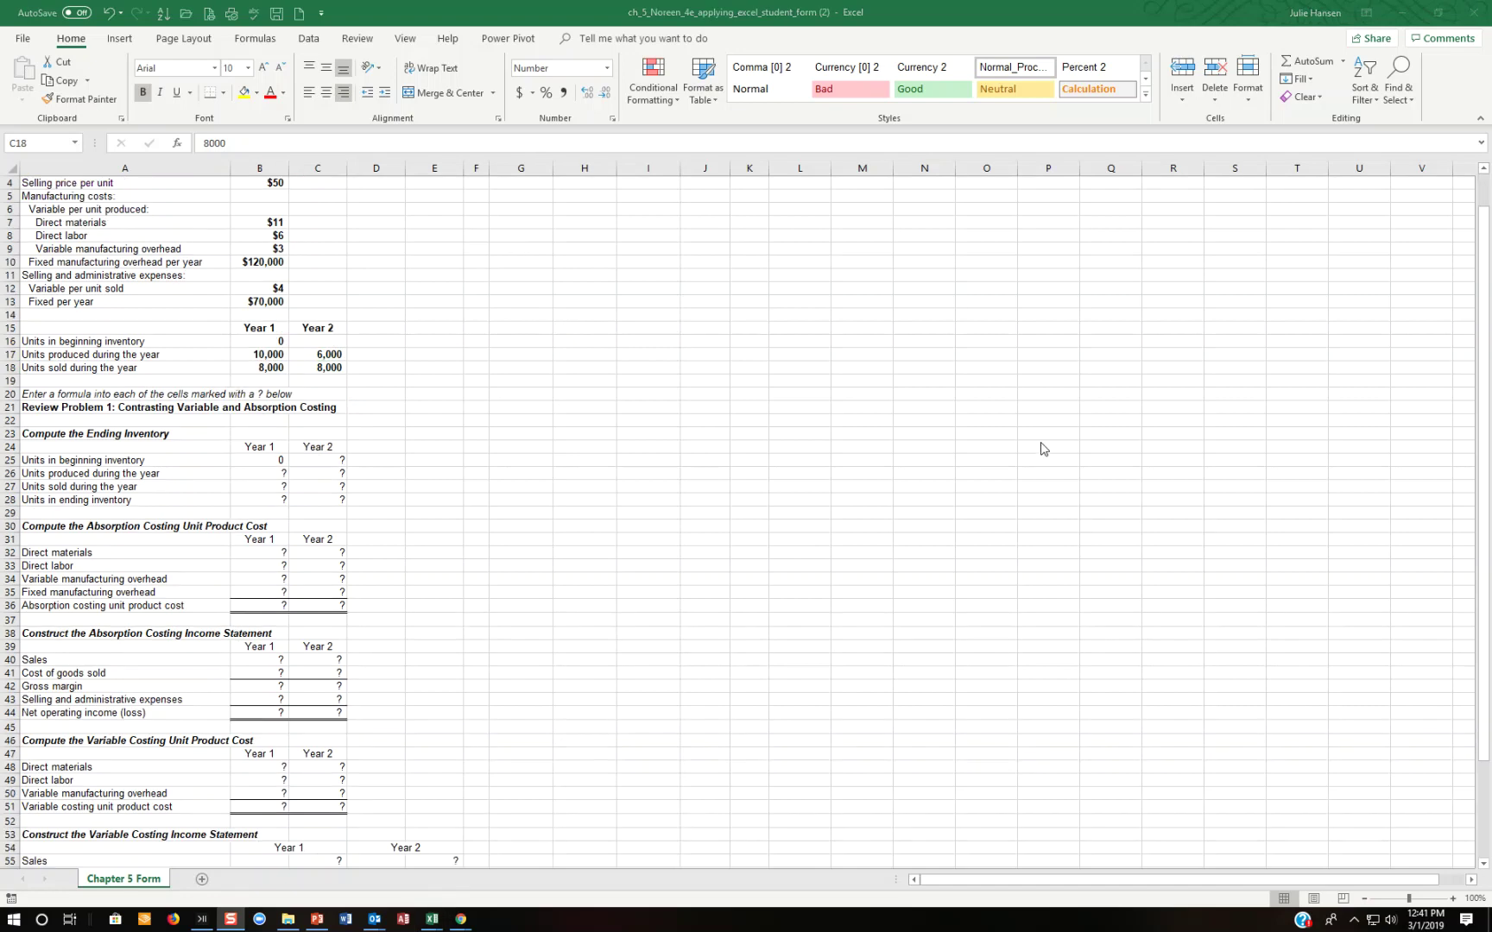
click(270, 463)
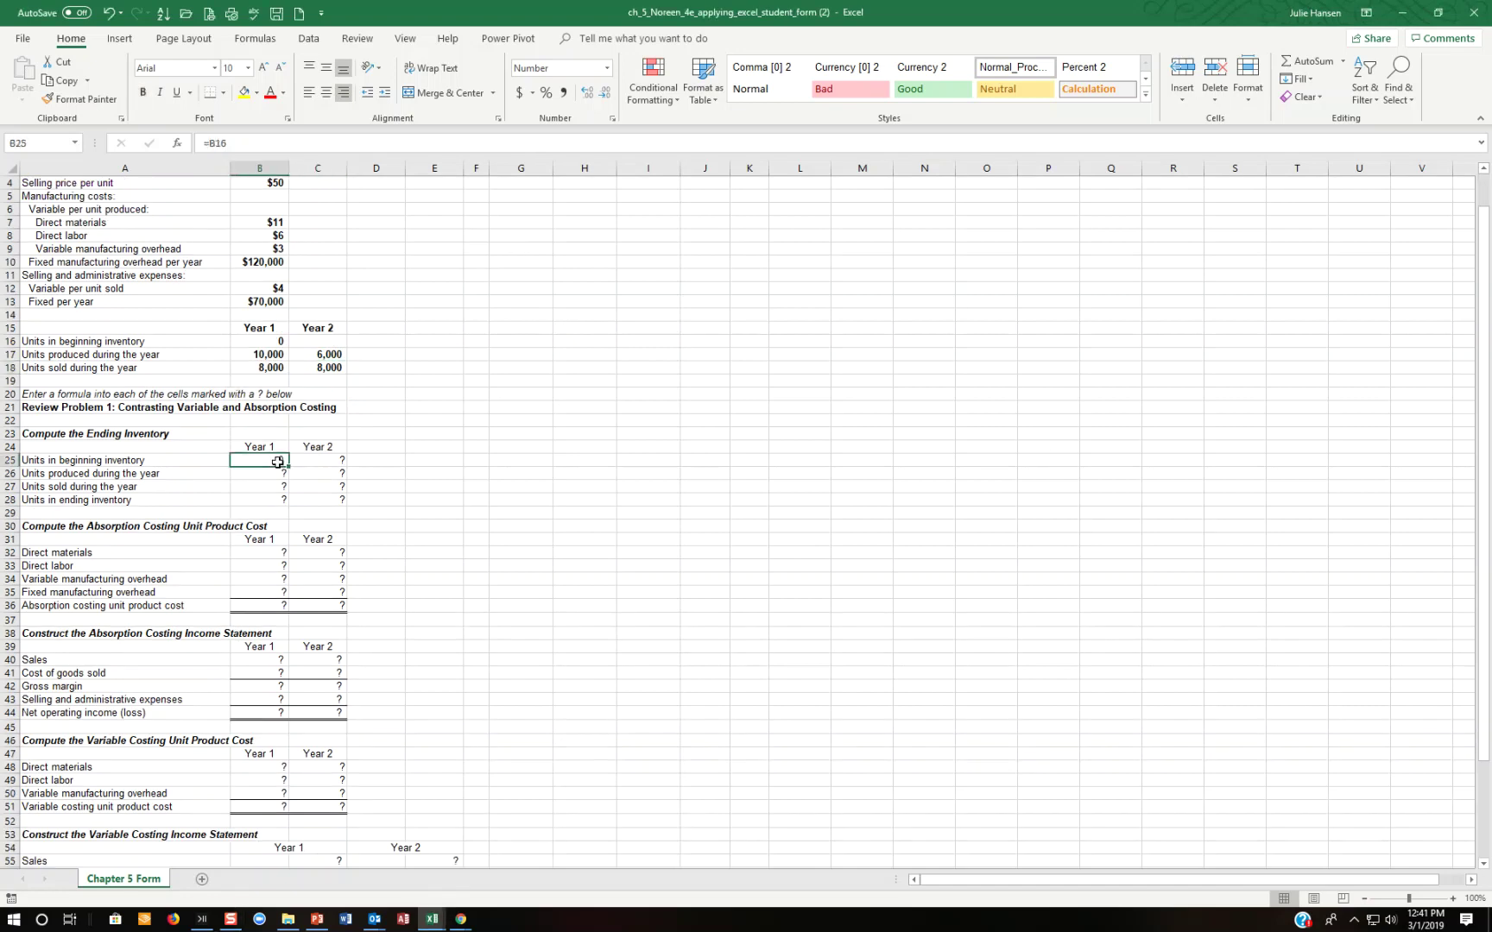
click(274, 474)
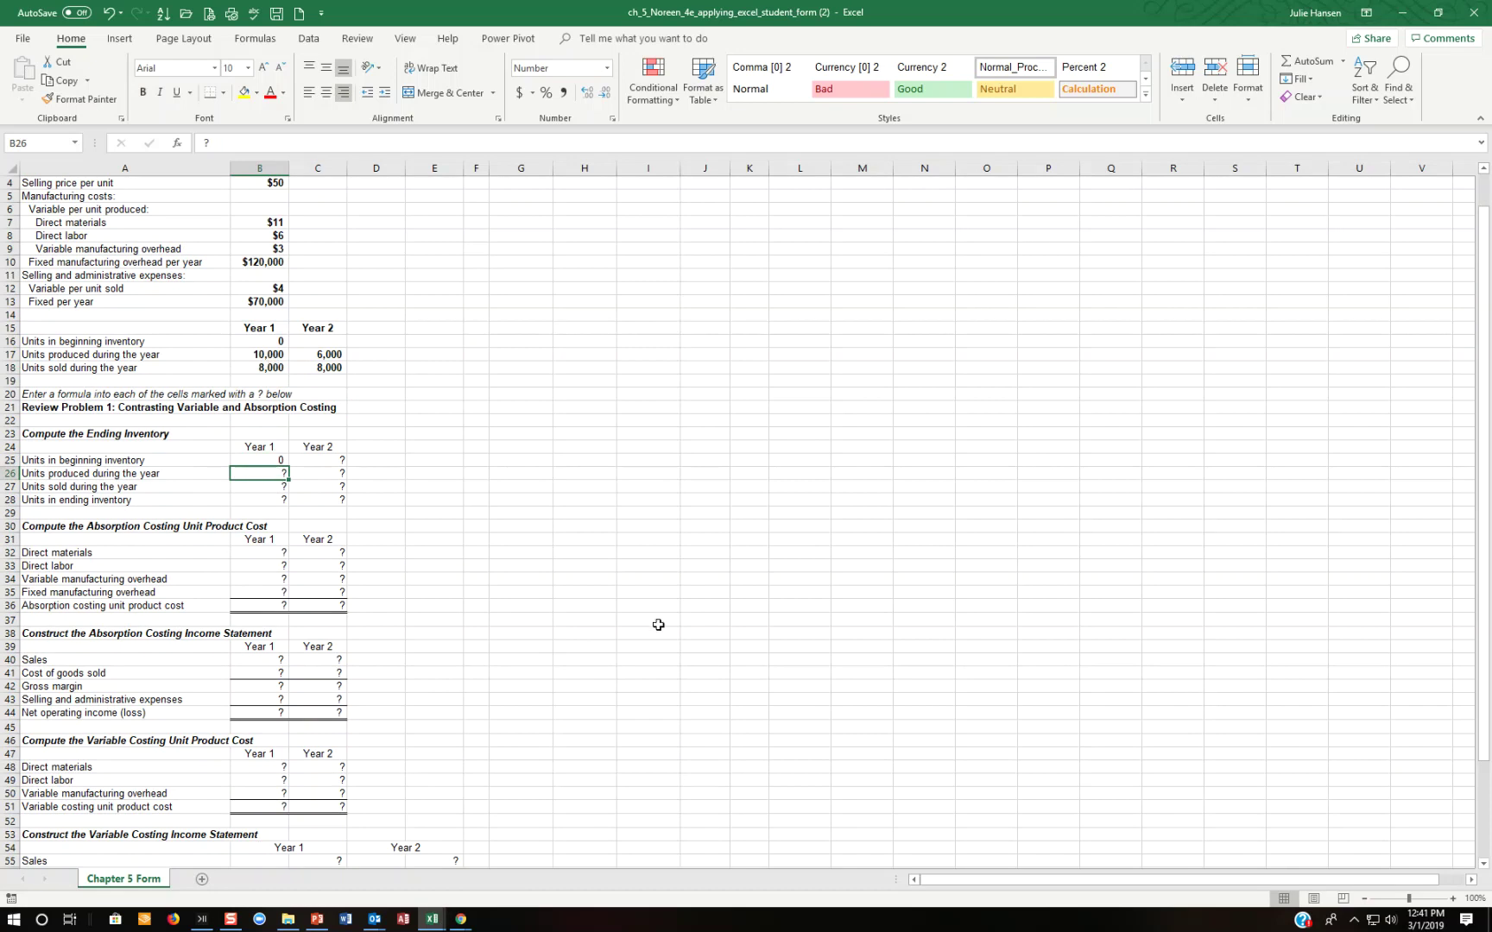
text(+)
click(268, 354)
key(Return)
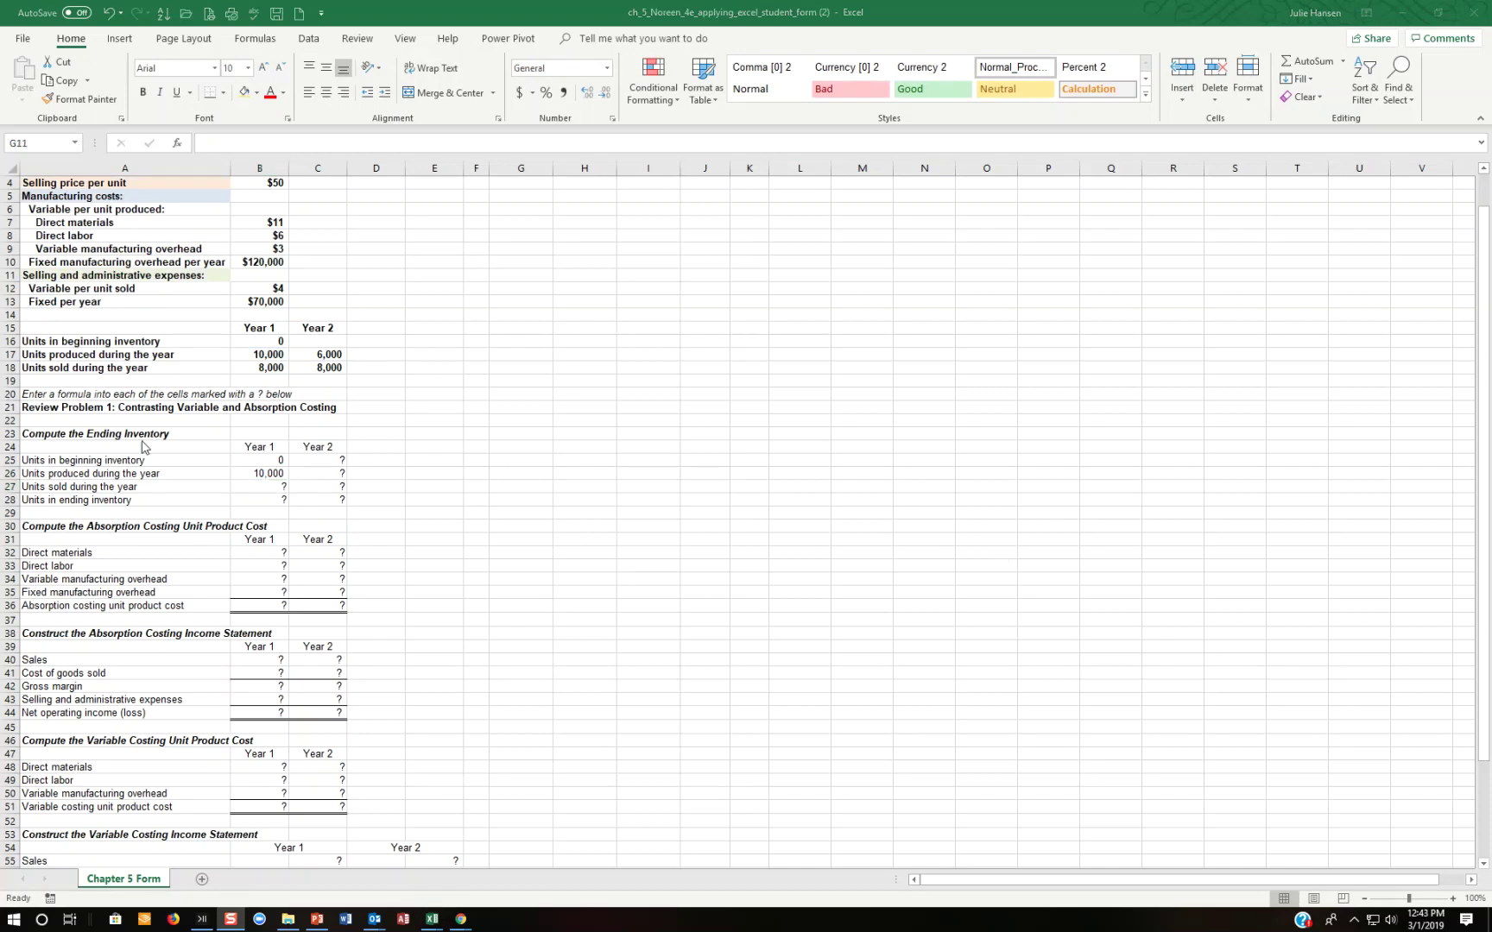
- Link Year 1 units sold in B27 to the data value in B18
click(256, 487)
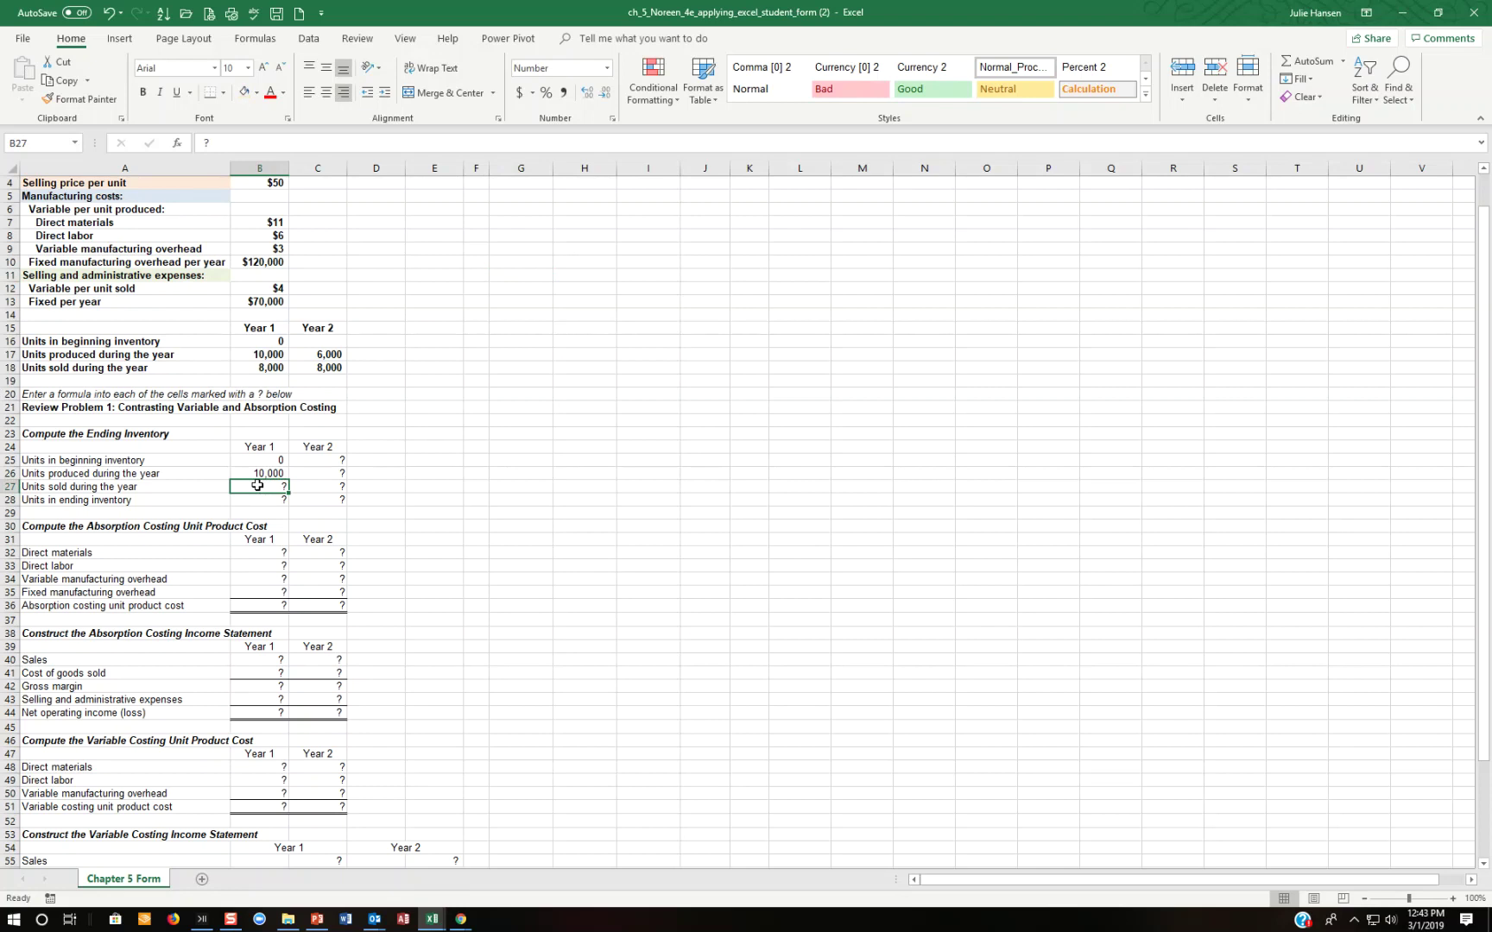
text(+)
click(251, 369)
key(Return)
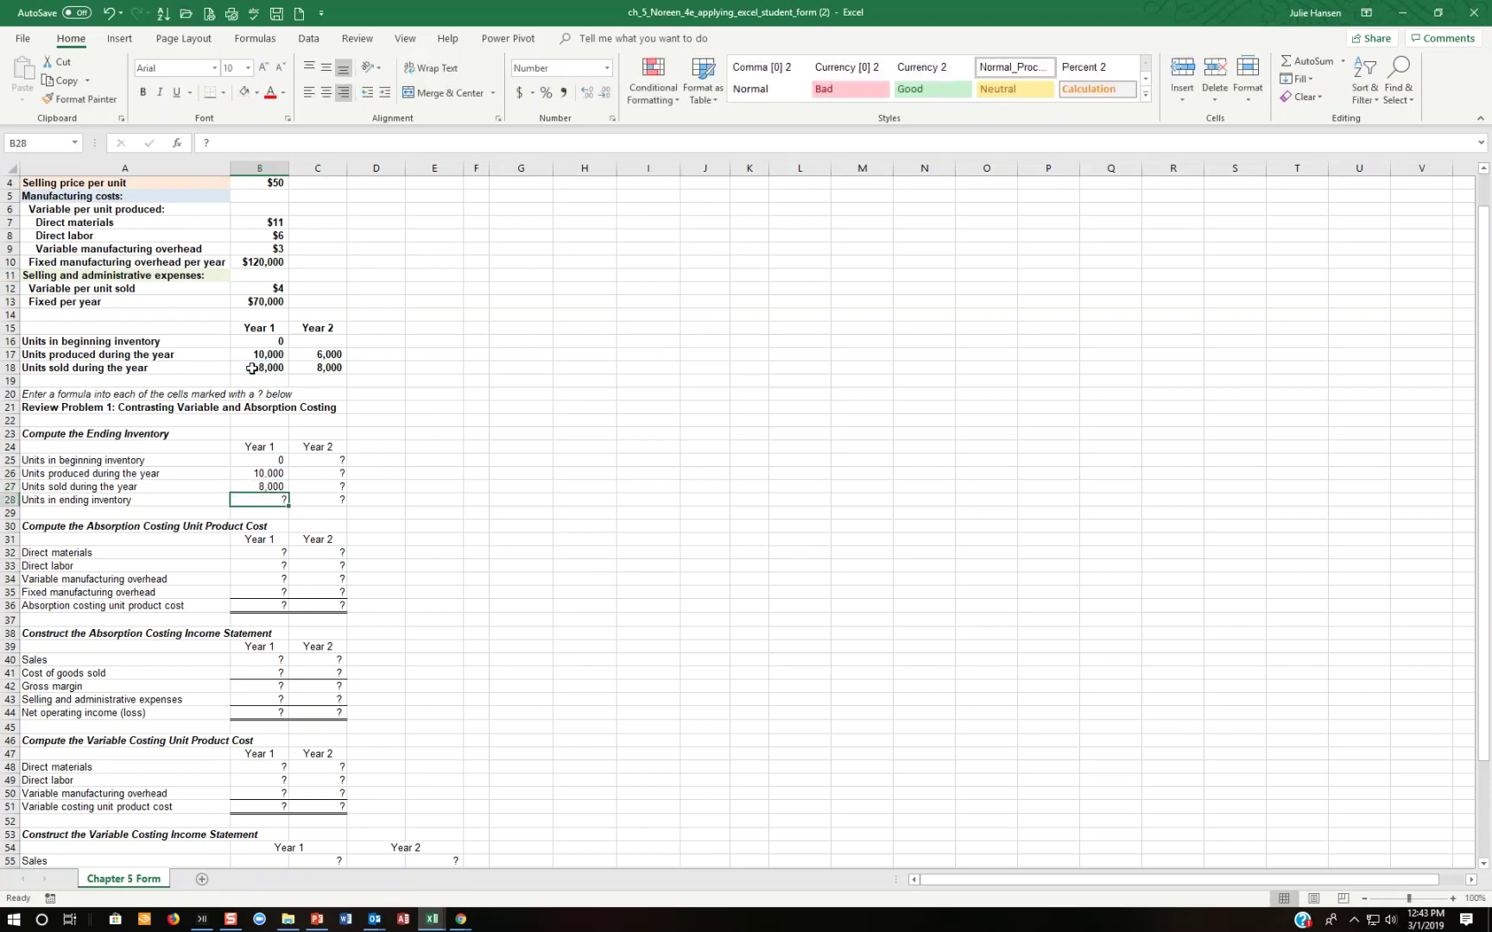
- Calculate Year 1 units in ending inventory in B28 with the formula +B26-B27
text(+)
key(Up)
key(Up)
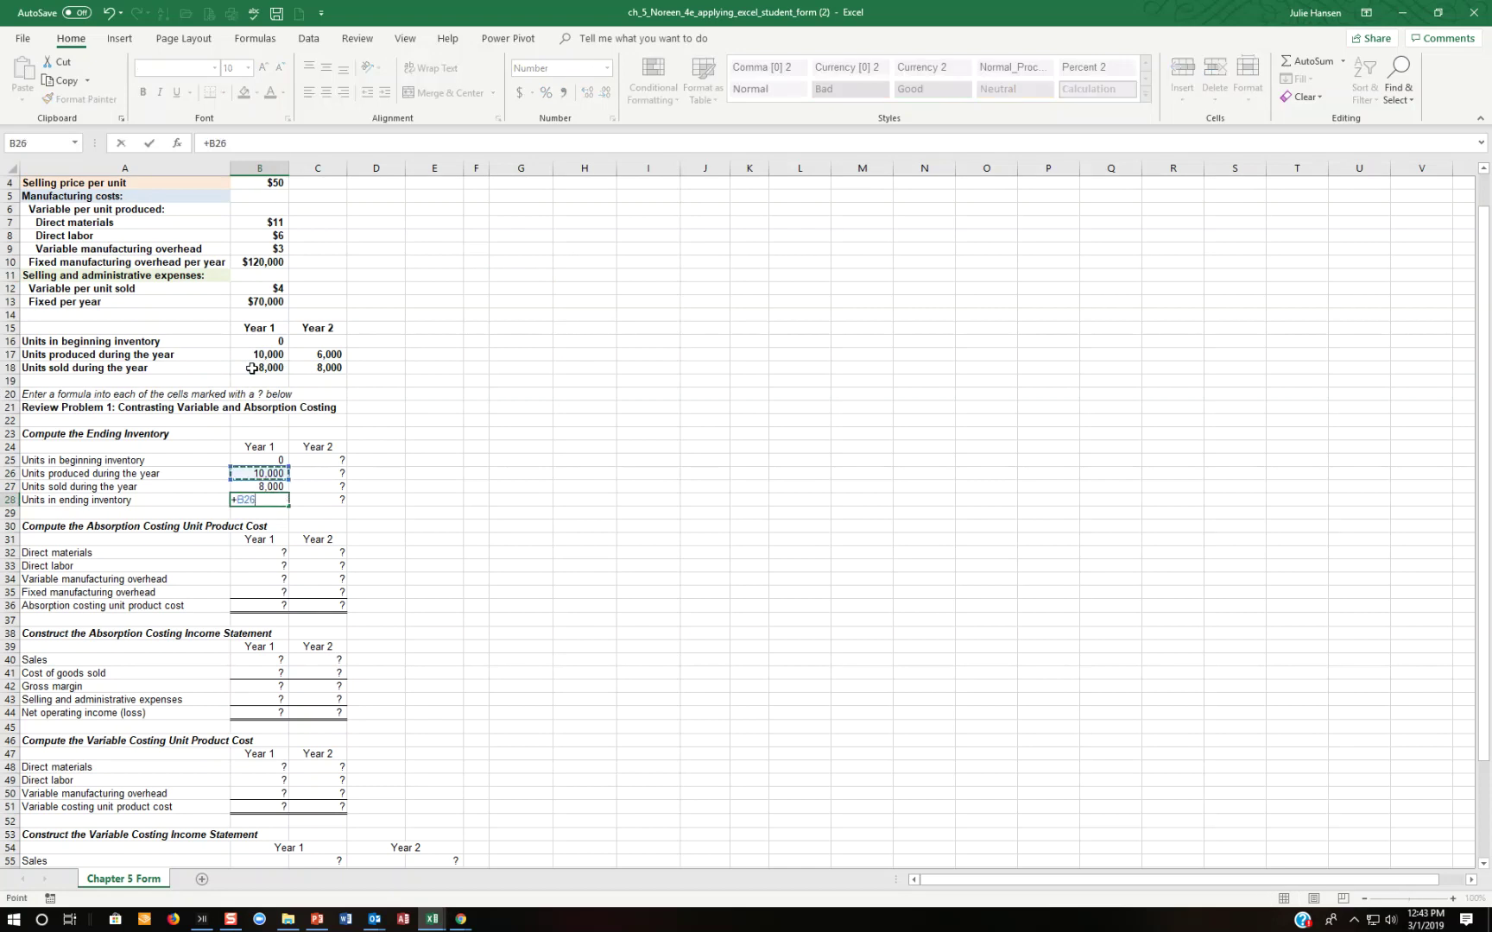
text(-)
key(Up)
key(Return)
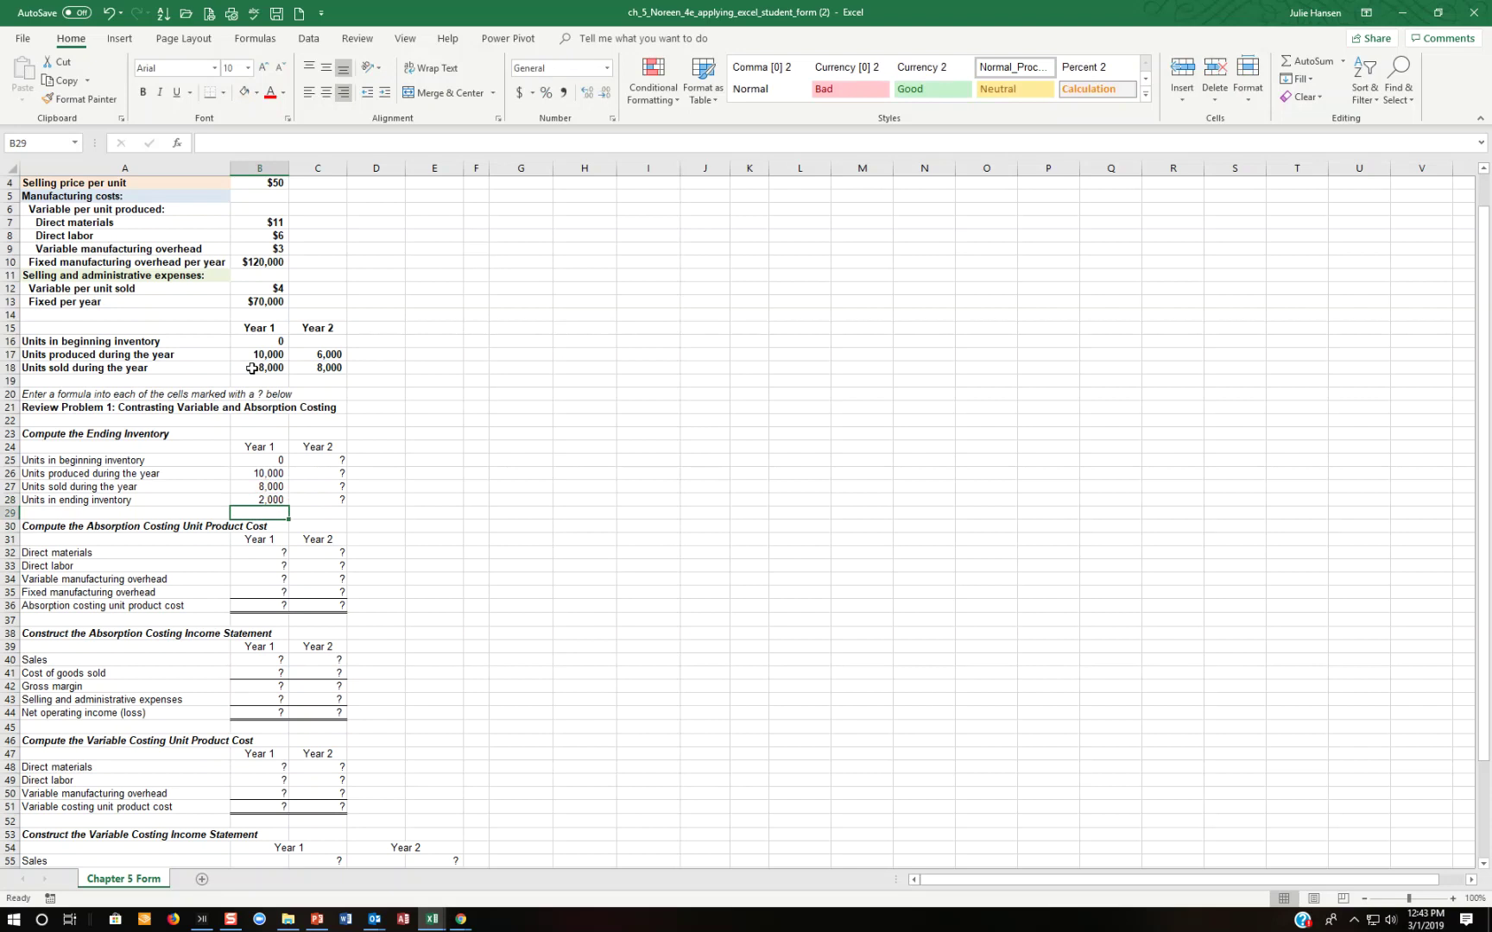
- Link Year 2 units in beginning inventory in C25 to the Year 1 ending inventory in B28
key(Up)
key(Up)
key(Up)
key(Up)
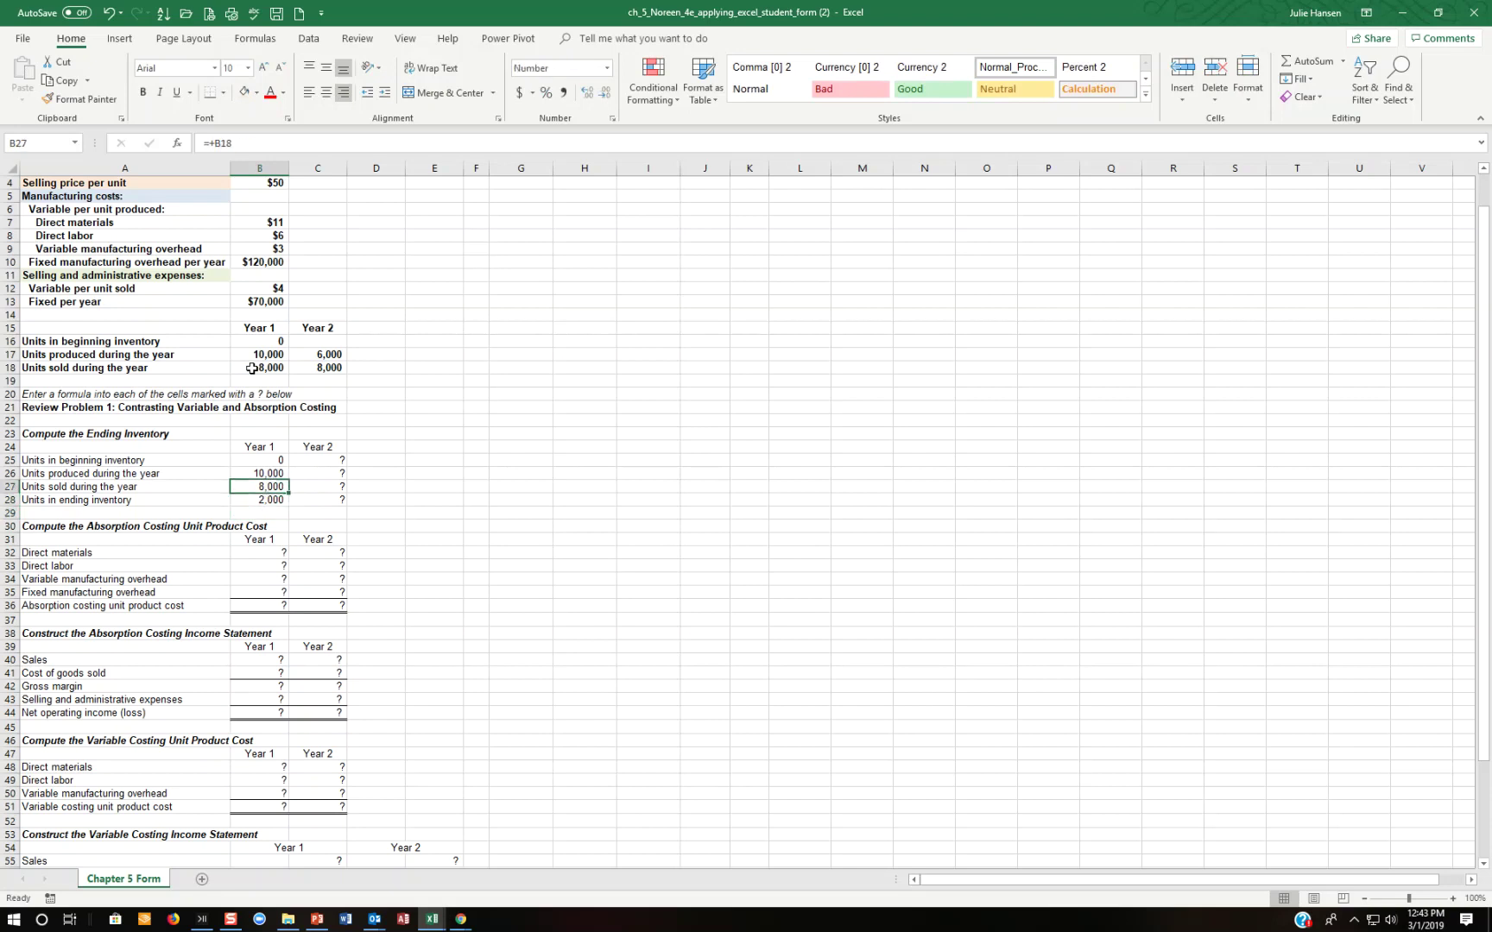
key(Right)
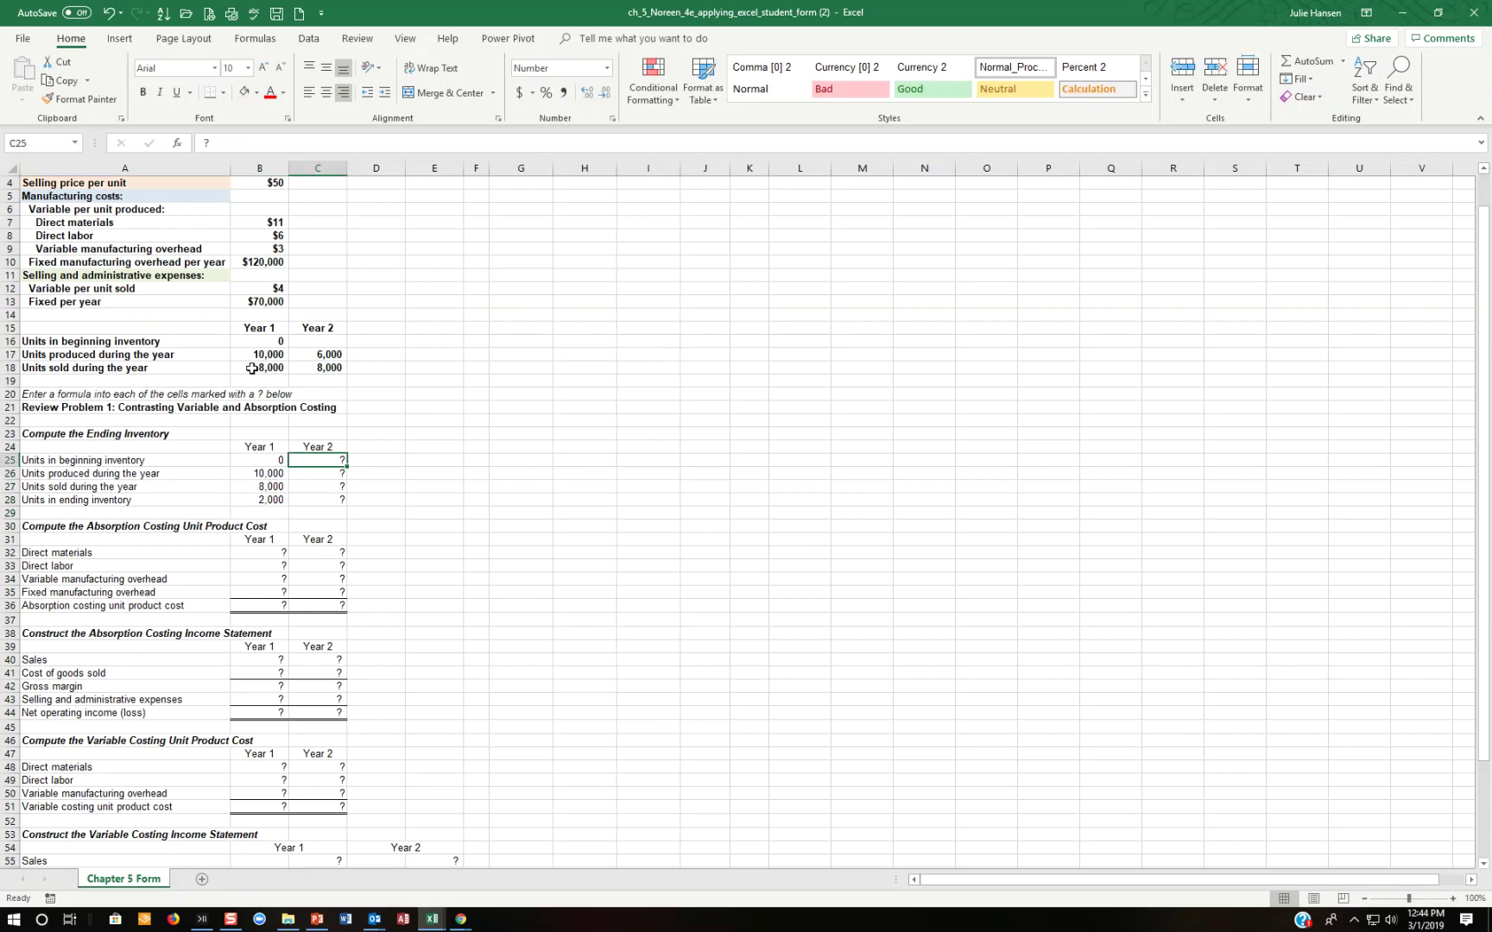
text(+)
click(253, 500)
key(Return)
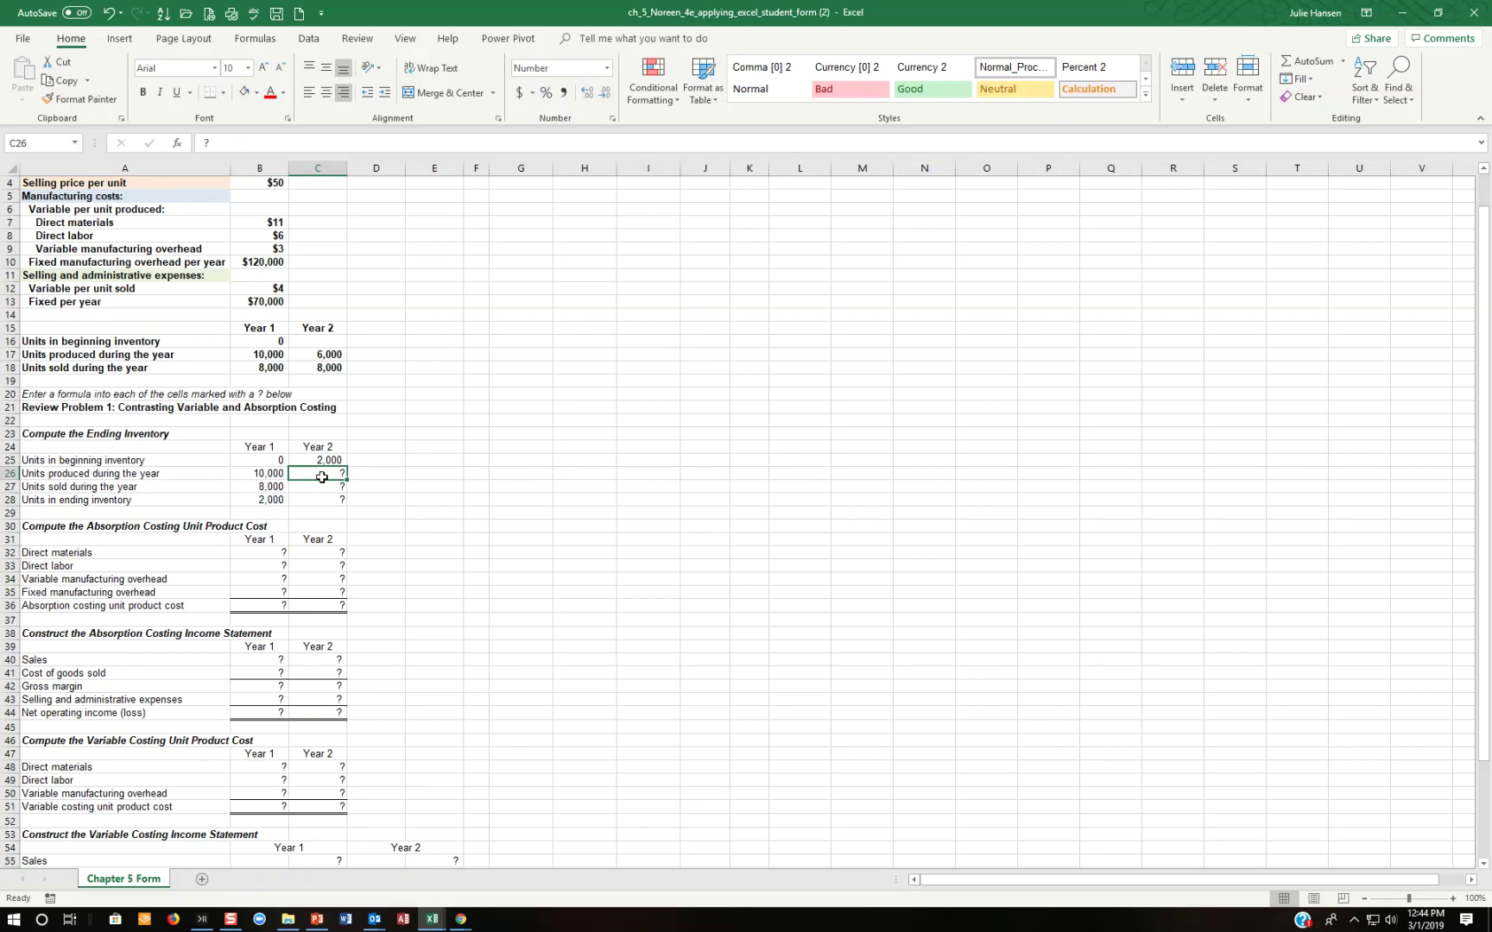
- Link Year 2 units produced in C26 to C17 and units sold in C27 to C18
text(+)
click(312, 355)
key(Return)
text(+)
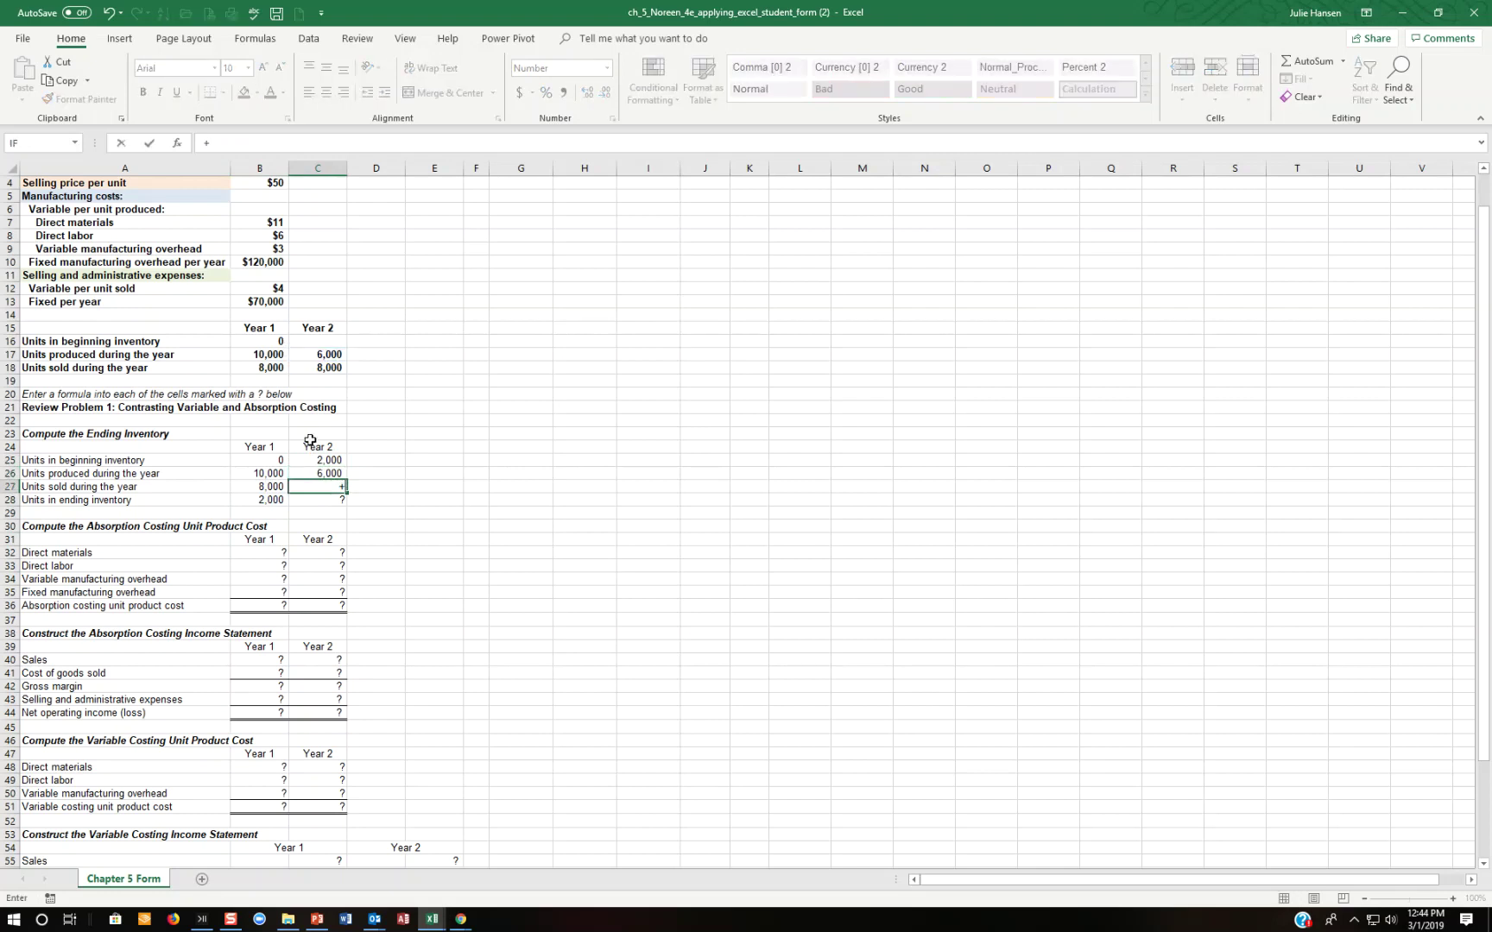
click(343, 371)
key(Return)
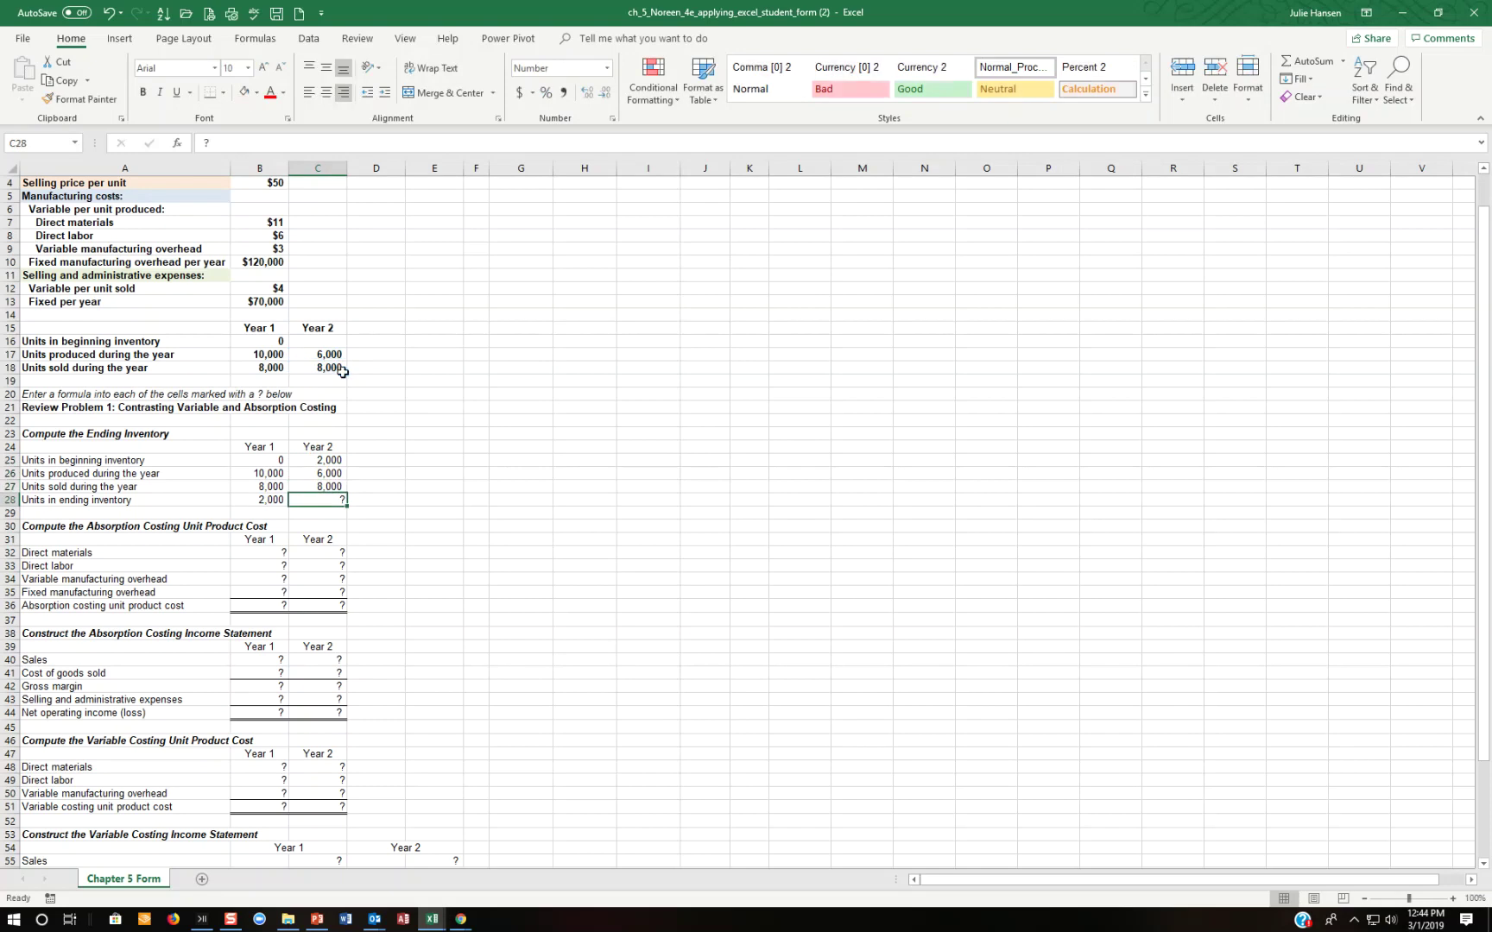
- Calculate Year 2 units in ending inventory in C28 with the formula +C25+C26-C27
text(+)
key(Up)
key(Up)
key(Up)
key(Up)
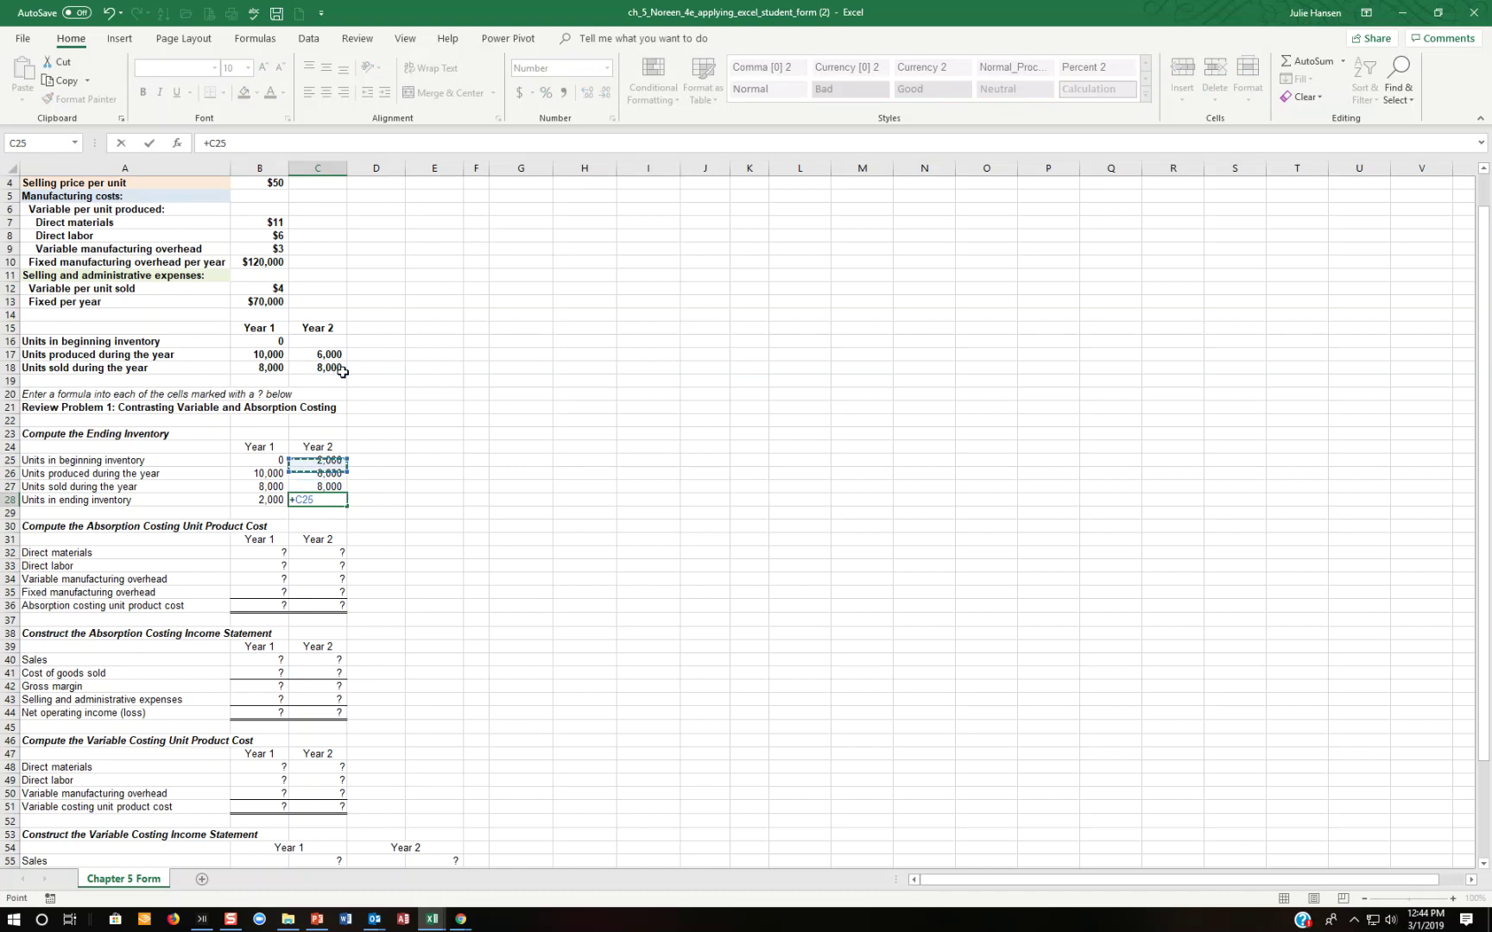
key(Left)
key(Down)
key(Right)
text(+)
key(Up)
key(Up)
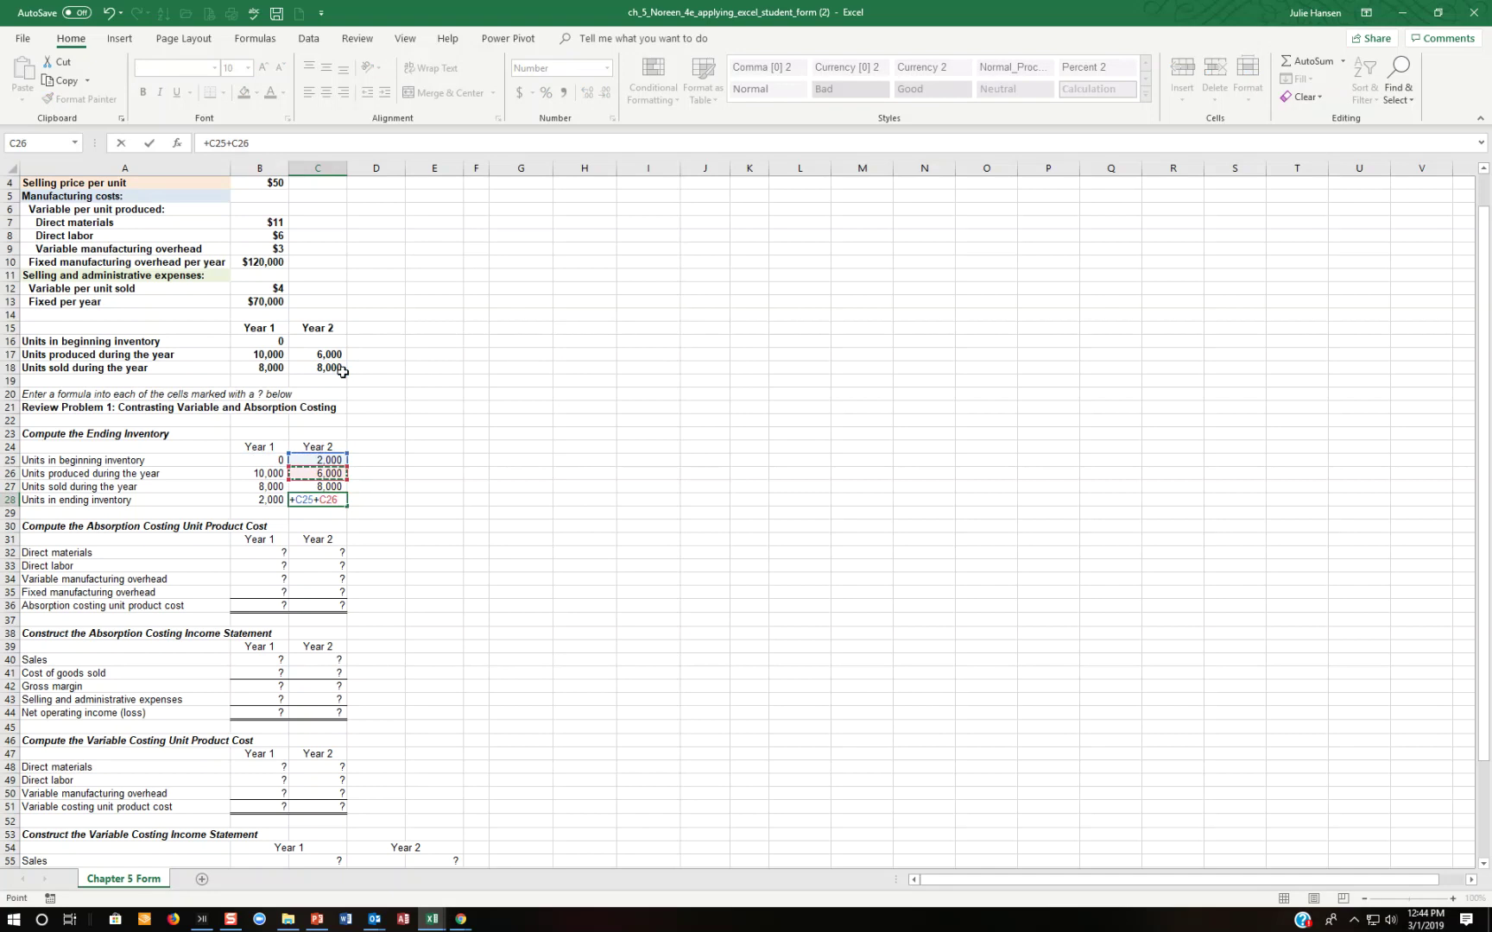
text(-)
click(320, 487)
key(Return)
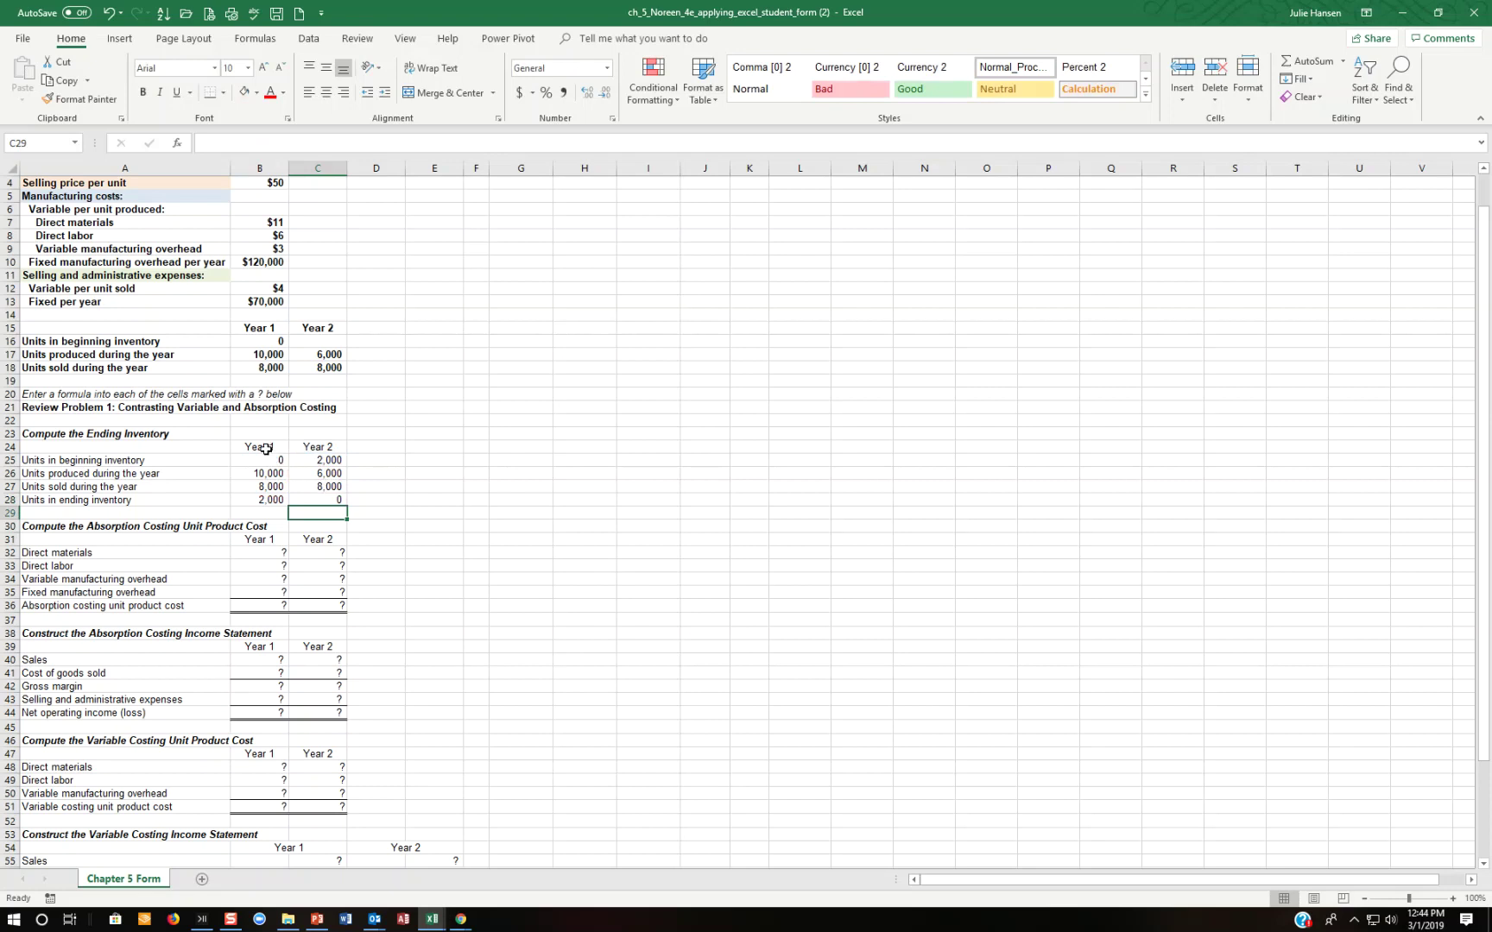
- Link Year 1 direct materials in B32 to B7, direct labor in B33 to B8 and variable manufacturing overhead in B34 to B9
click(263, 556)
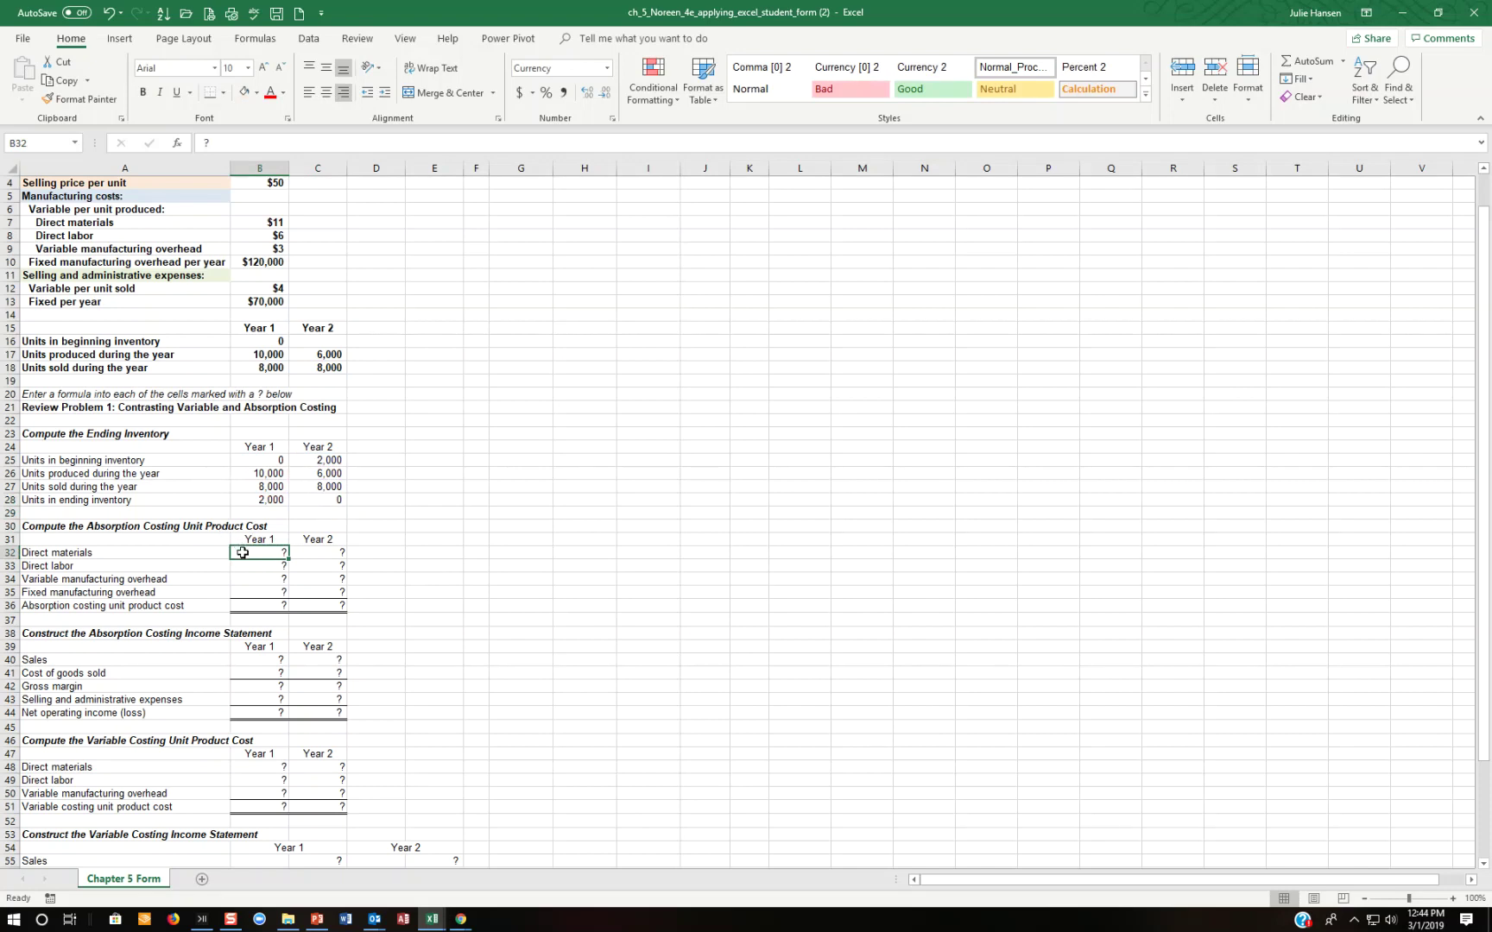
text(+)
click(247, 225)
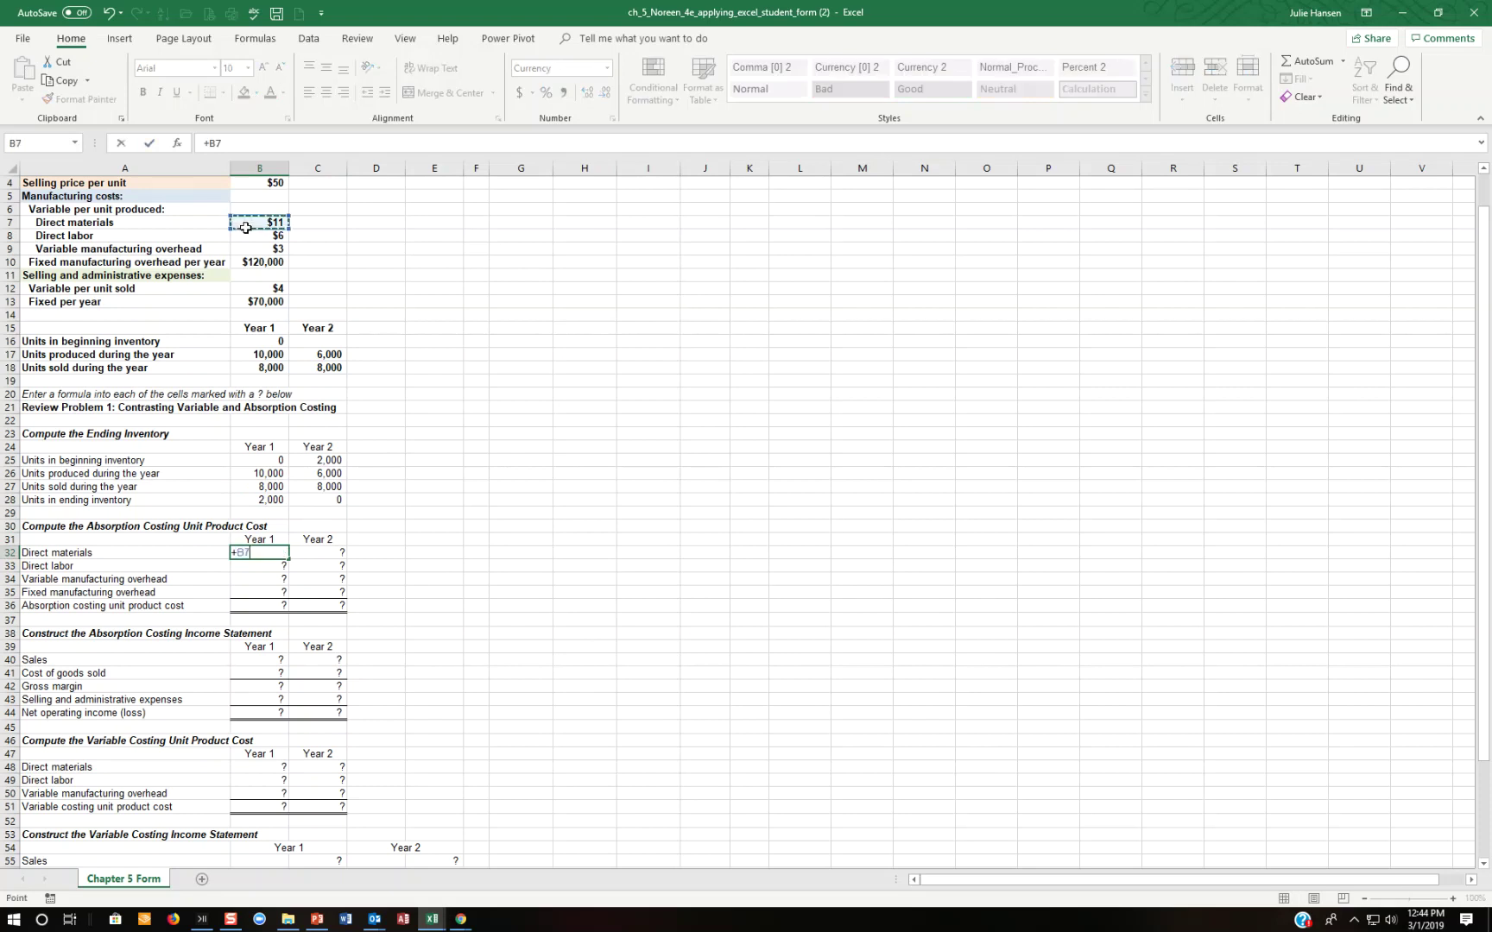
key(Return)
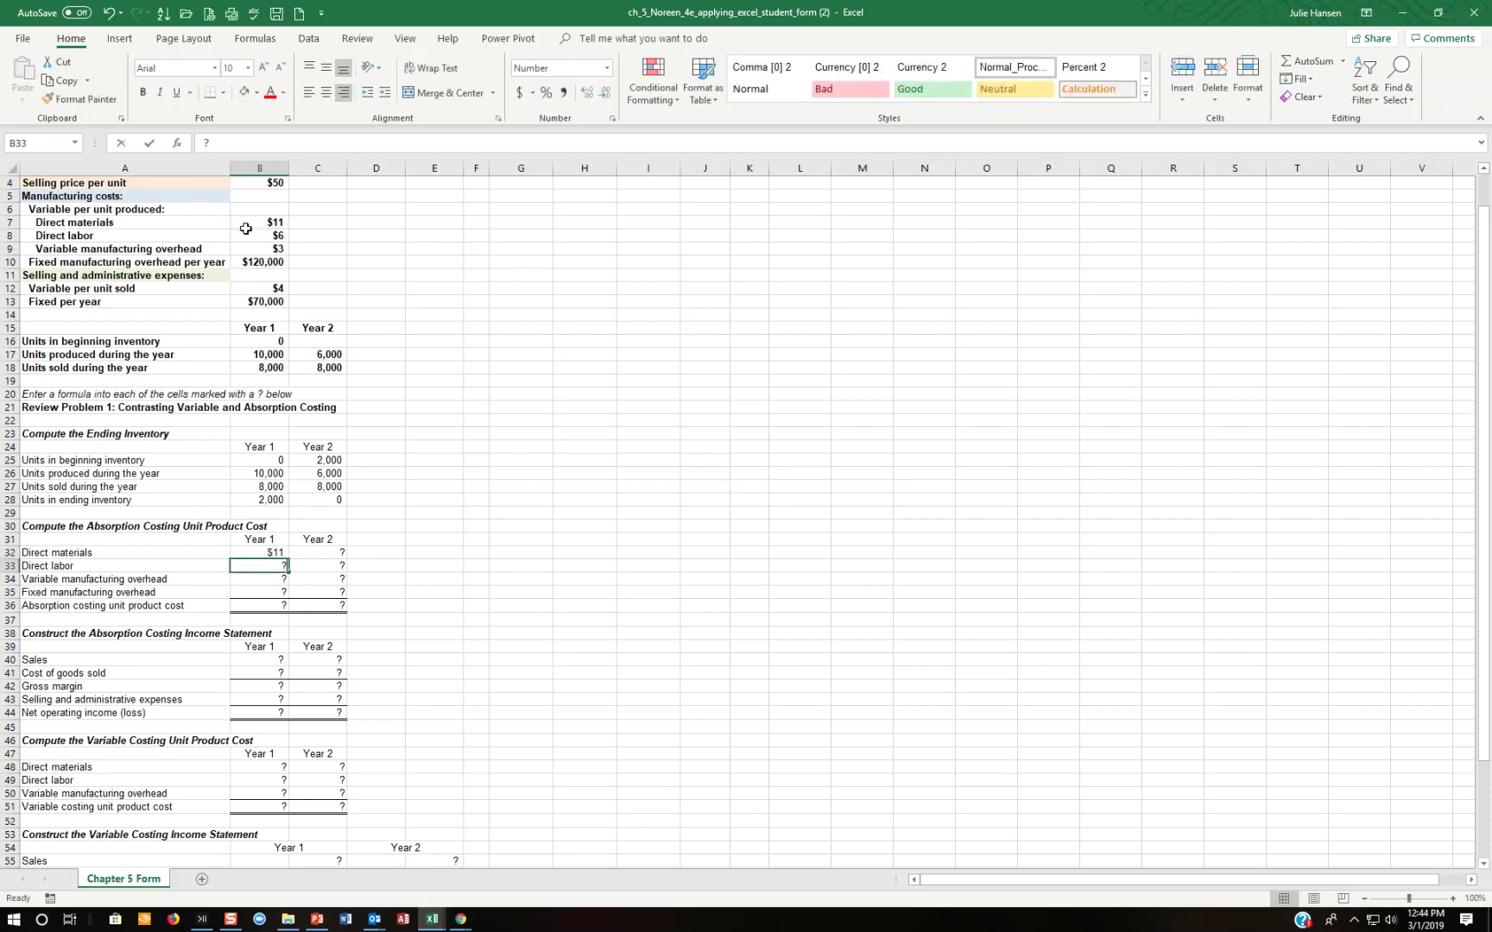
text(+)
click(263, 239)
key(Return)
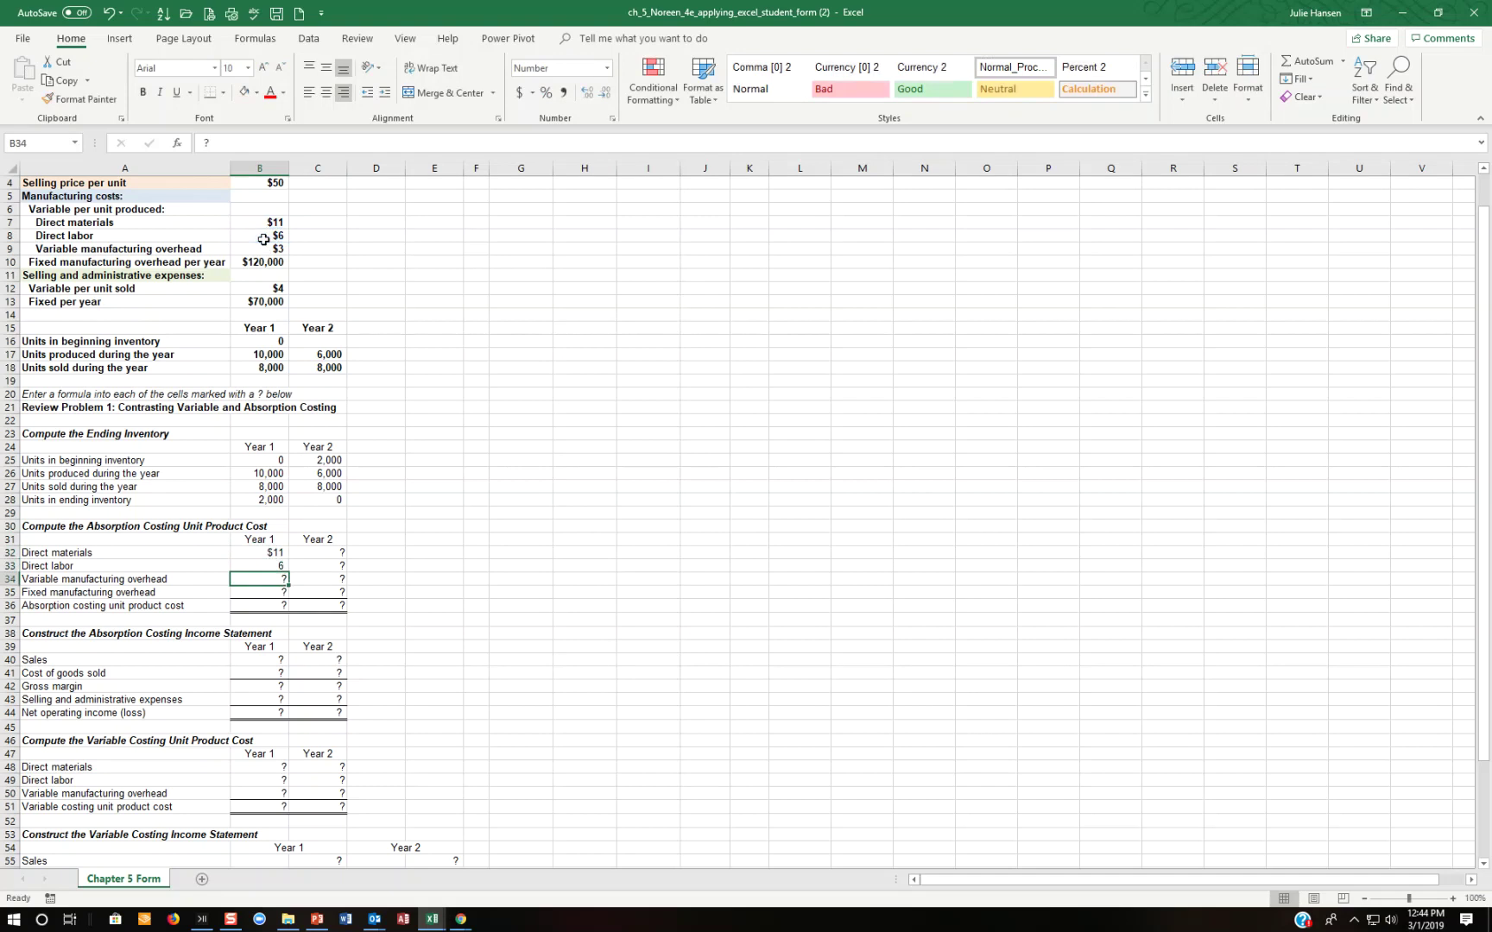
text(+)
click(280, 248)
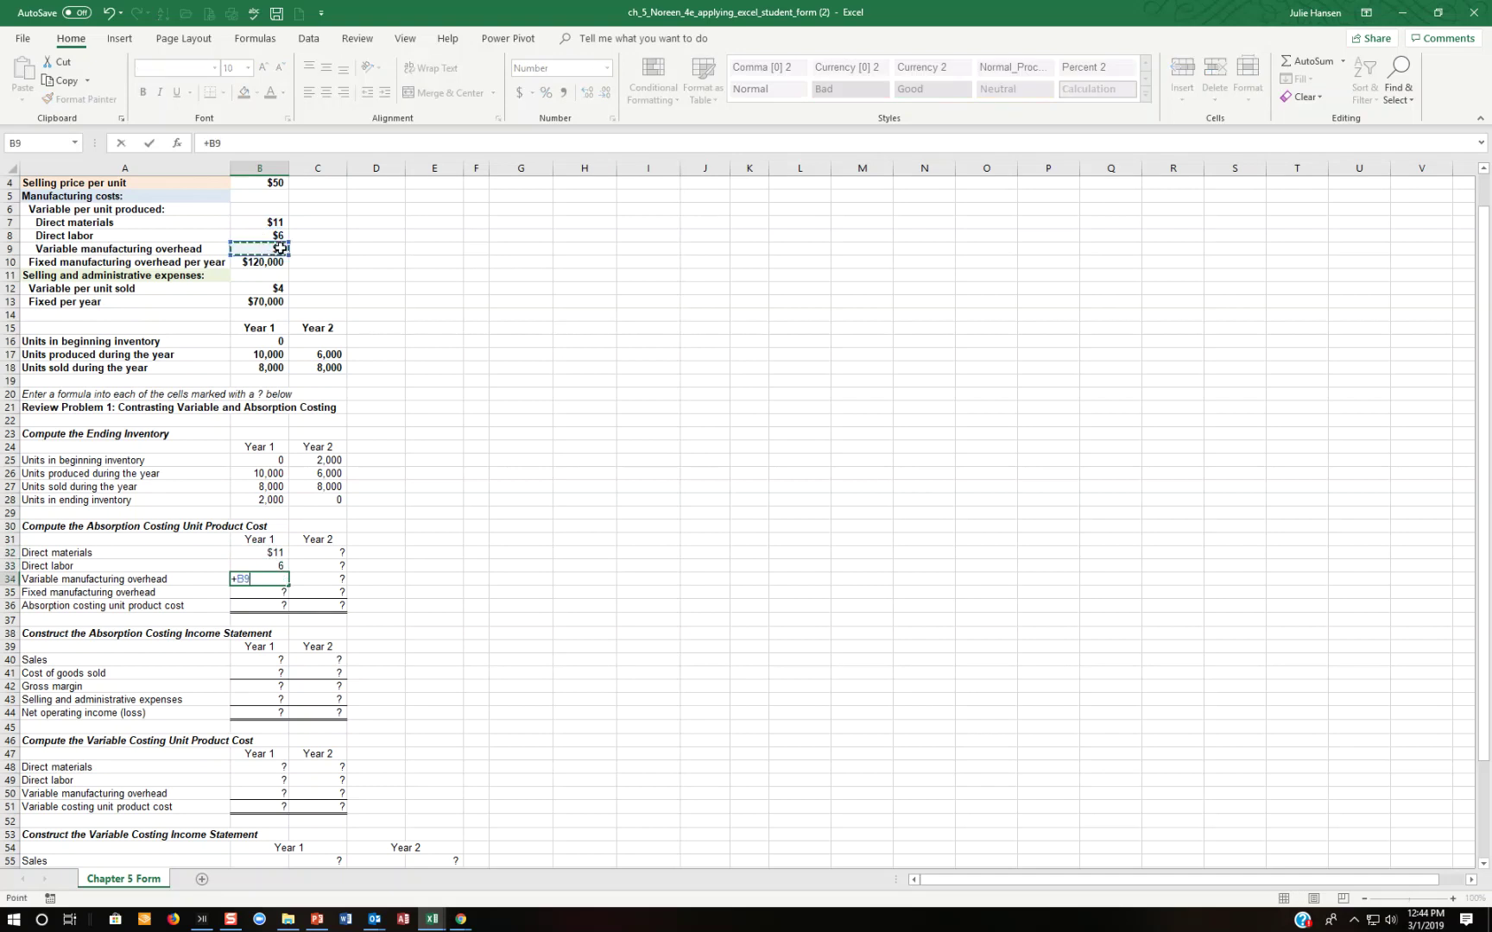
key(Return)
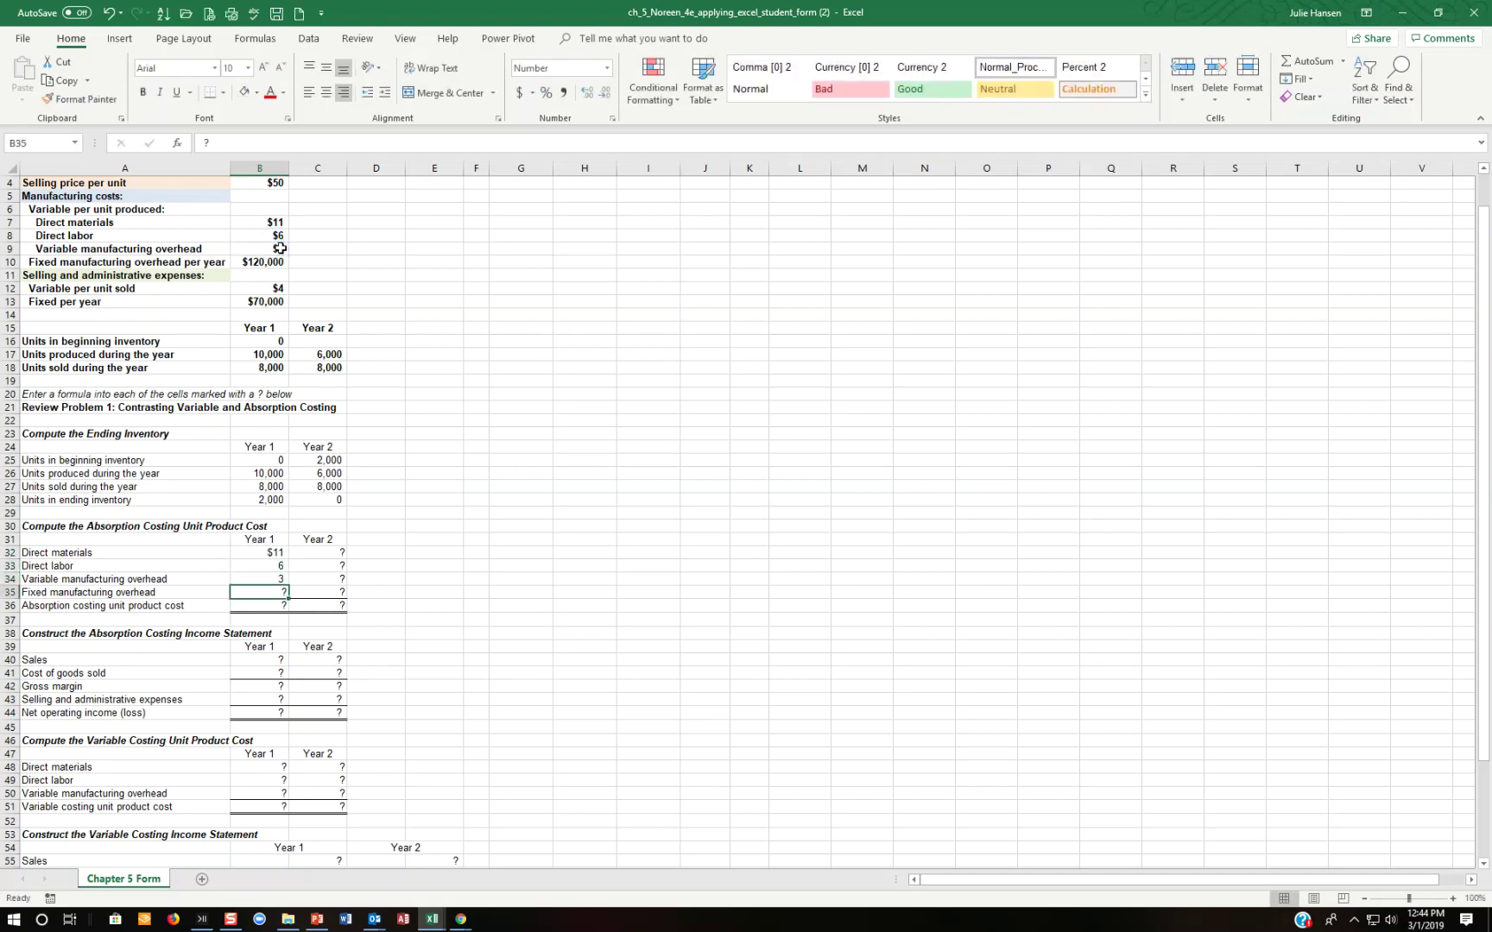
- Calculate Year 1 fixed manufacturing overhead per unit in B35 with the formula +B10/B17
text(+)
click(257, 262)
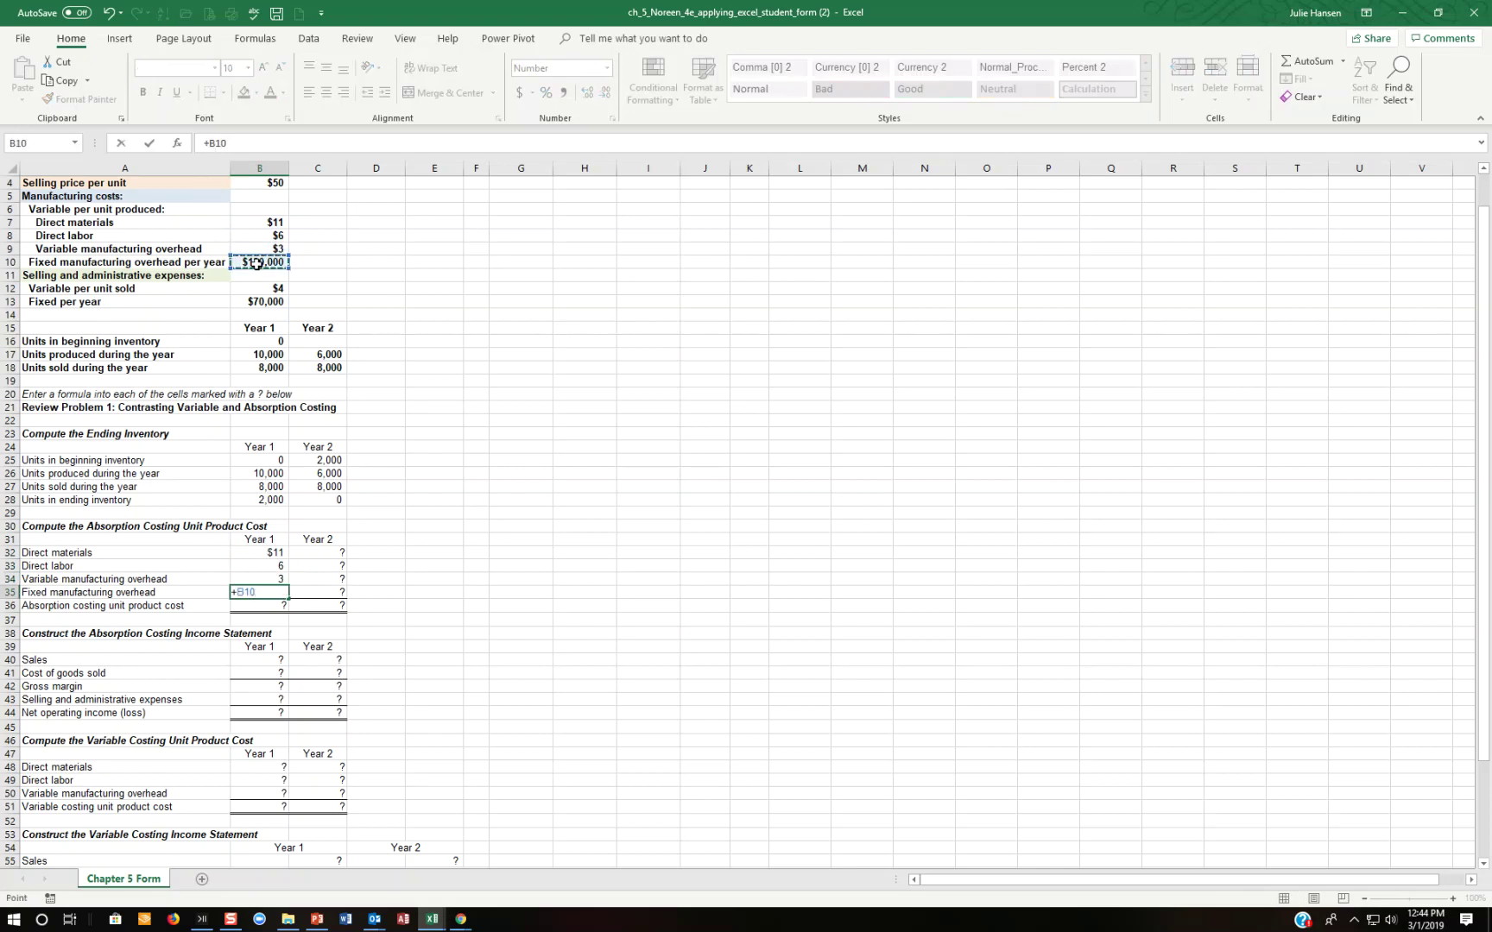
text(/)
click(273, 356)
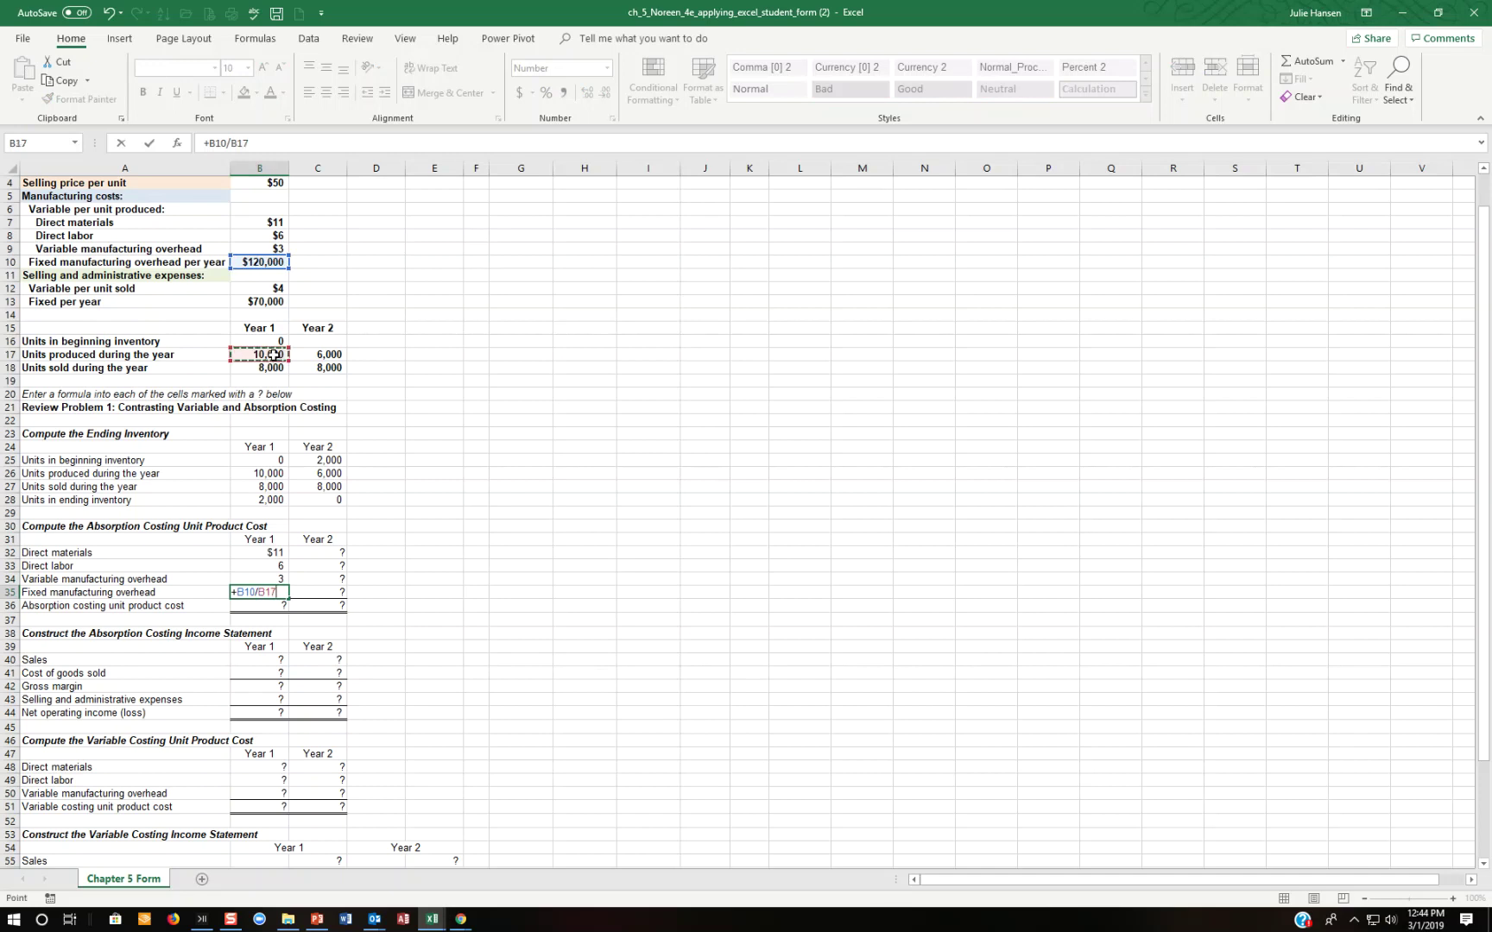
key(Return)
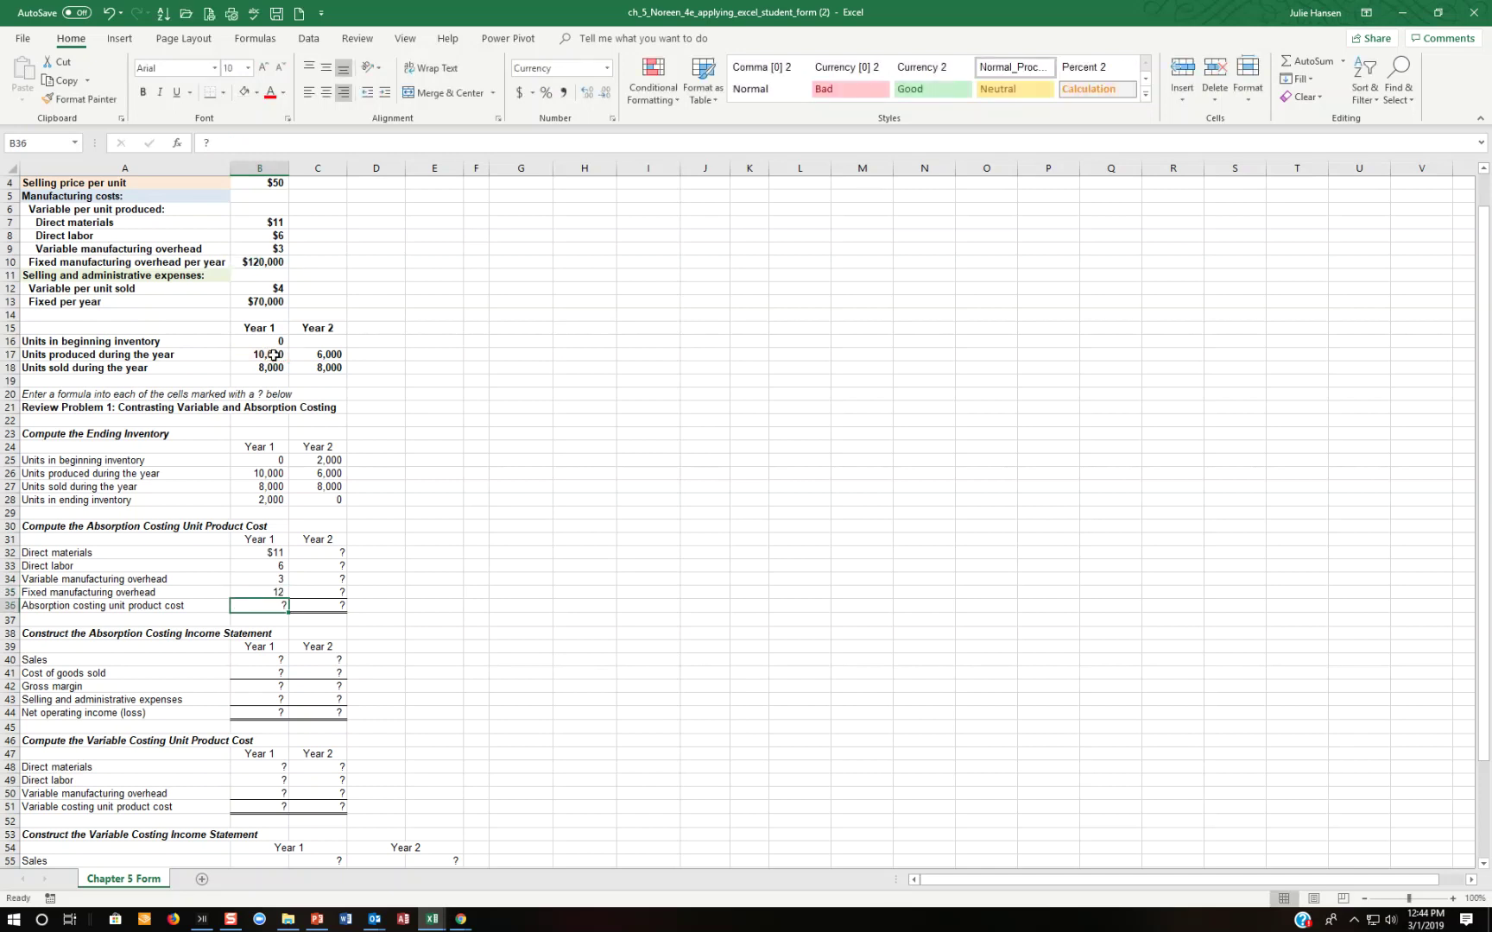
- Total the Year 1 absorption costing unit product cost in B36 by summing B32:B35
text(@sum()
key(Up)
key(shift+Up)
key(shift+Up)
key(shift+Up)
key(Return)
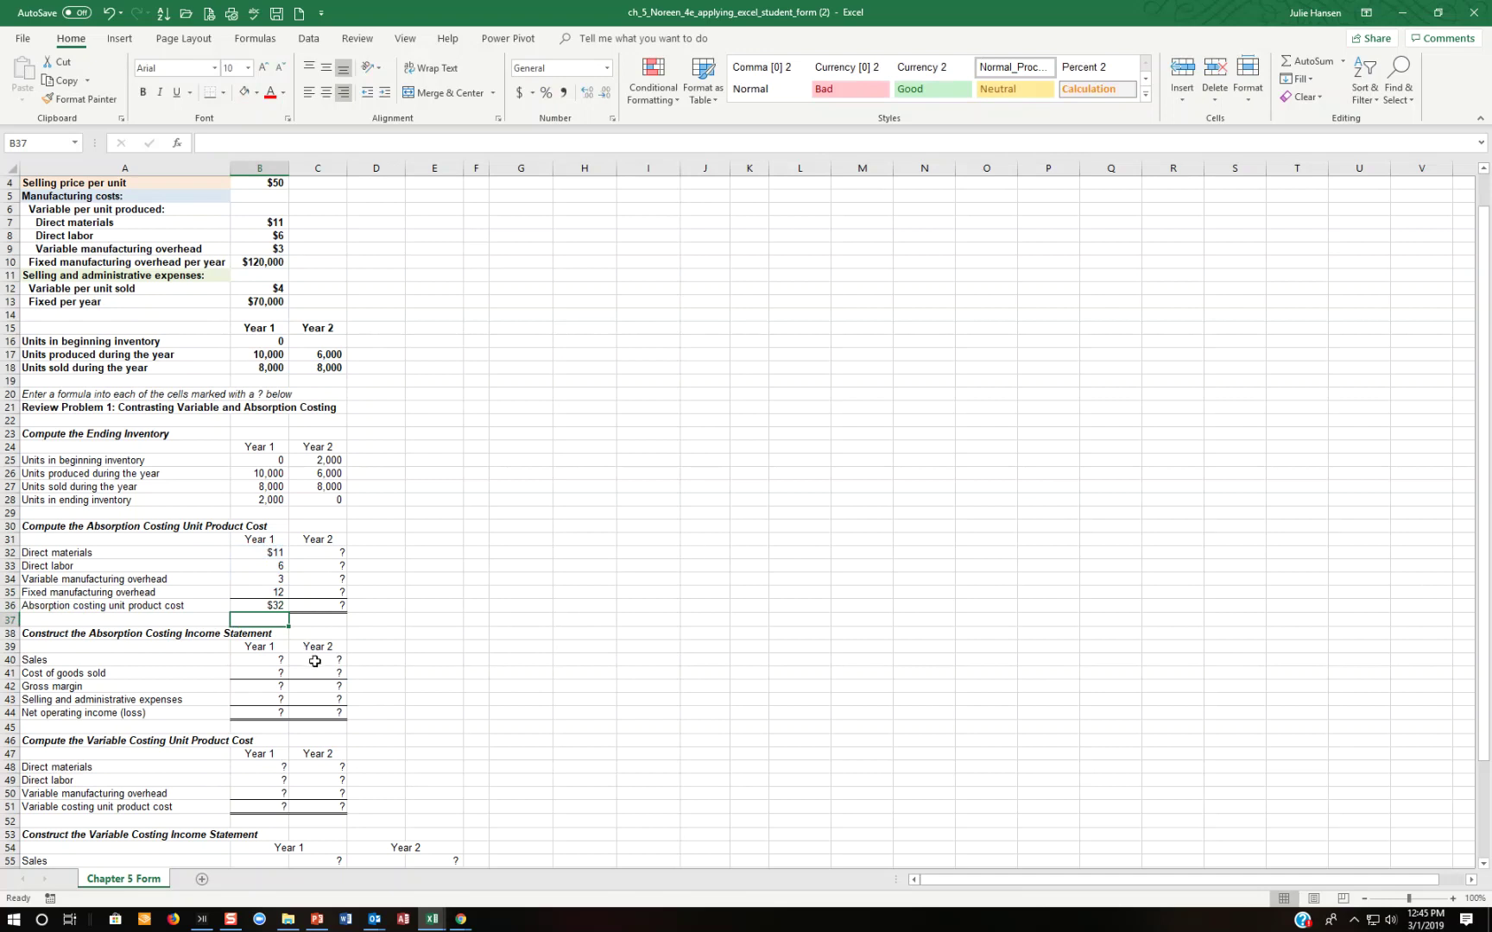
- Enter the combined Year 2 unit cost formula +B7+B8+B9+B10/C17 in the direct materials cell C32
click(318, 553)
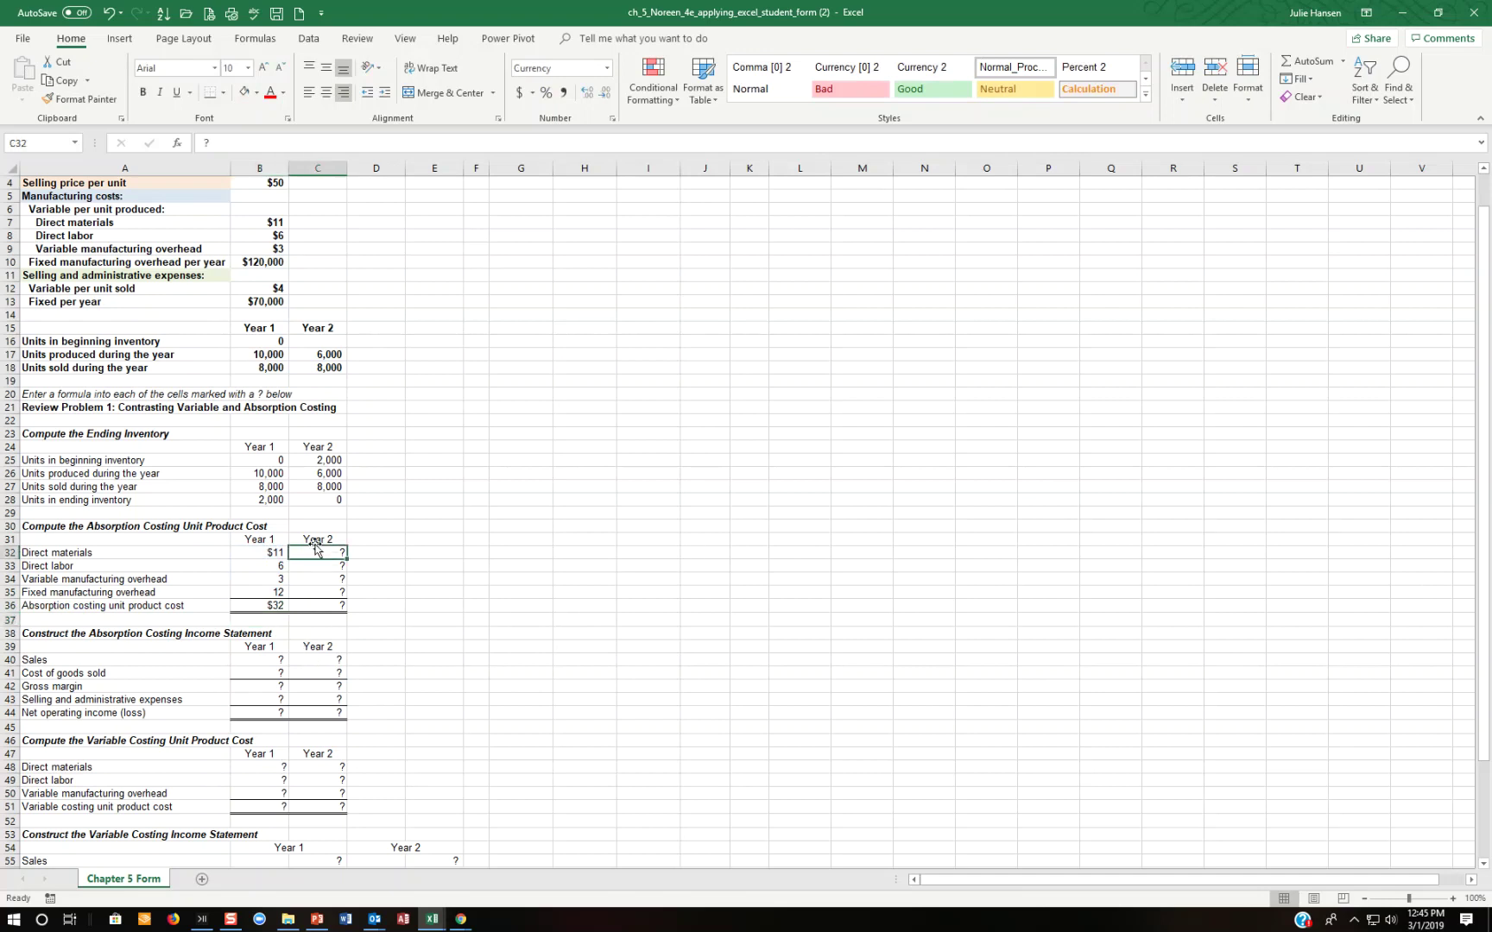
text(+)
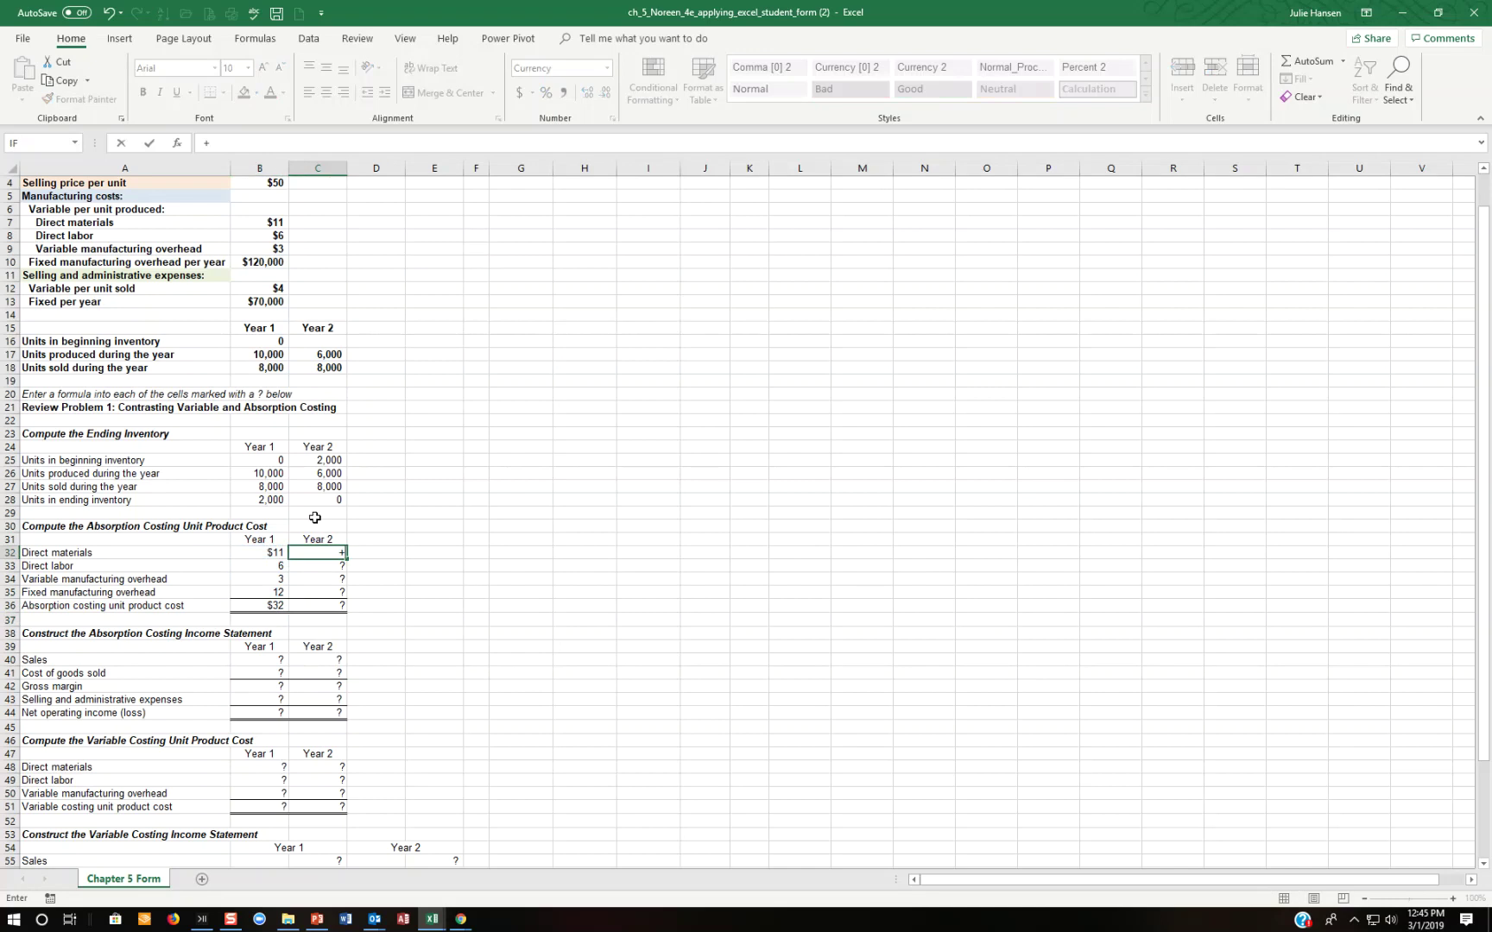
click(258, 231)
click(257, 226)
text(+)
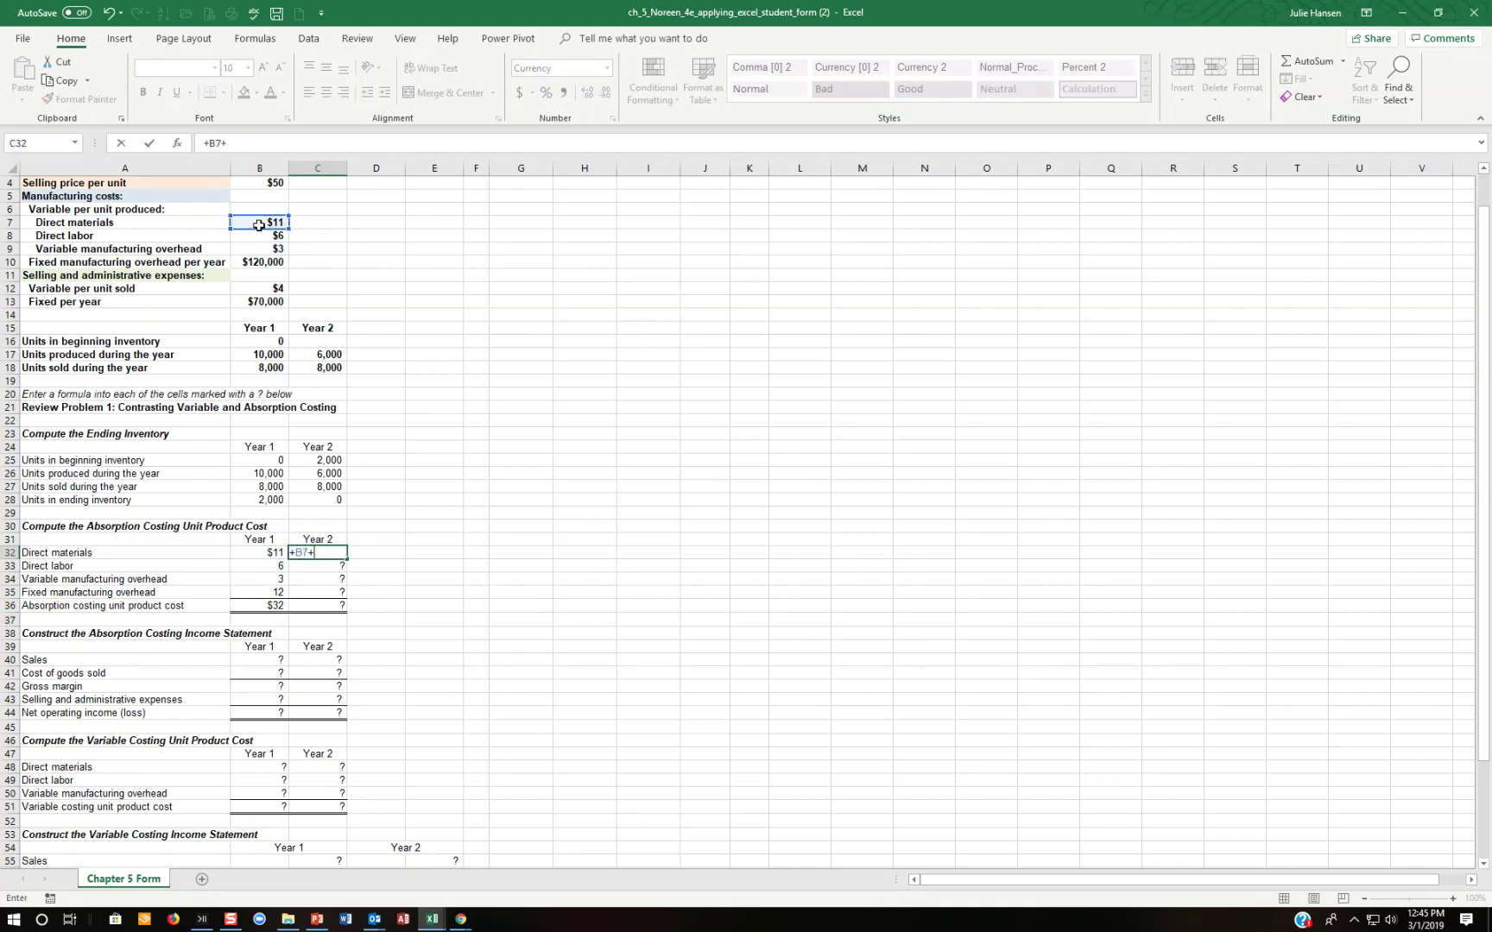
click(259, 234)
text(+)
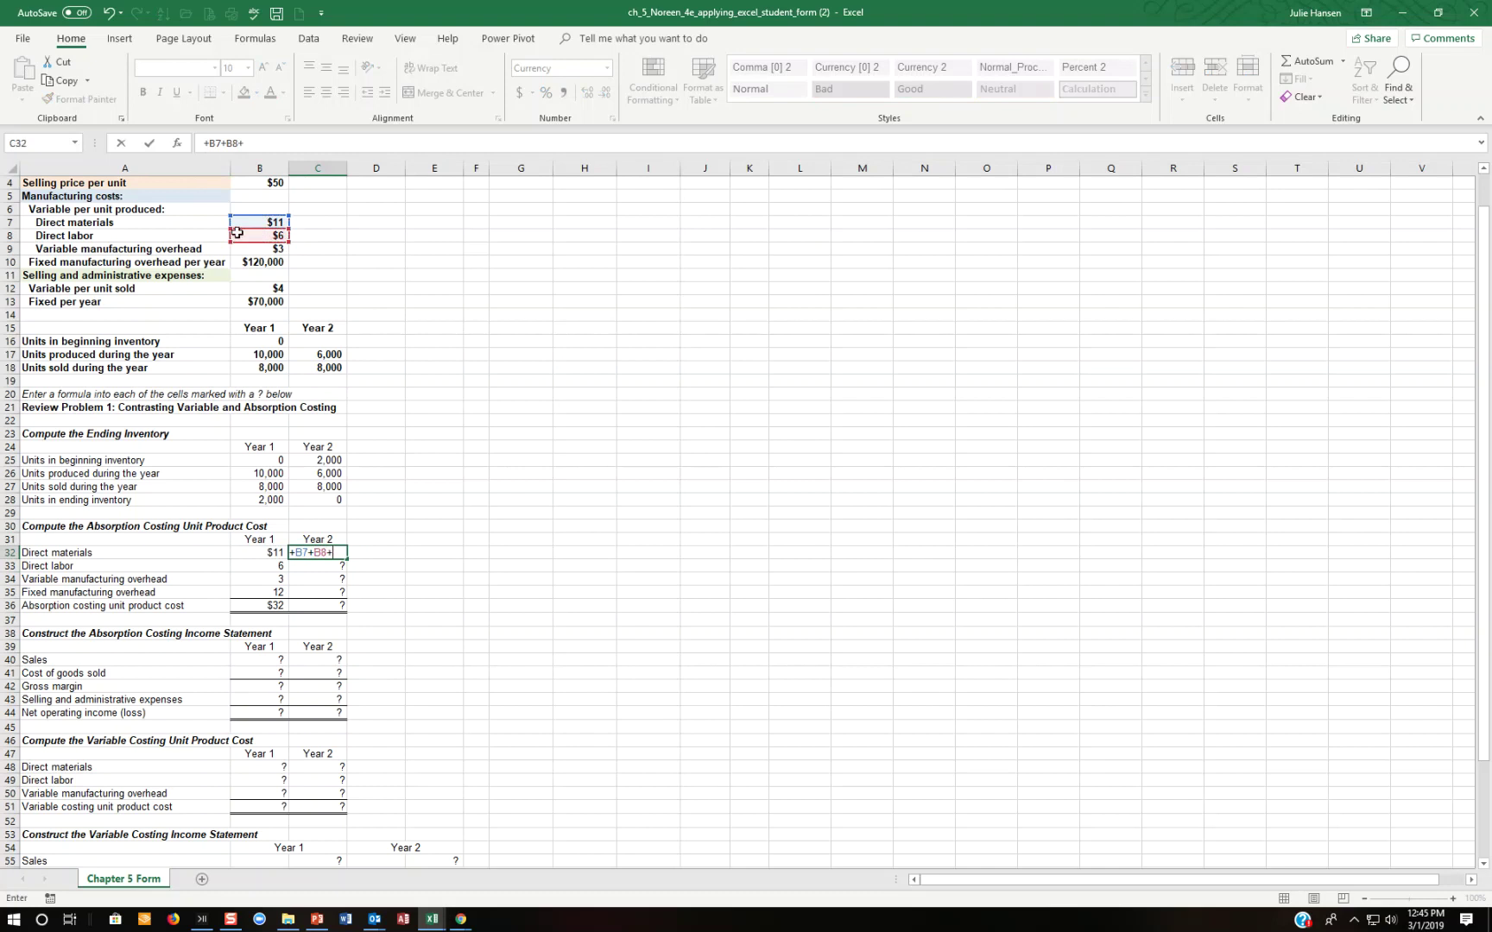
click(261, 250)
text(+)
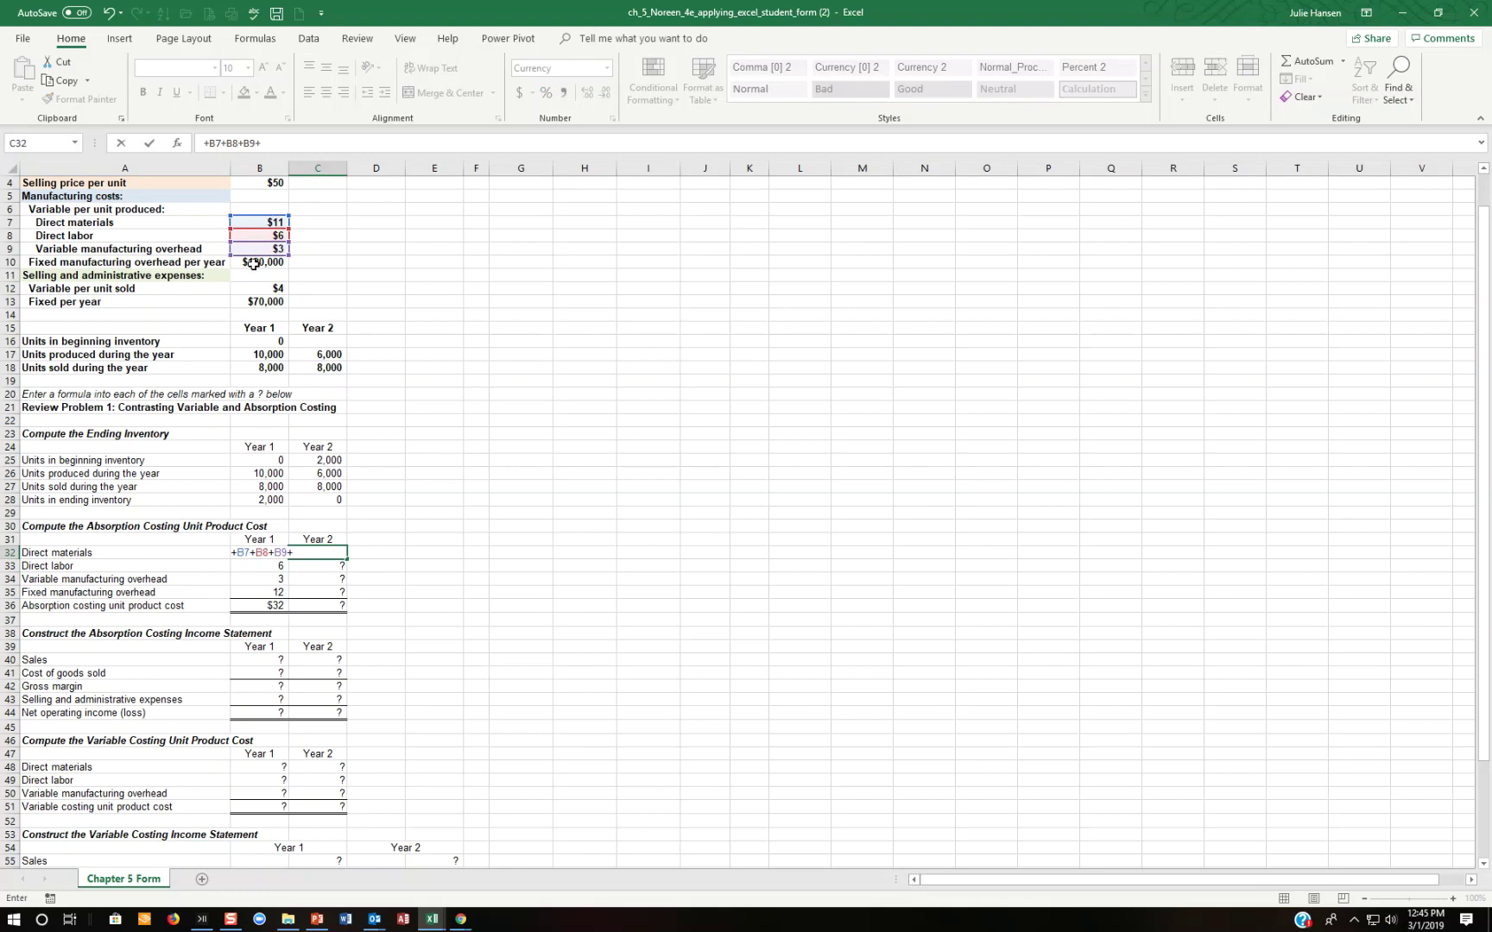
click(253, 264)
text(/)
click(333, 355)
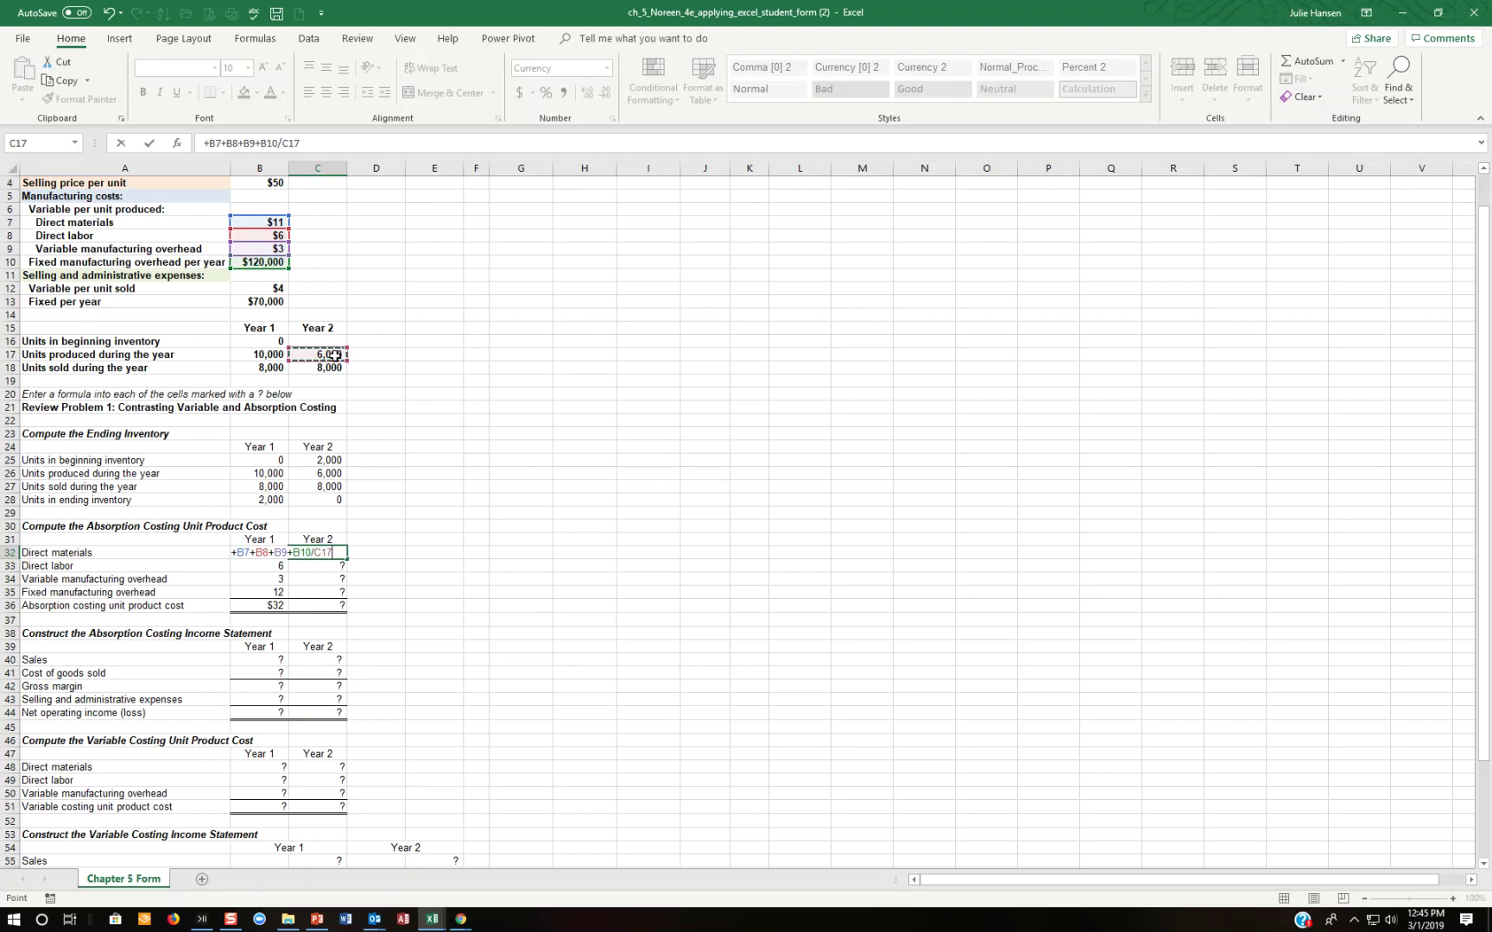
key(Return)
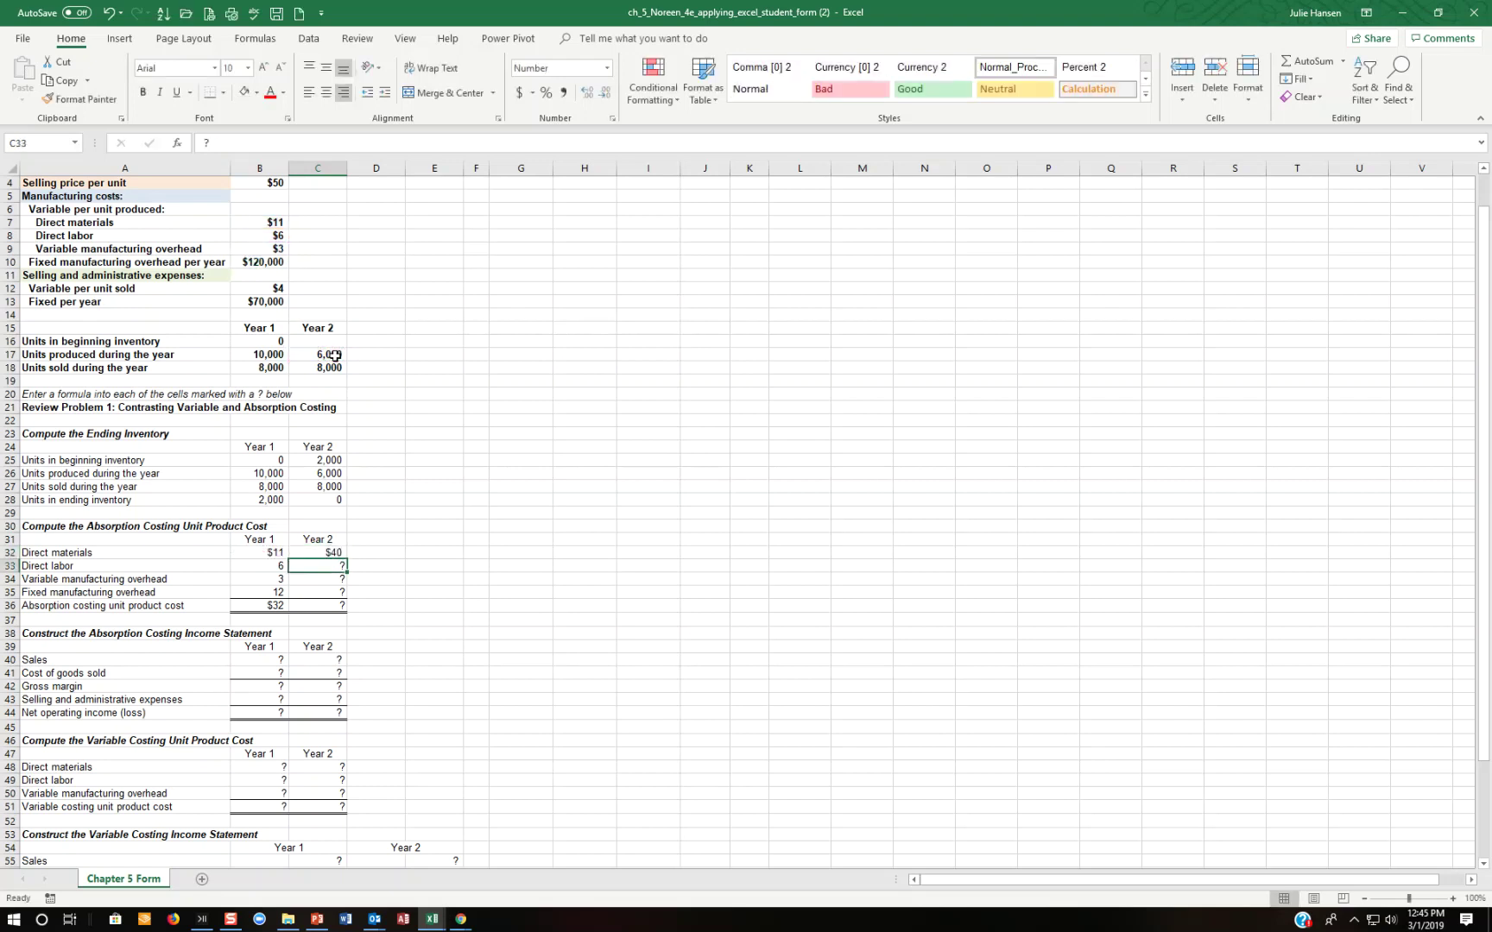
- Move the combined unit cost formula from C32 to the Year 2 absorption costing unit product cost cell C36
key(Up)
key(ctrl+x)
key(Down)
key(Down)
key(Down)
key(Down)
key(ctrl+v)
- Link Year 2 direct materials in C32 to B7, direct labor in C33 to B8 and variable manufacturing overhead in C34 to B9
key(Up)
key(Up)
key(Up)
key(Up)
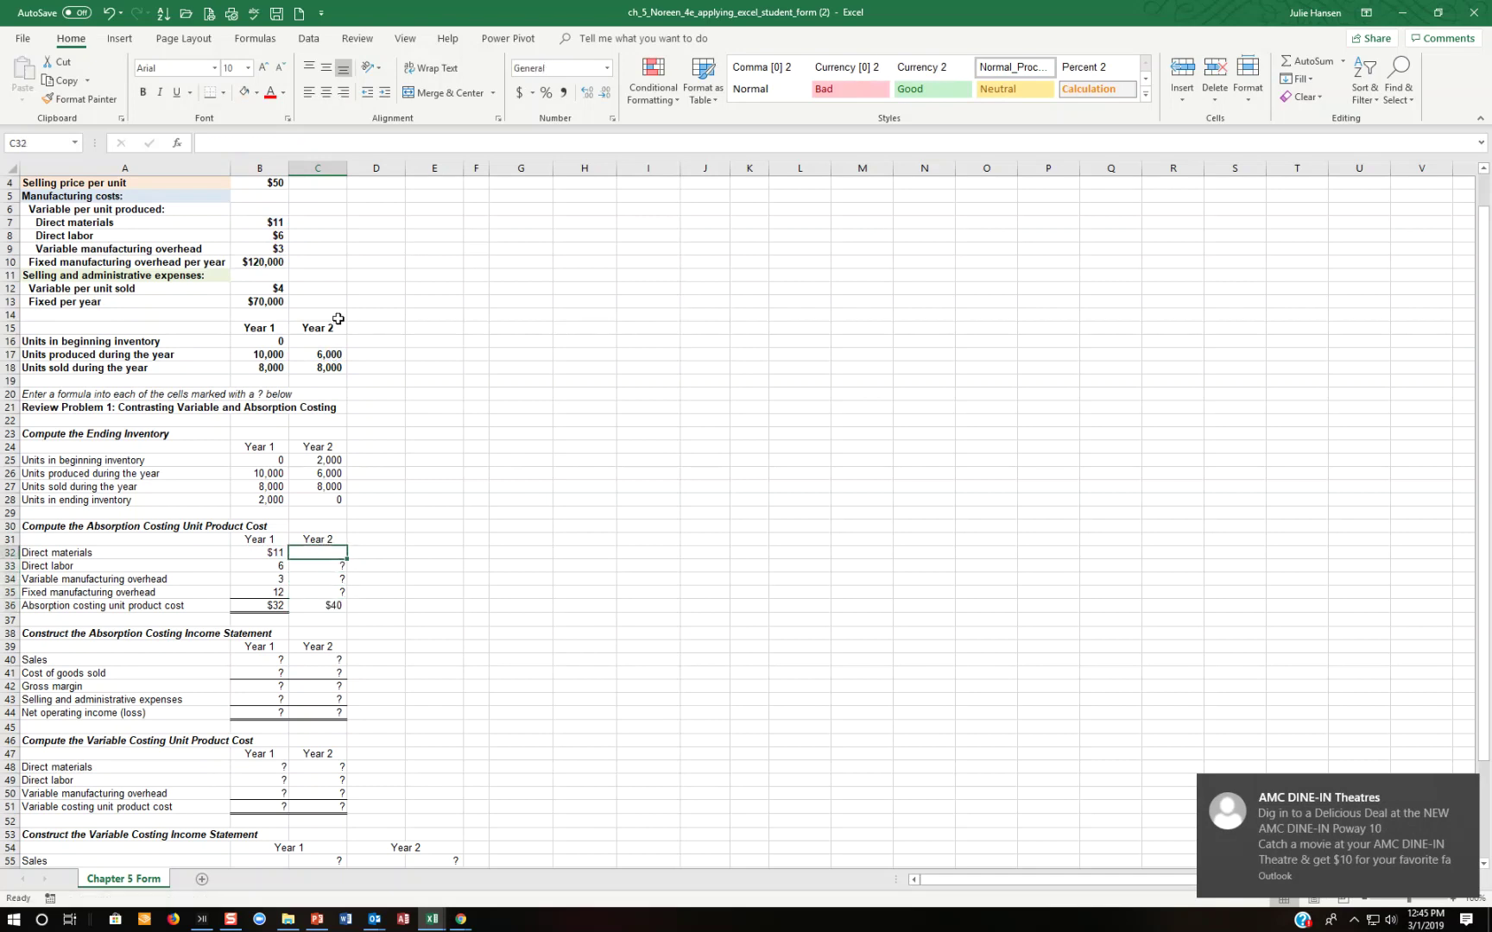
text(=)
click(257, 222)
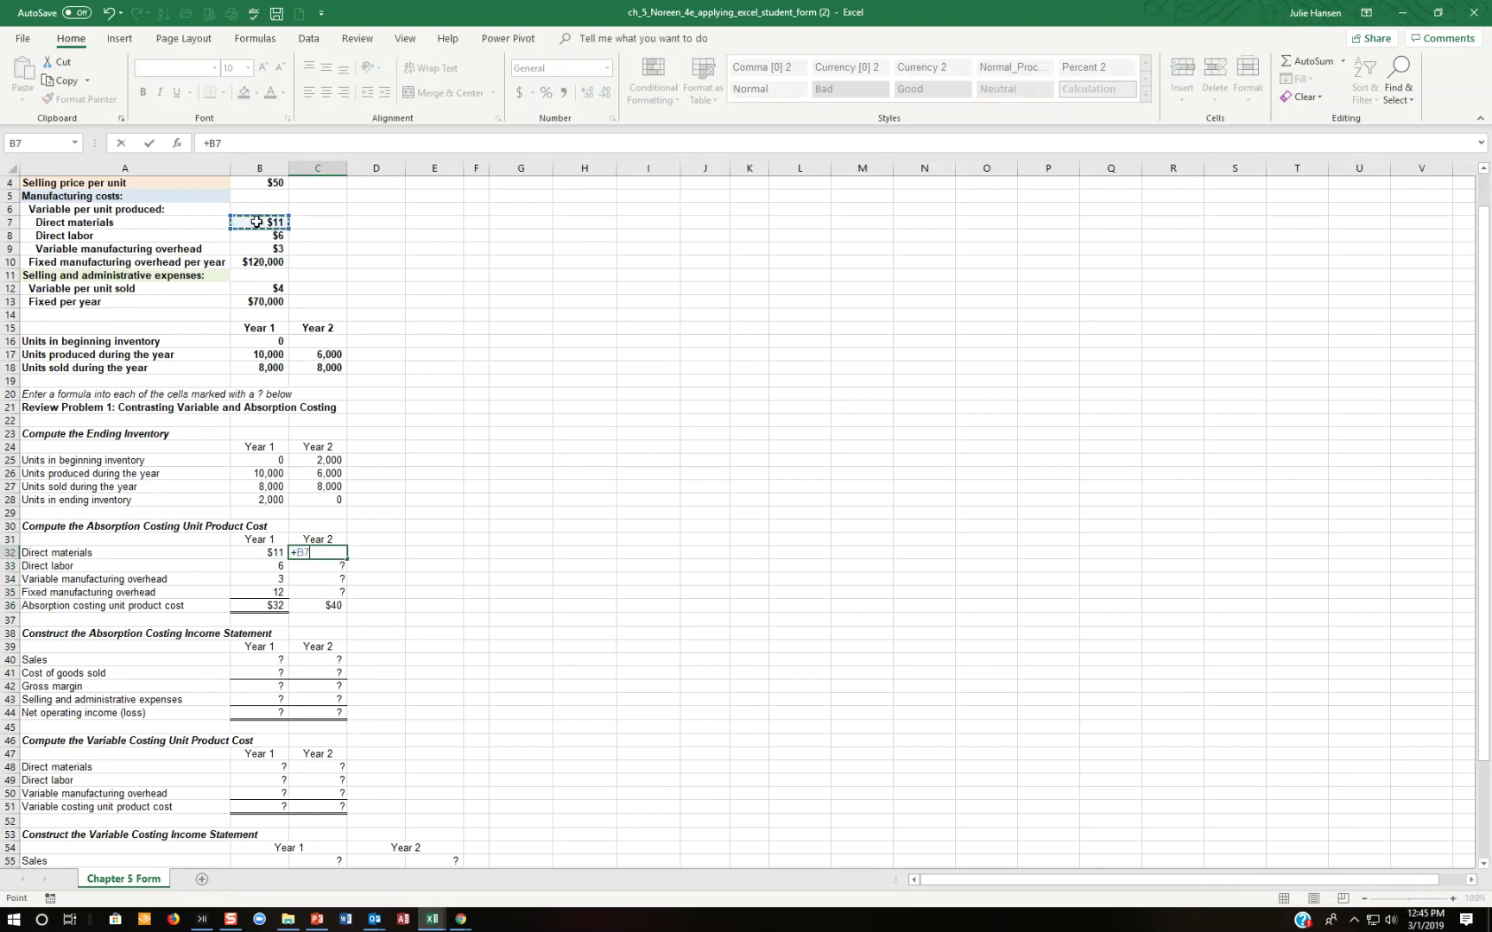
key(Return)
text(+)
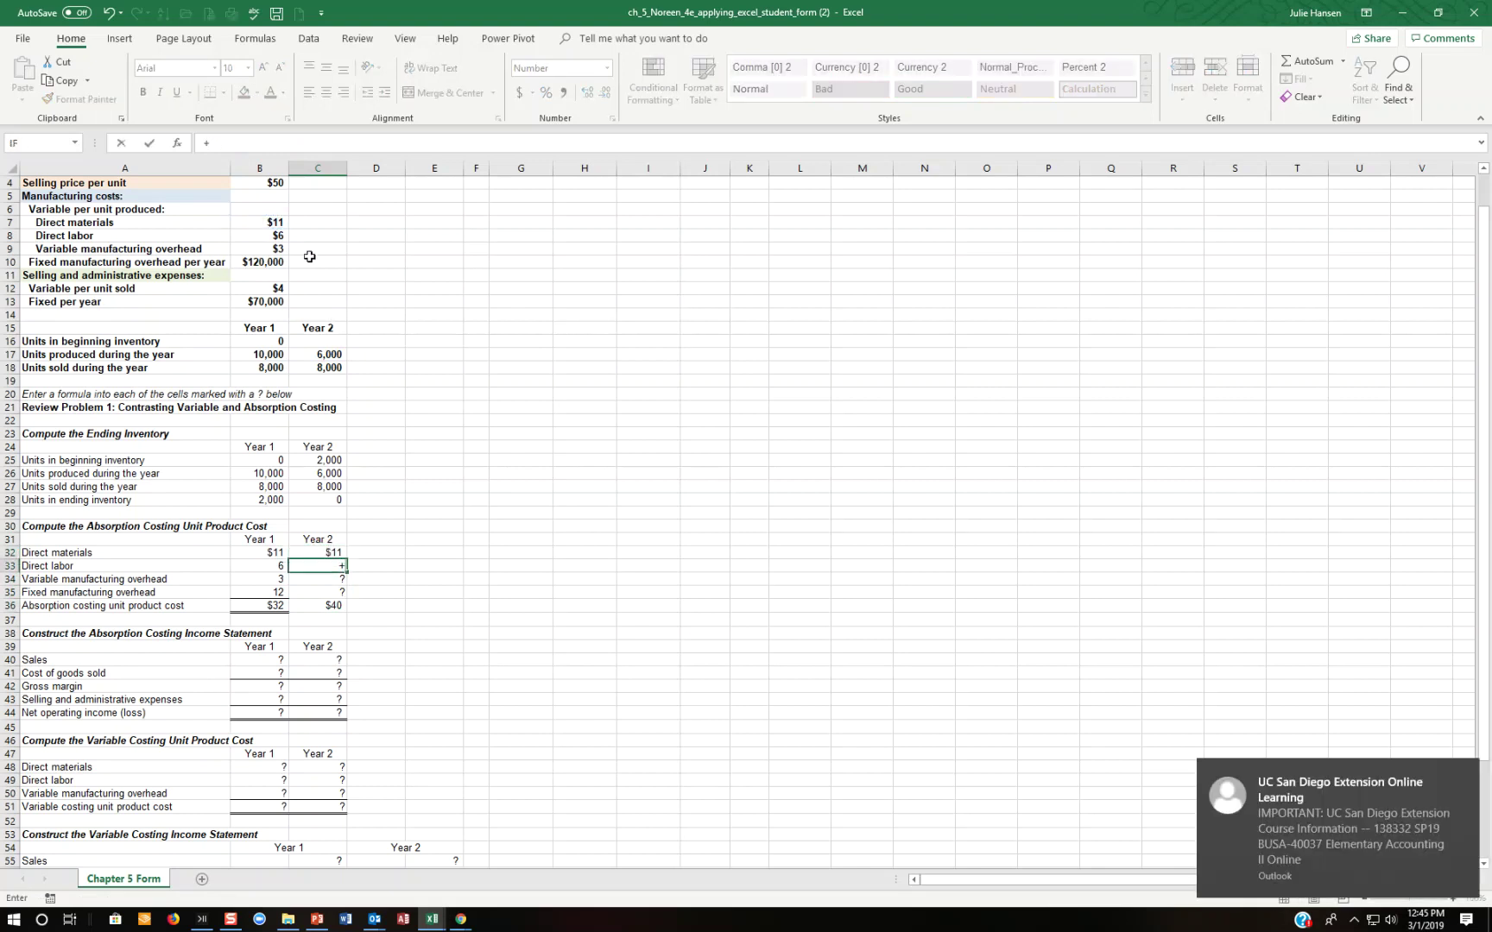
click(248, 239)
key(Return)
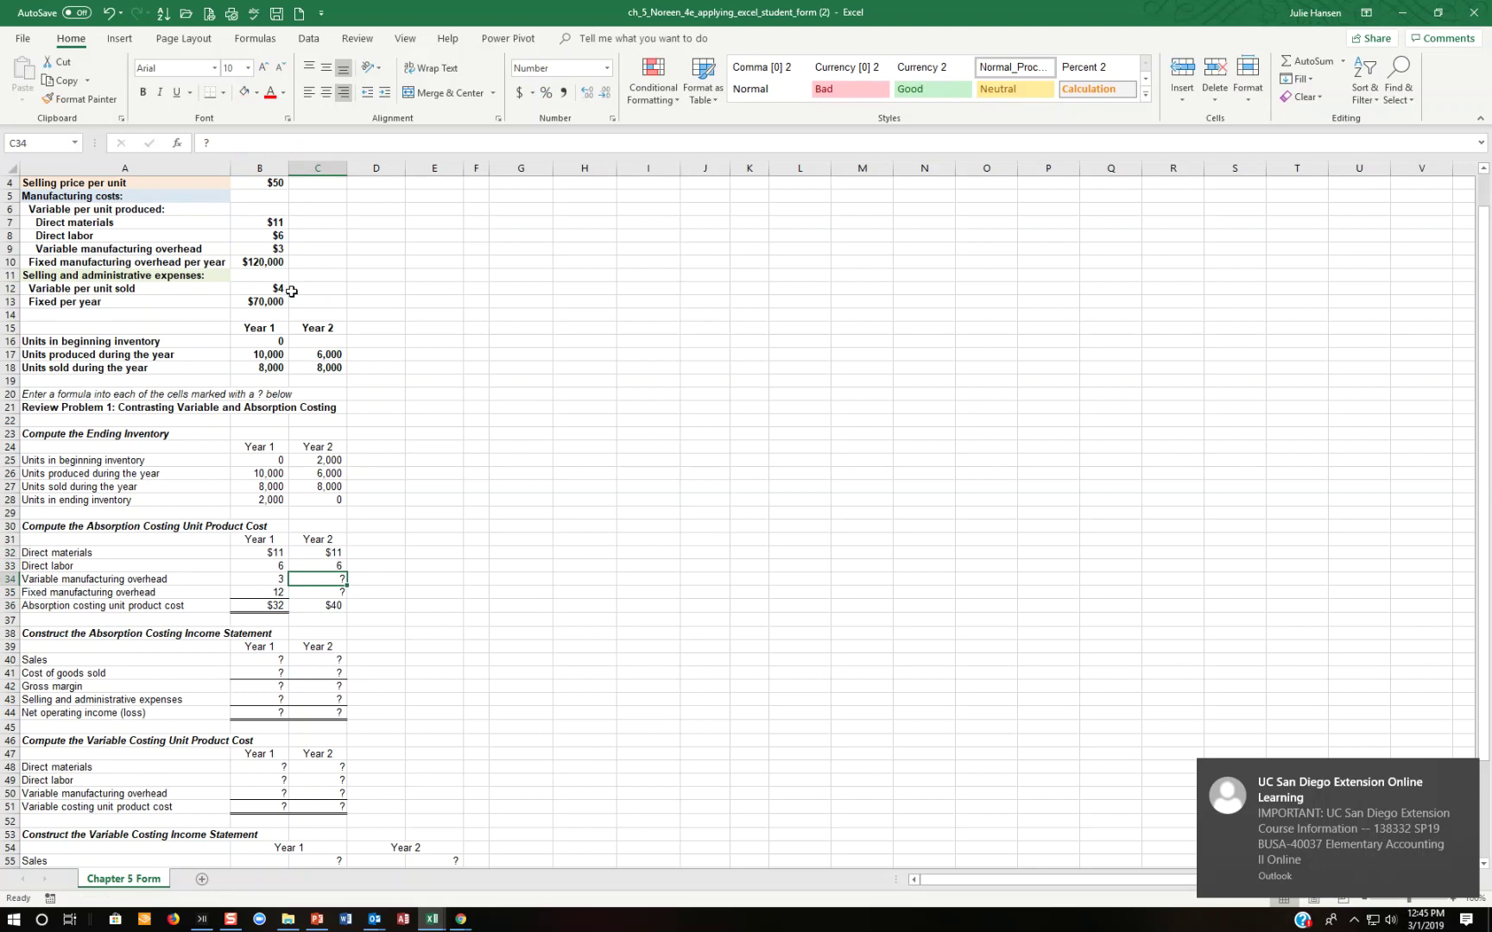
text(+)
click(256, 248)
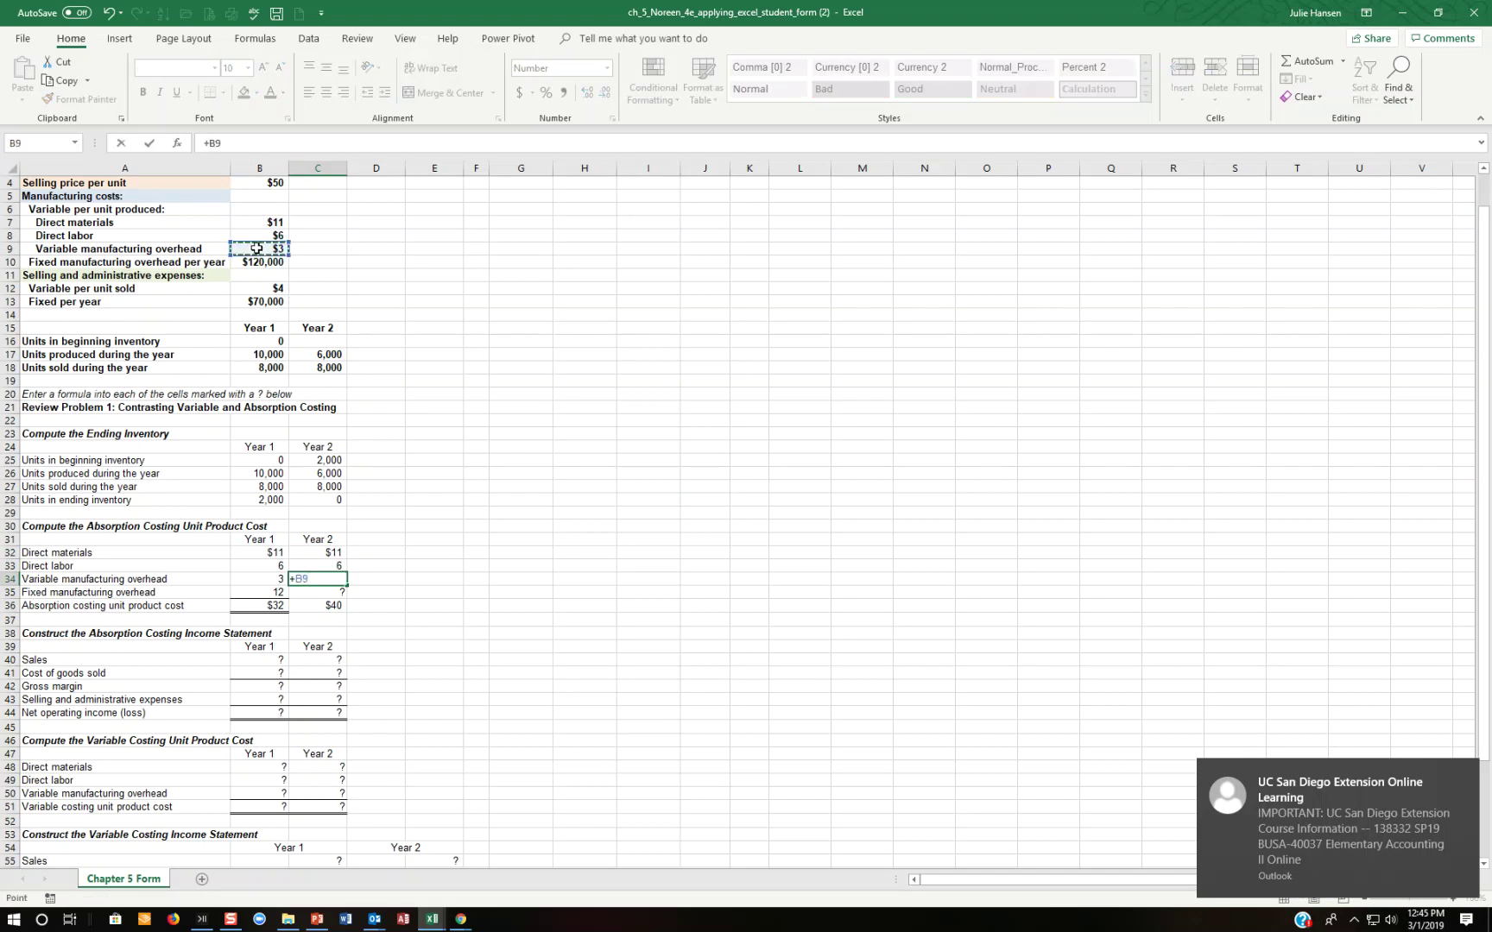
key(Return)
- Calculate Year 2 fixed manufacturing overhead per unit in C35 with the formula +B10/C17
text(+)
click(262, 263)
text(/)
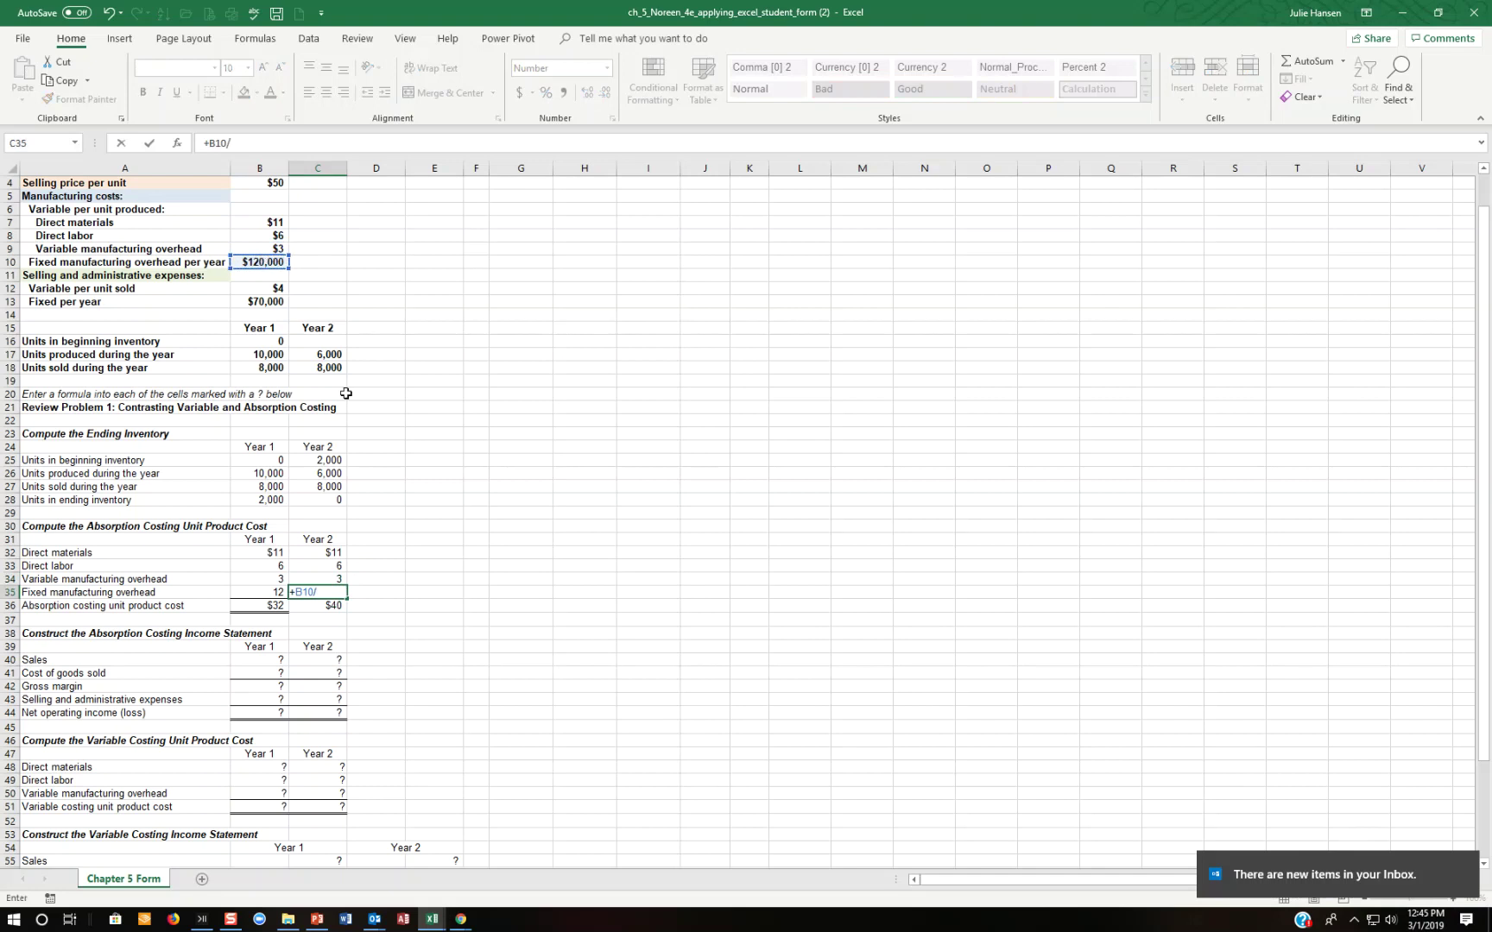
click(324, 355)
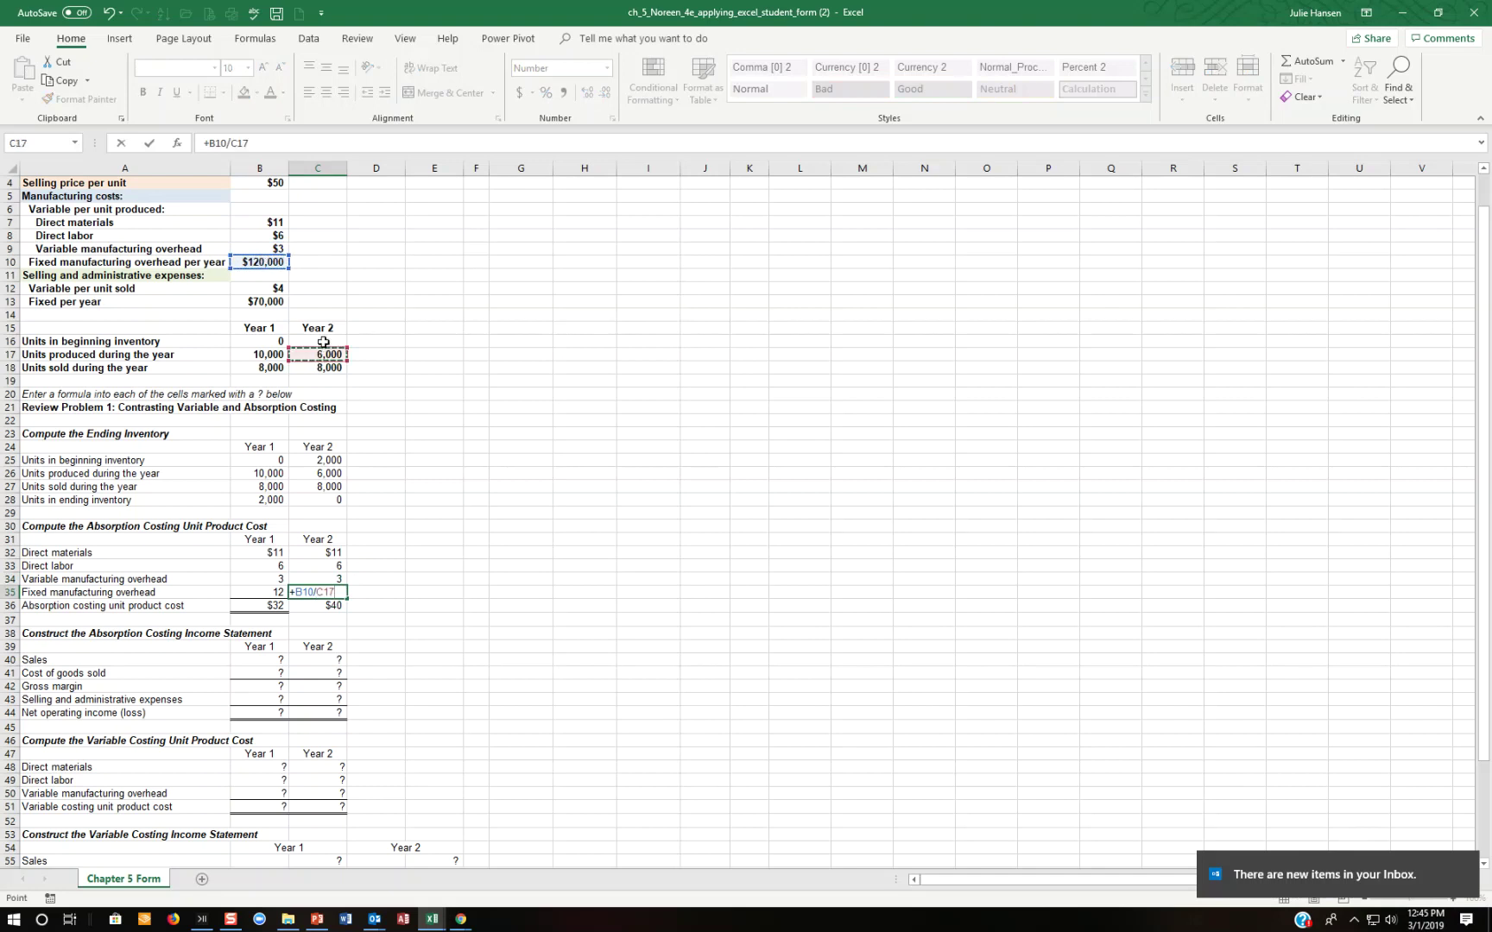
key(Return)
- Replace the Year 2 absorption costing unit product cost formula in C36 with a sum of C32:C35
key(Delete)
text(@sum()
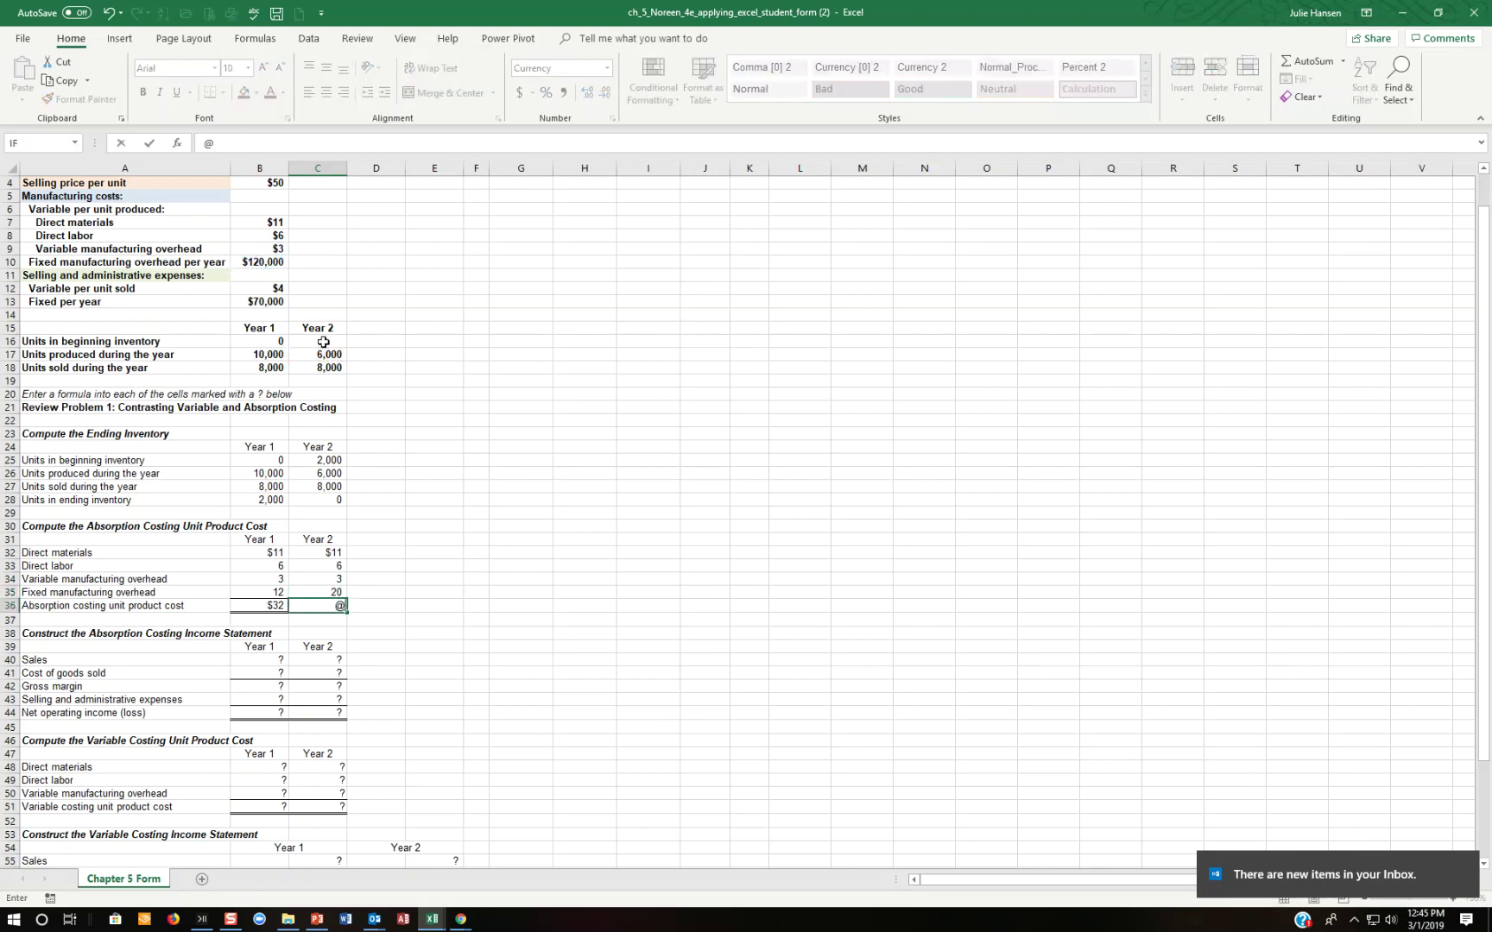
key(Up)
key(shift+Up)
key(shift+Up)
key(shift+Up)
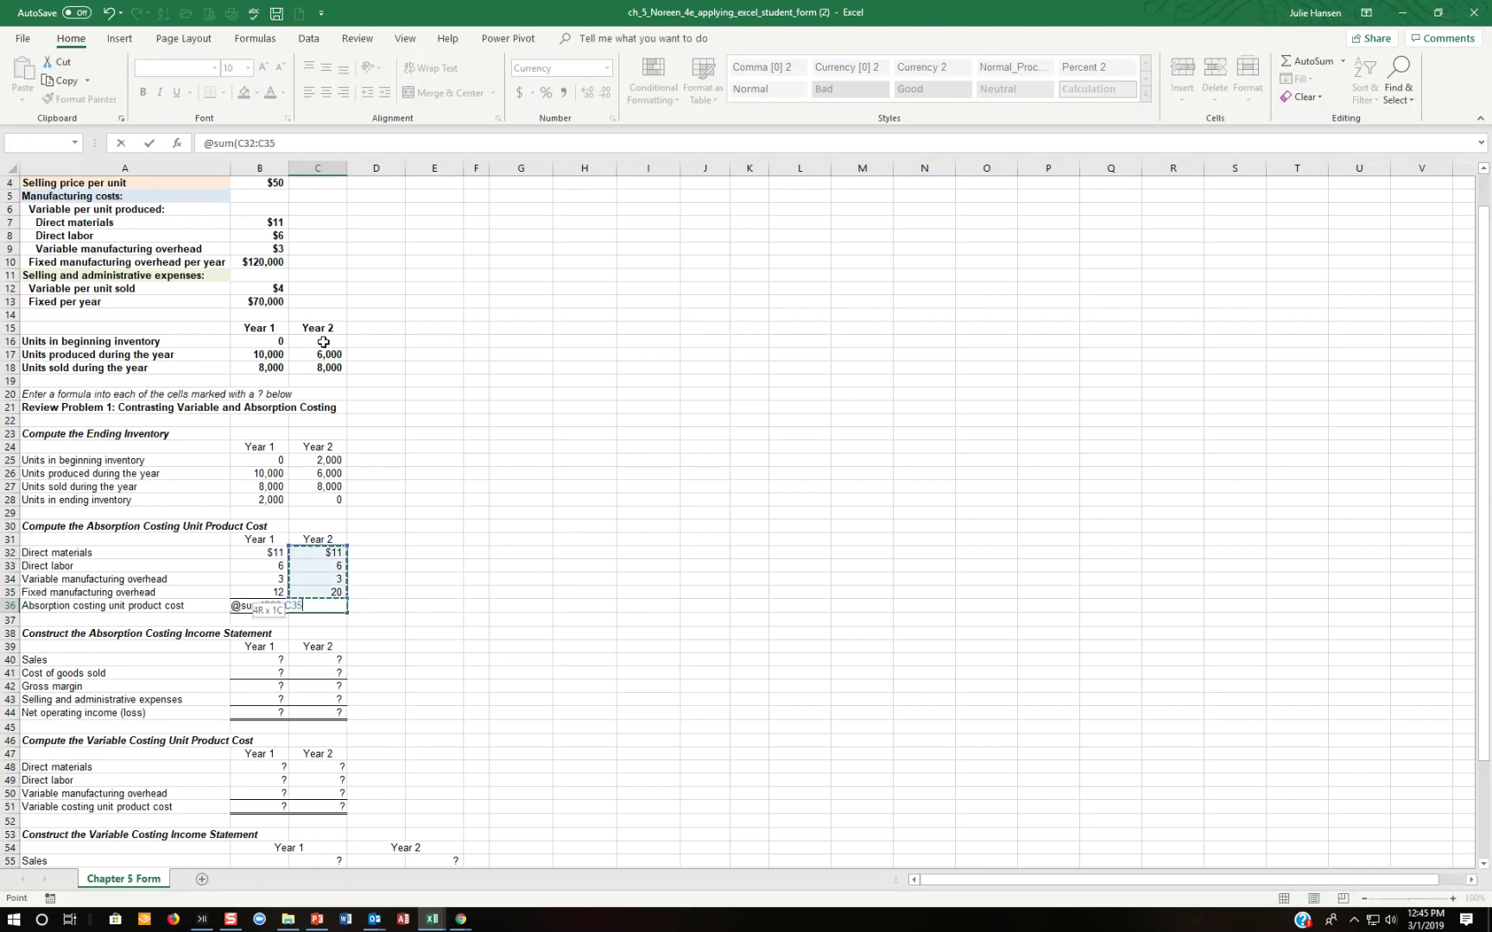
key(Return)
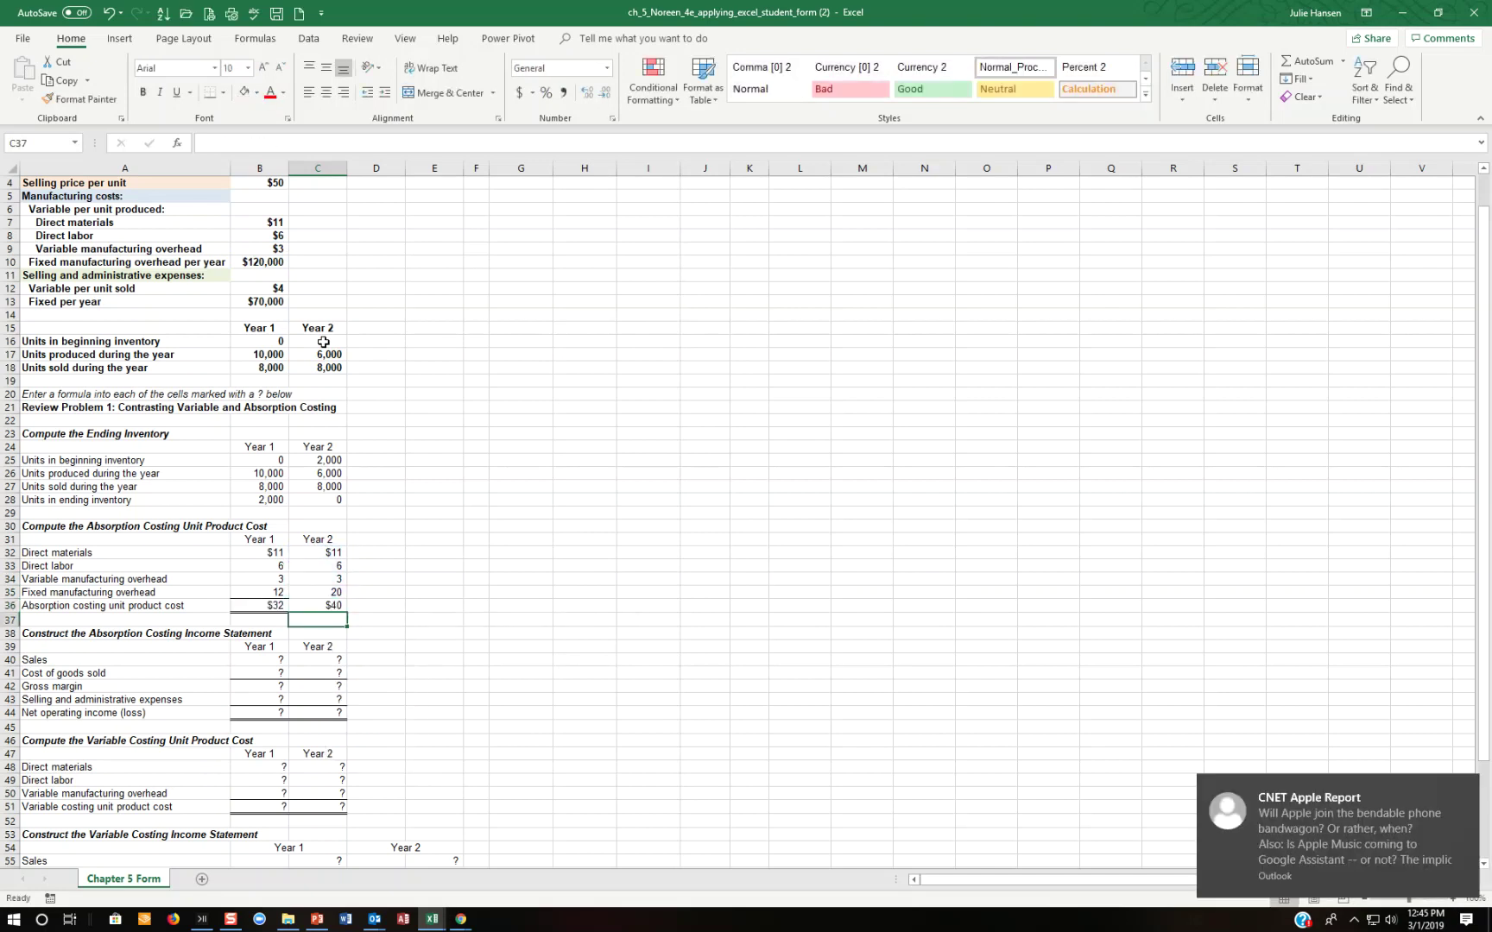
- Calculate Year 1 sales in B40 of the absorption costing income statement with the formula +B18*B4
scroll(219, 400, down, 2)
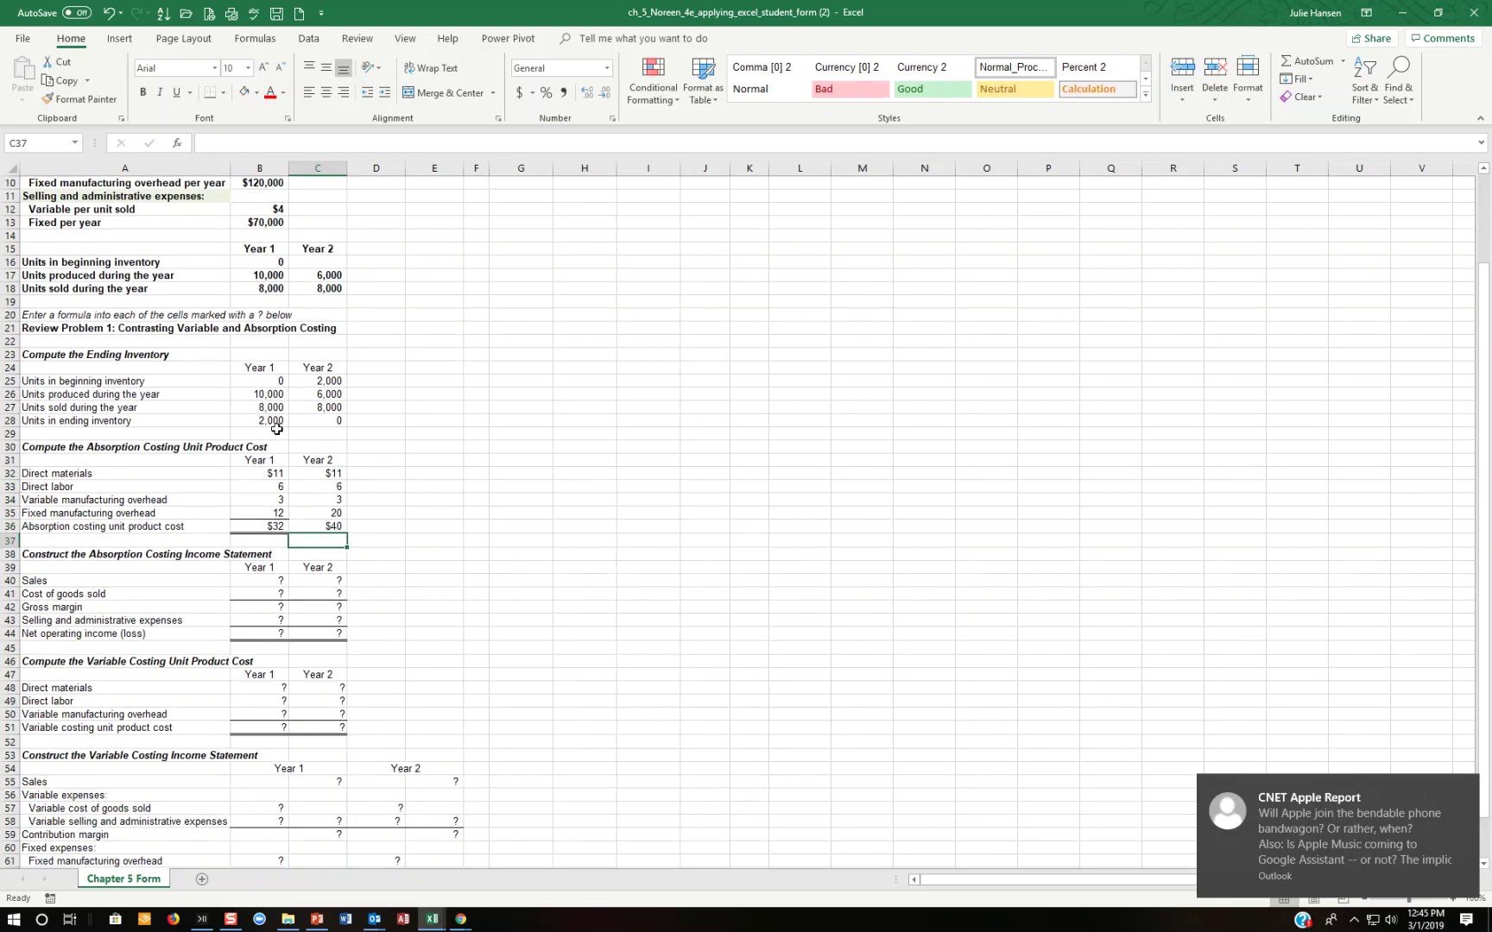
click(275, 584)
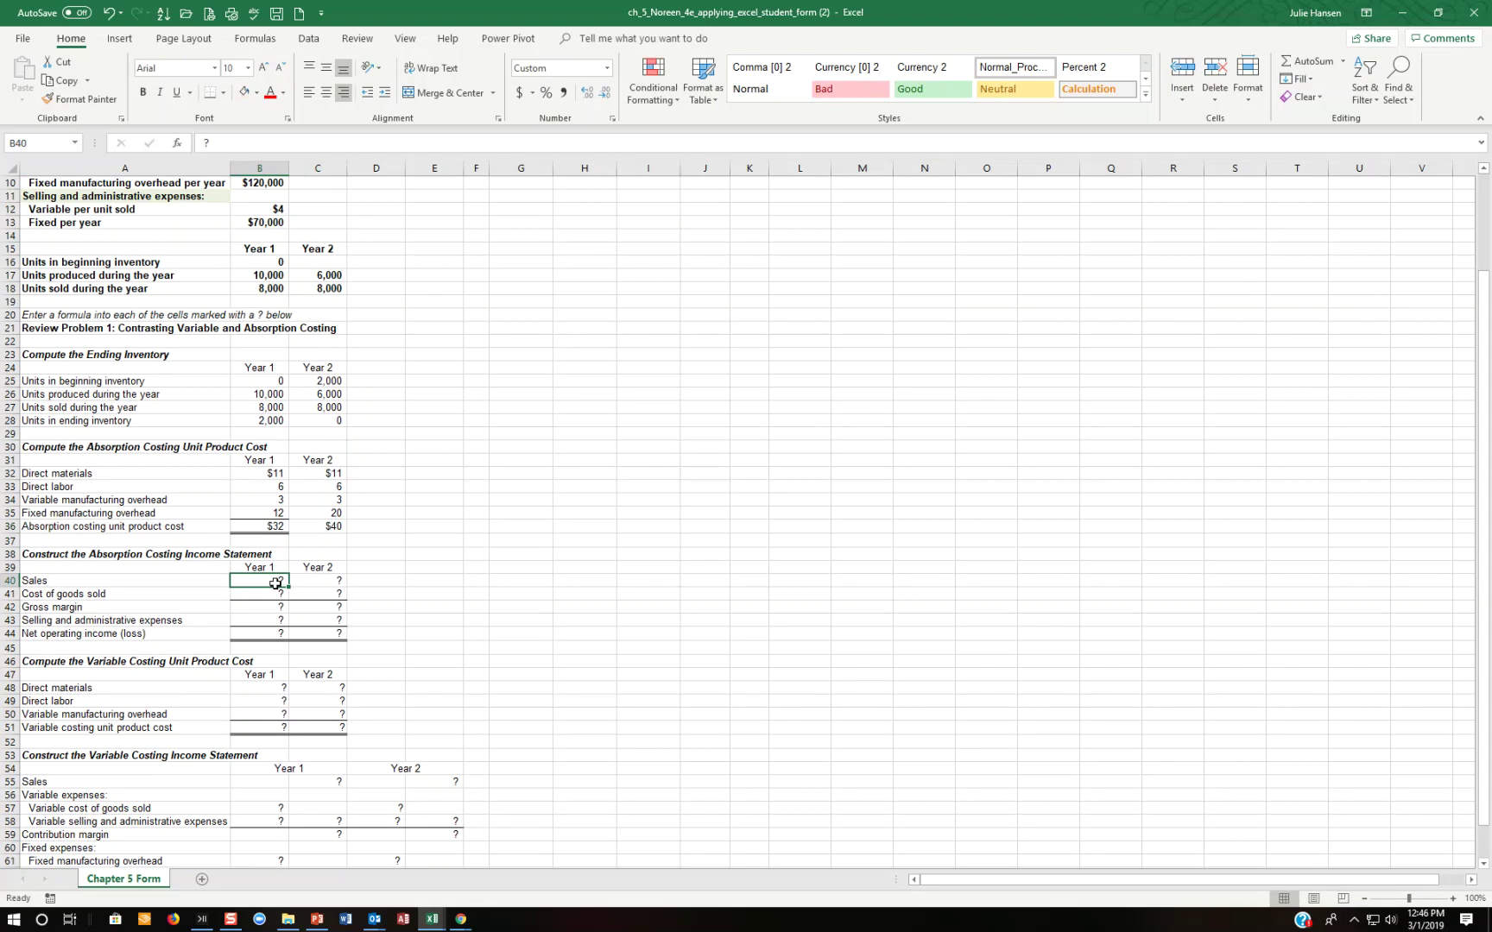
text(+)
click(253, 290)
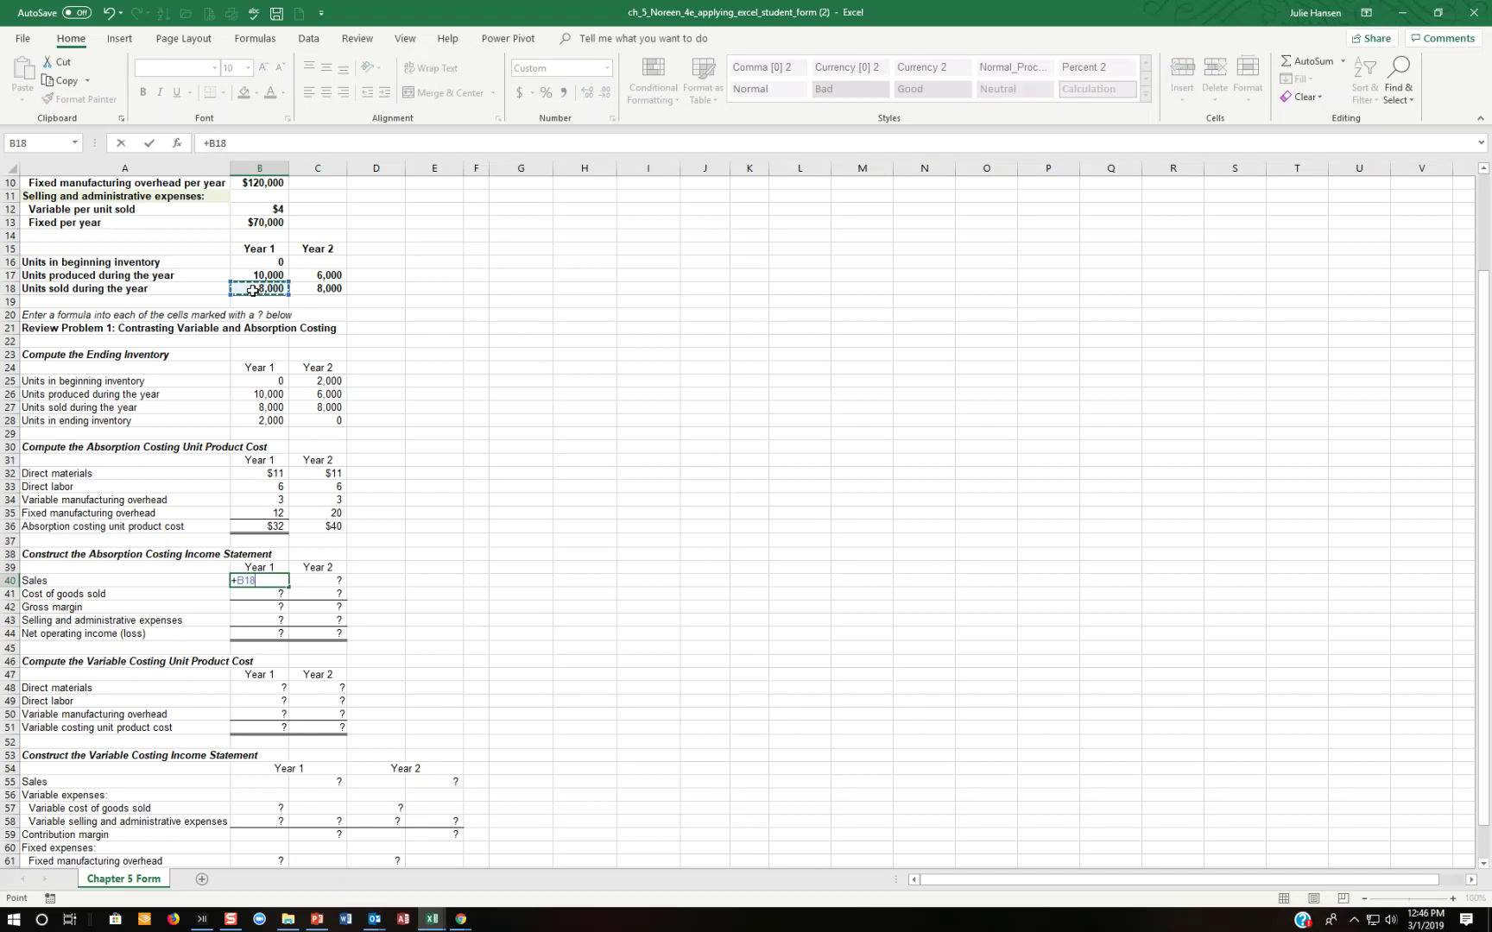
text(*)
scroll(255, 290, up, 3)
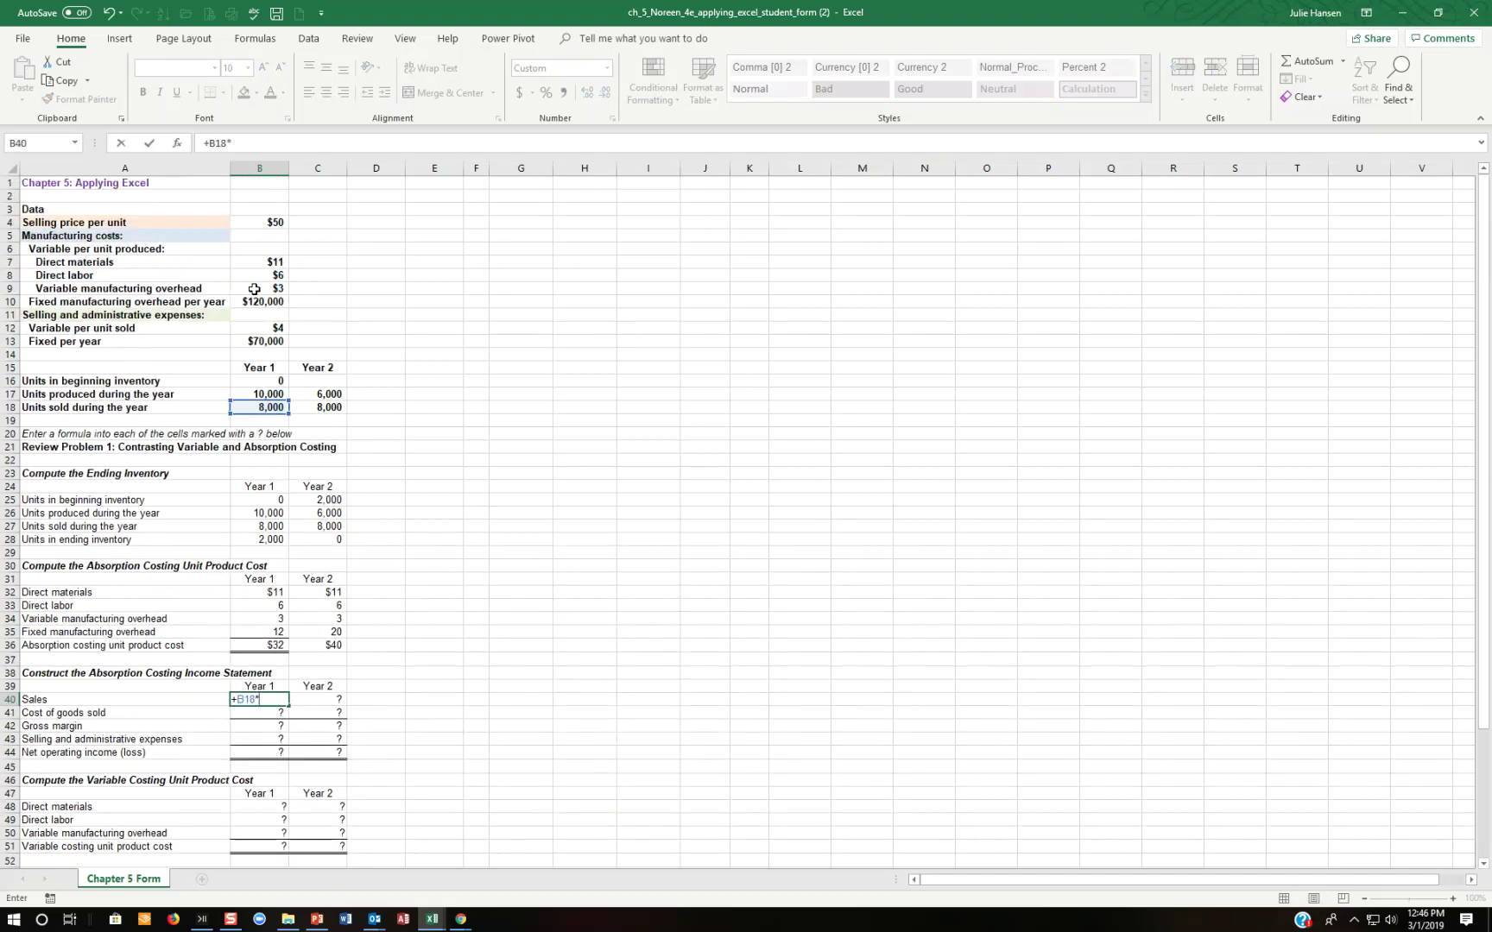
click(261, 223)
key(Return)
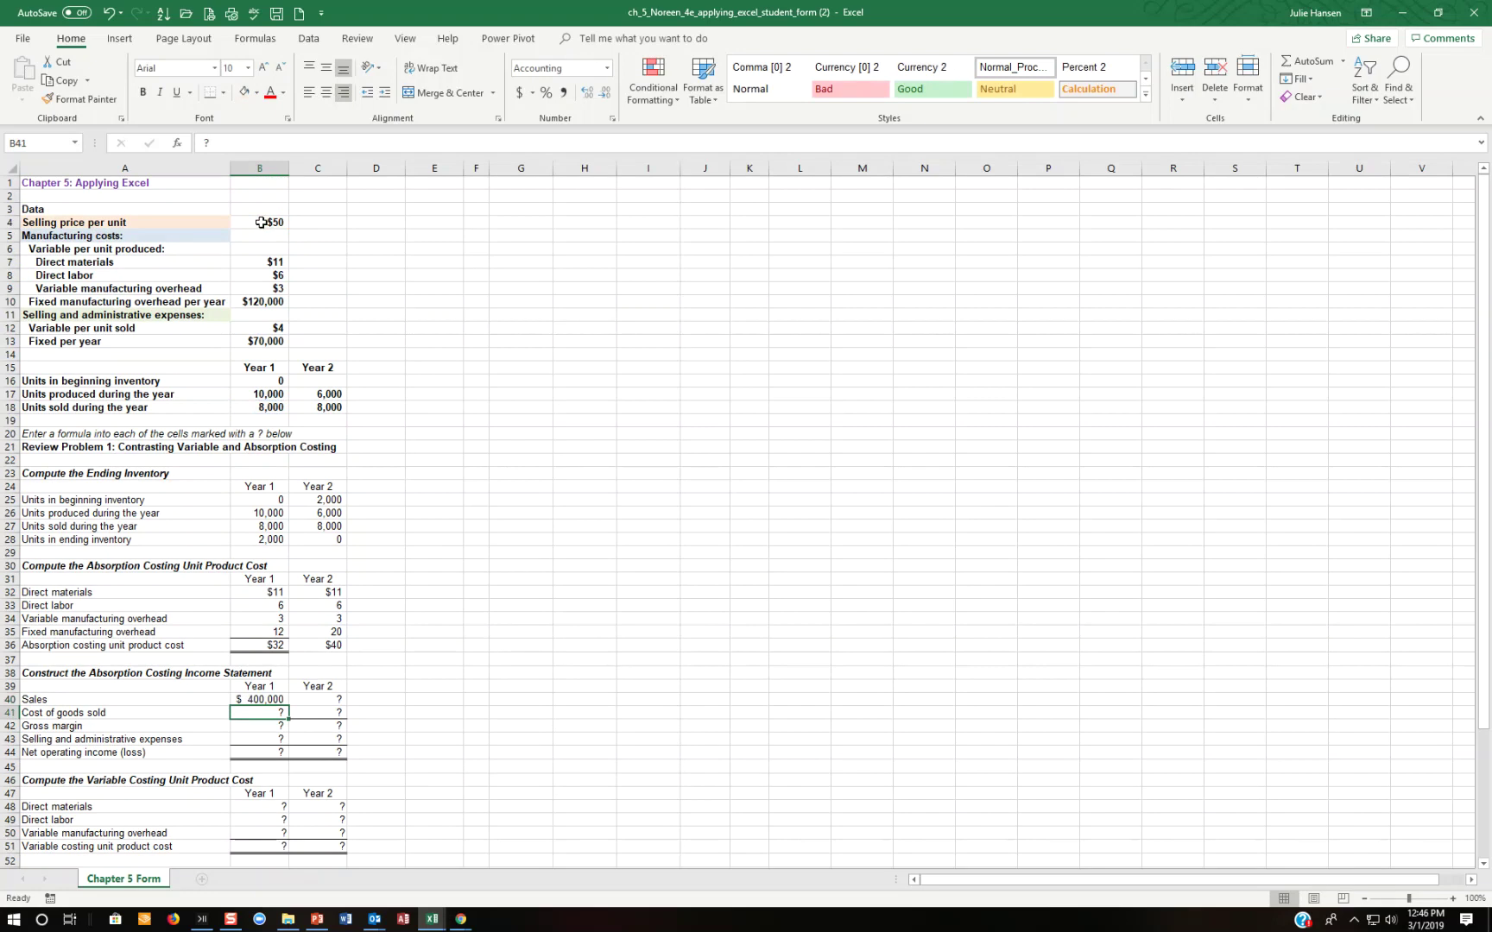
- Calculate Year 1 cost of goods sold in B41 with the formula +B36*B18
text(+)
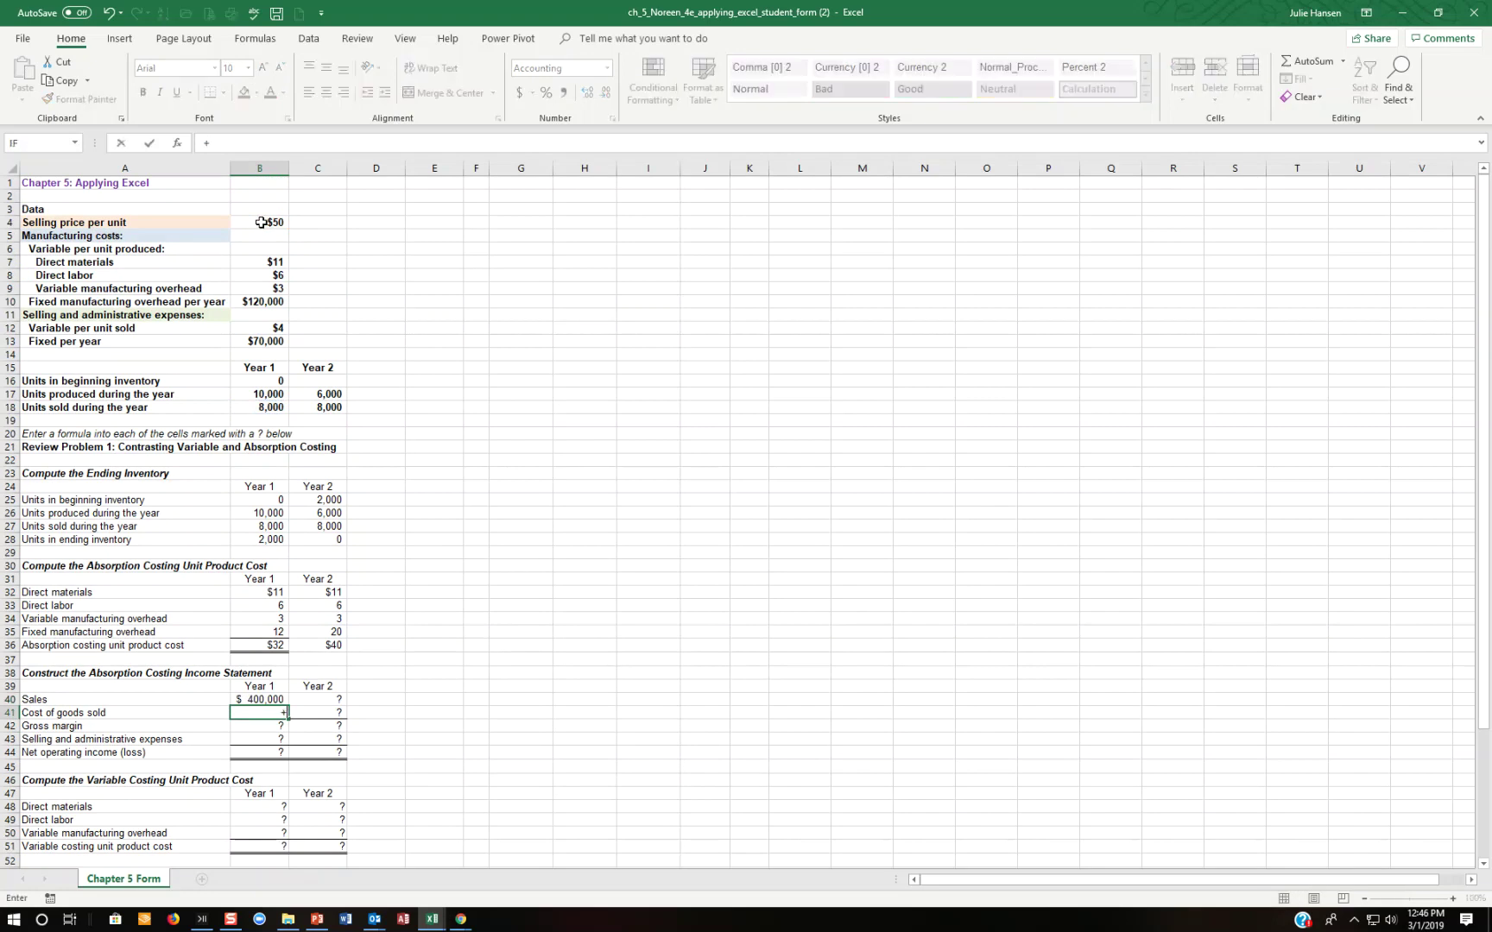
click(253, 645)
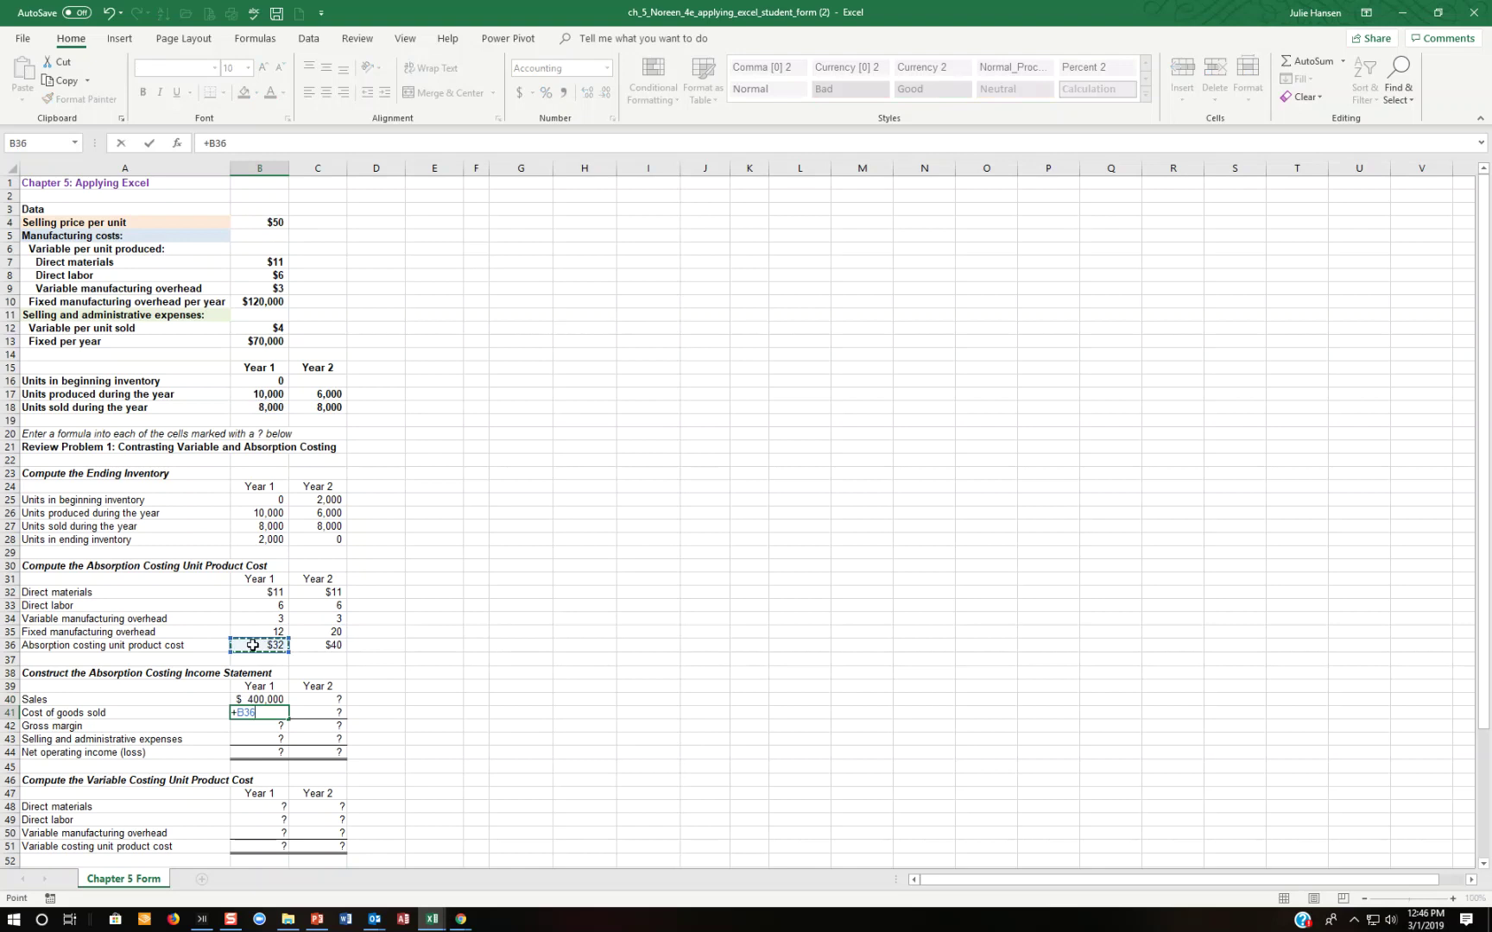
text(*)
click(264, 406)
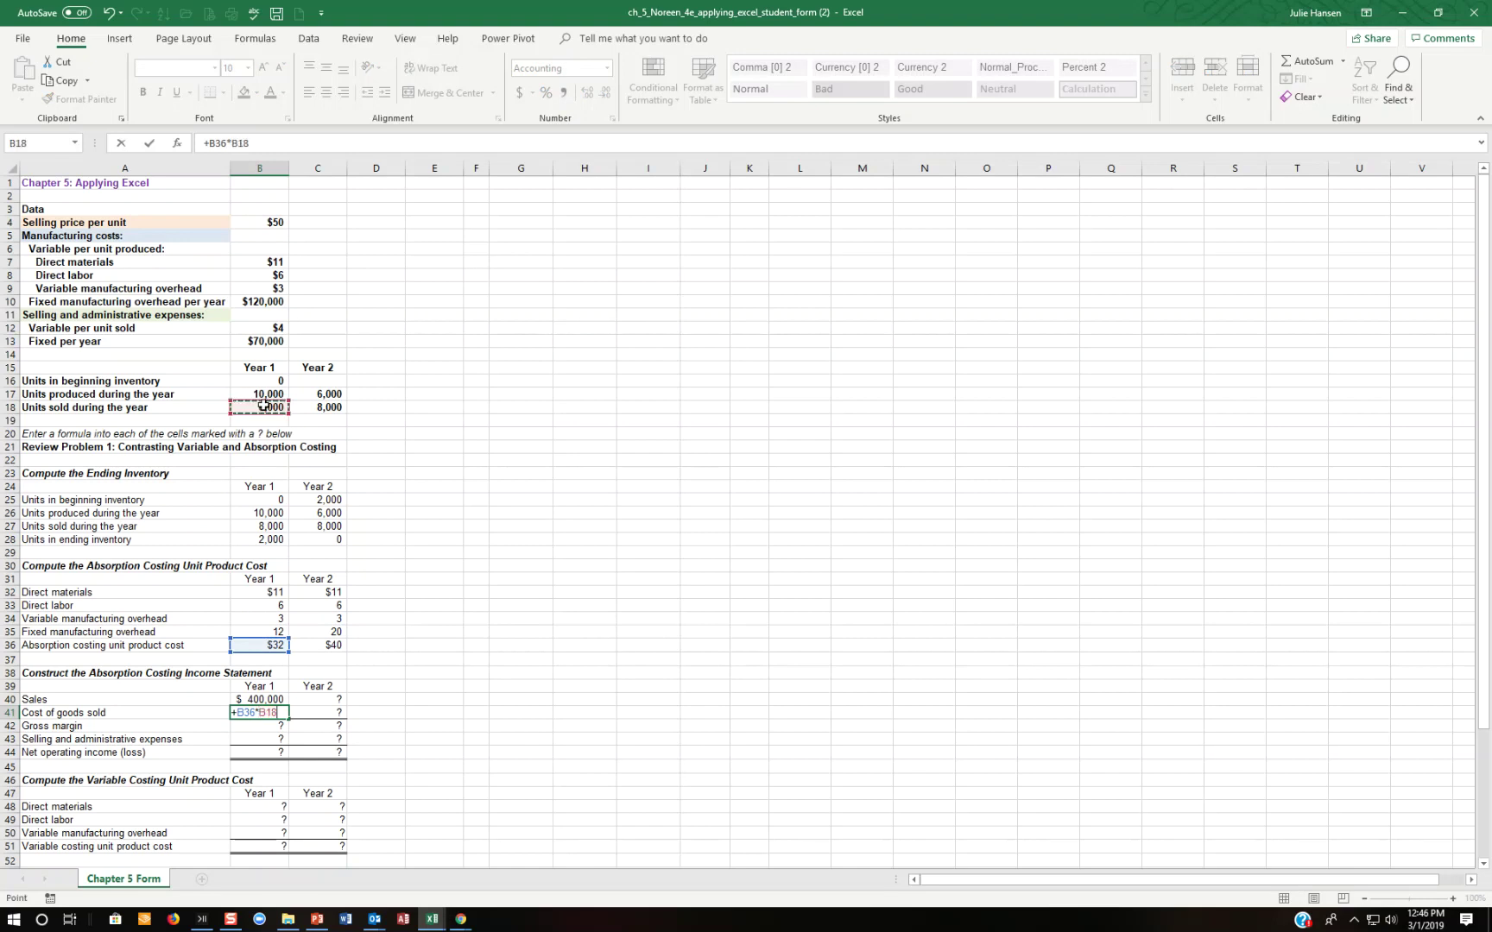
key(Return)
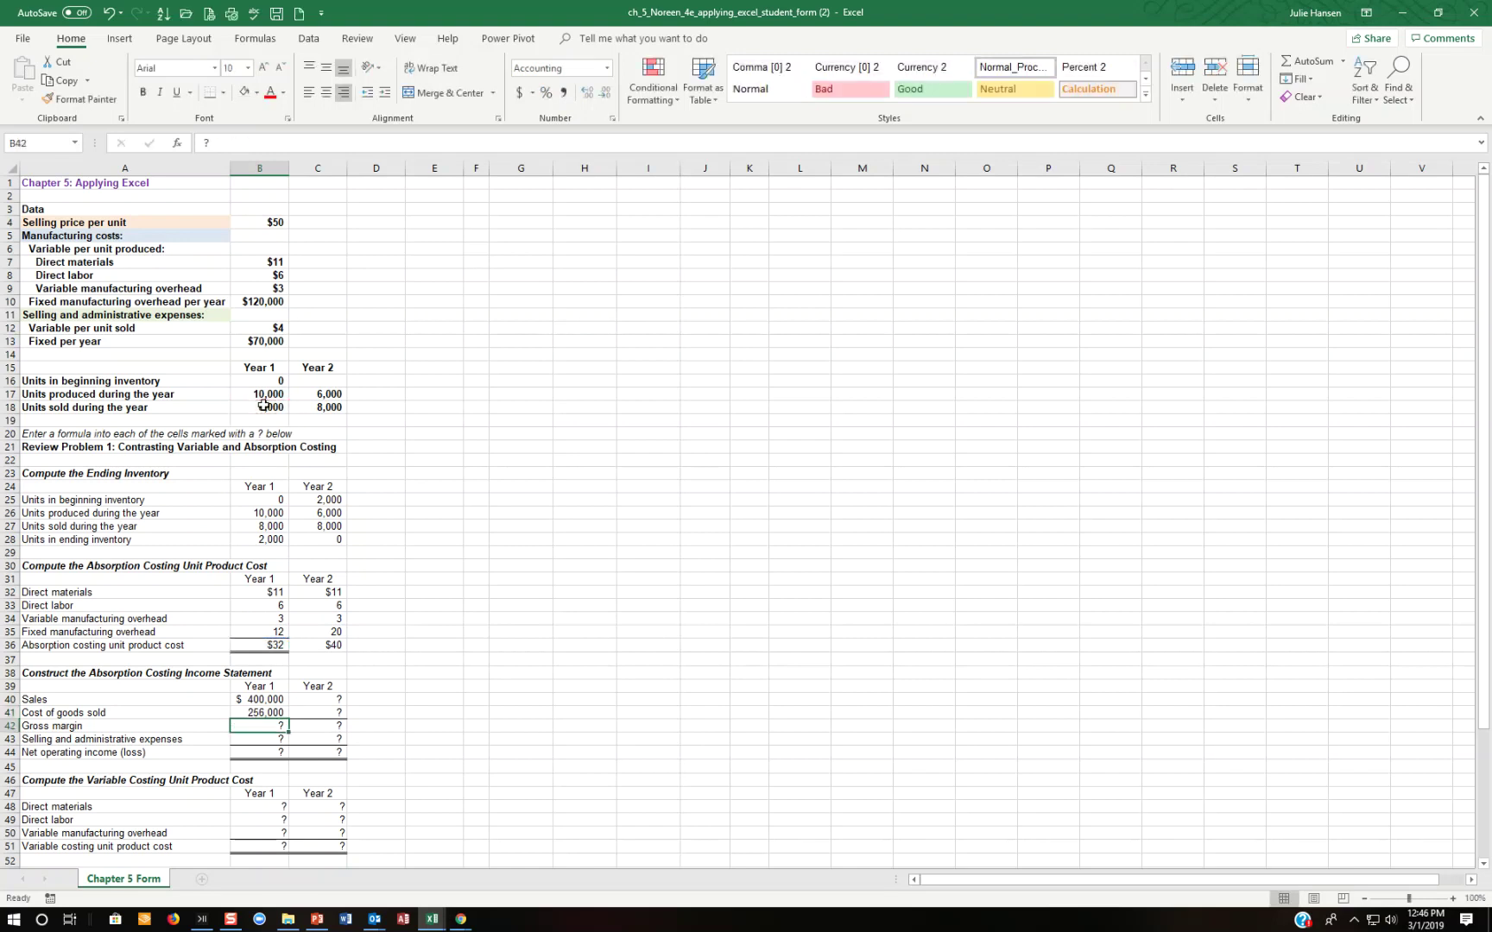
- Make the word "sold" bold in the "Cost of goods sold" label in A41
click(256, 395)
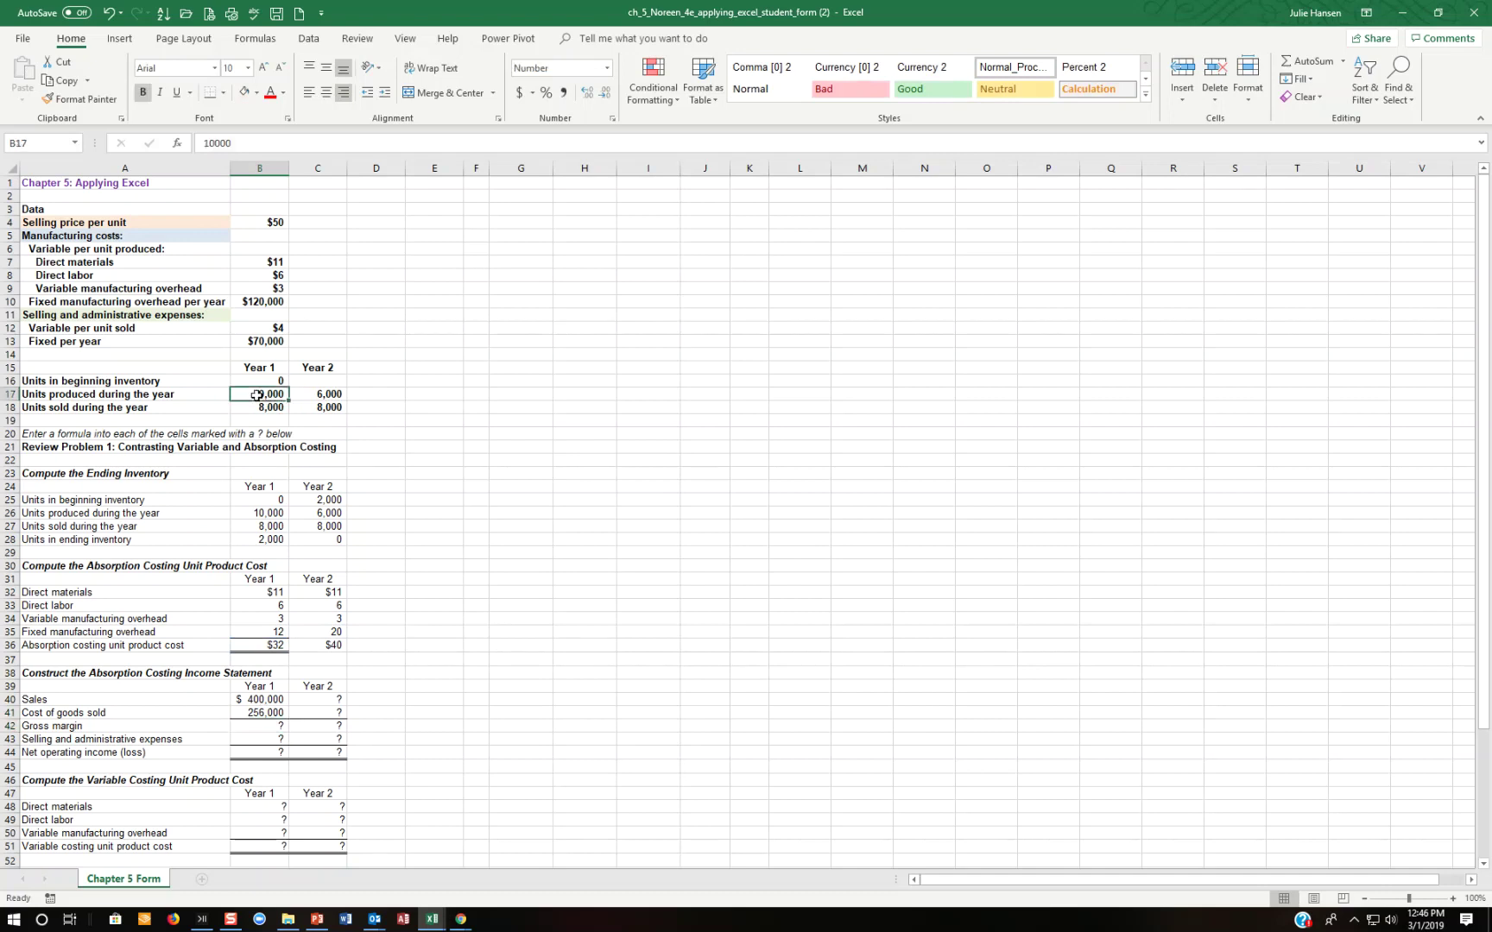
click(252, 711)
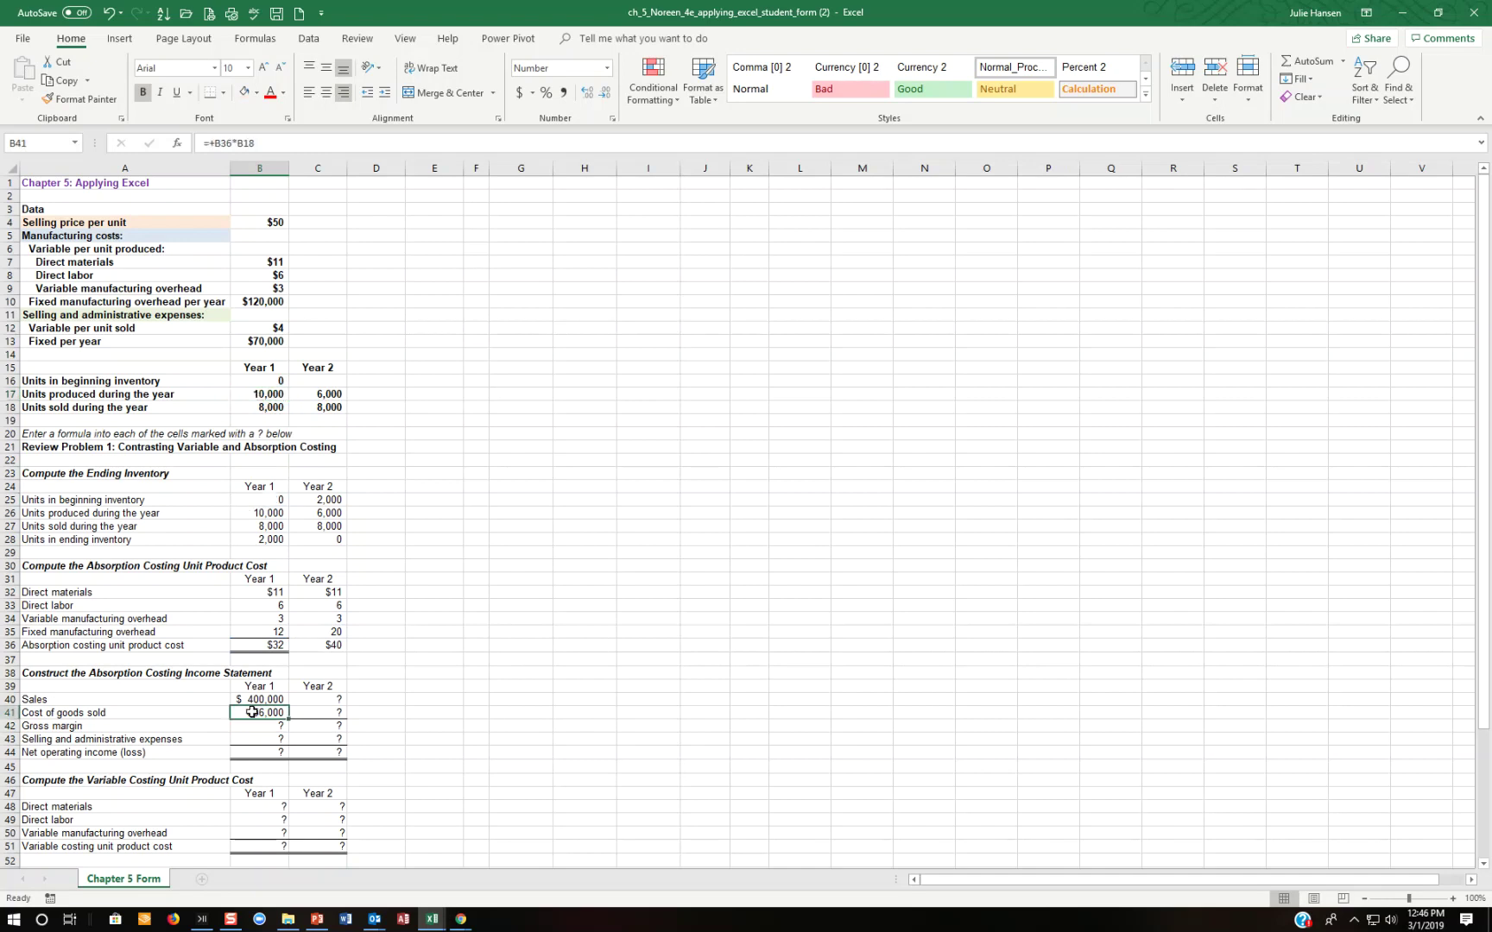
click(138, 712)
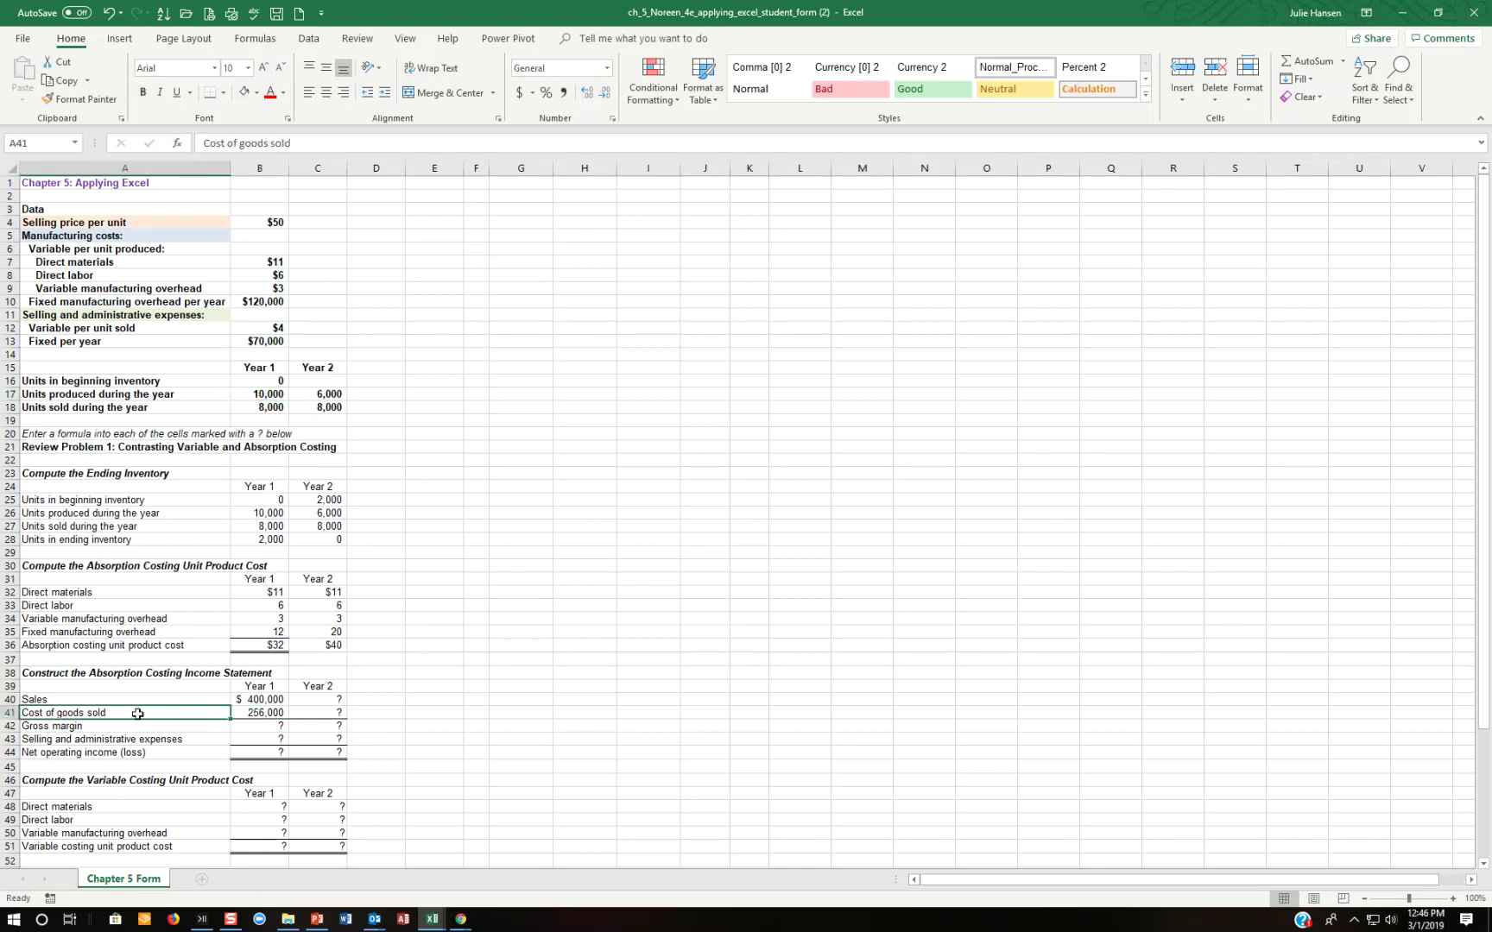
double_click(277, 143)
click(143, 93)
key(Return)
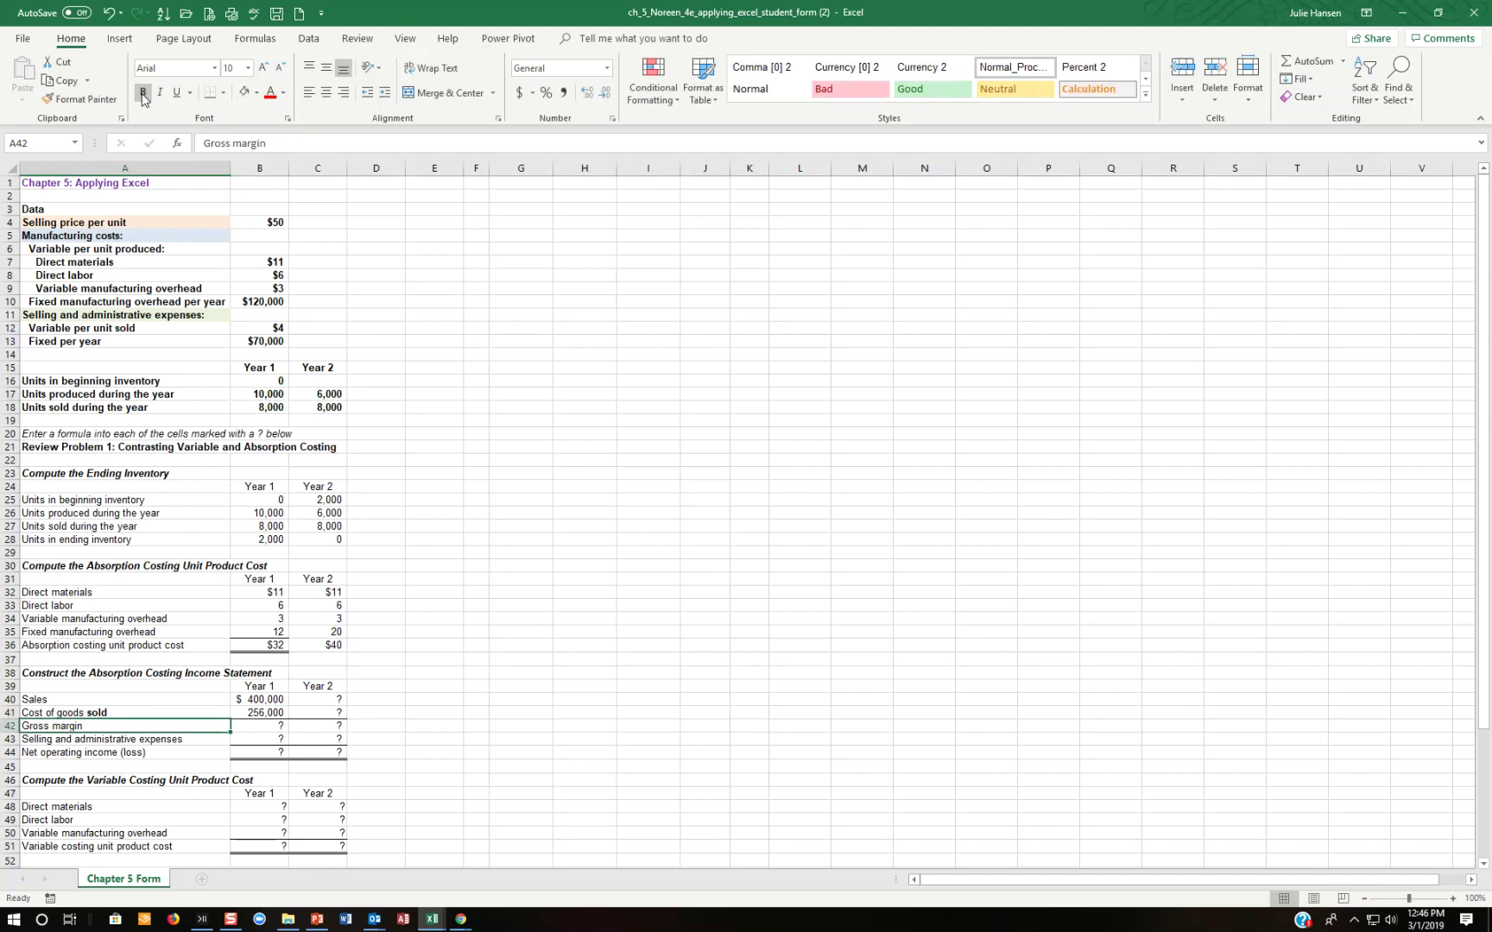
click(267, 413)
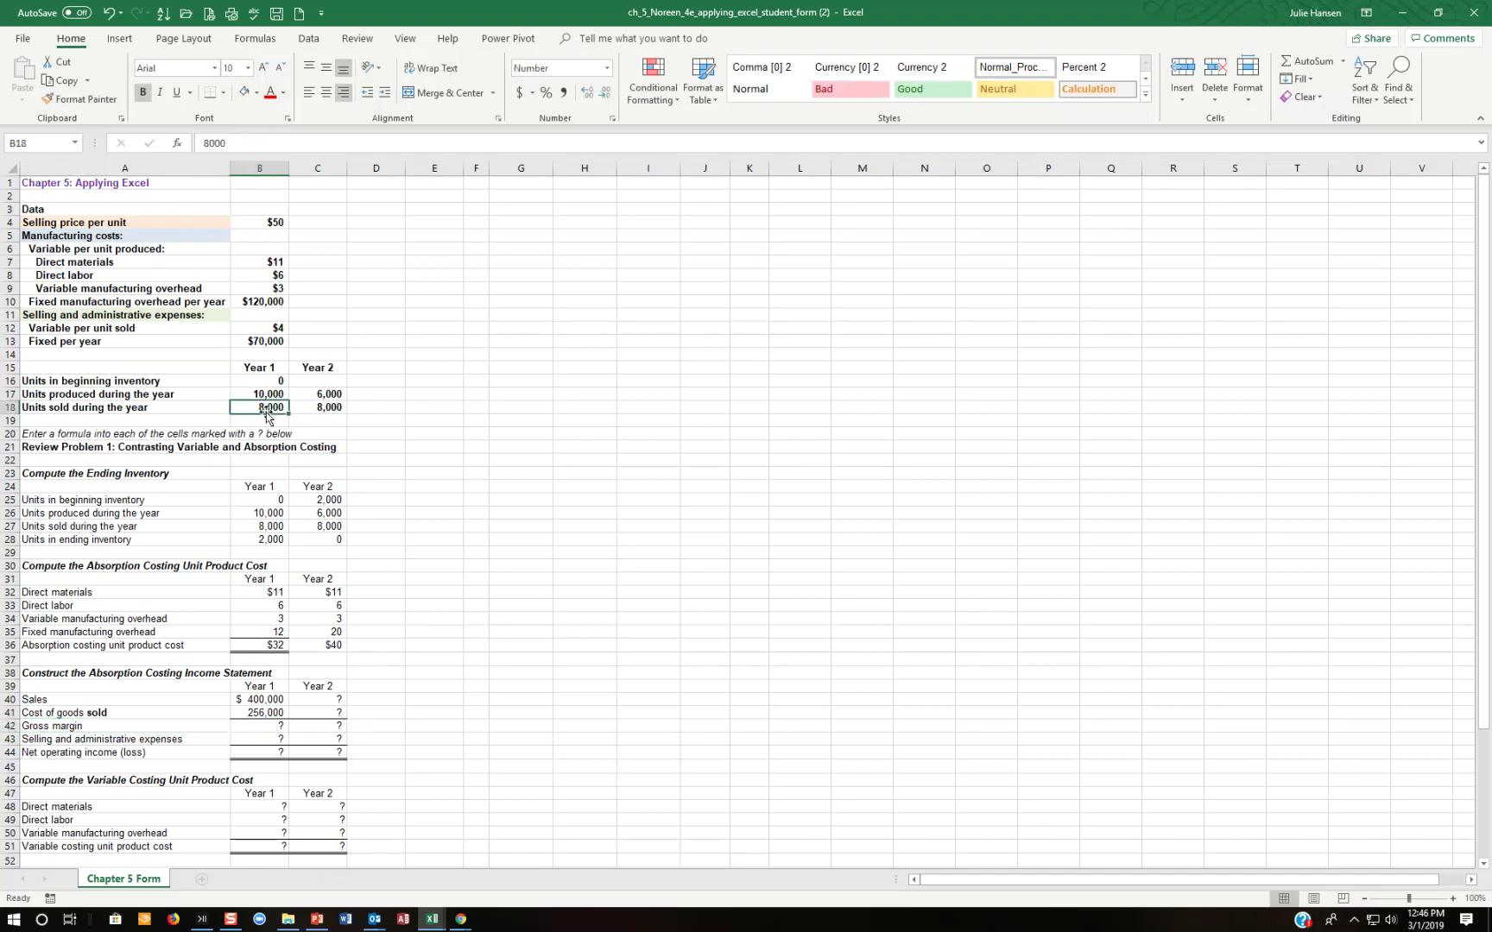
- Calculate Year 1 gross margin in B42 with the formula +B40-B41
click(267, 725)
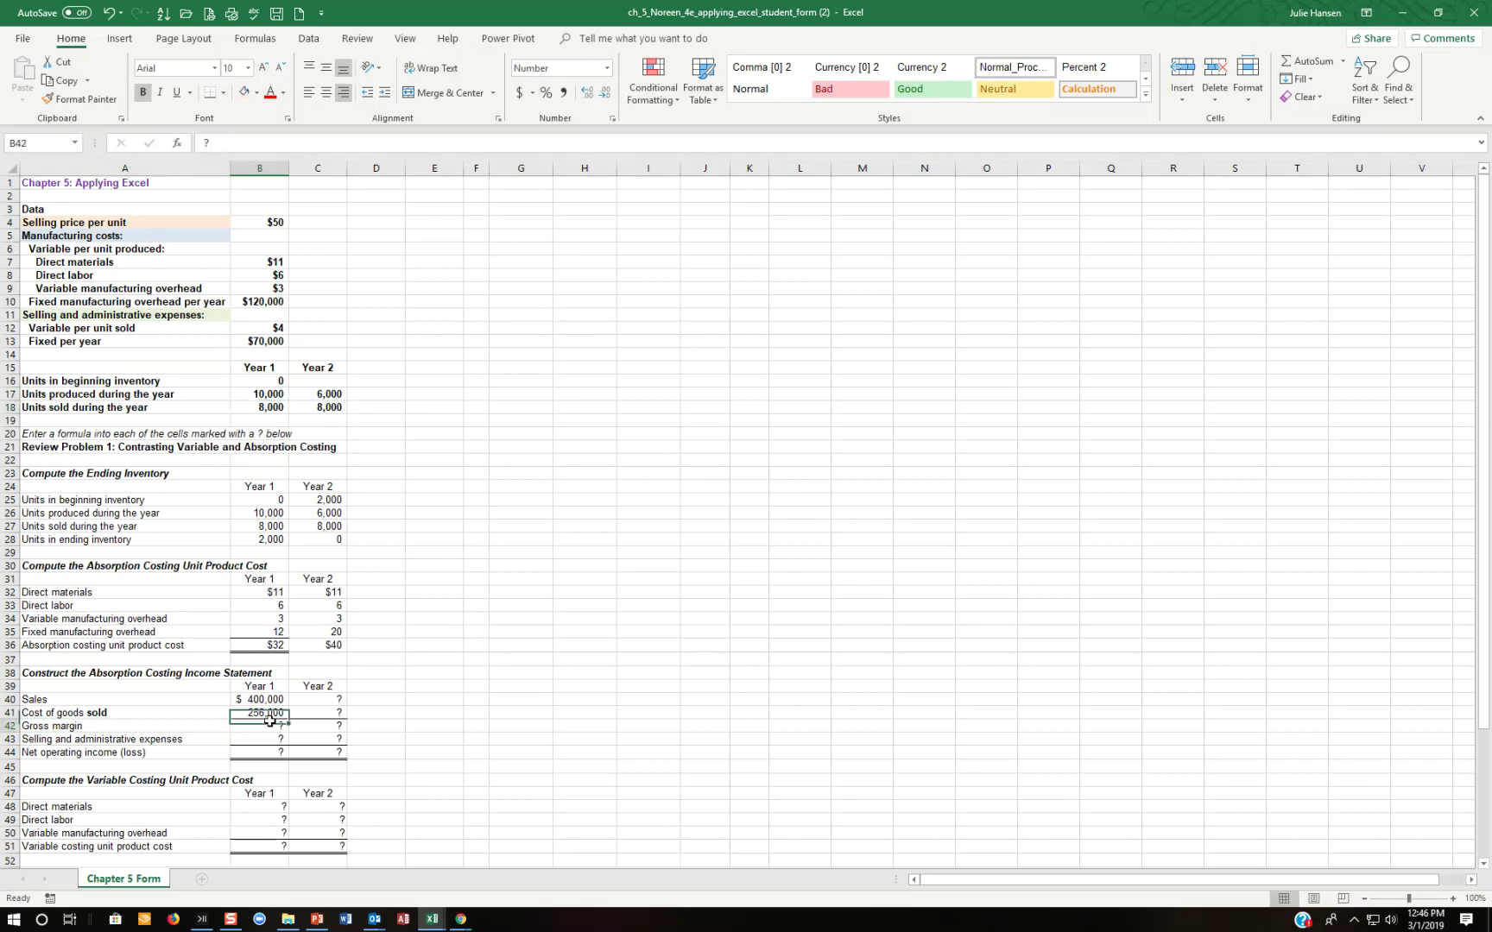
text(+)
key(Up)
key(Up)
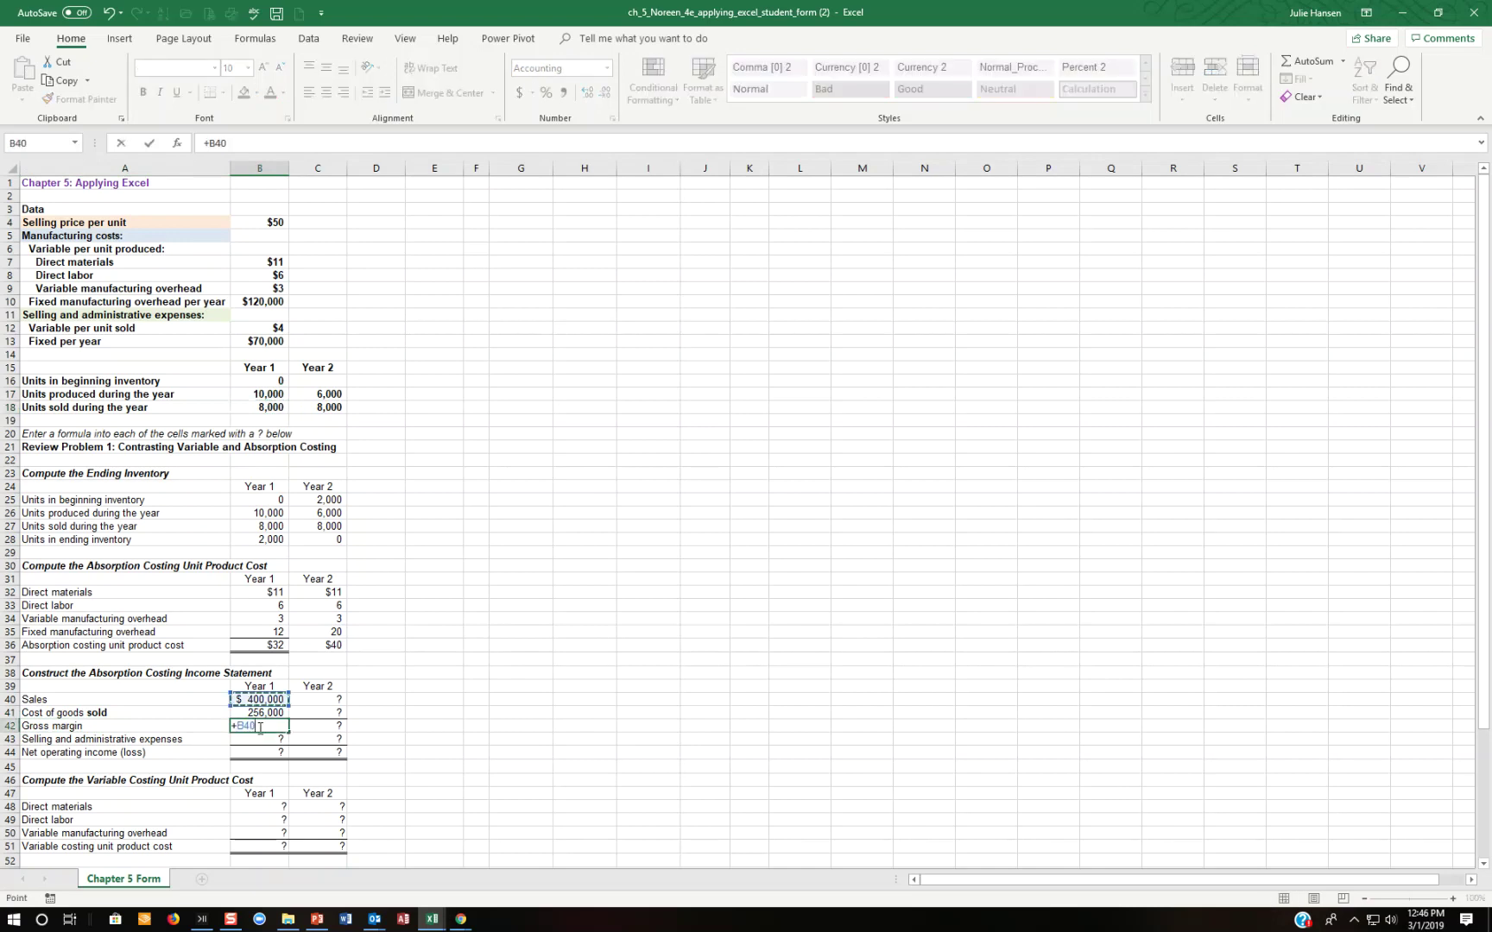
text(-)
key(Up)
key(Return)
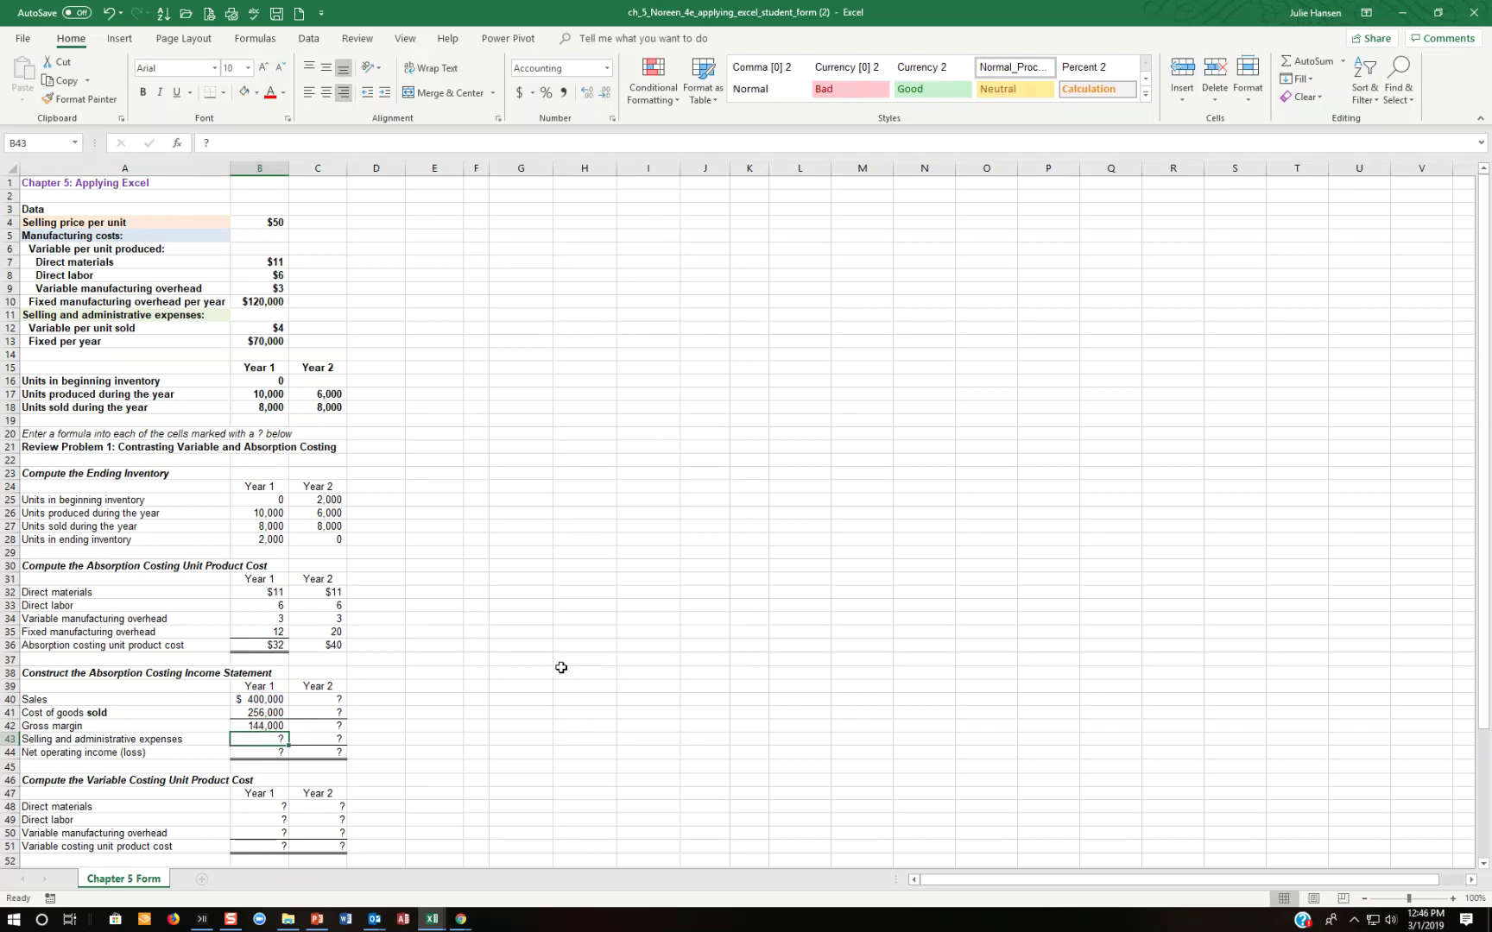
- Try to calculate Year 1 selling and administrative expenses in B43 from the fixed amount in B13 and the variable rate in B12
text(+)
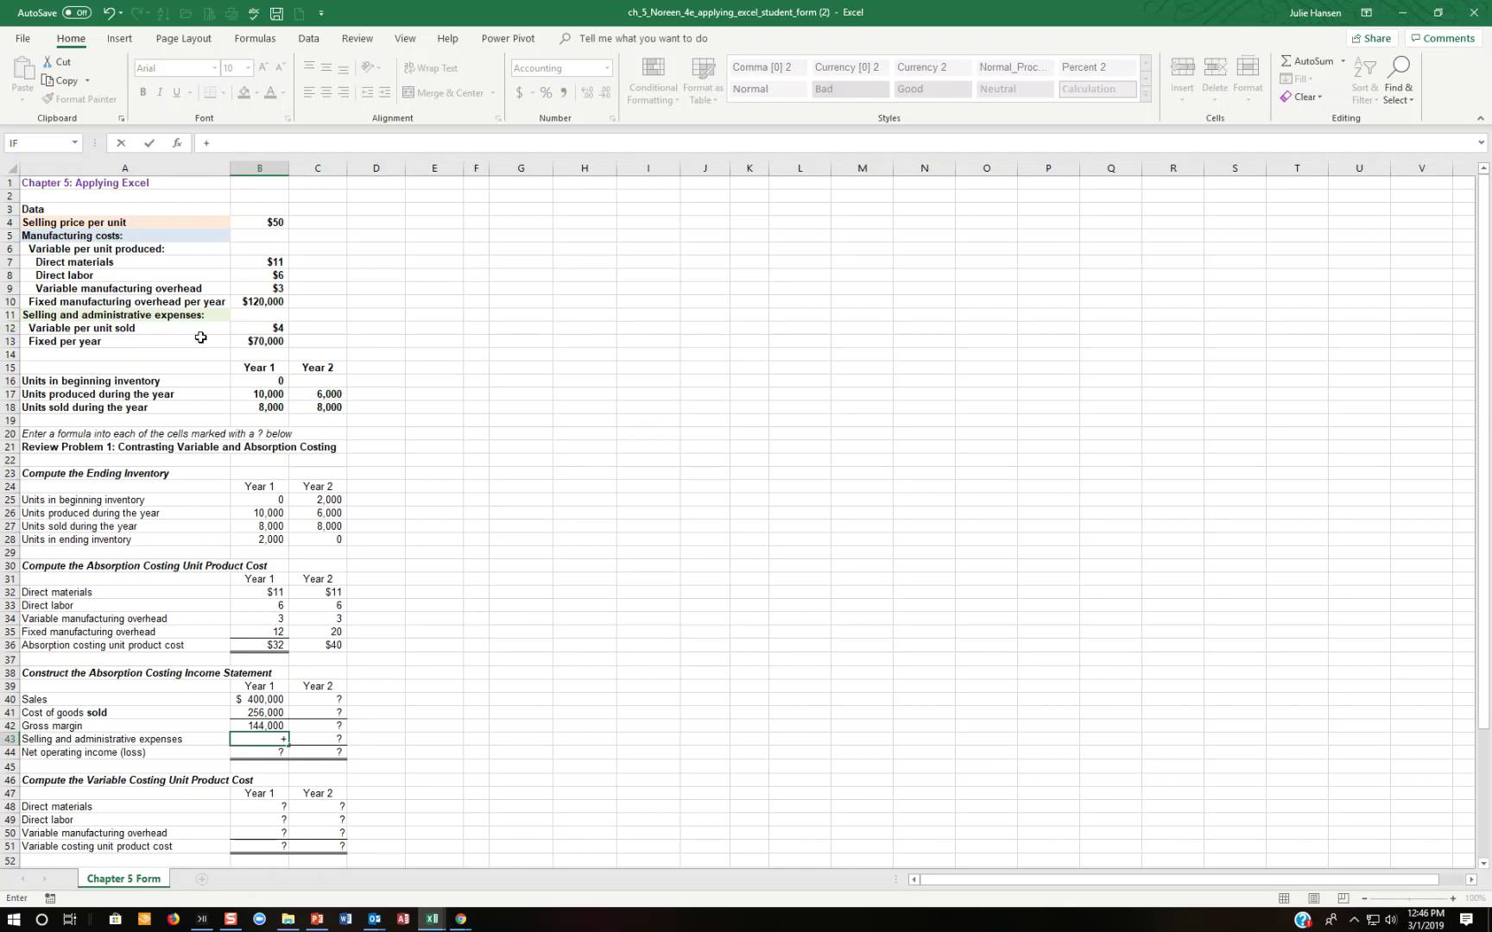
click(262, 341)
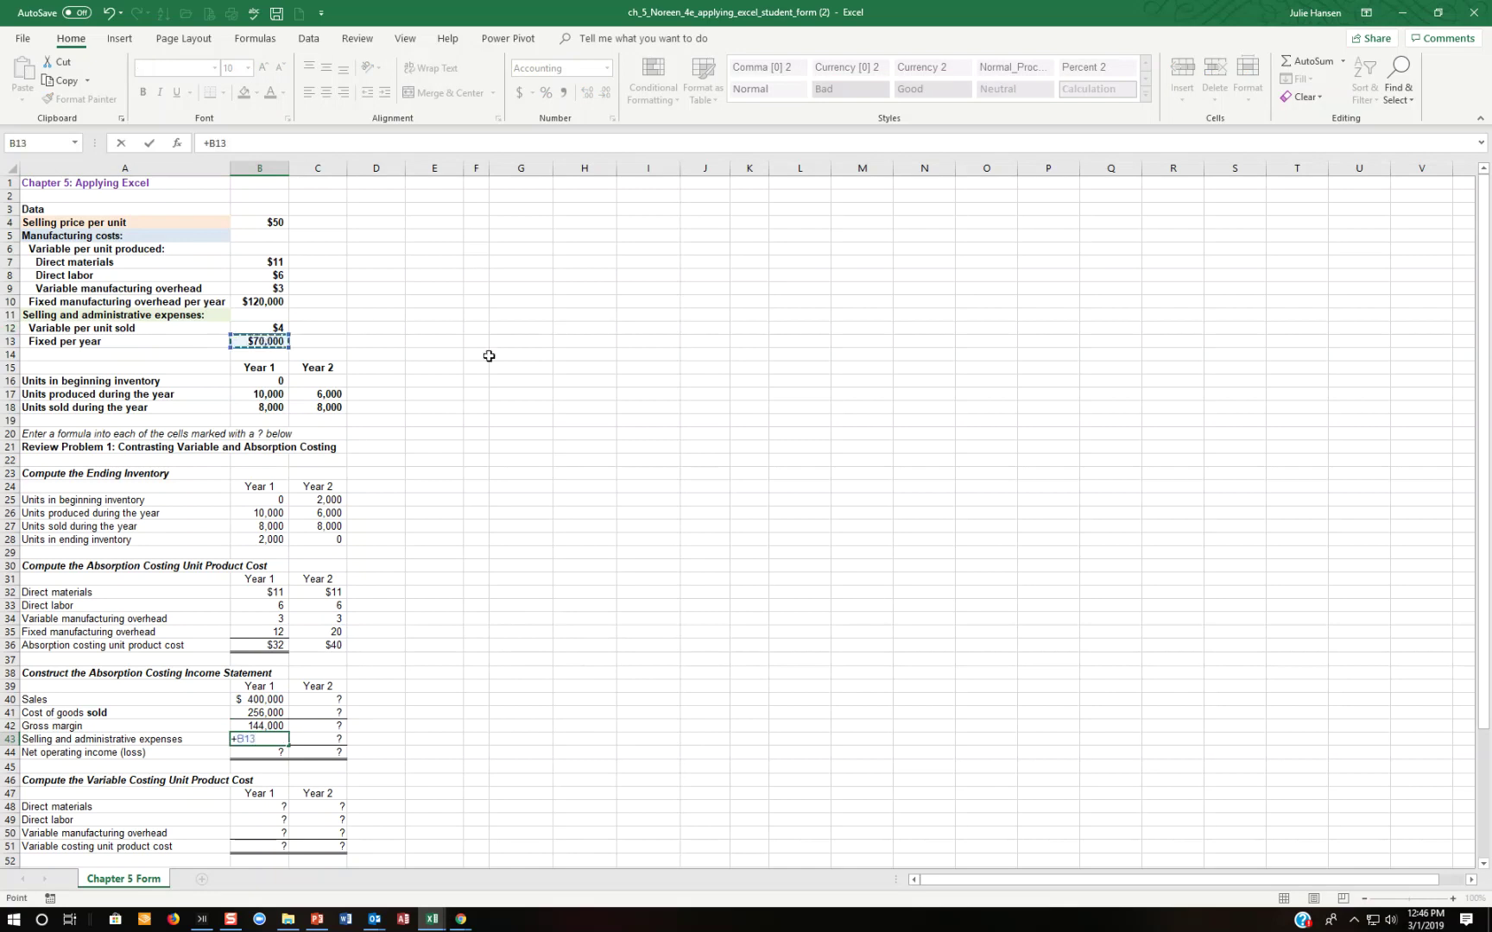
text(=)
click(273, 328)
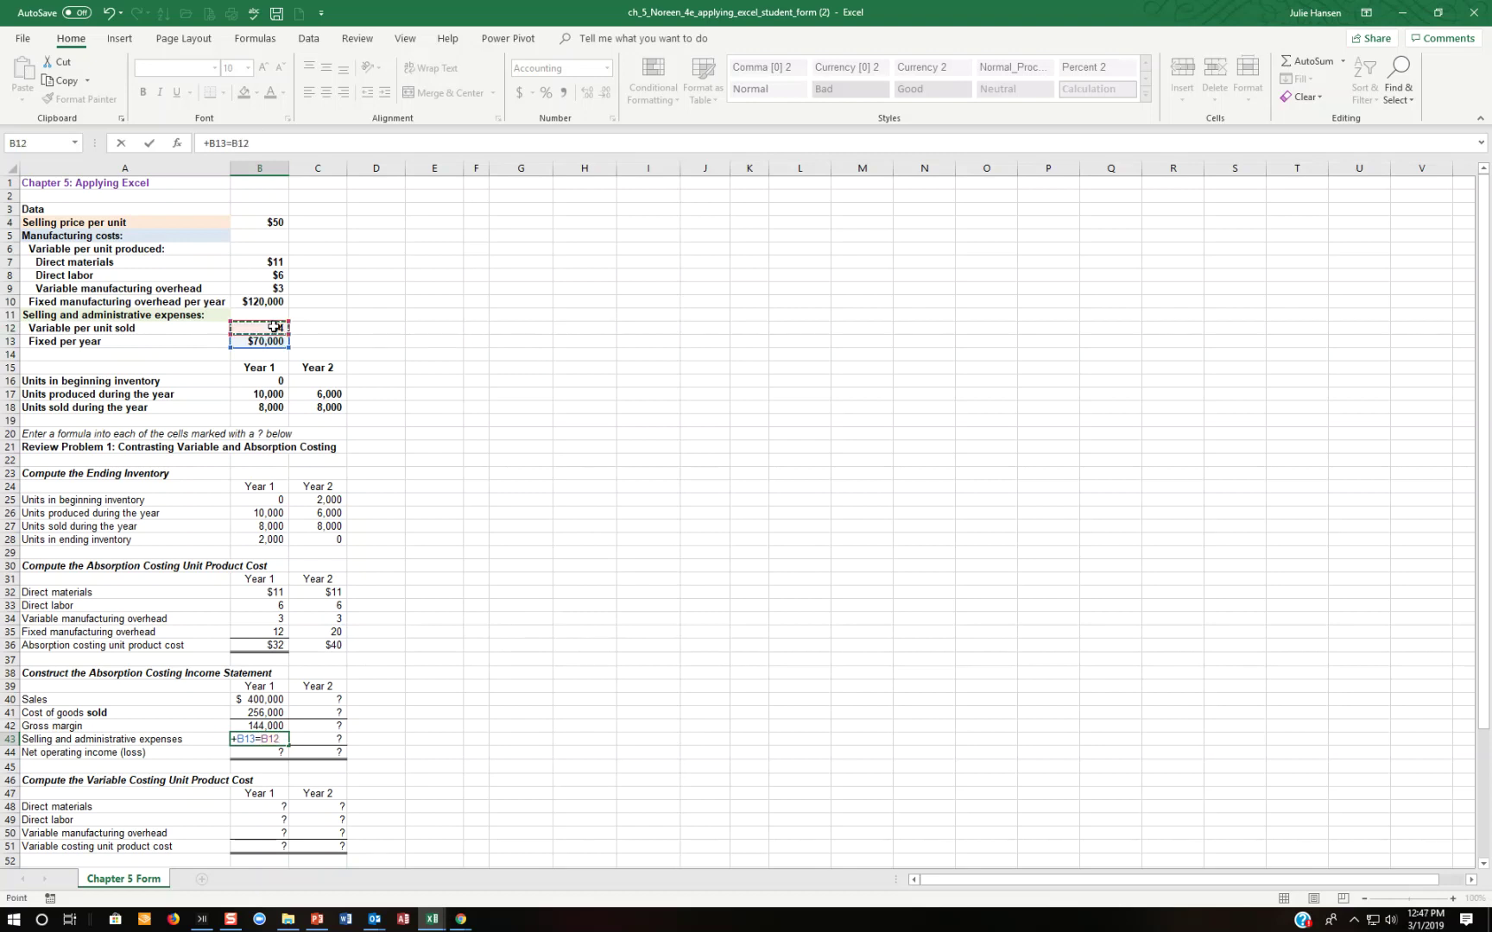
text(8)
click(272, 408)
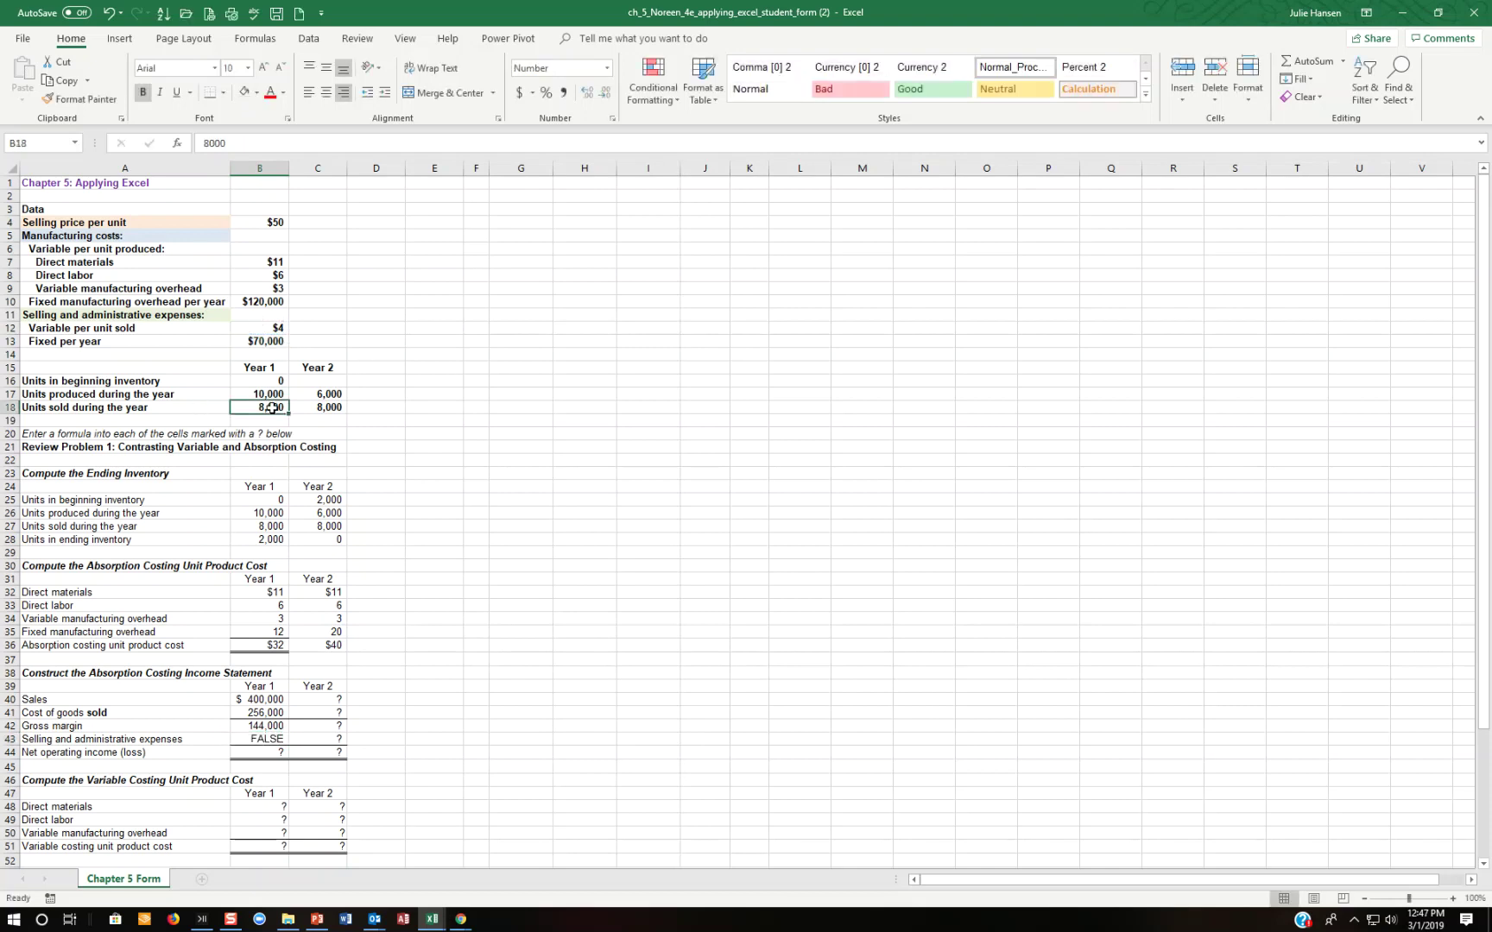
- Replace the Year 1 selling and administrative expenses formula in B43 with +B13+(B18*B12)
click(252, 739)
text(+)
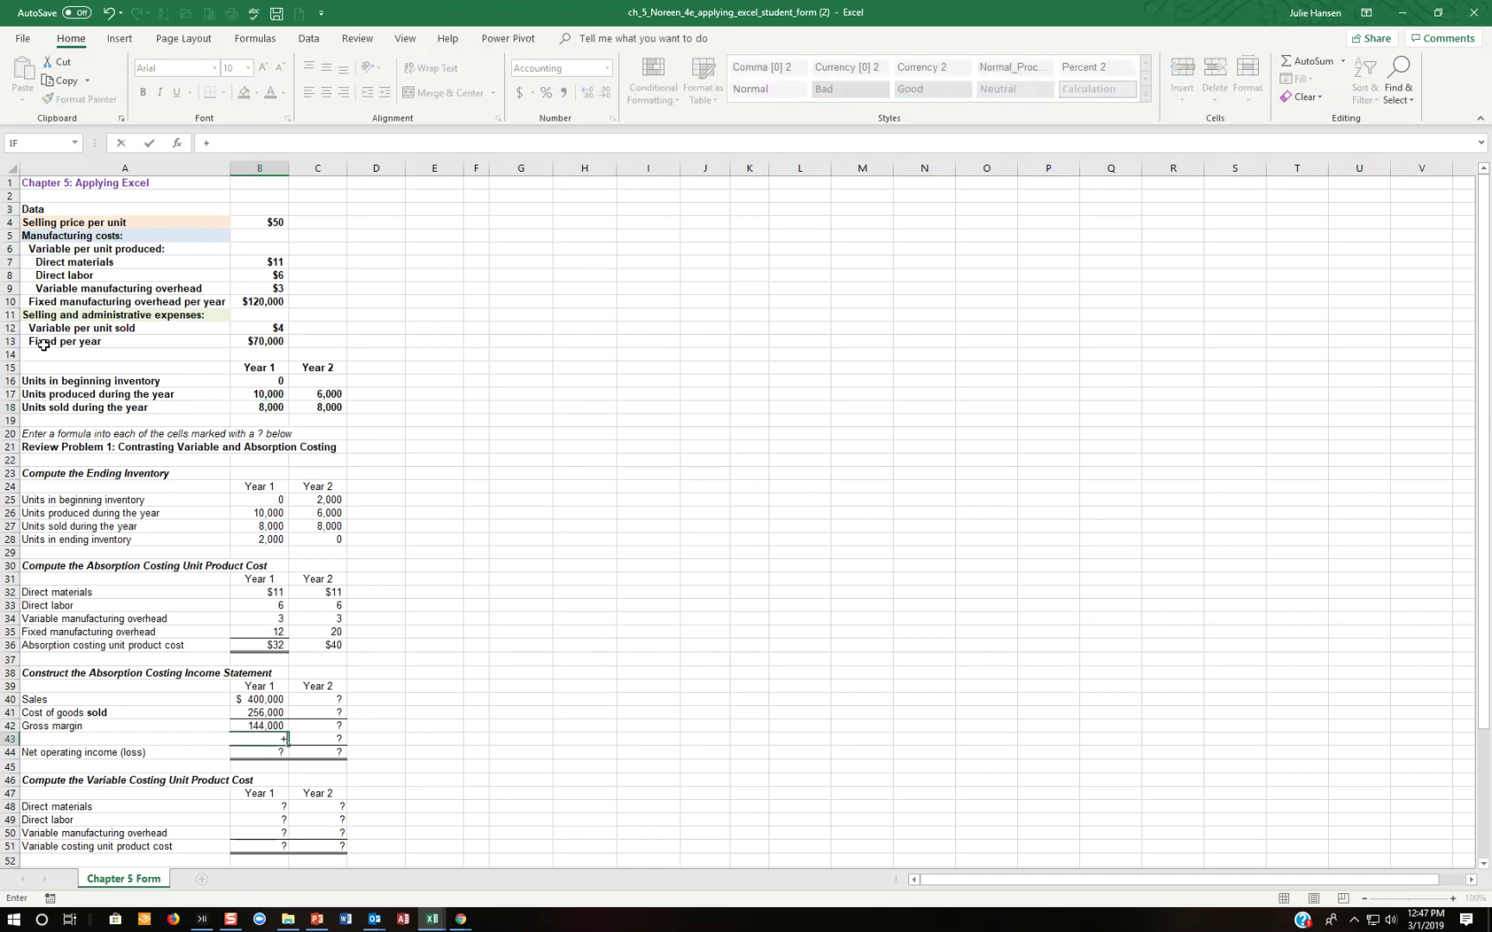
click(239, 343)
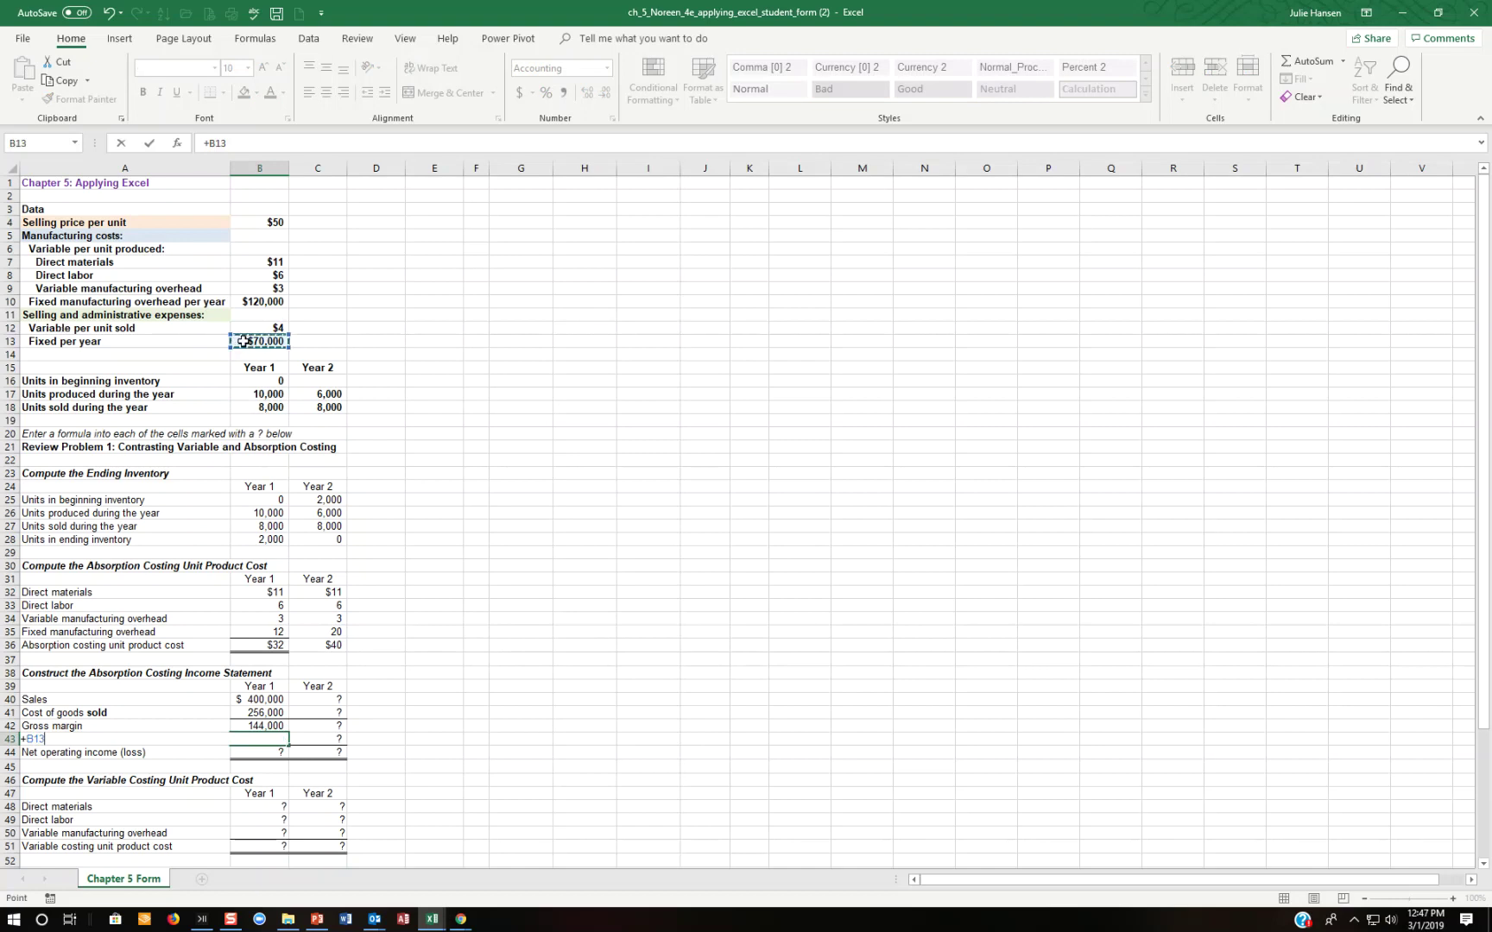
text(+()
click(252, 407)
text(*)
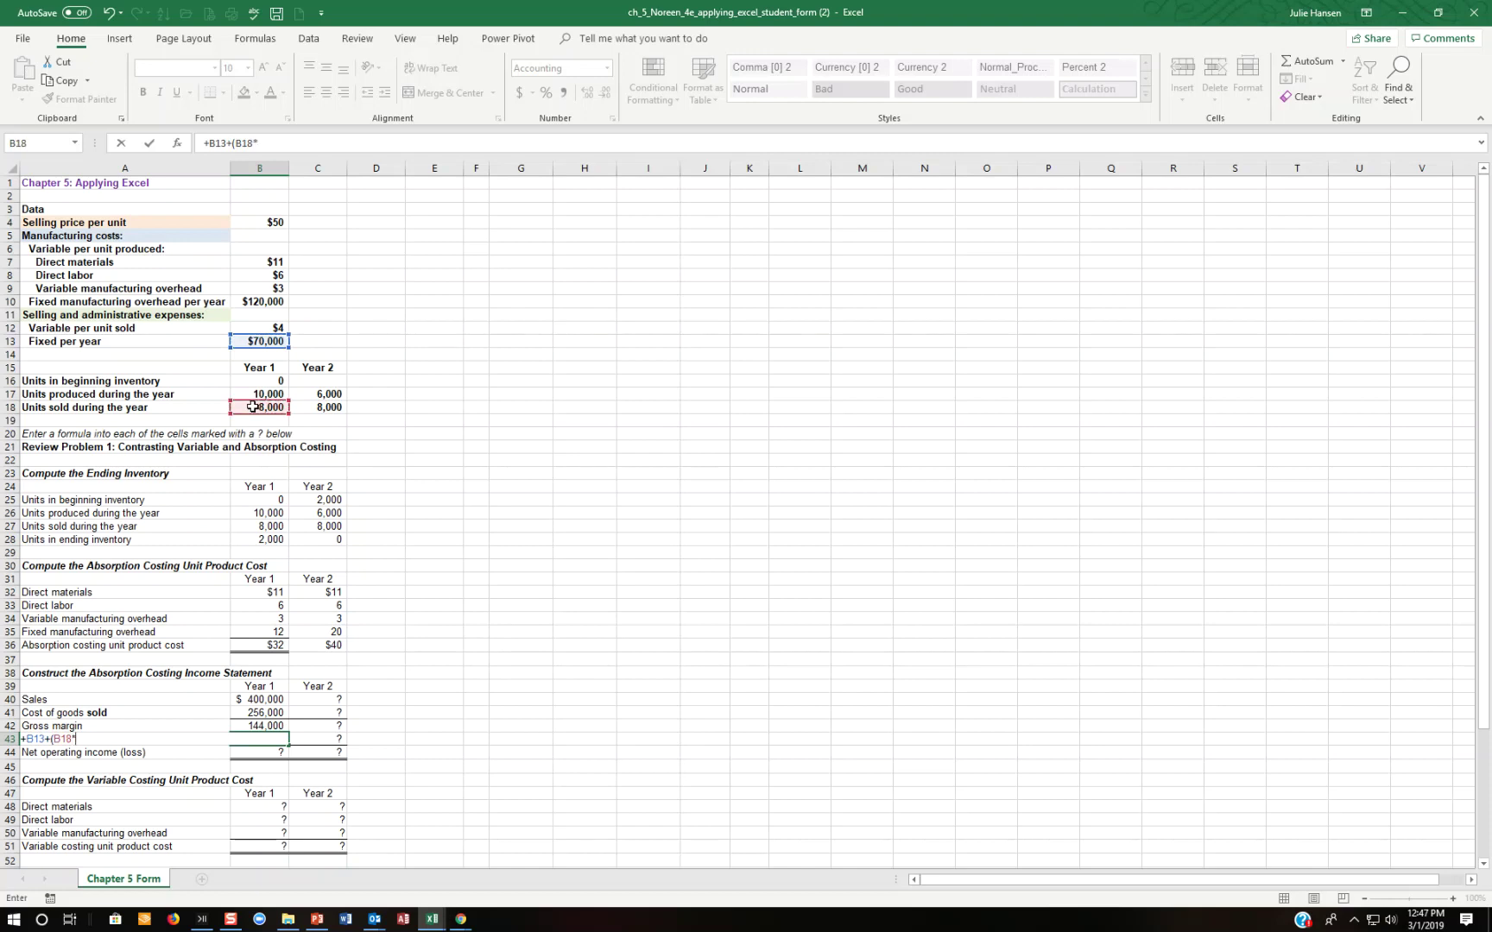
click(271, 327)
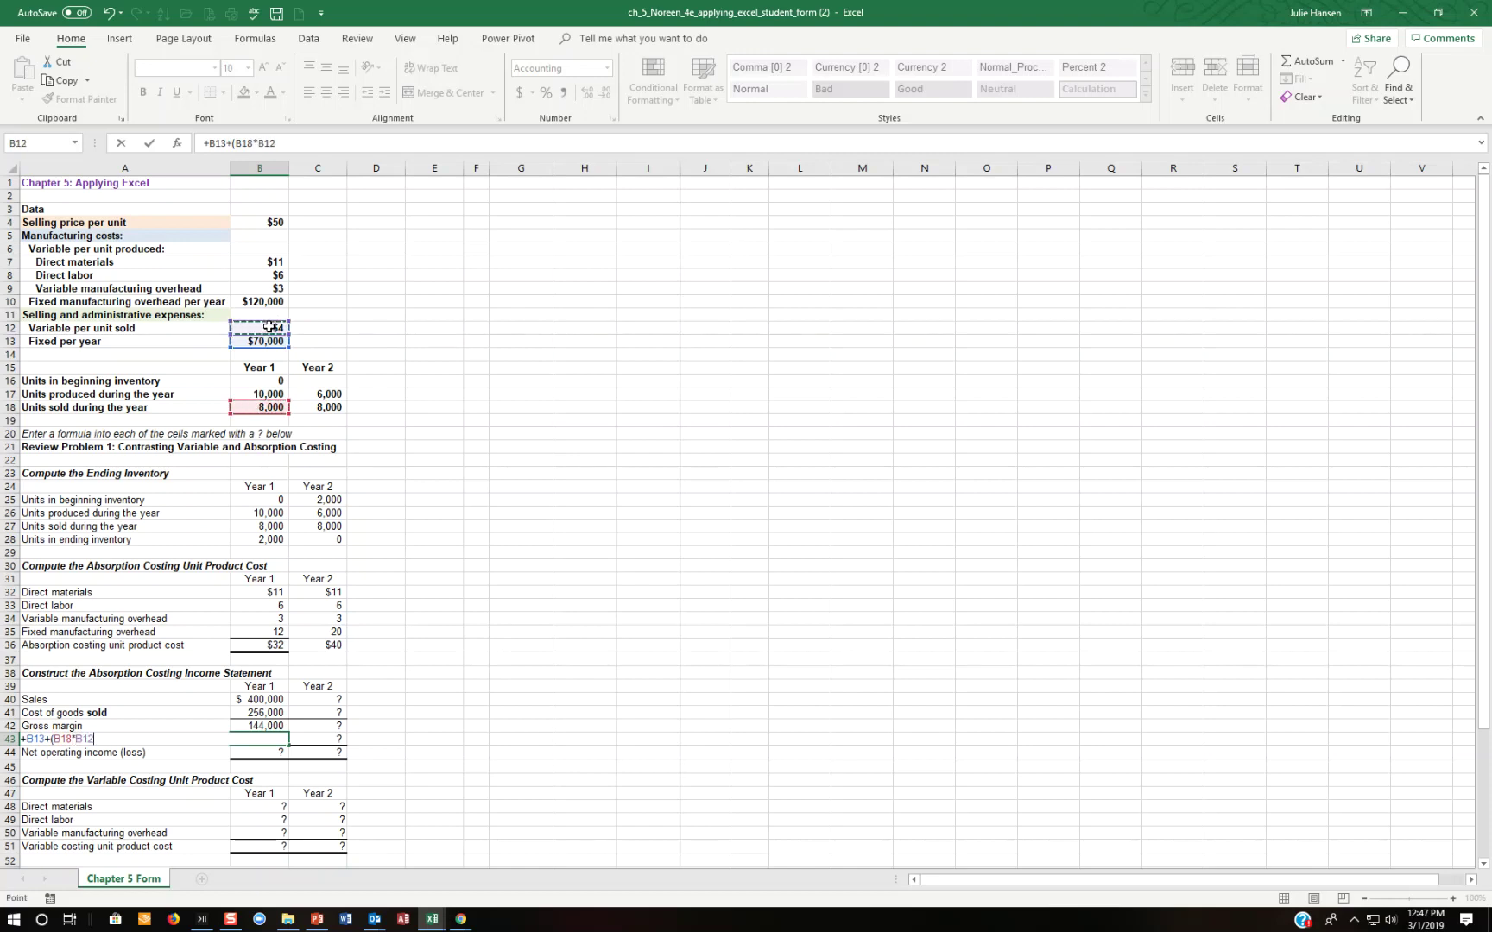
text())
key(Return)
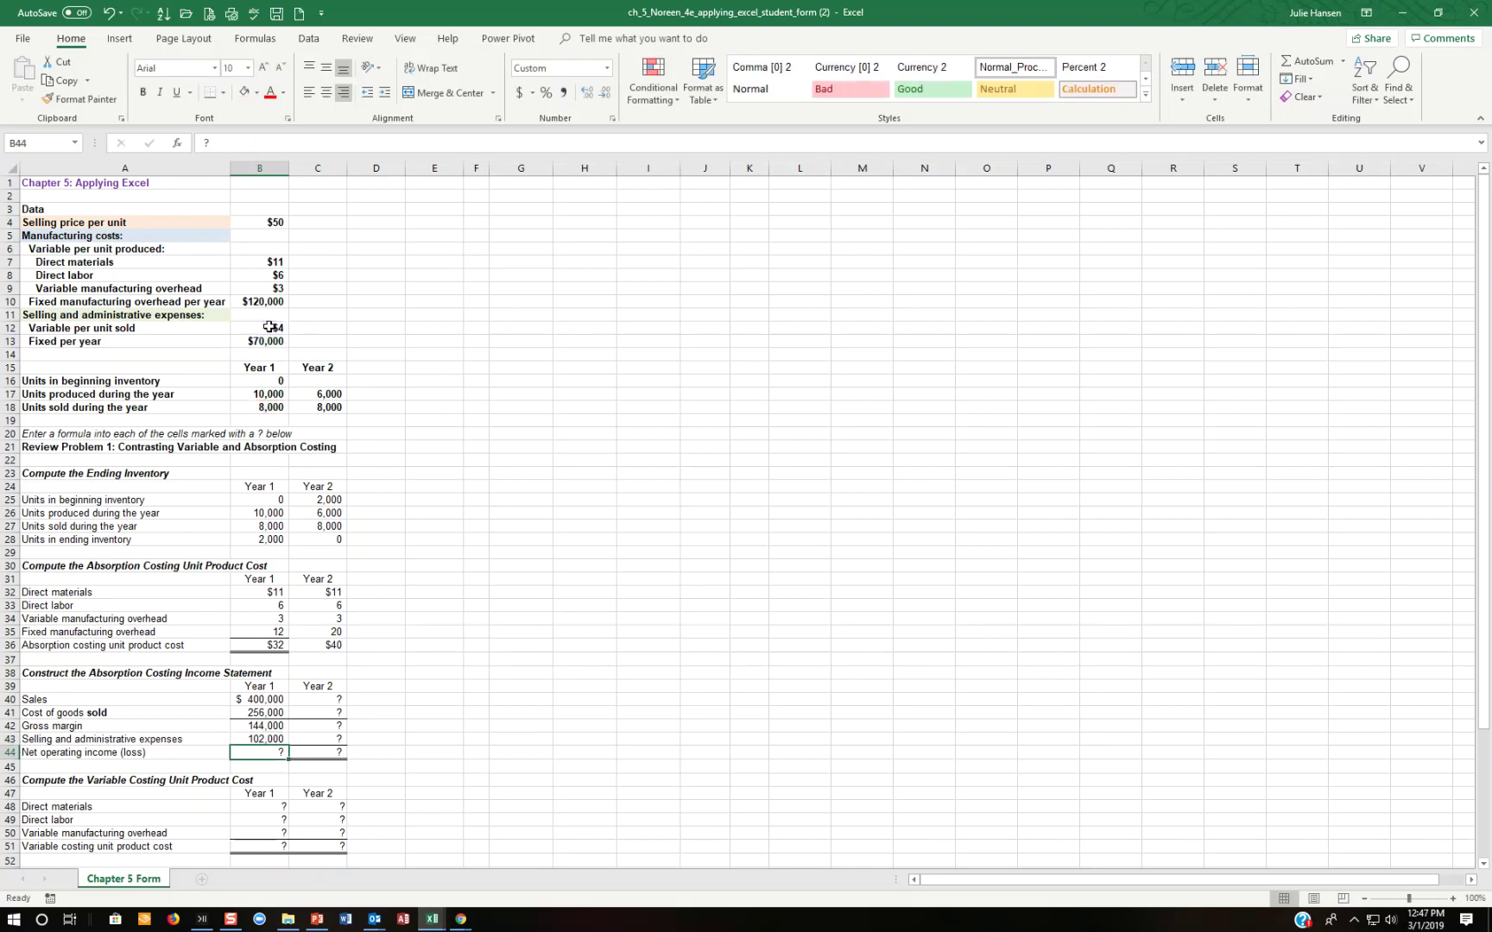
- Calculate Year 1 net operating income in B44 with the formula +B42-B43
text(+)
key(Up)
key(Up)
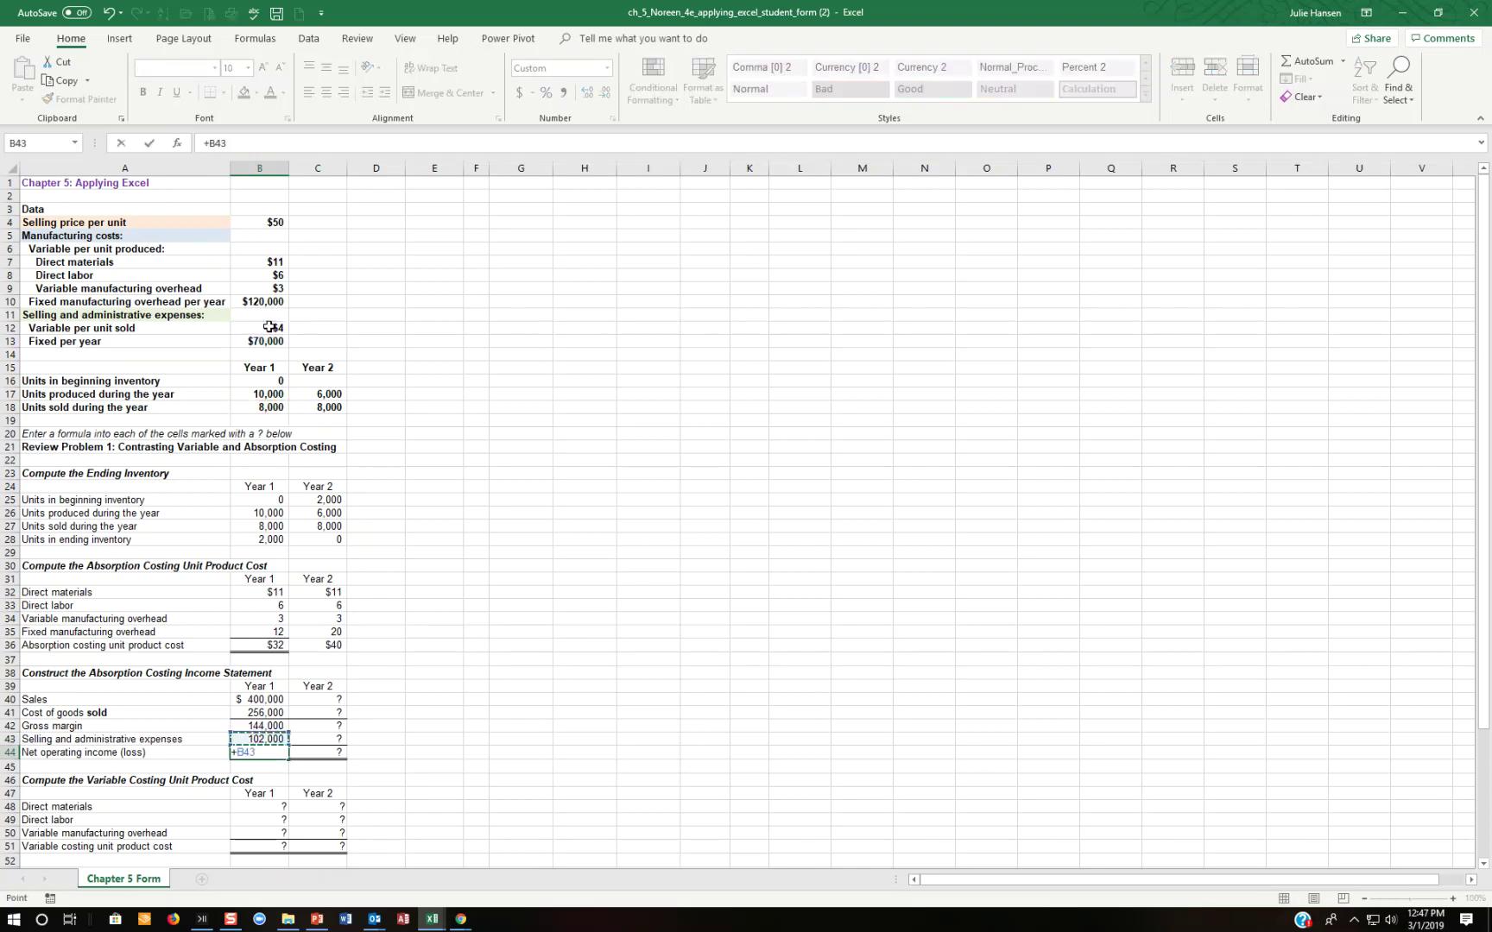
text(-)
key(Up)
key(Return)
- Enter the Year 2 sales formula +C27+B4 in C40 of the absorption costing income statement
key(Up)
key(Up)
key(Up)
key(Up)
key(Up)
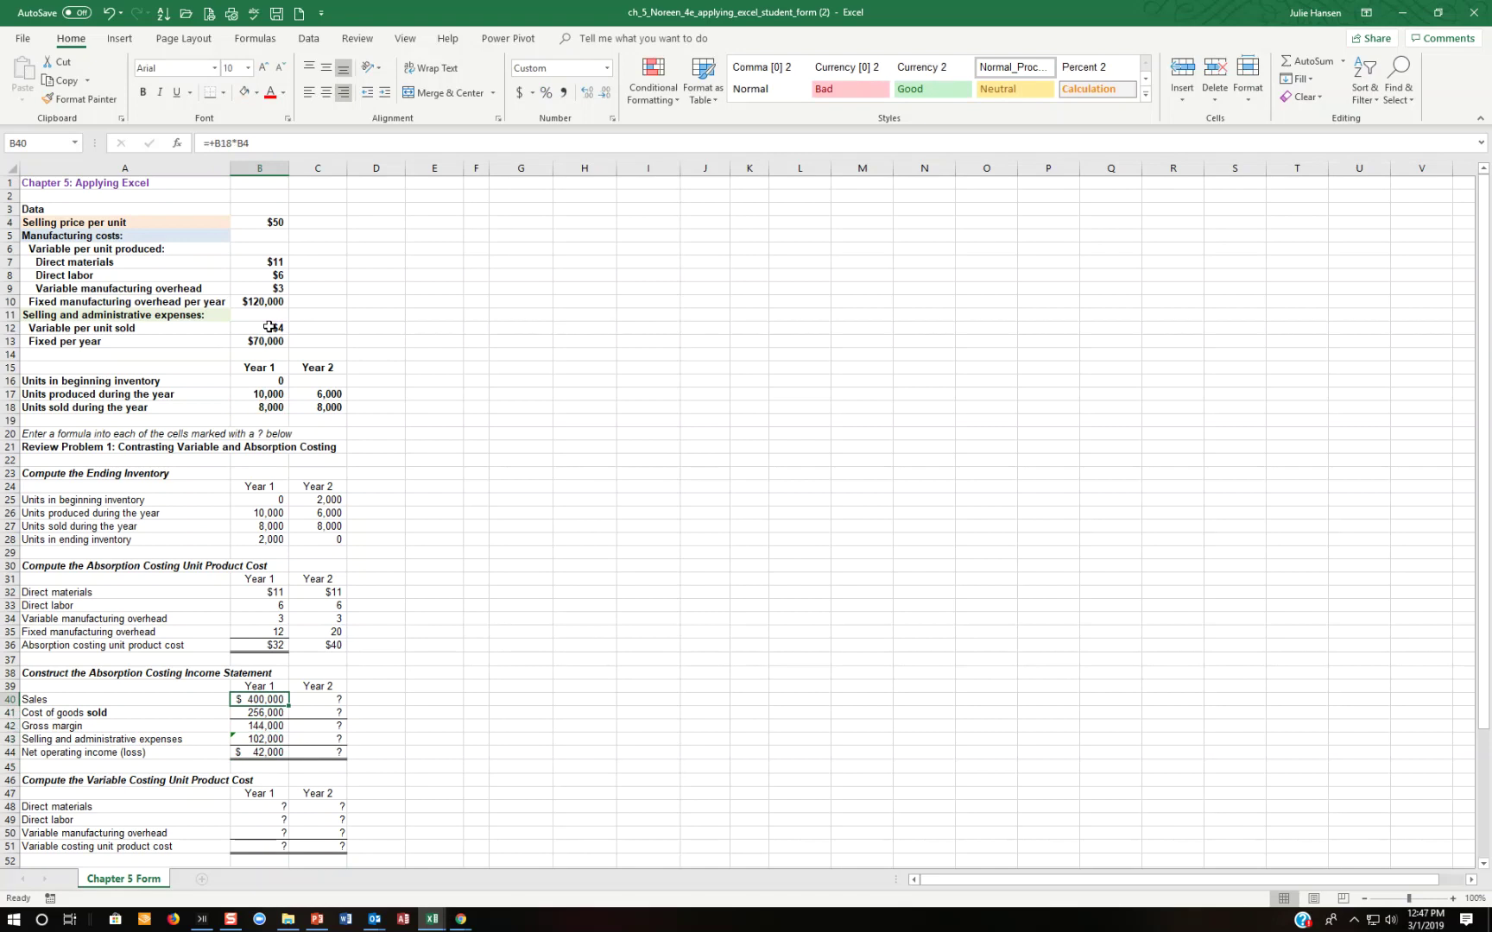
key(Right)
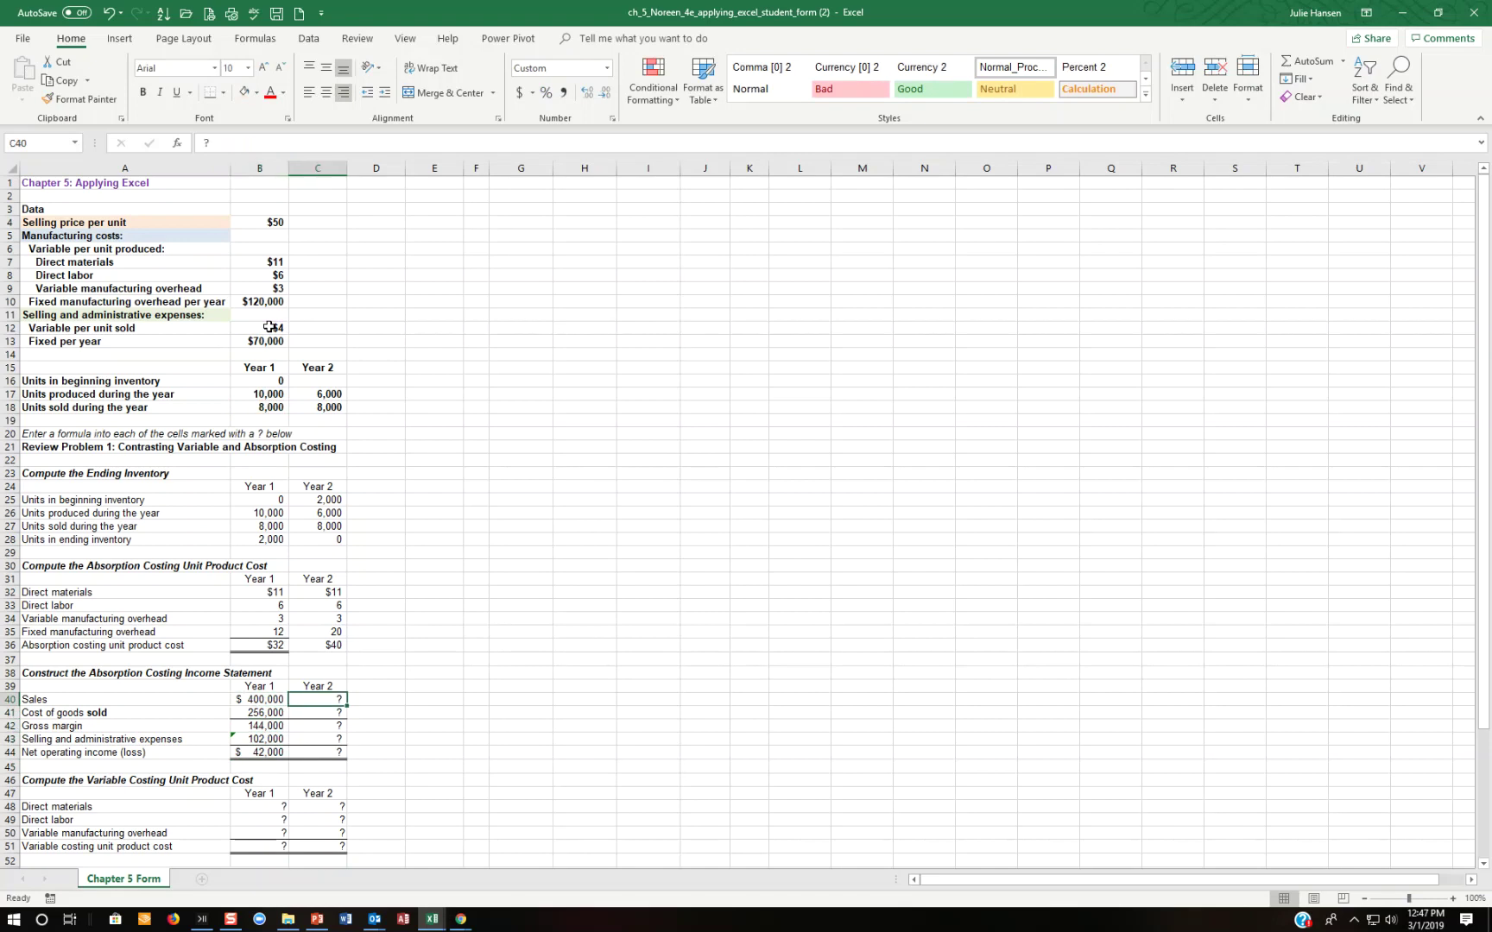
text(+)
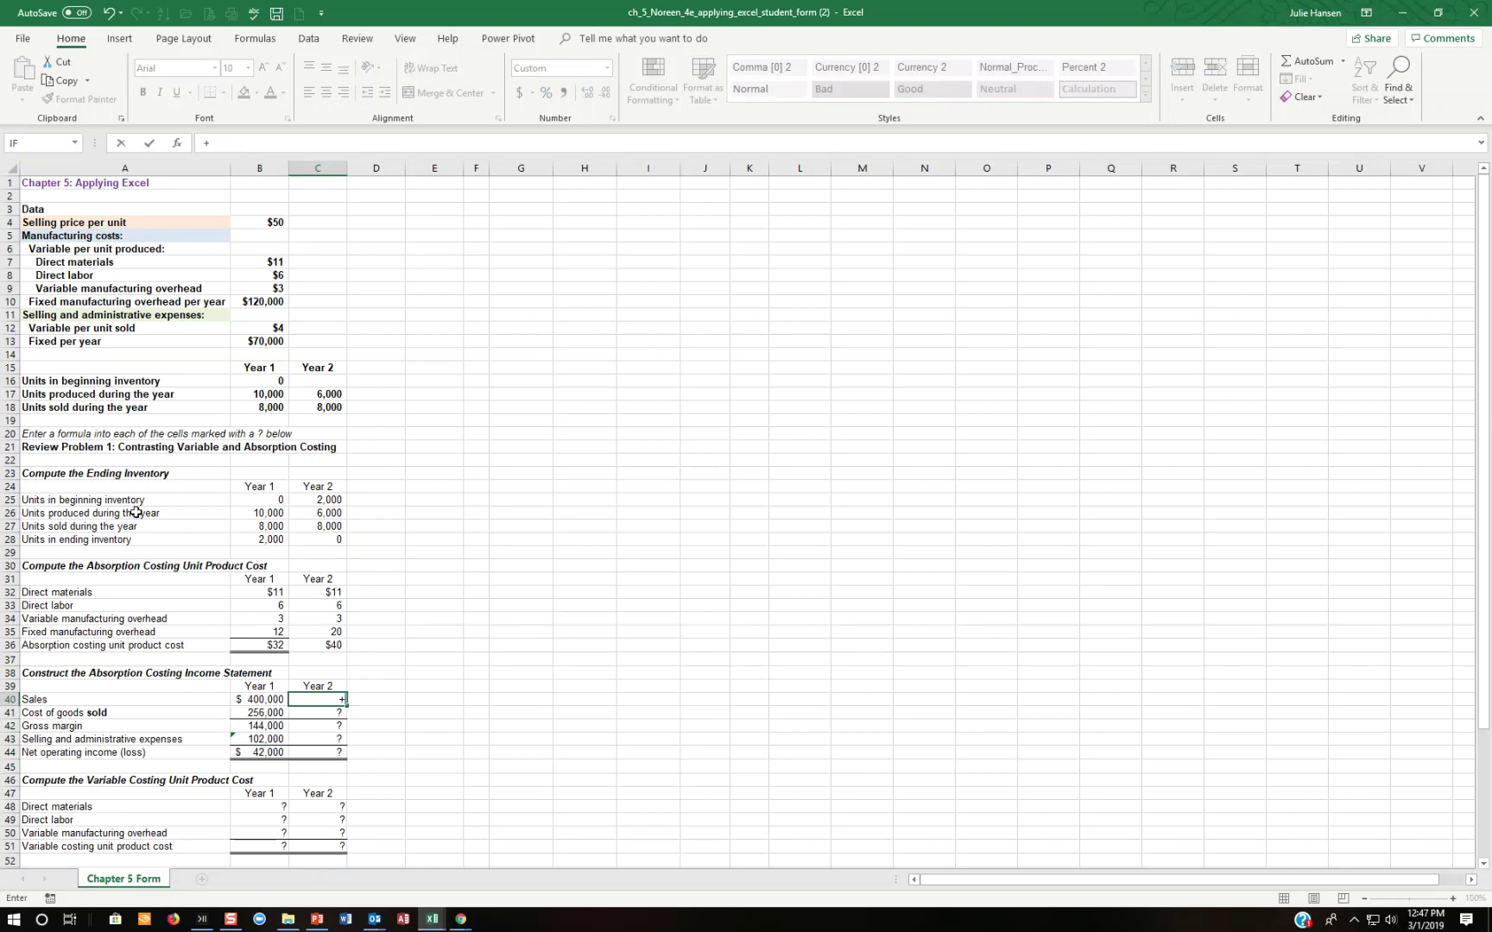
click(323, 525)
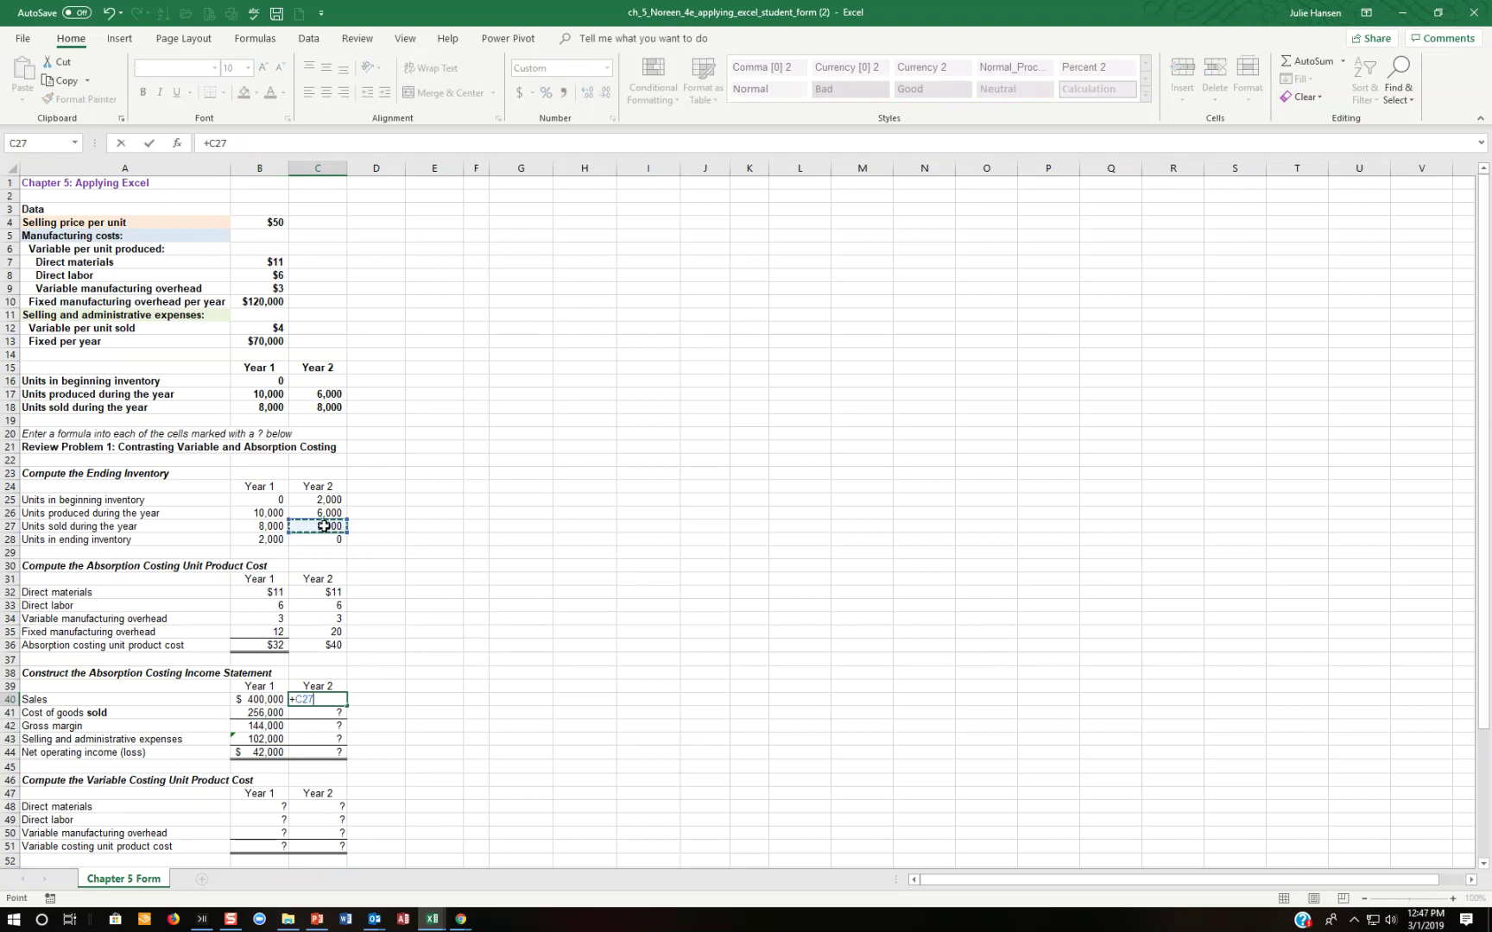
text(+)
click(252, 224)
key(Return)
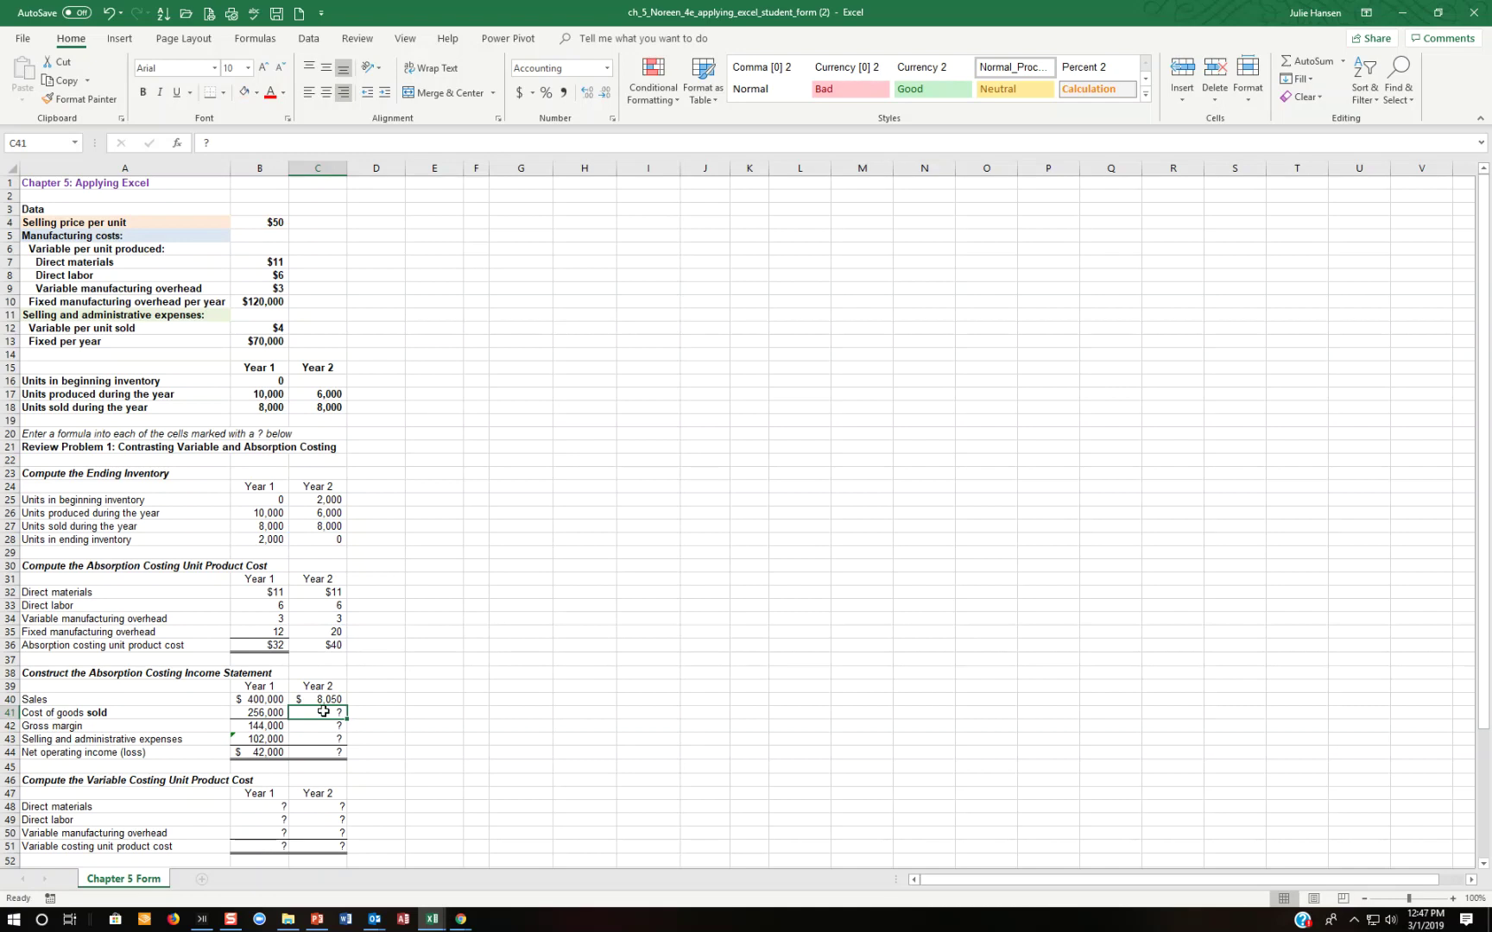
- Note the Year 2 beginning inventory cost calculation as the text 2000*32 in D25
click(307, 499)
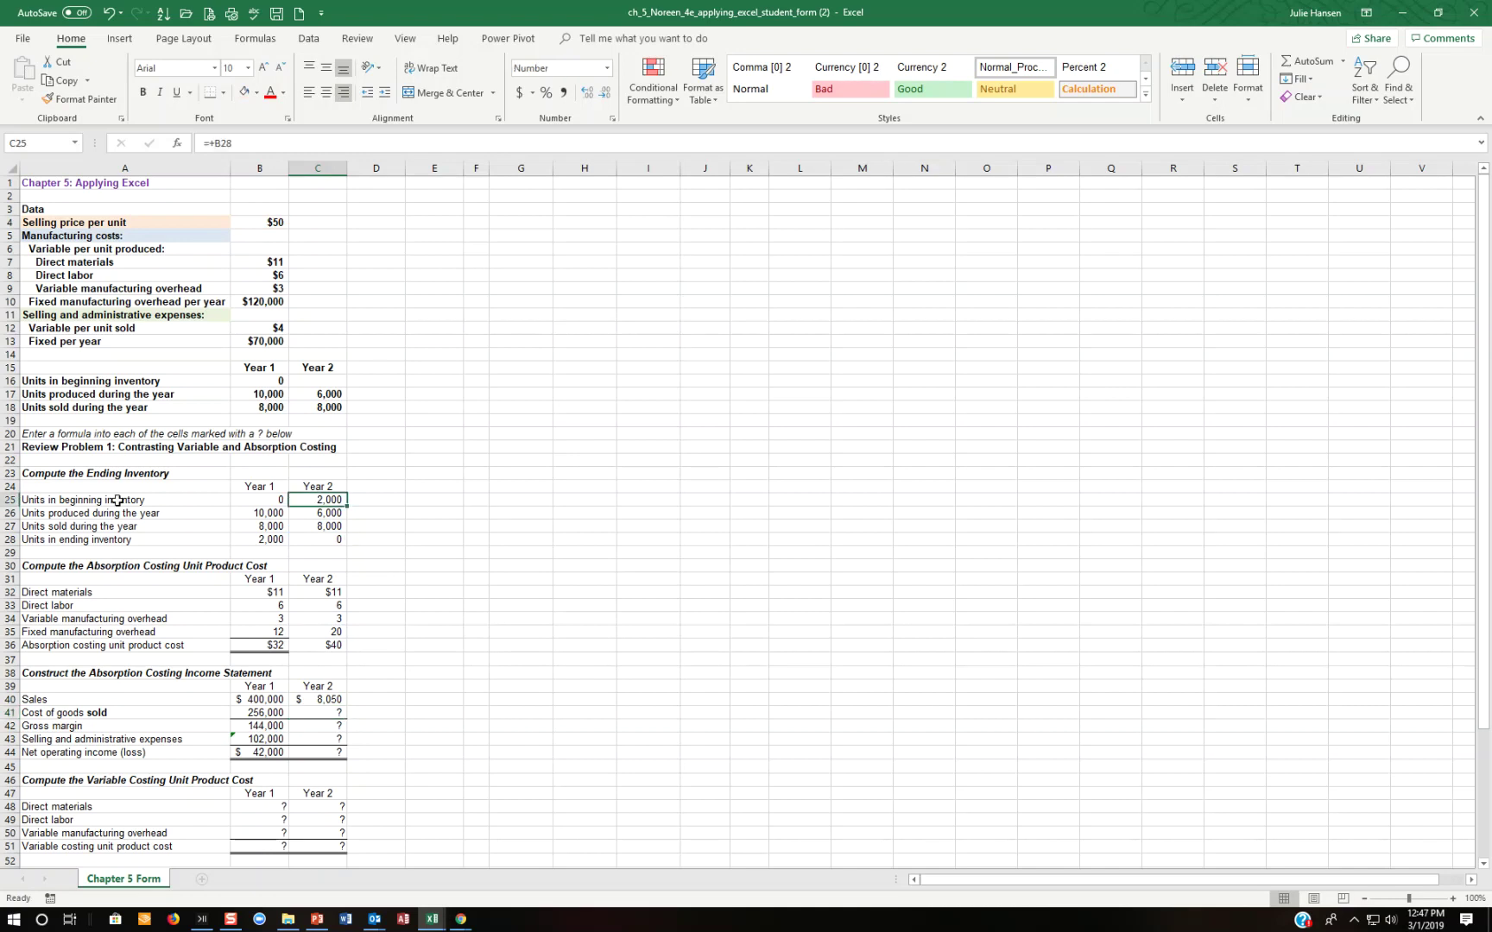
click(385, 499)
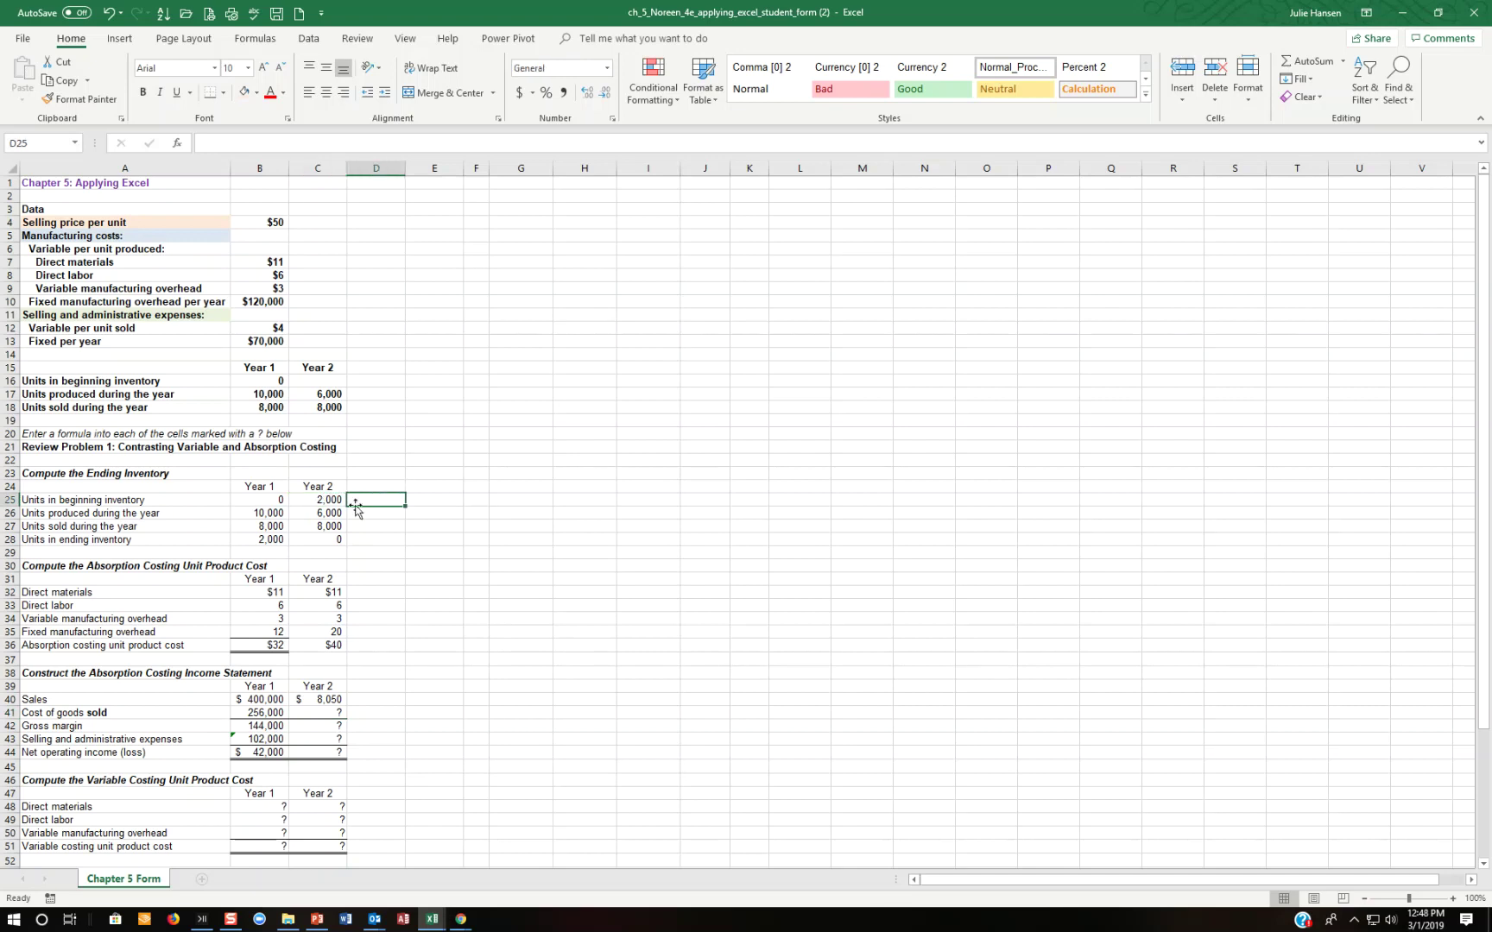
click(273, 649)
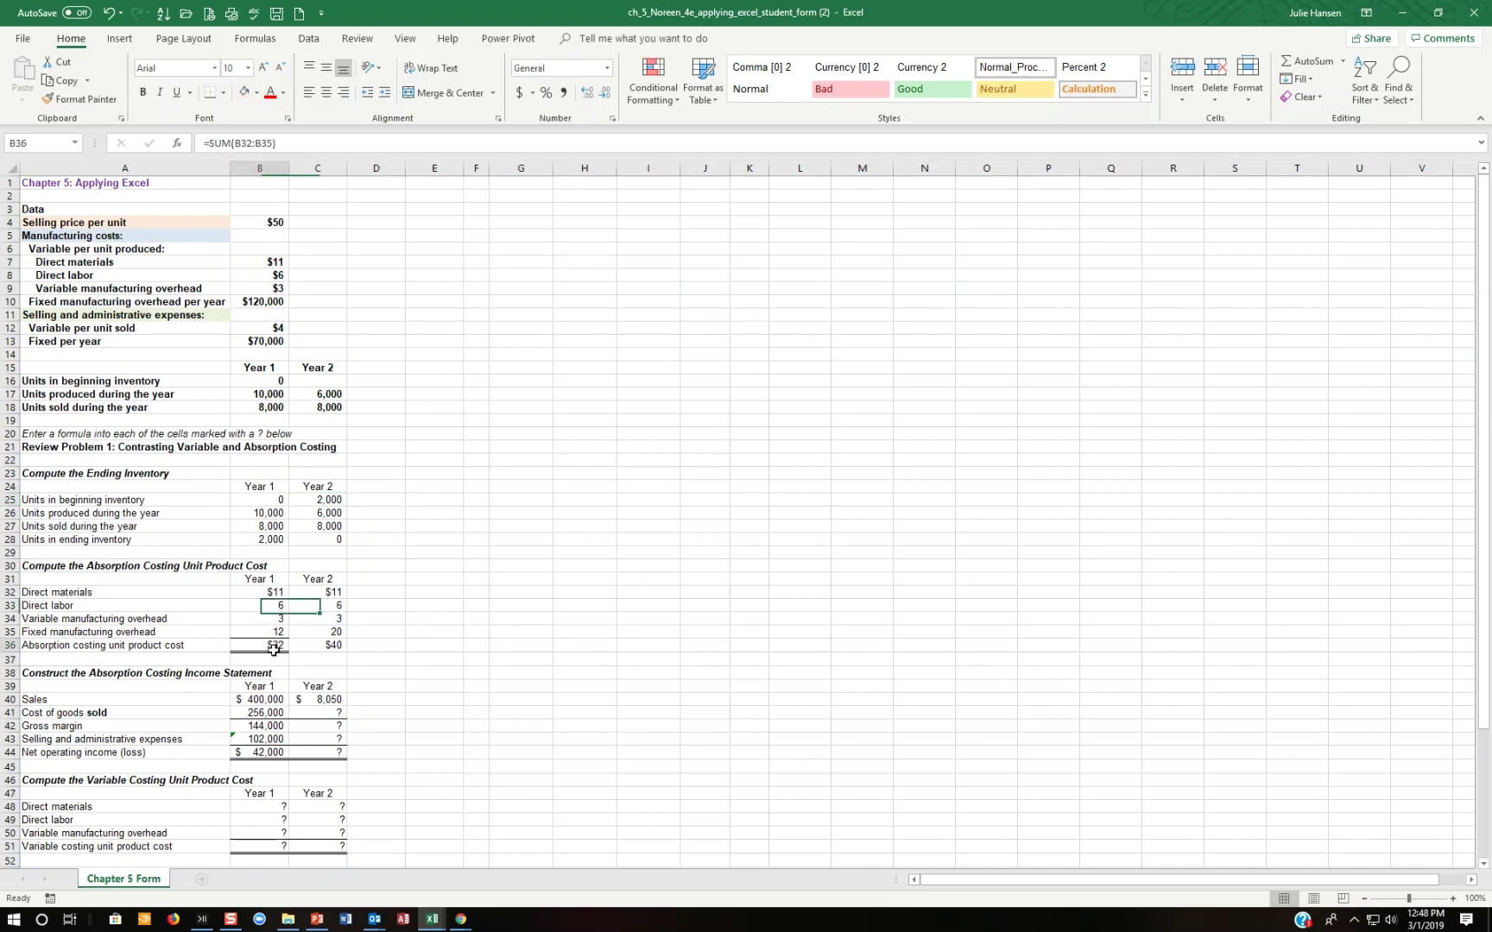
click(383, 496)
text(2000*)
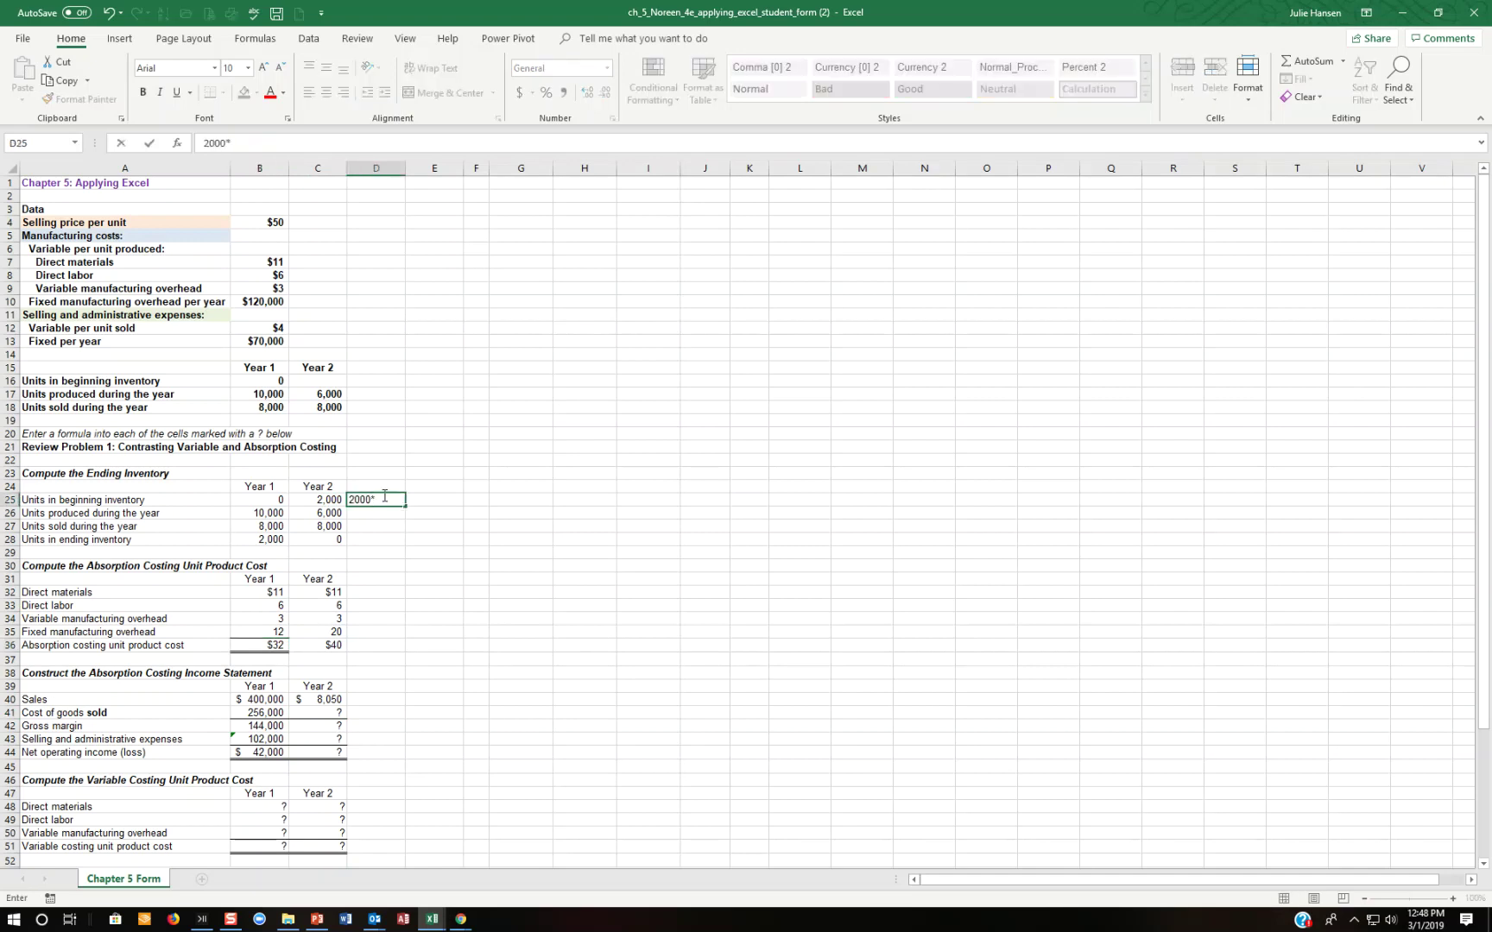
text(32)
key(Return)
click(383, 499)
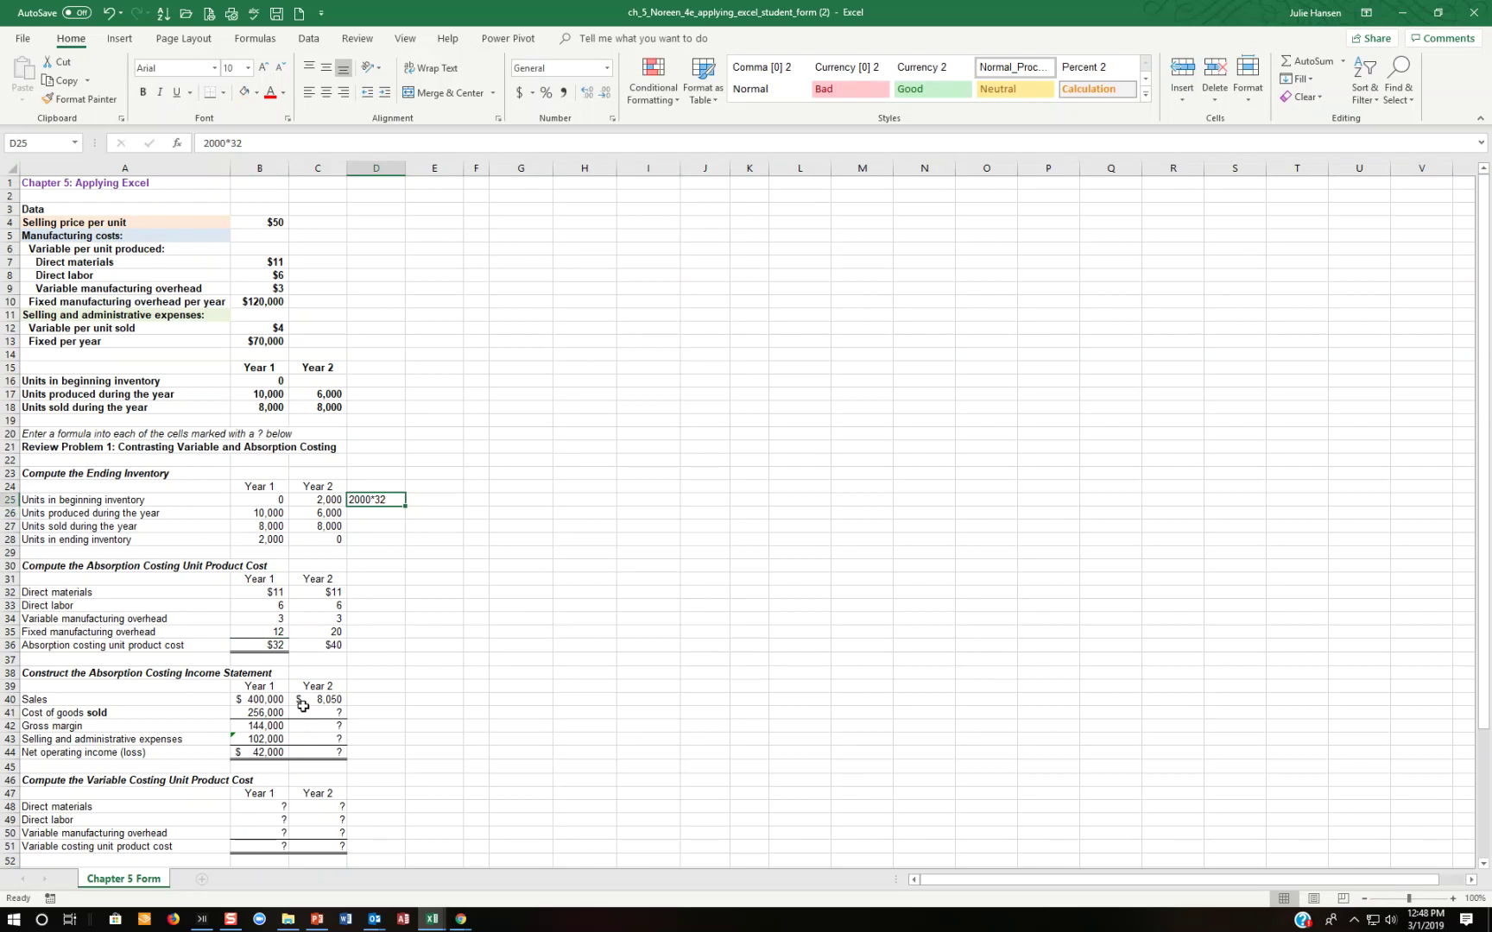
- Note the Year 2 production cost calculation as the text 6000*40 in D26, then return to cell C41
click(353, 516)
text(6000*32)
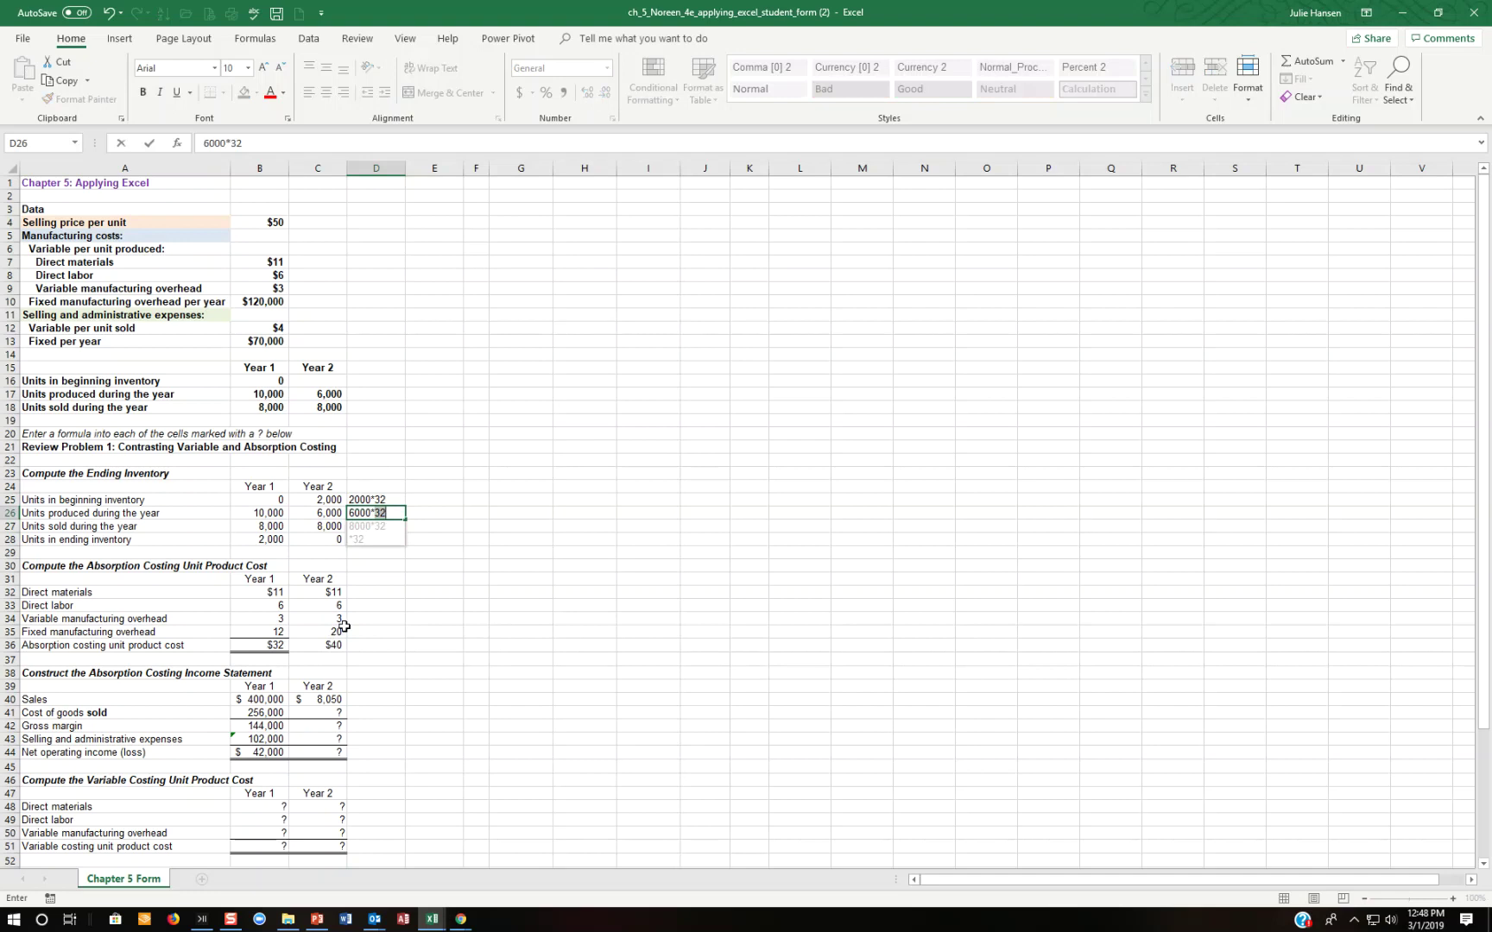
text(40)
key(Return)
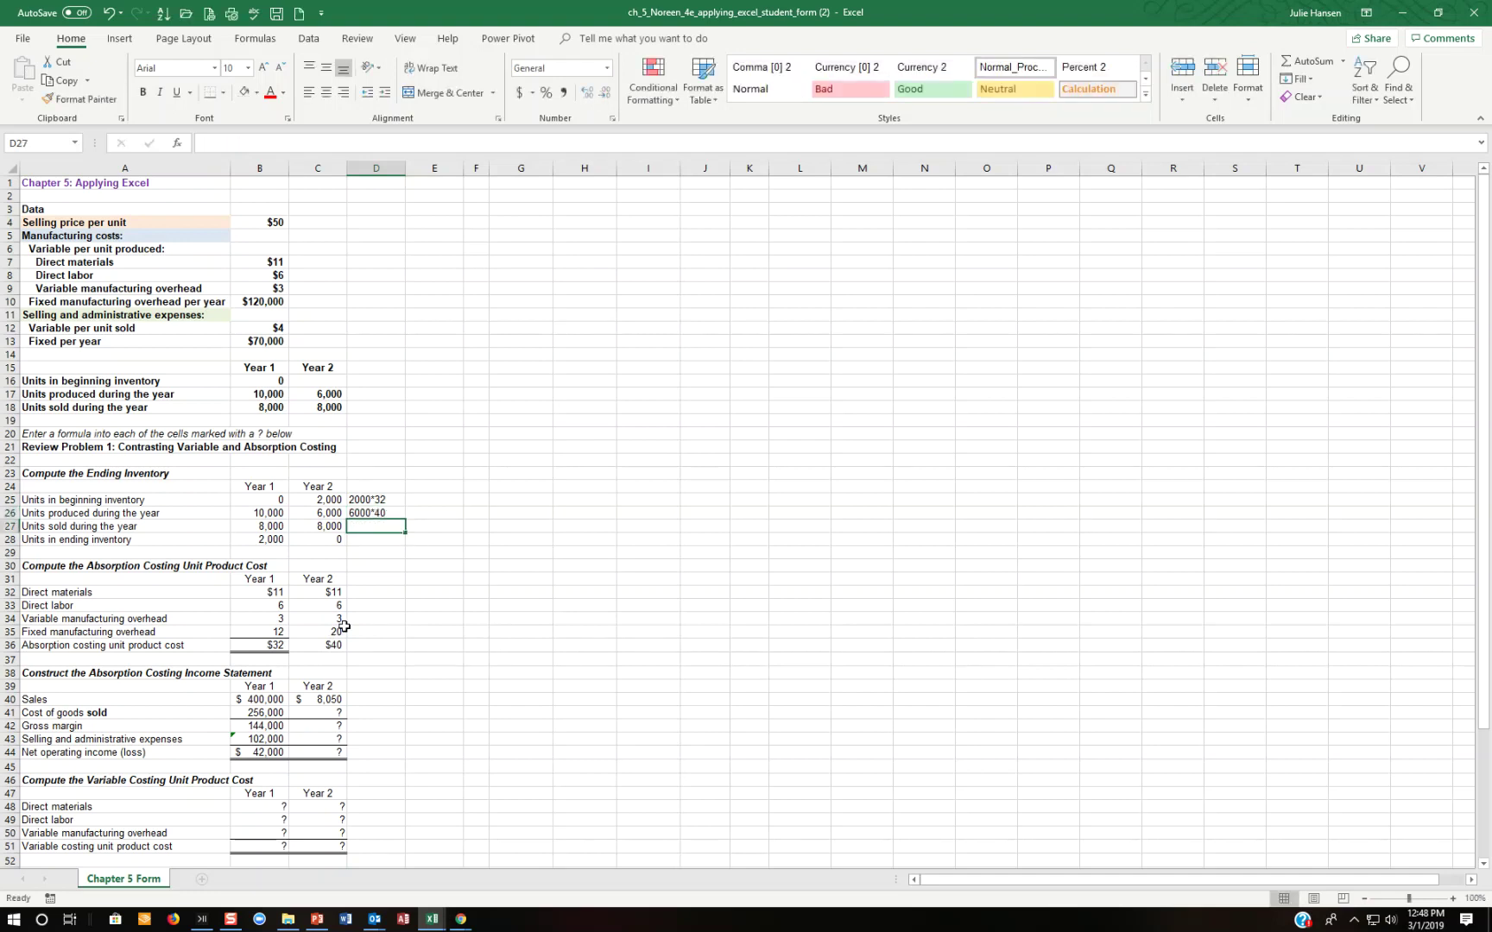
click(313, 713)
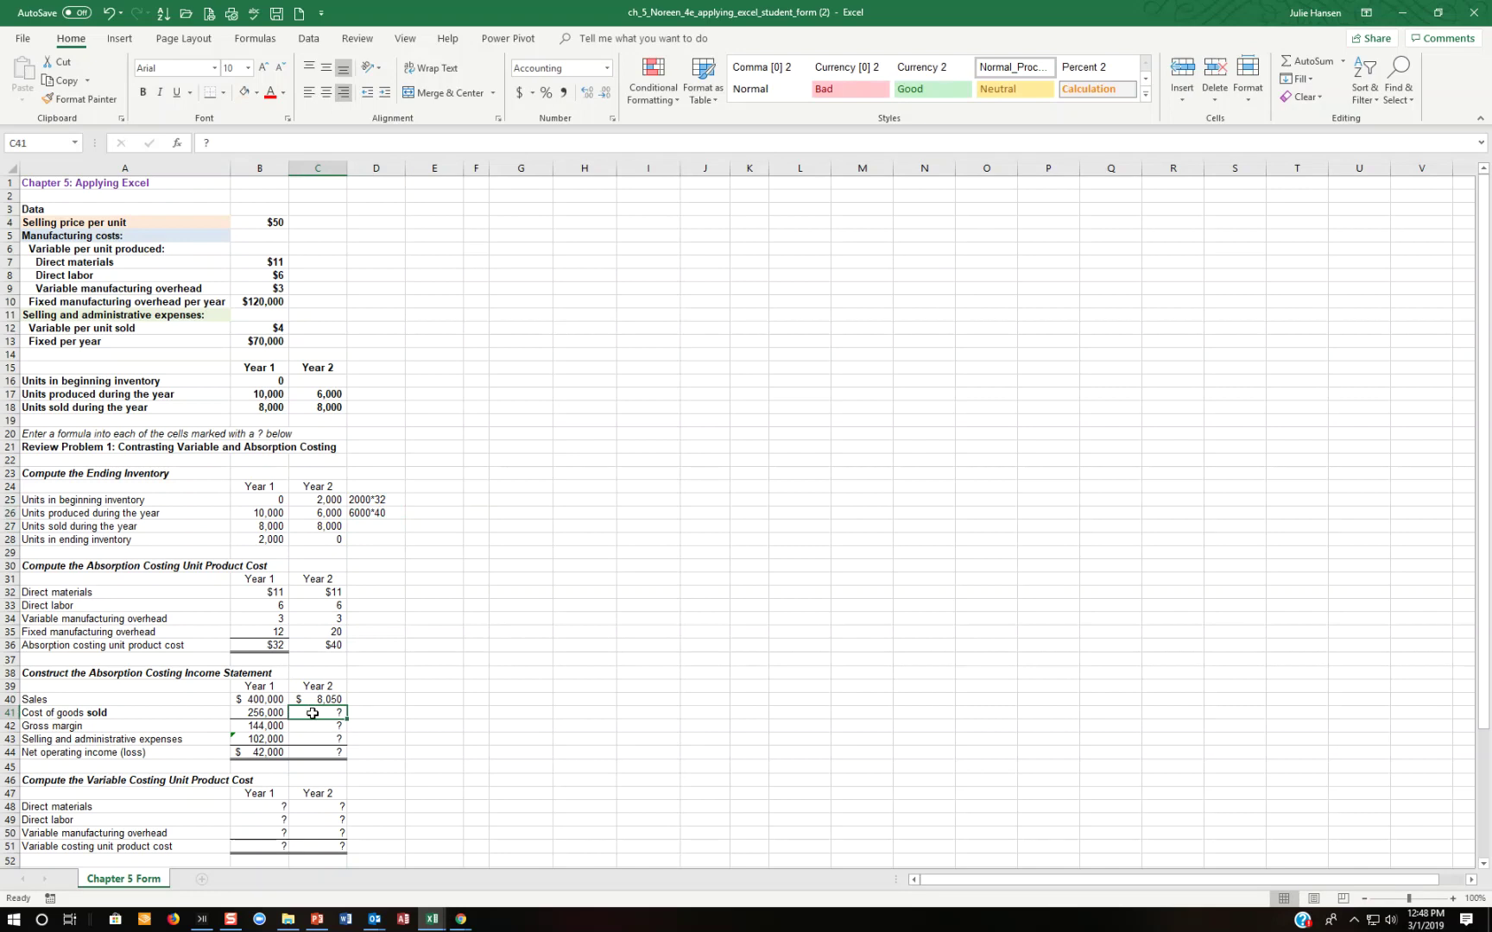
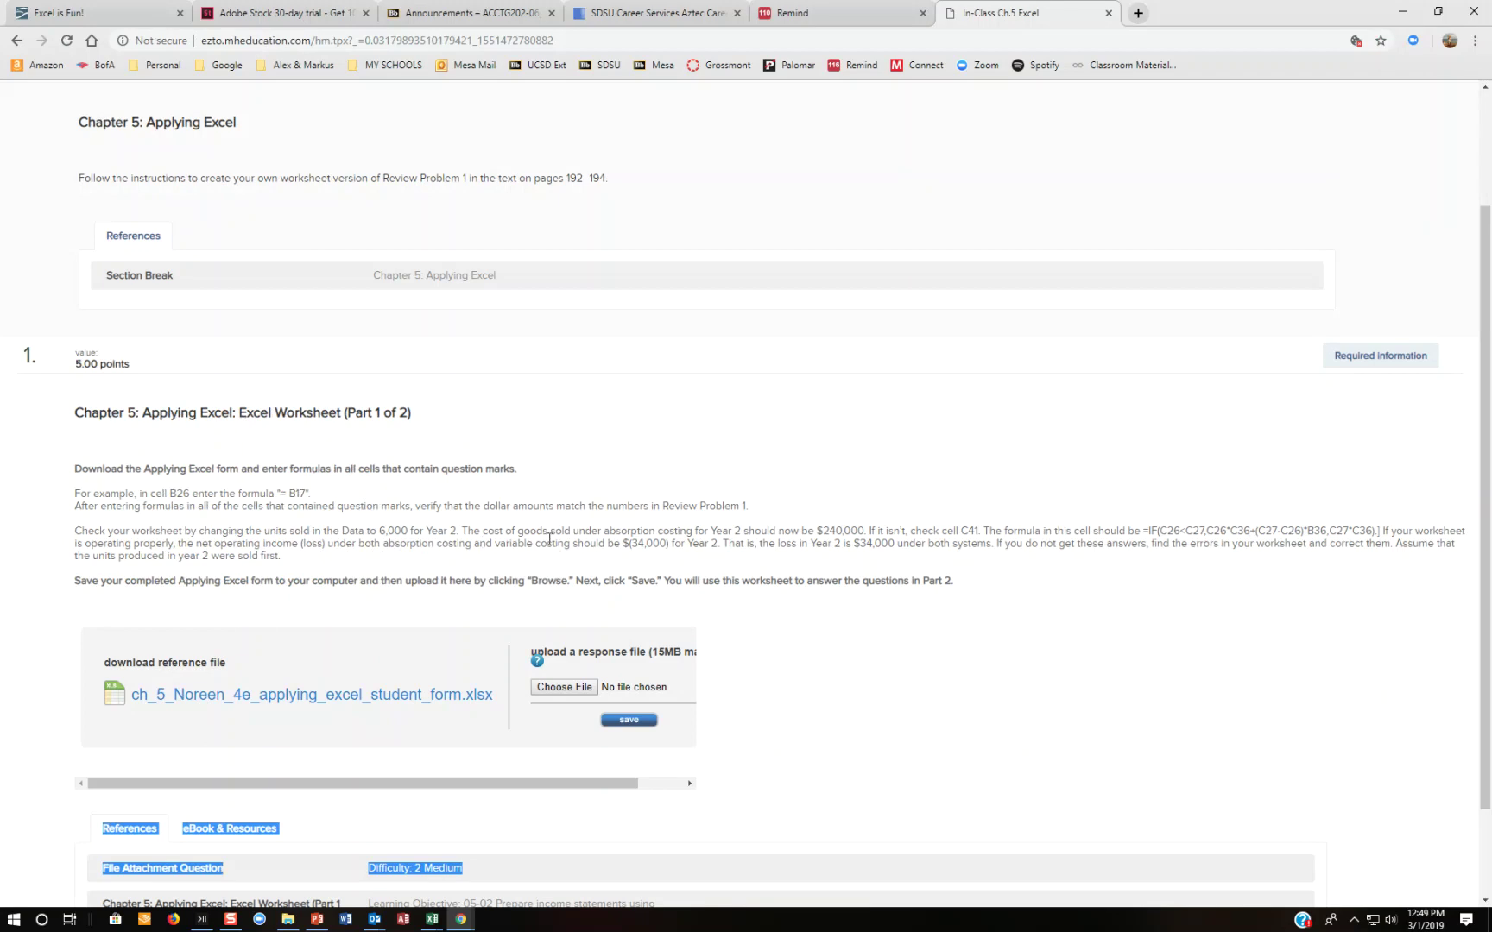
- Find the C41 formula in the assignment instructions and enter =IF(C26<C27,C26*C36+(C27-C26)*B36,C27*C36) as the Year 2 cost of goods sold
drag(958, 533, 985, 534)
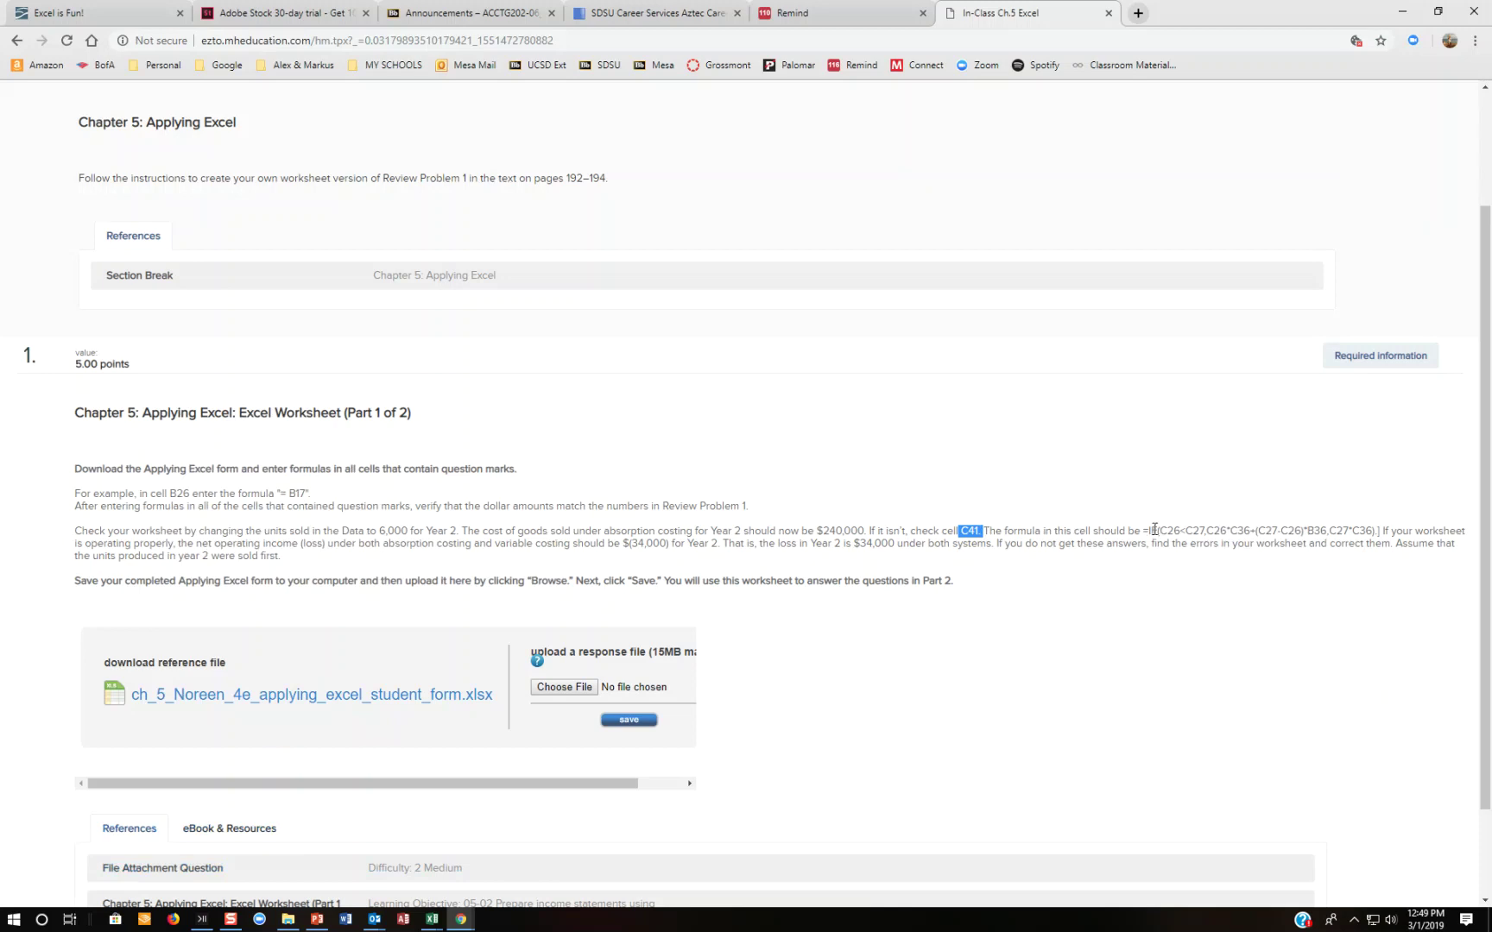
drag(1147, 532, 1383, 535)
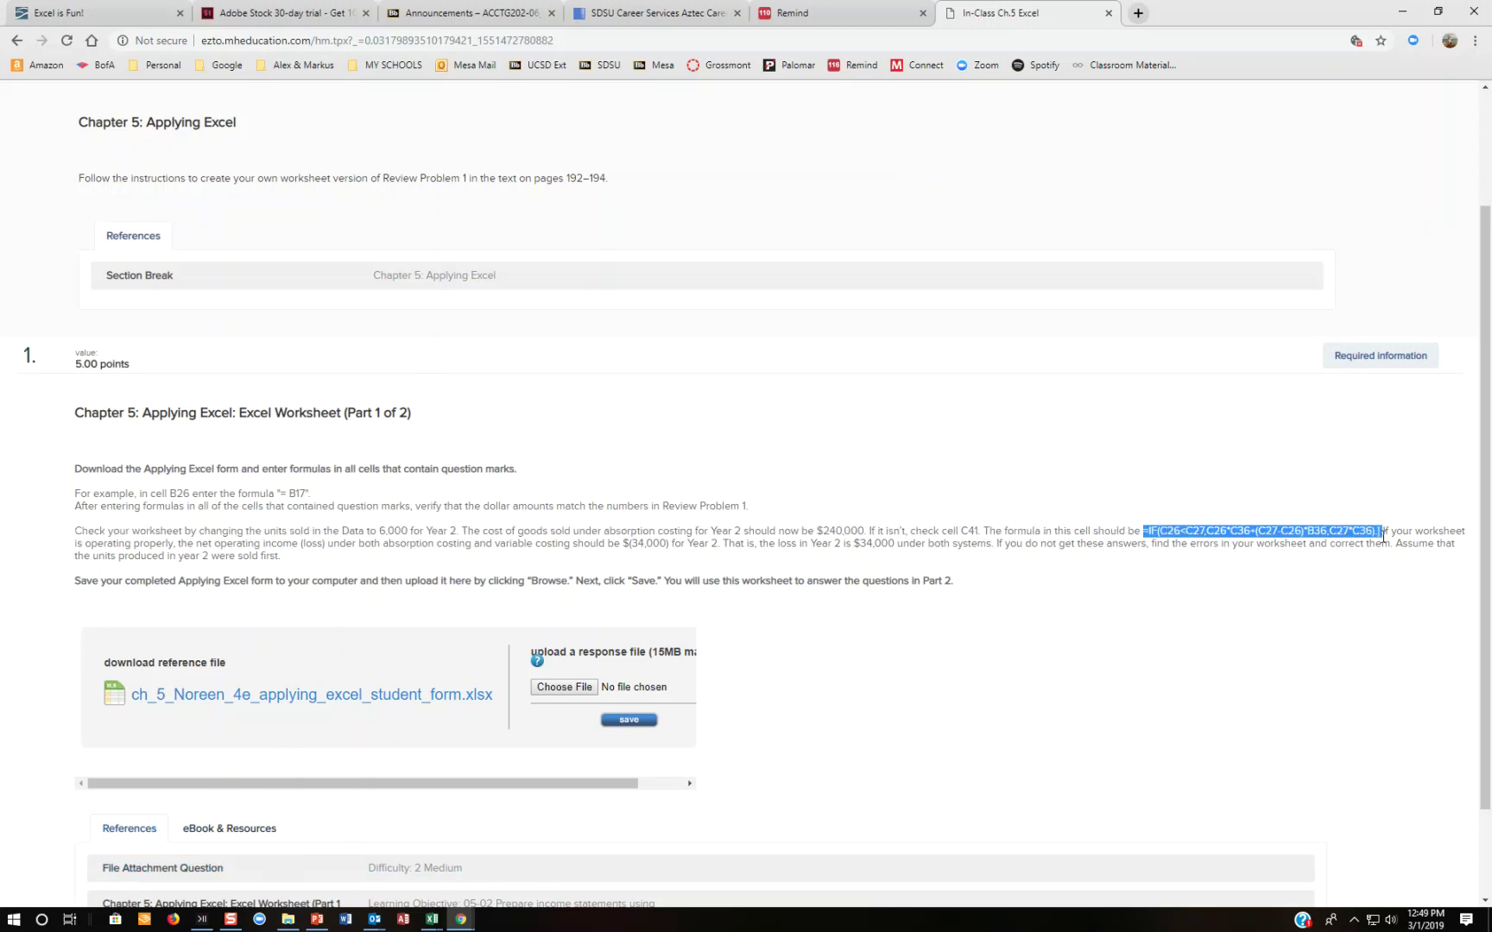
key(alt+Tab)
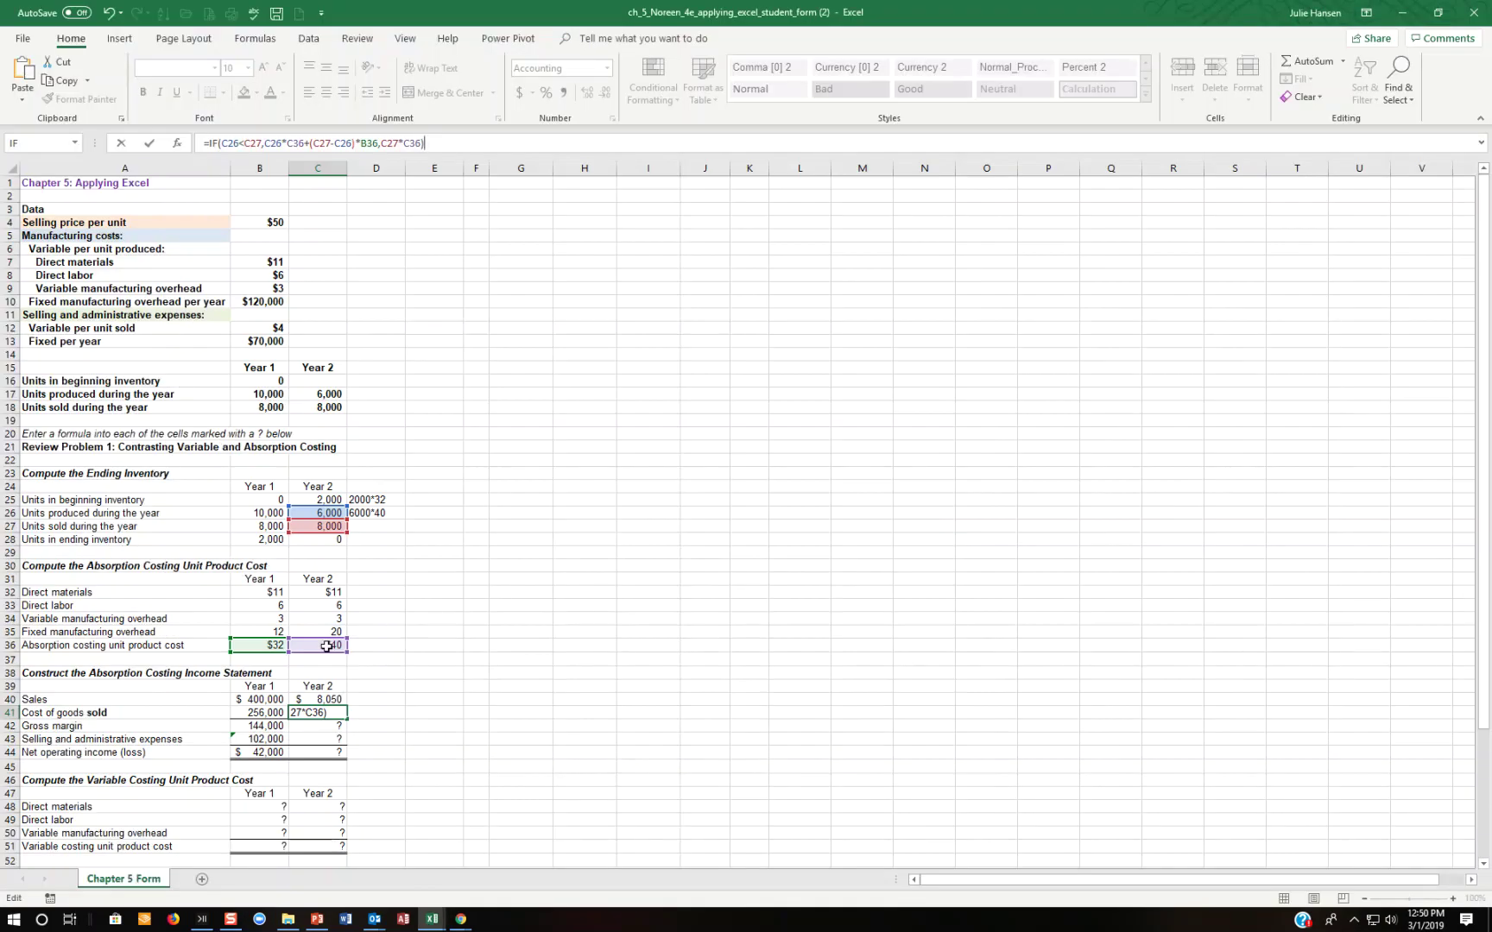
click(372, 711)
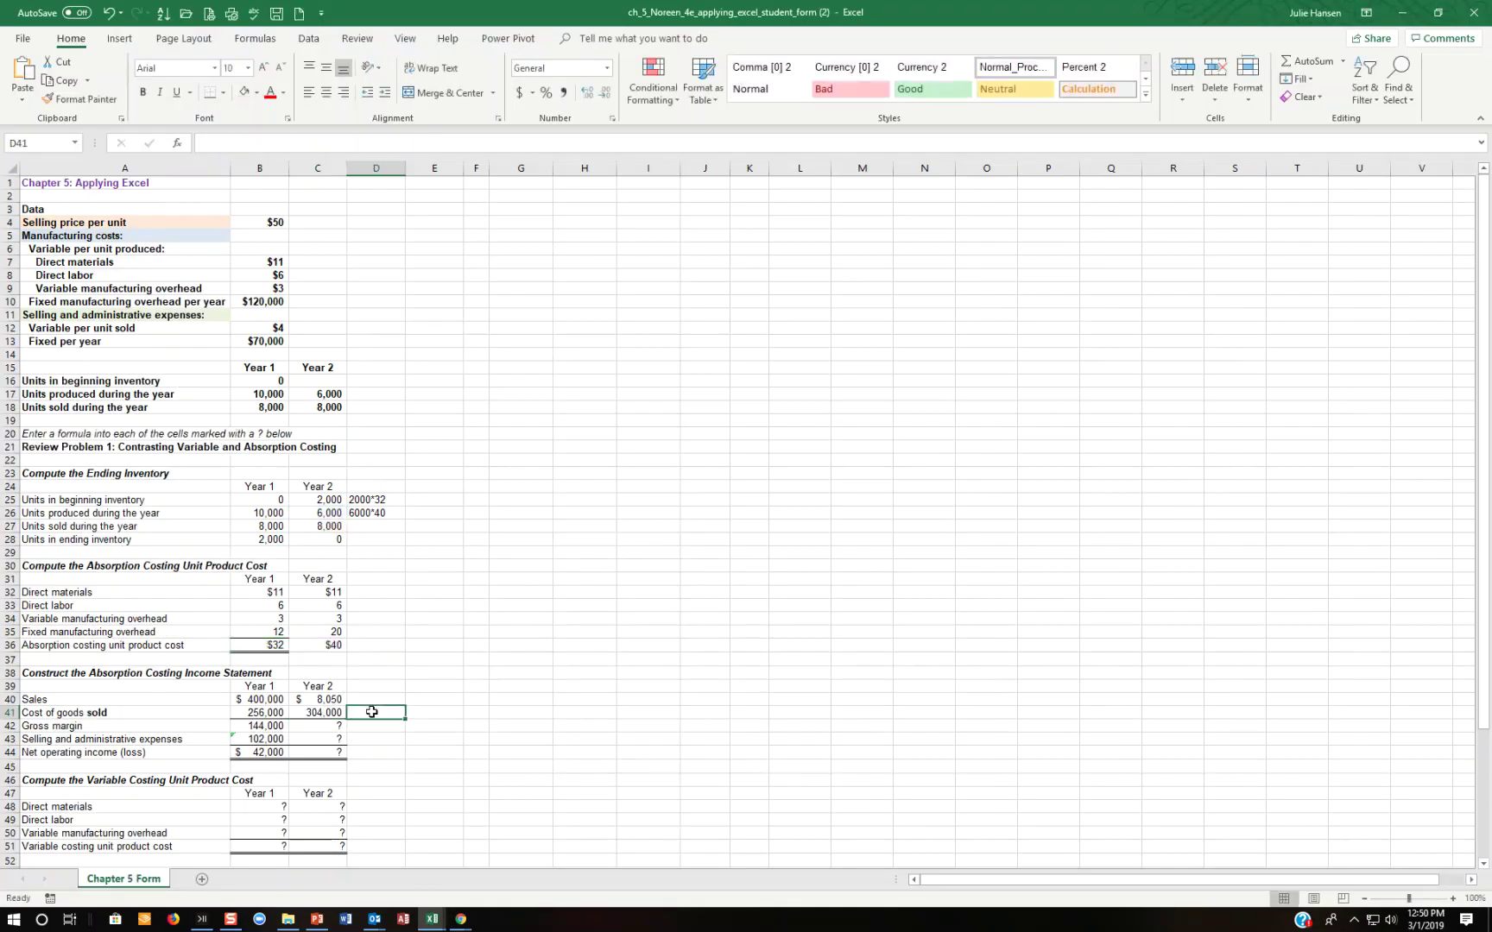
- Examine the IF formula and its cell references in the Year 2 cost of goods sold cell C41
click(318, 714)
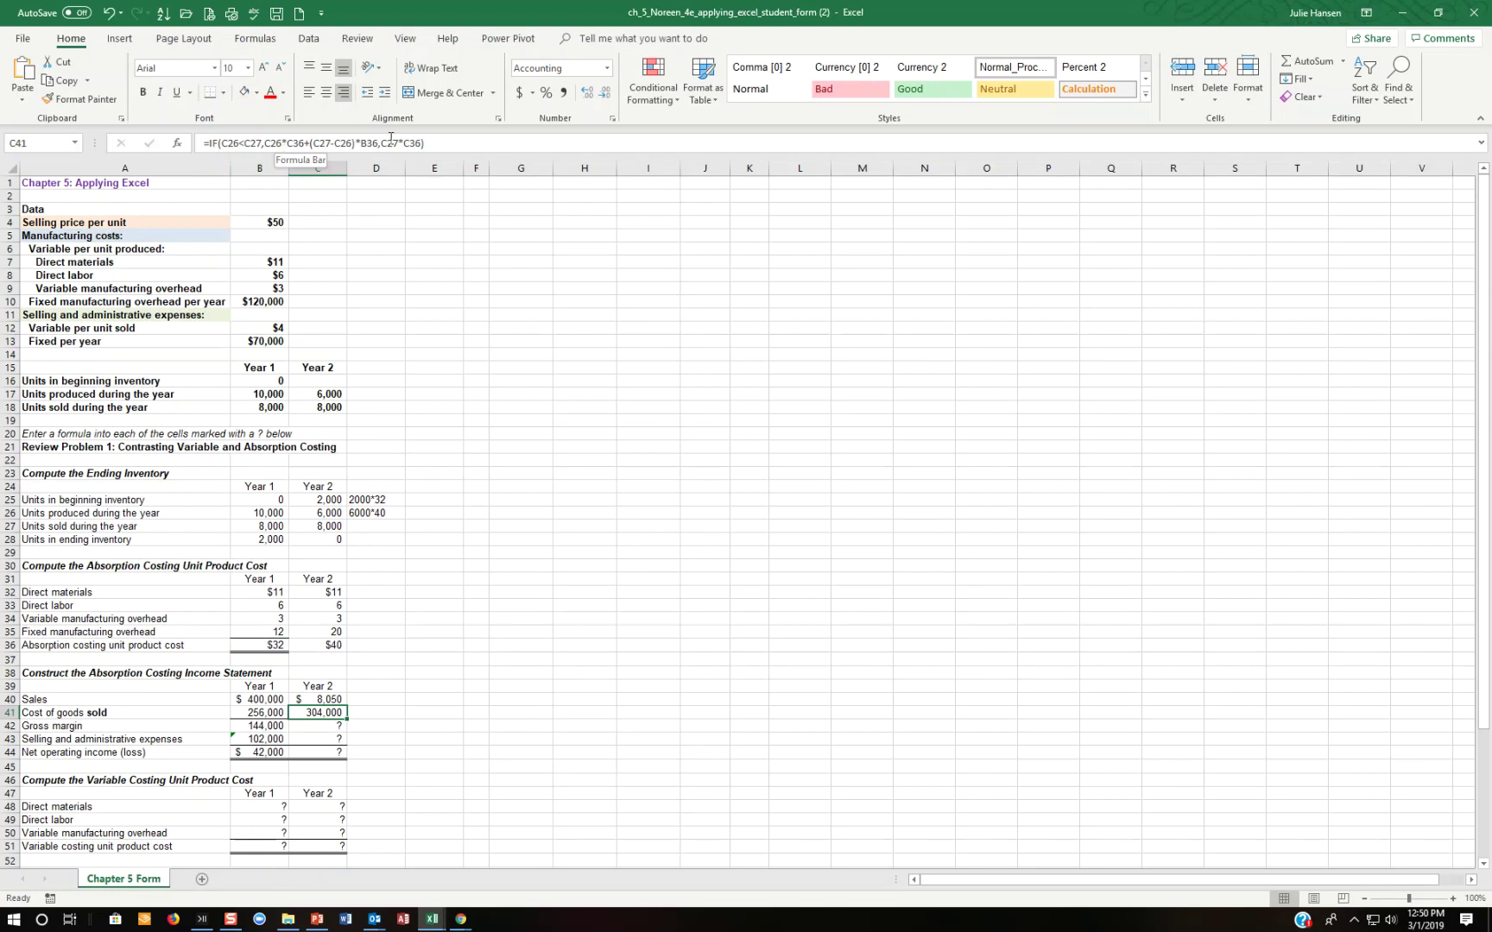
key(F2)
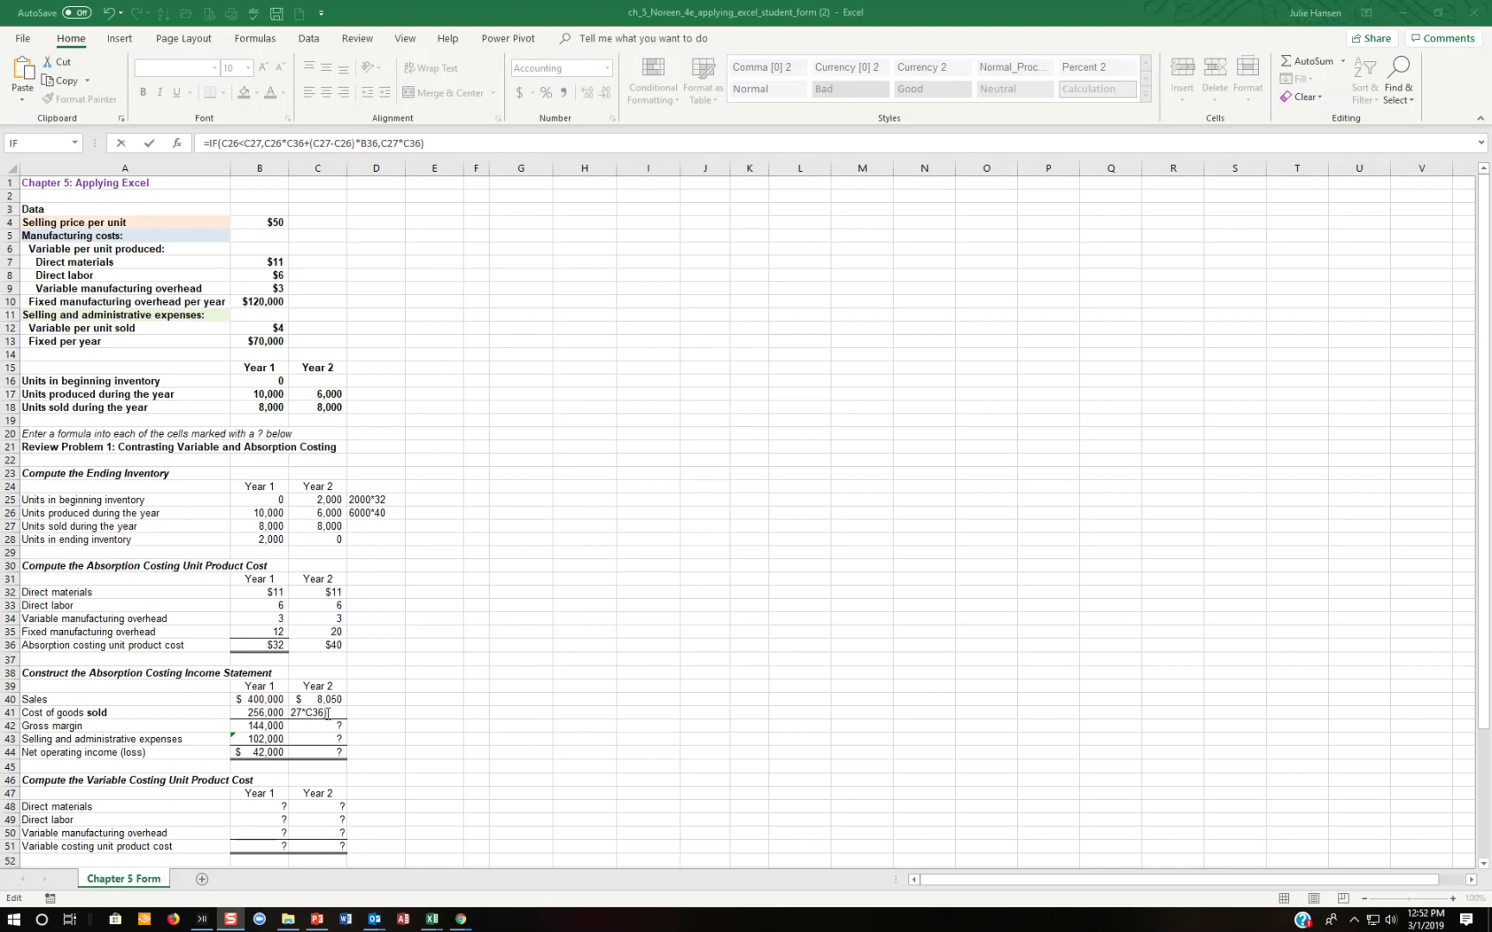
click(433, 145)
key(Return)
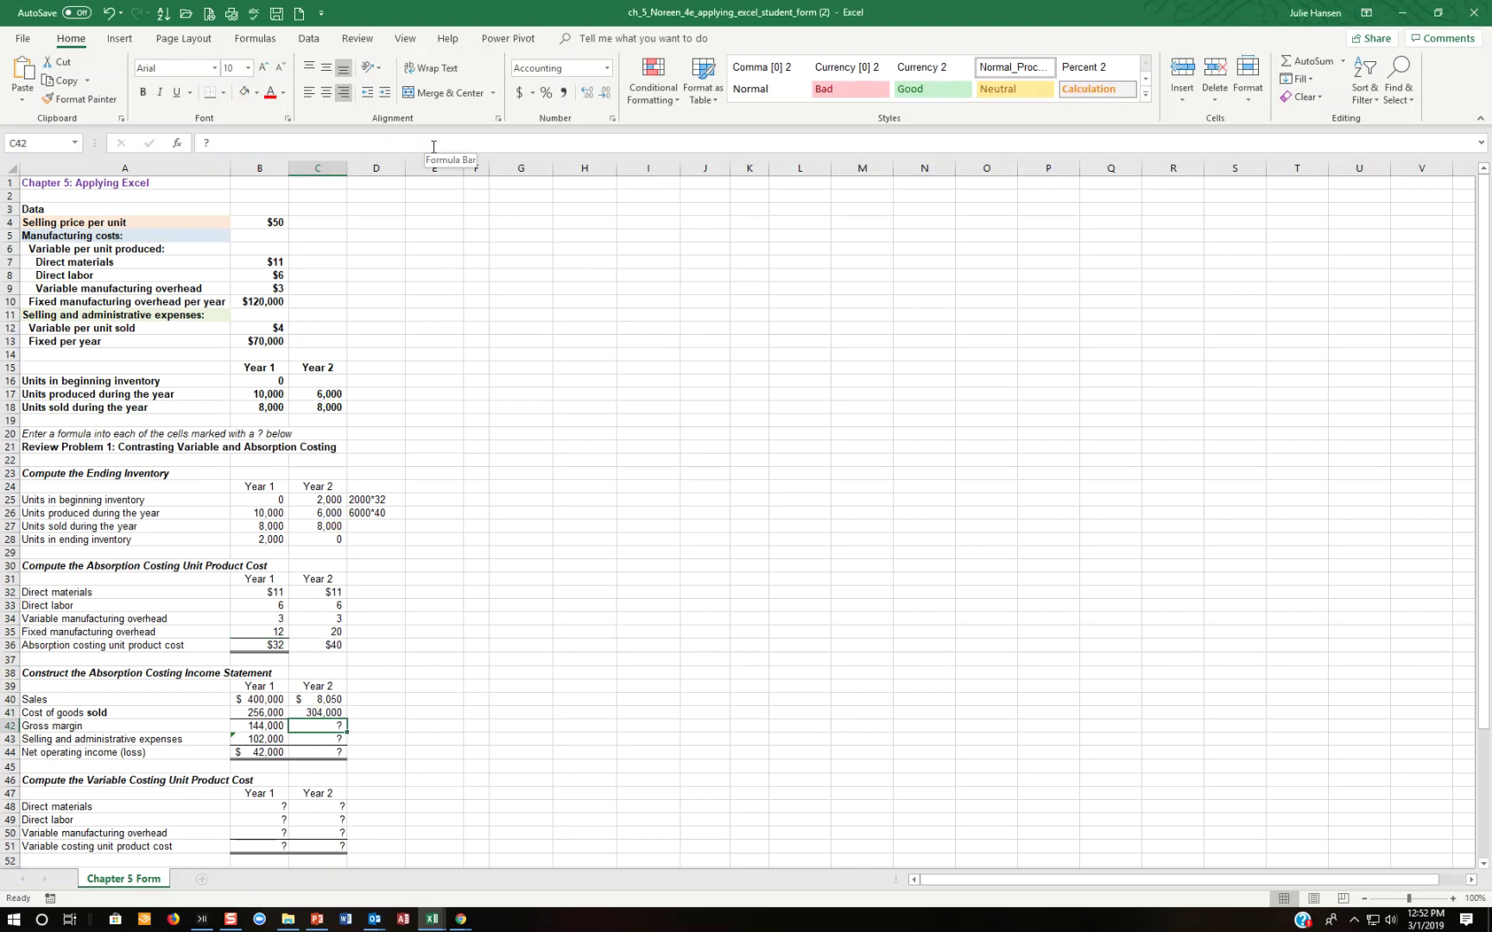
text(+)
key(Up)
key(Escape)
- Replace the Year 2 sales formula in C40 with +B4*C27, multiplying selling price by units sold
key(Up)
key(Up)
text(+)
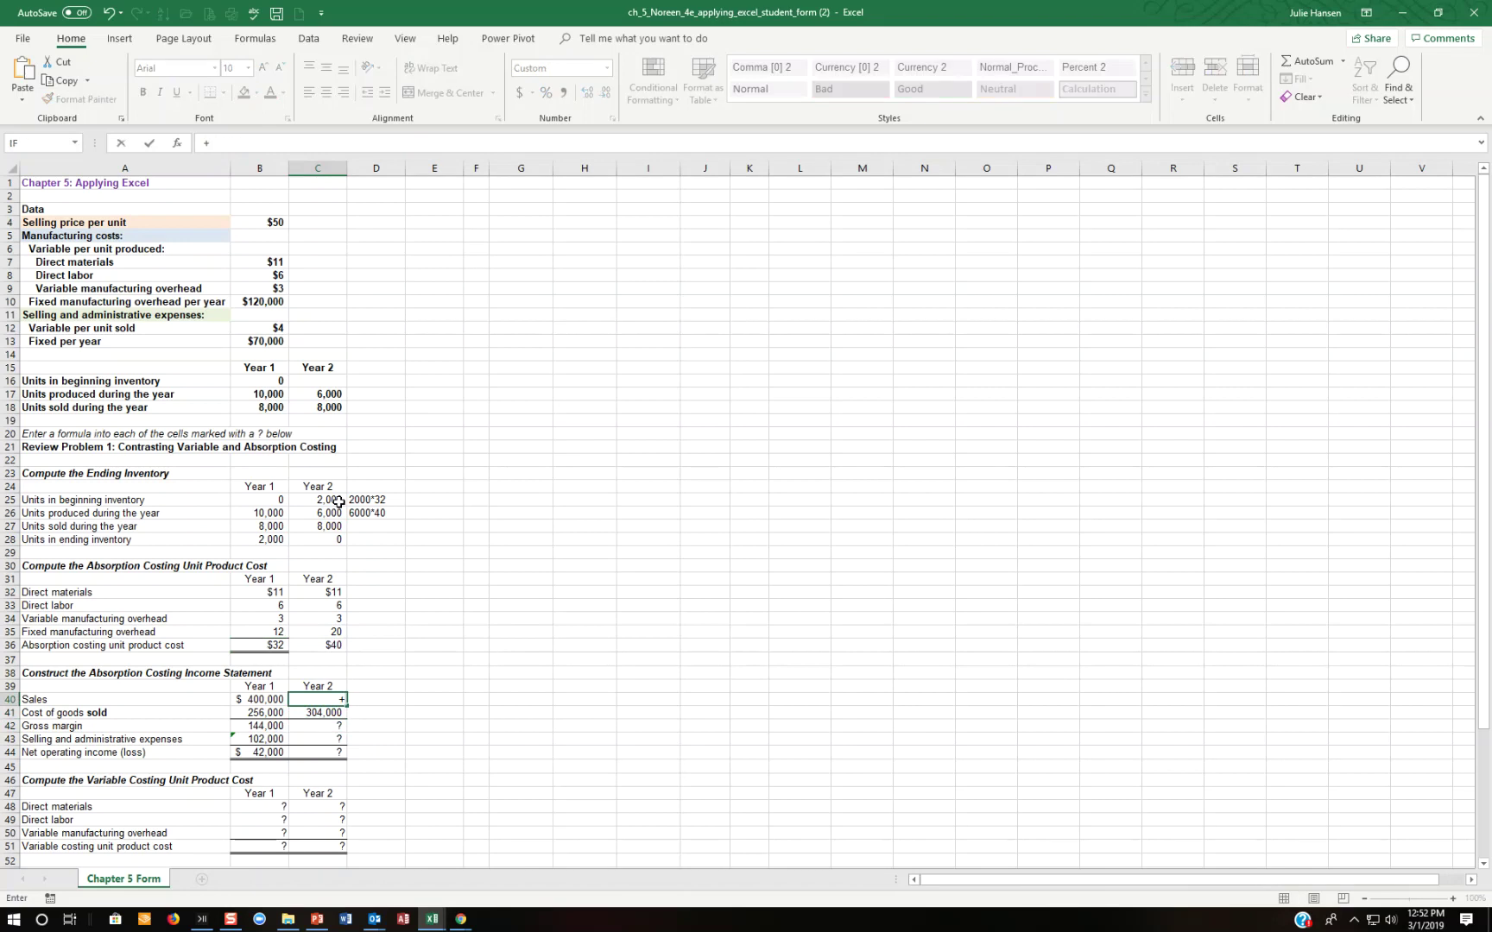
key(BackSpace)
text(+)
click(269, 223)
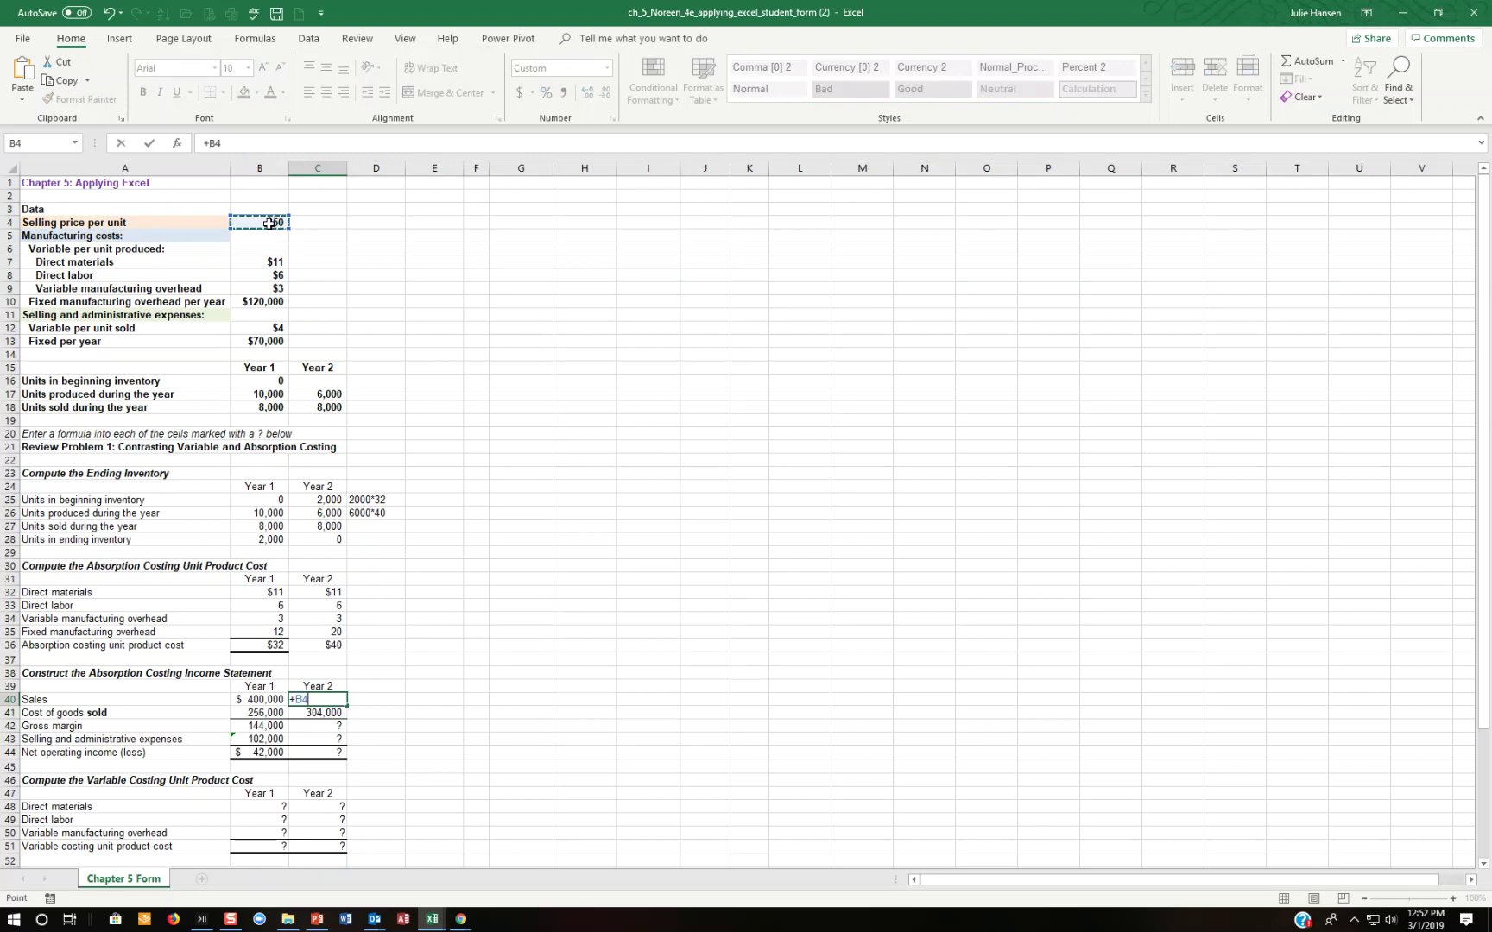
text(*)
click(326, 528)
key(Return)
- Calculate the Year 2 gross margin in C42 by subtracting cost of goods sold in C41 from sales in C40
key(Return)
text(+)
key(Up)
key(Up)
text(-)
key(Up)
key(Return)
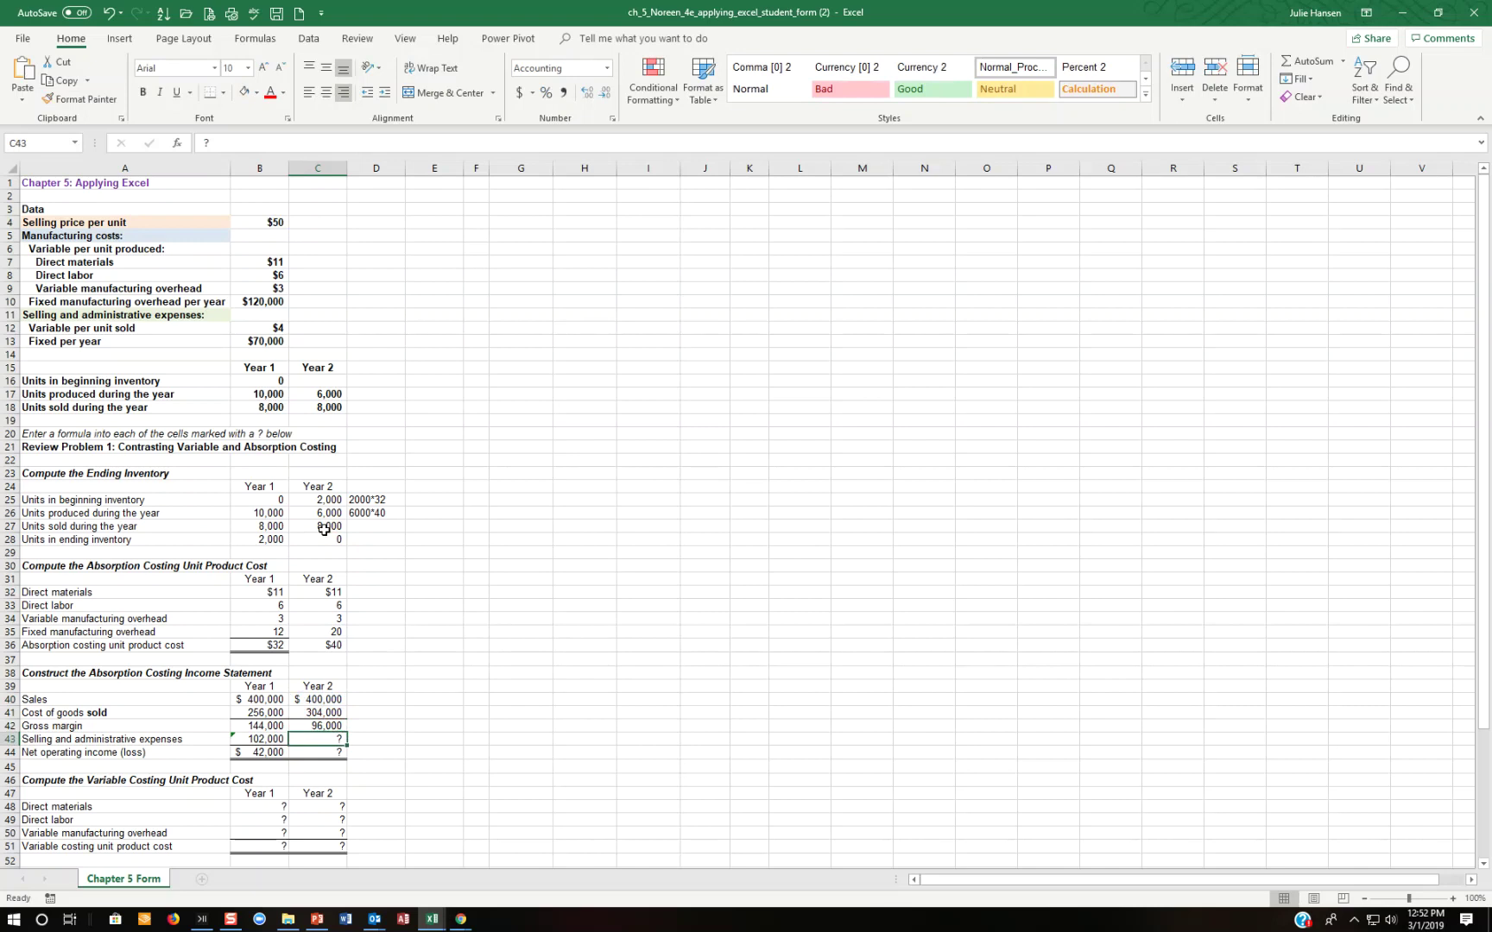
- Enter the Year 2 selling and administrative expenses in C43 as B13 plus the product of C27 and B12
text(+)
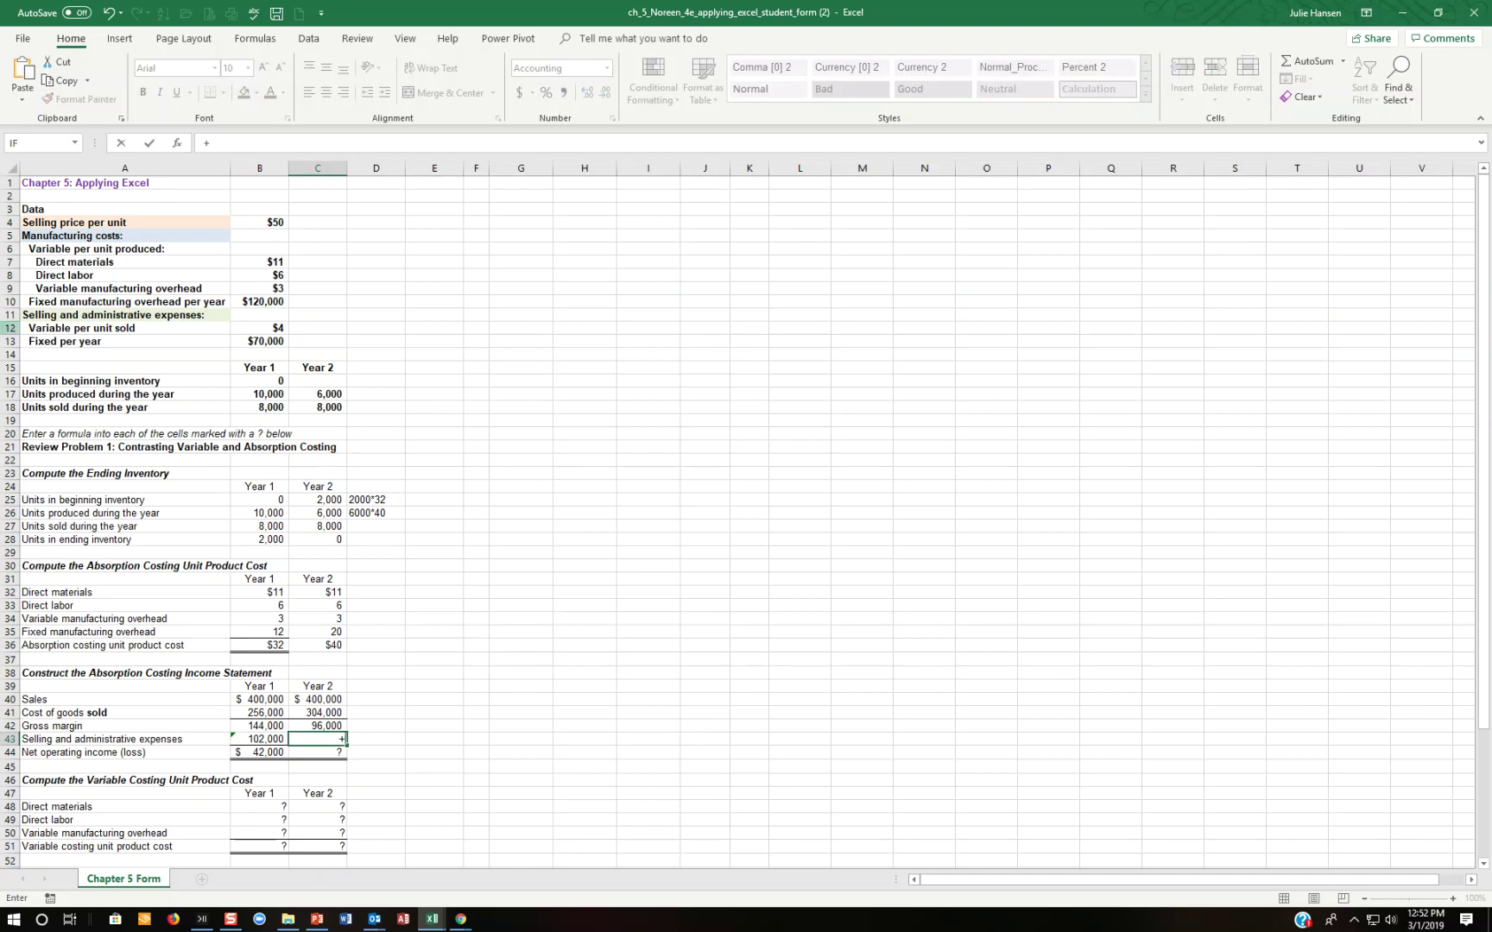
click(260, 341)
click(275, 143)
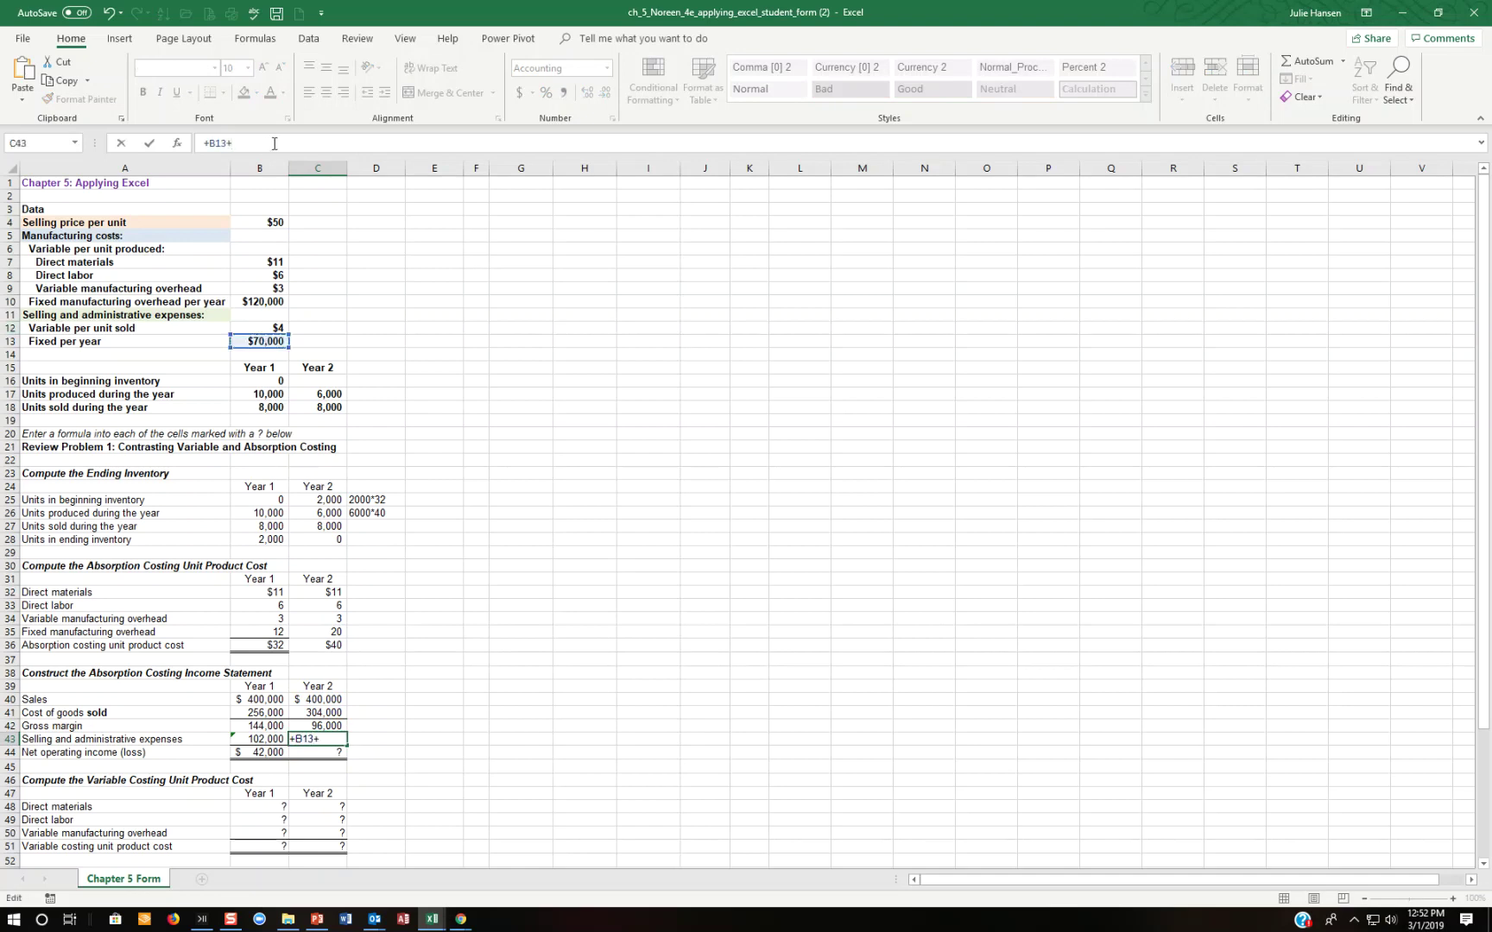
click(316, 528)
text(*)
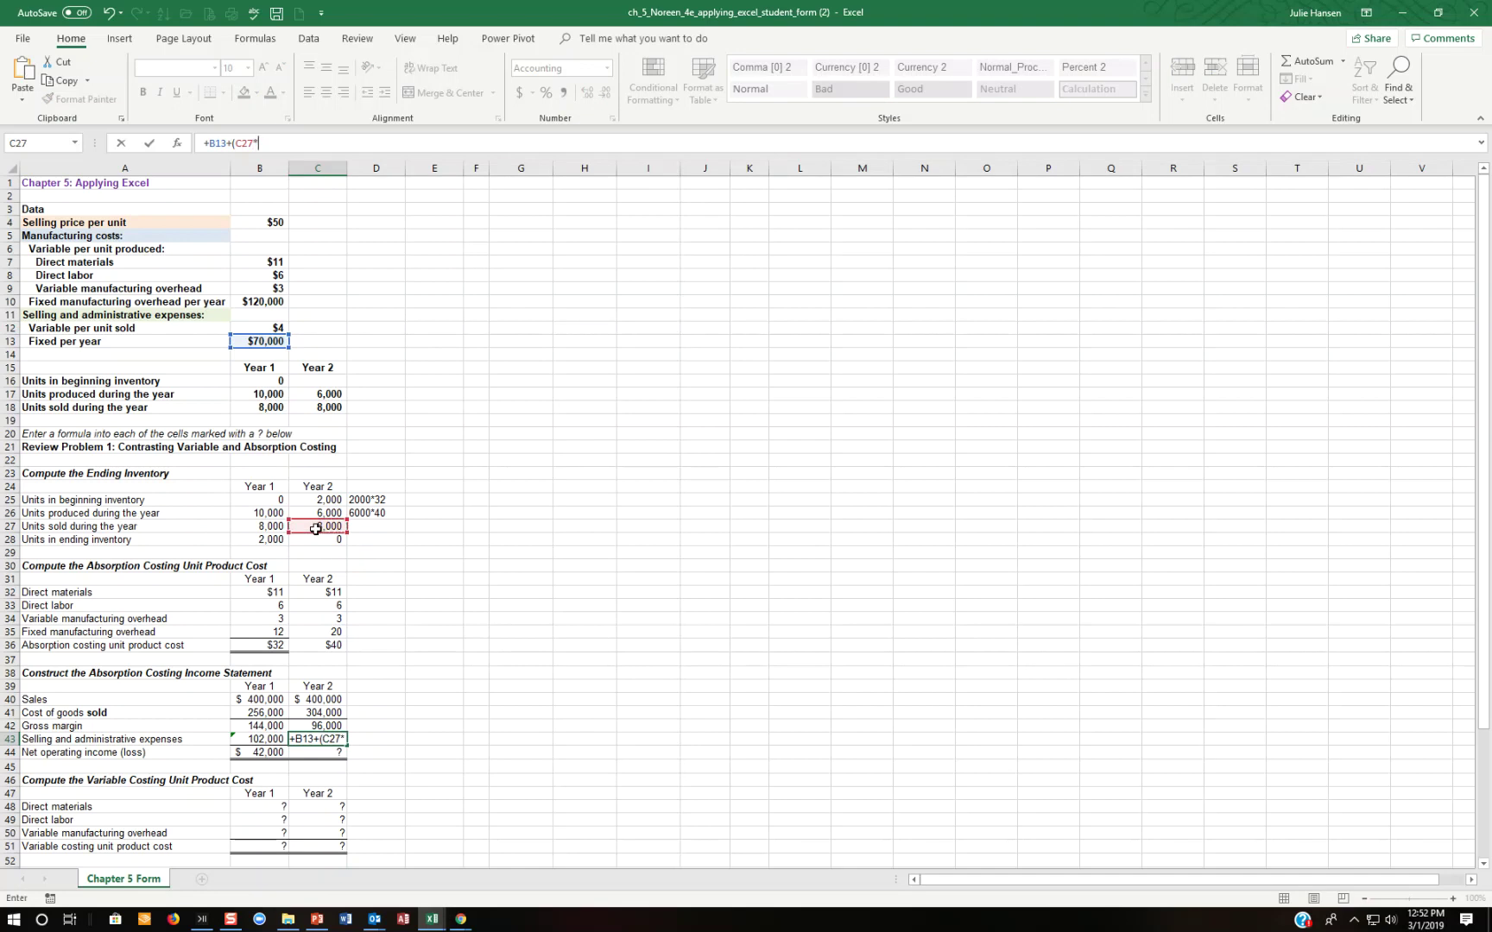
click(265, 329)
key(Return)
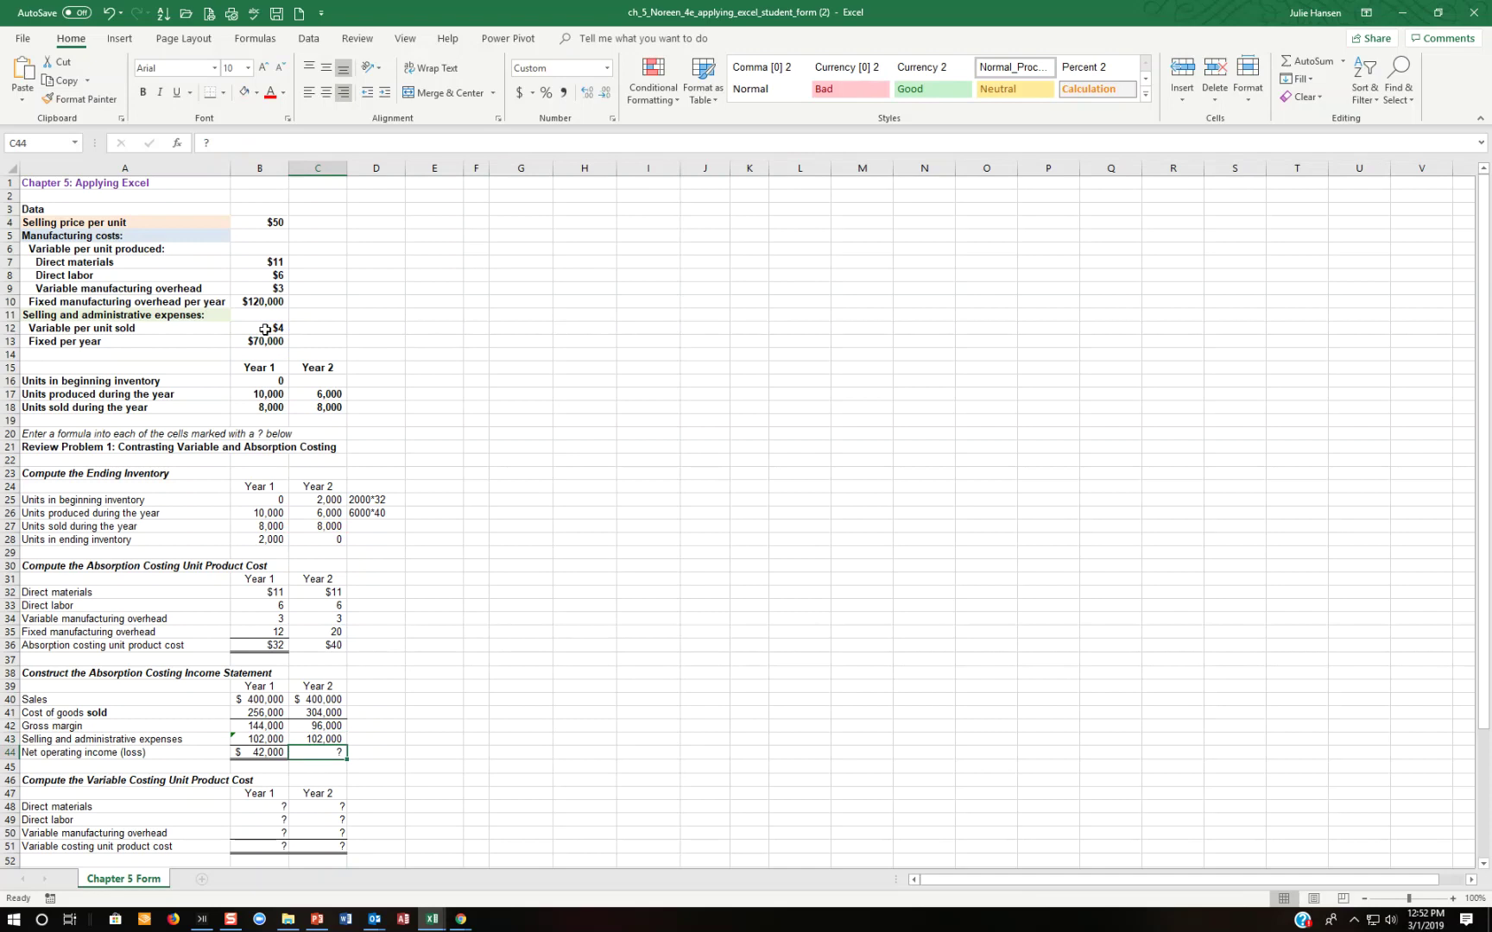
- Calculate the Year 2 net operating income in C44 by subtracting C43 from the gross margin in C42
text(+)
key(Up)
key(Up)
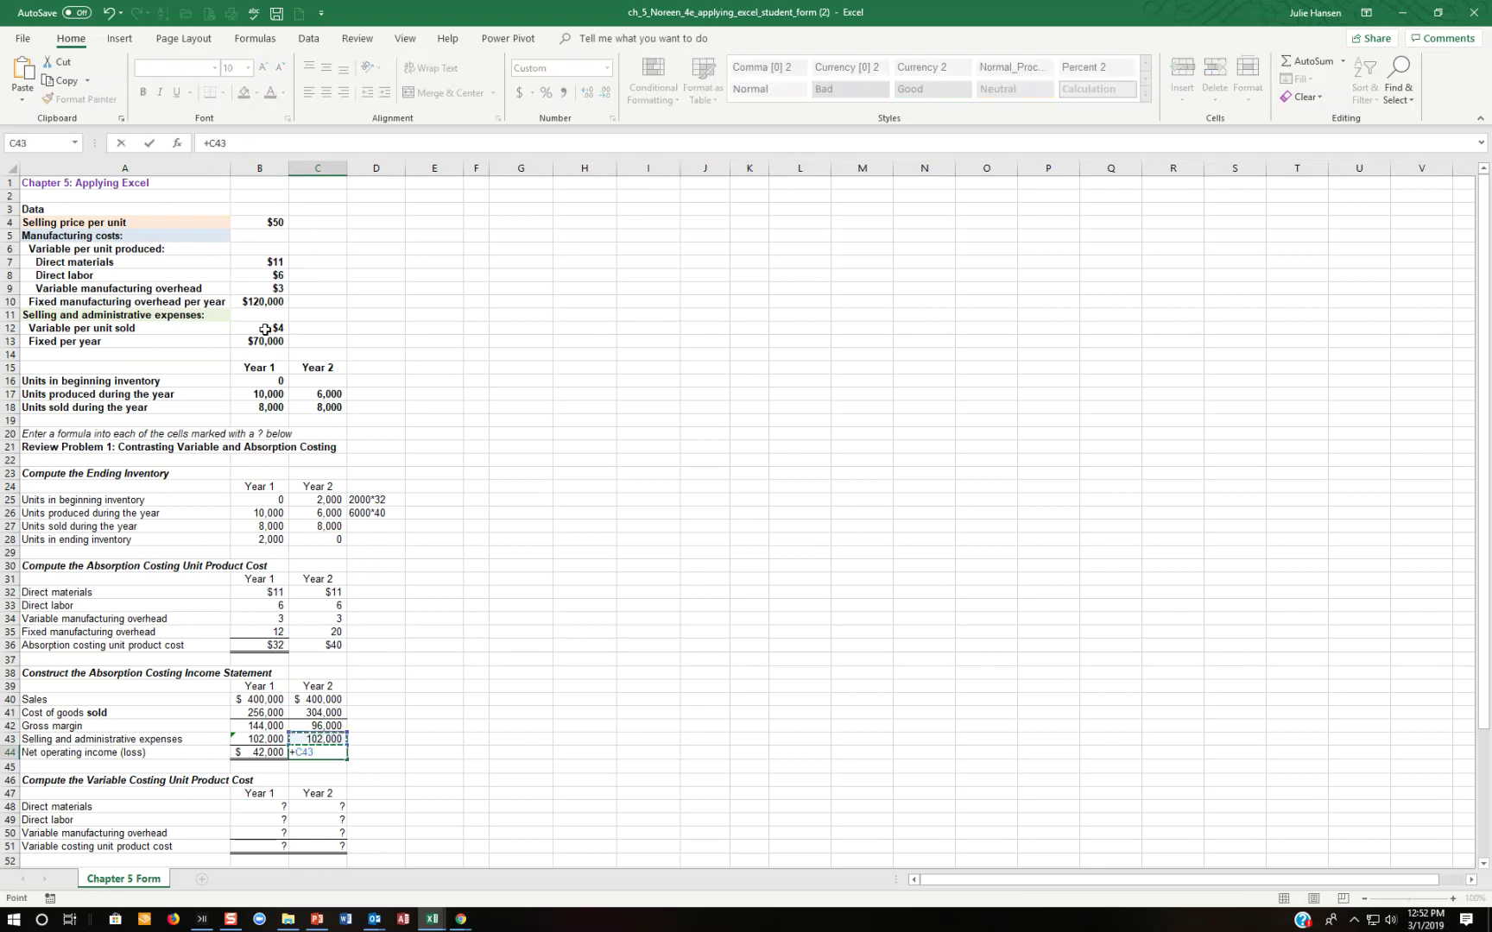
text(-)
key(Up)
key(Return)
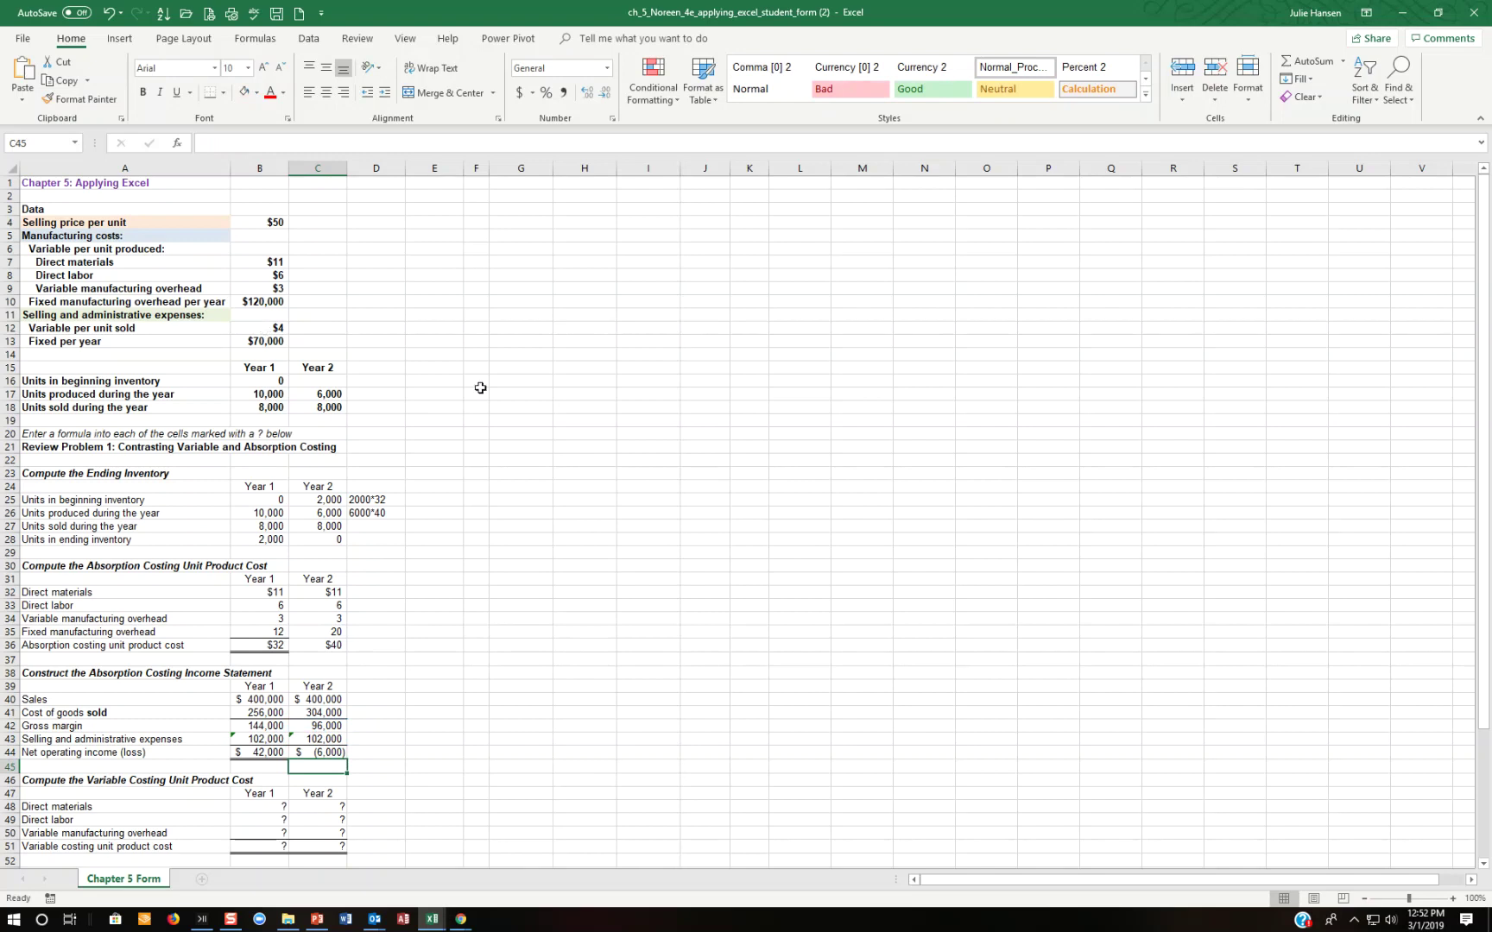
- Hide rows 23 through 44, covering the ending inventory and absorption costing sections
scroll(574, 665, down, 4)
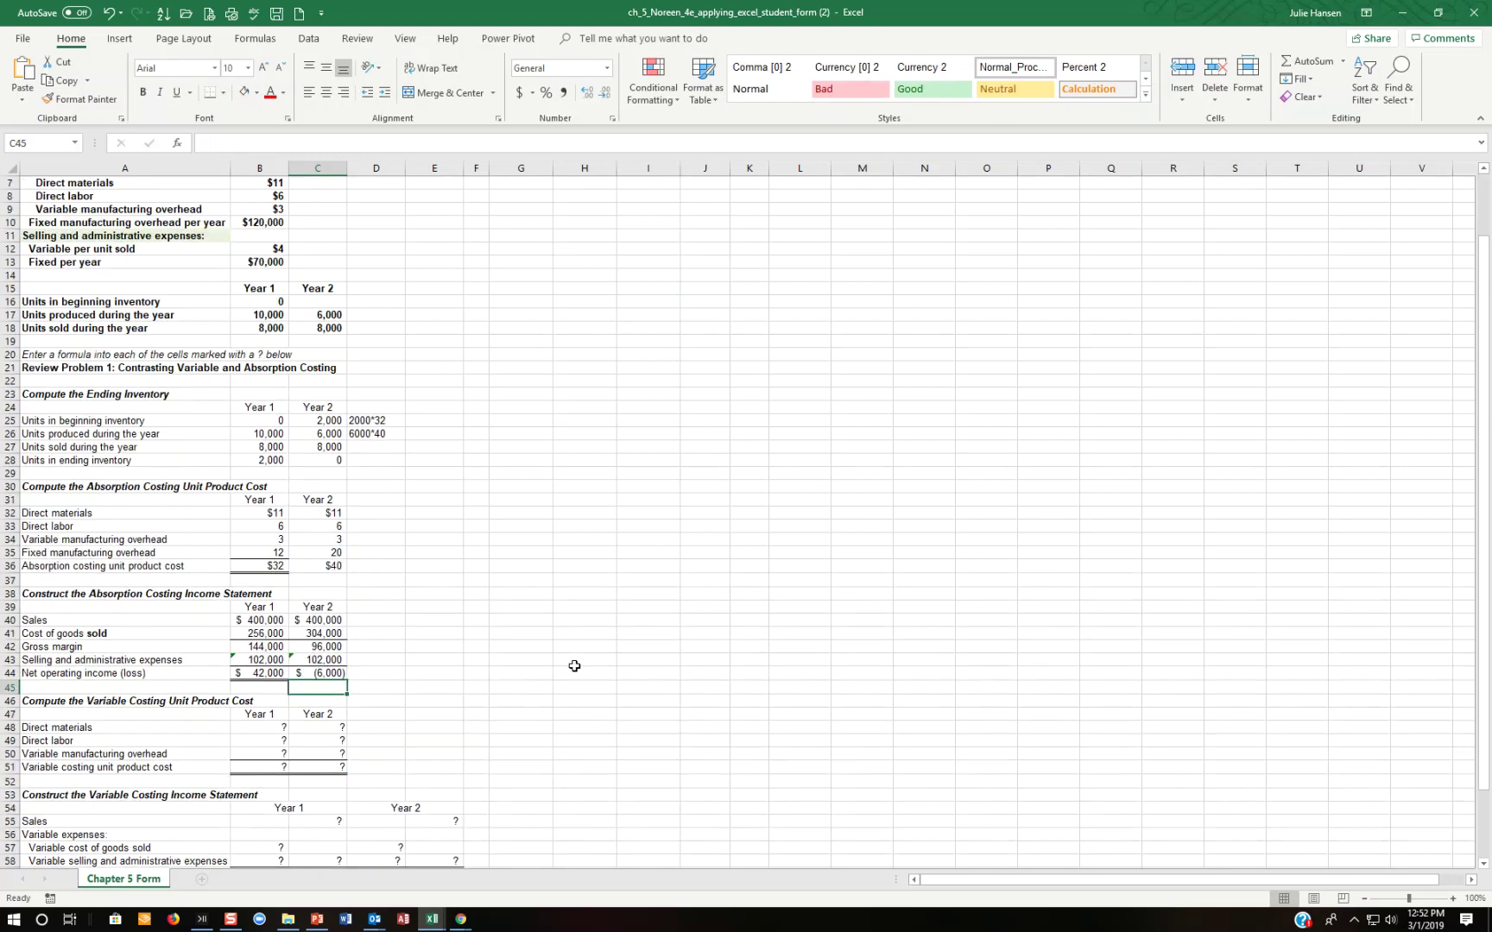
scroll(574, 666, down, 1)
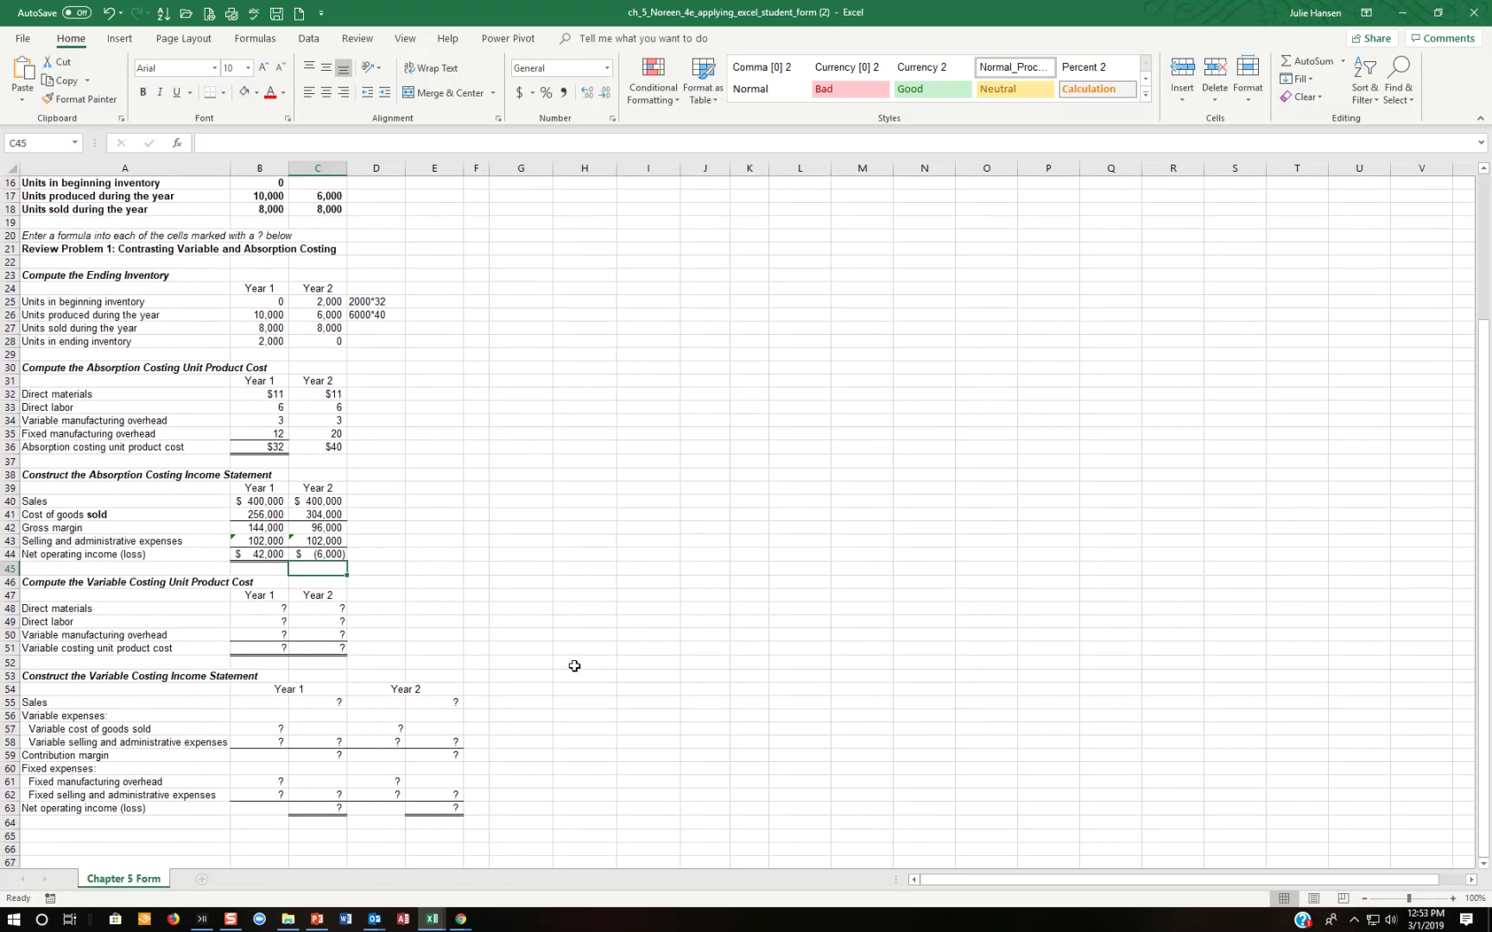
click(266, 608)
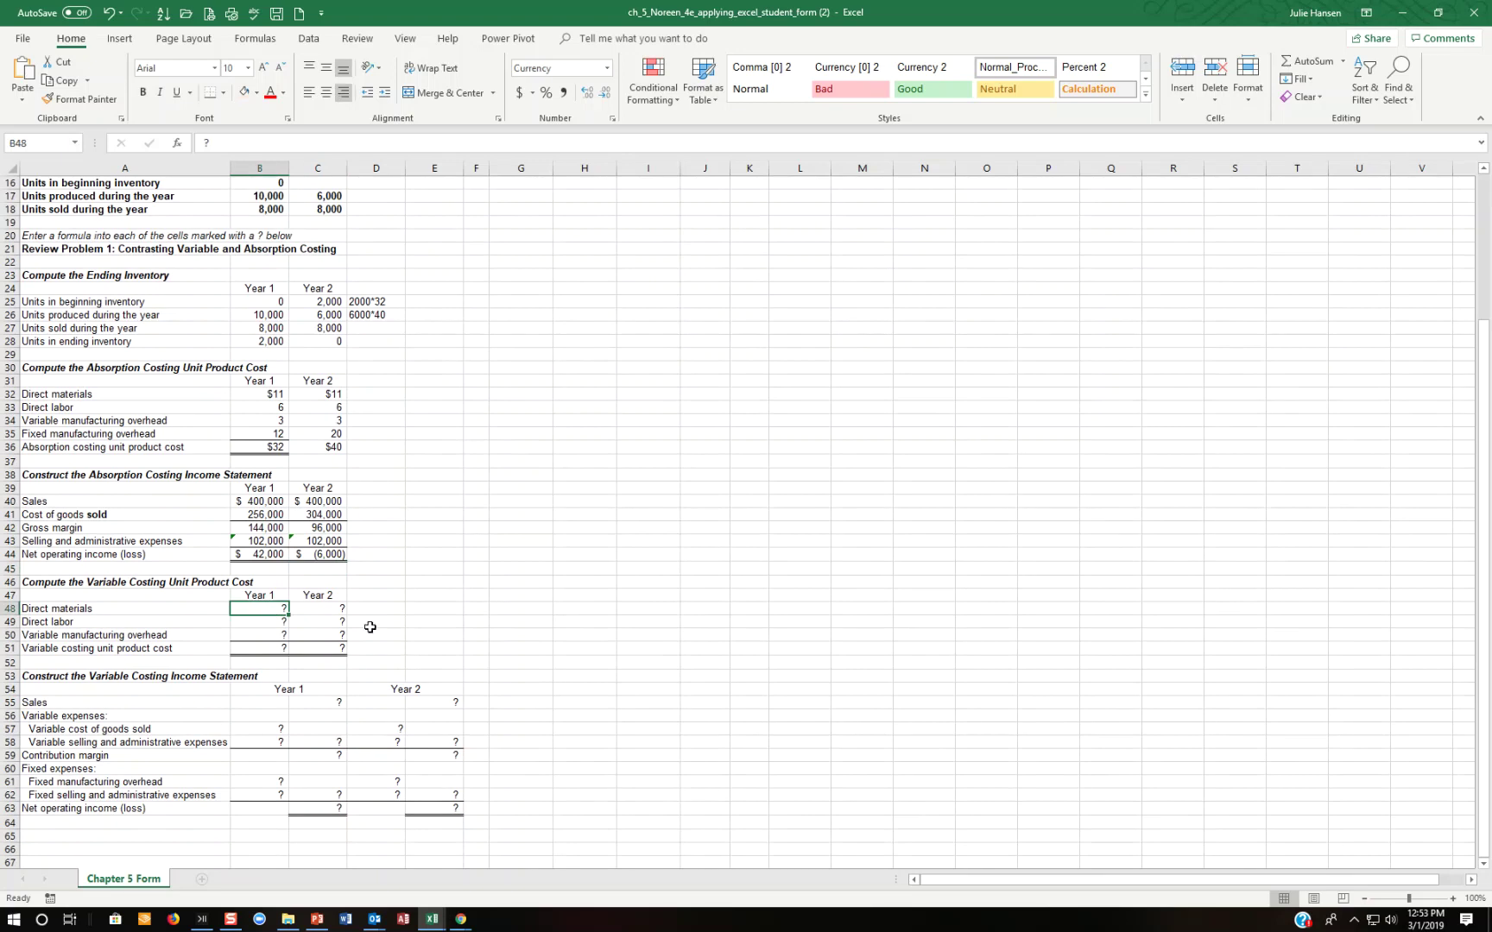
scroll(370, 627, up, 2)
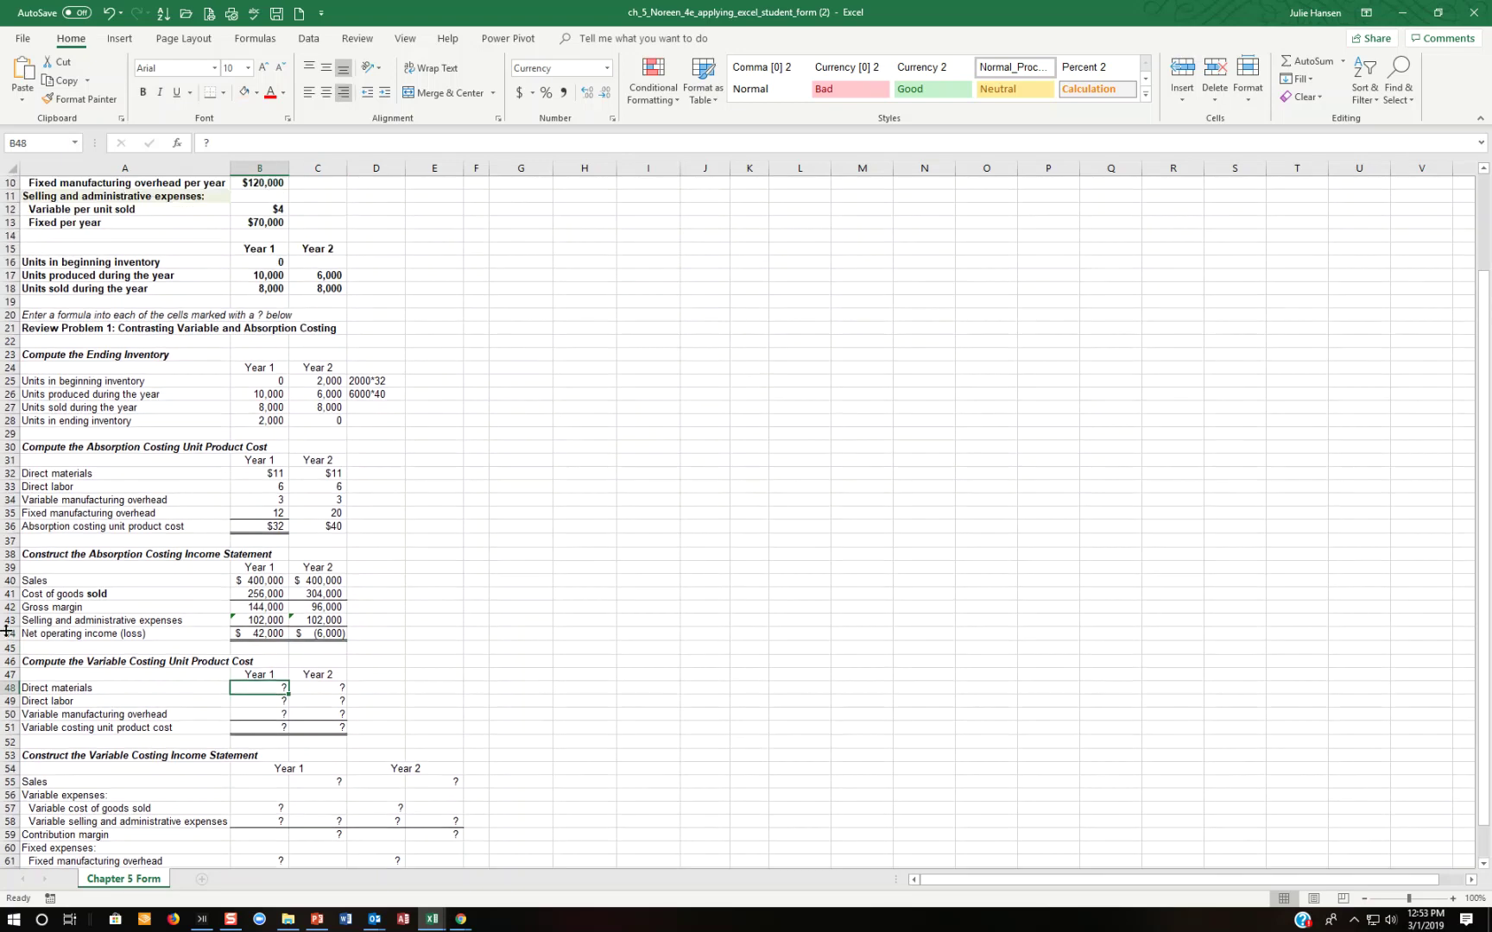
drag(6, 631, 52, 355)
right_click(41, 374)
click(82, 588)
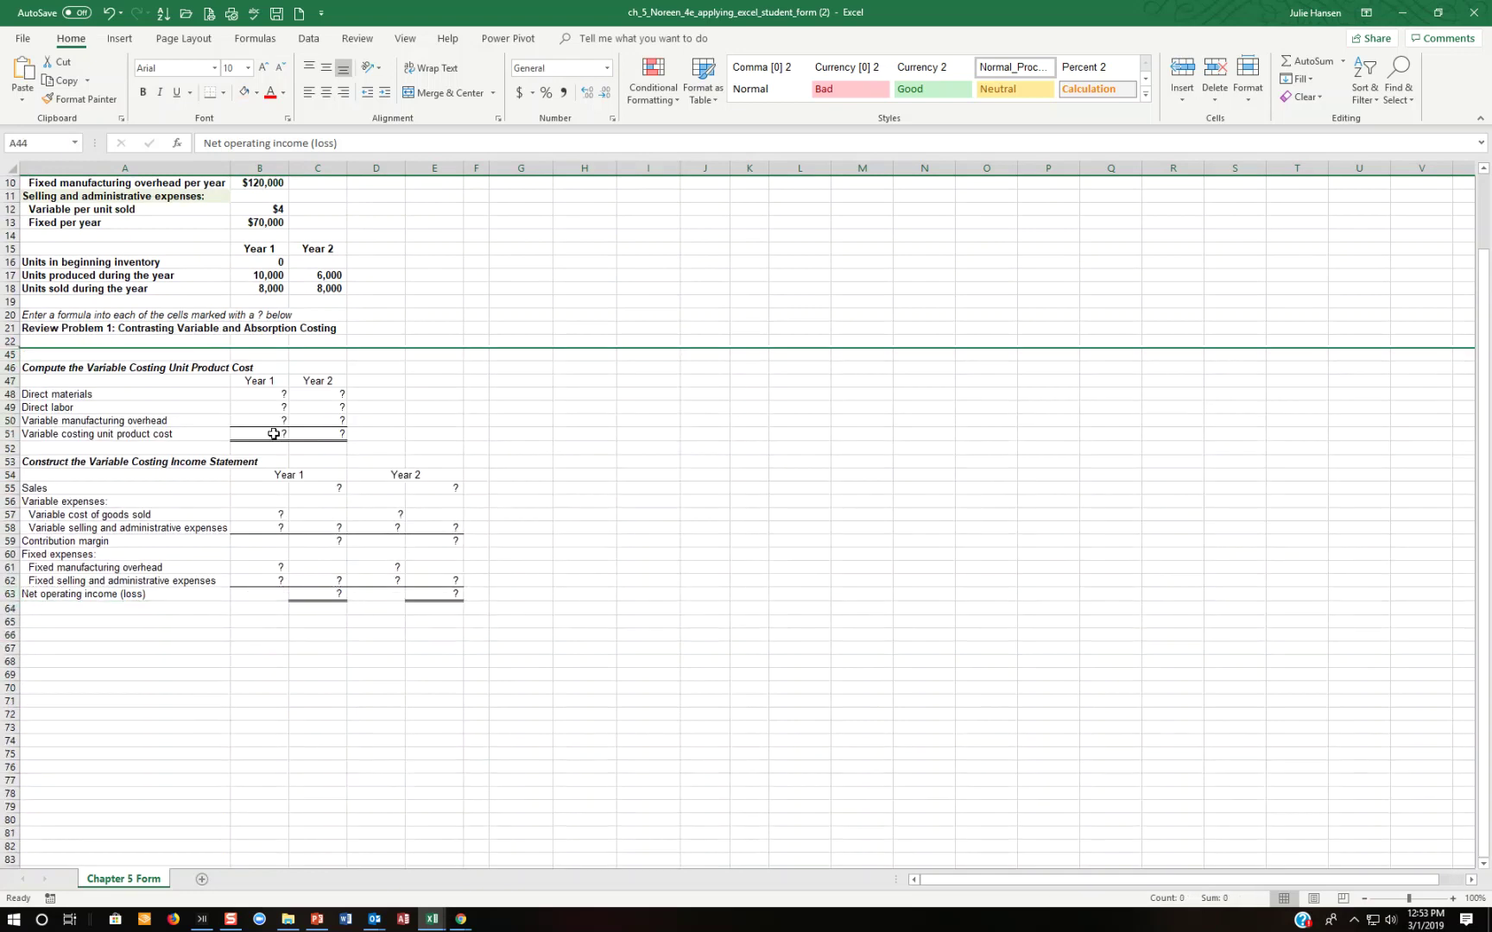
- Link the Year 1 variable costing direct materials, direct labor and variable overhead in B48:B50 to data cells B7, B8 and B9
click(275, 394)
text(+)
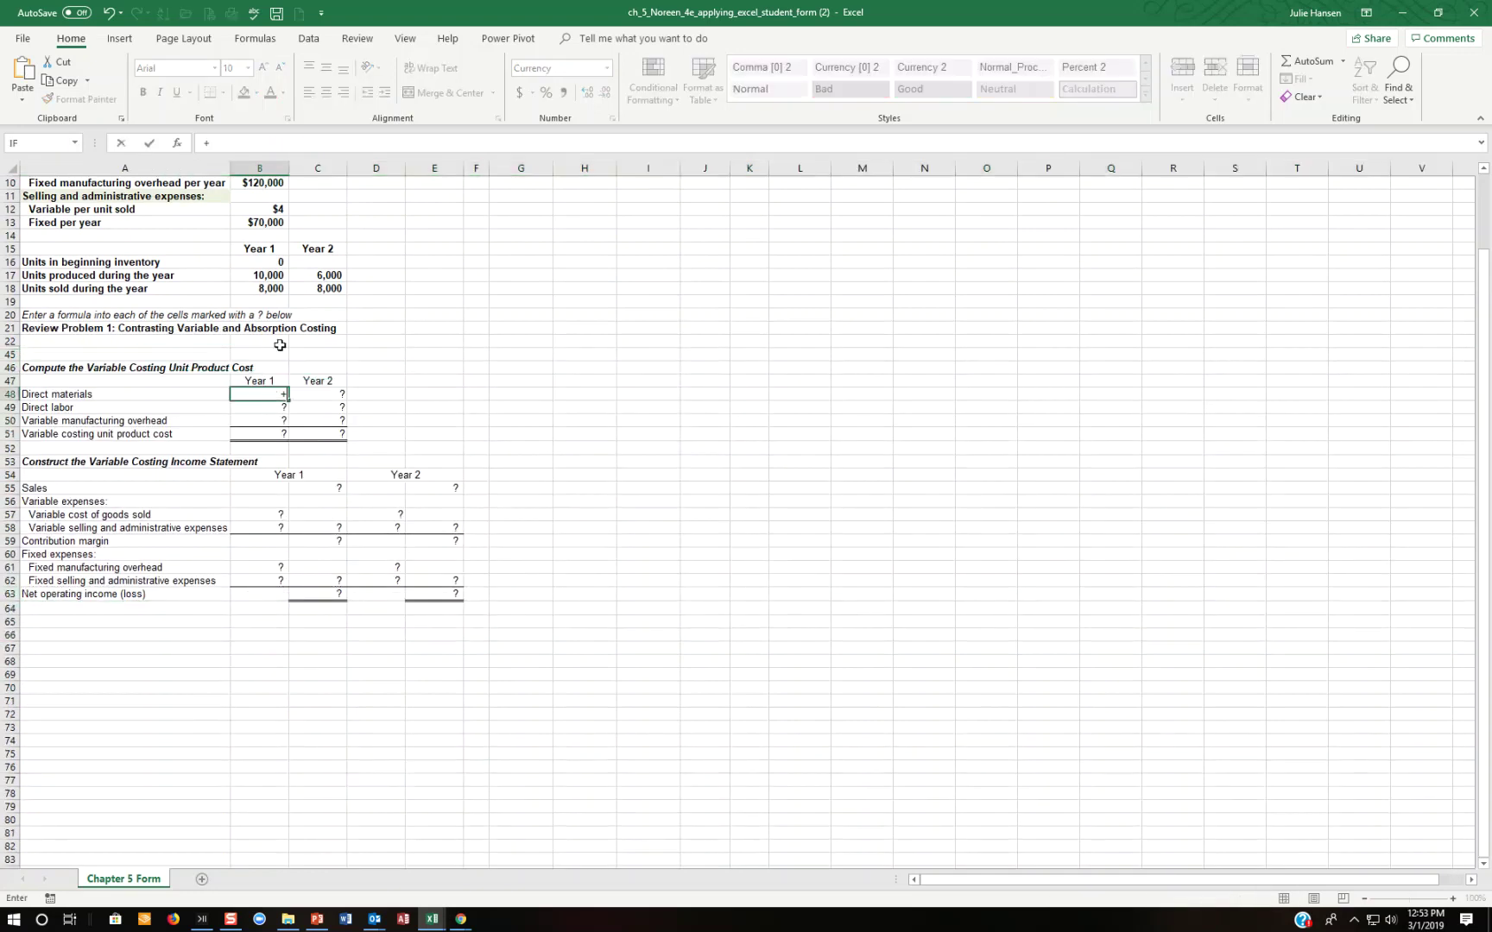
scroll(349, 306, up, 3)
click(258, 263)
key(Return)
text(+)
click(270, 277)
key(Return)
text(+)
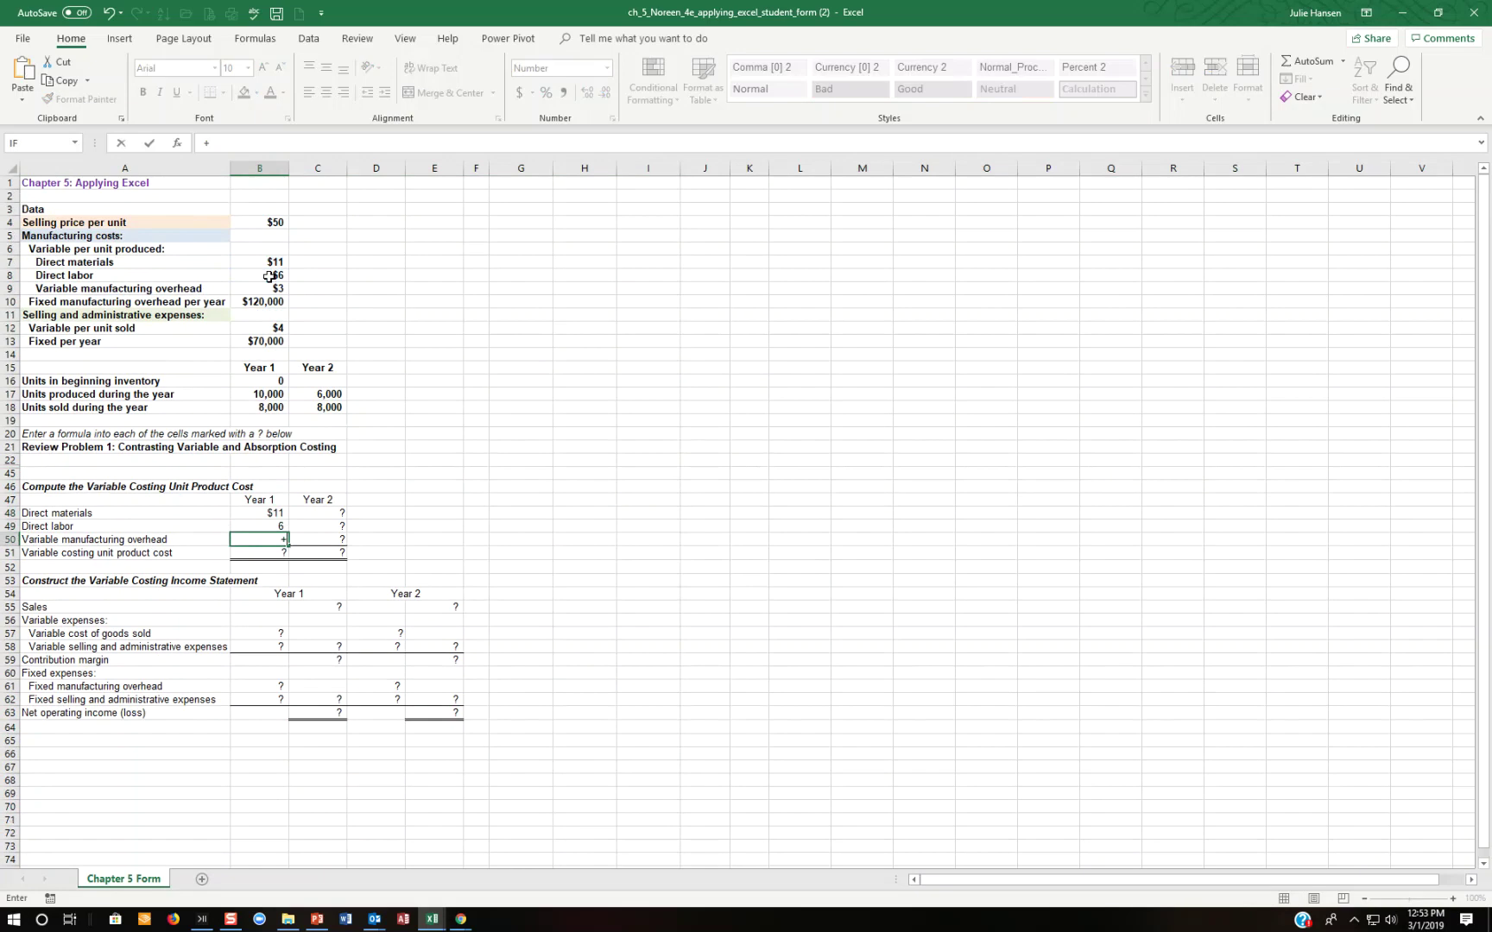
click(271, 291)
key(Return)
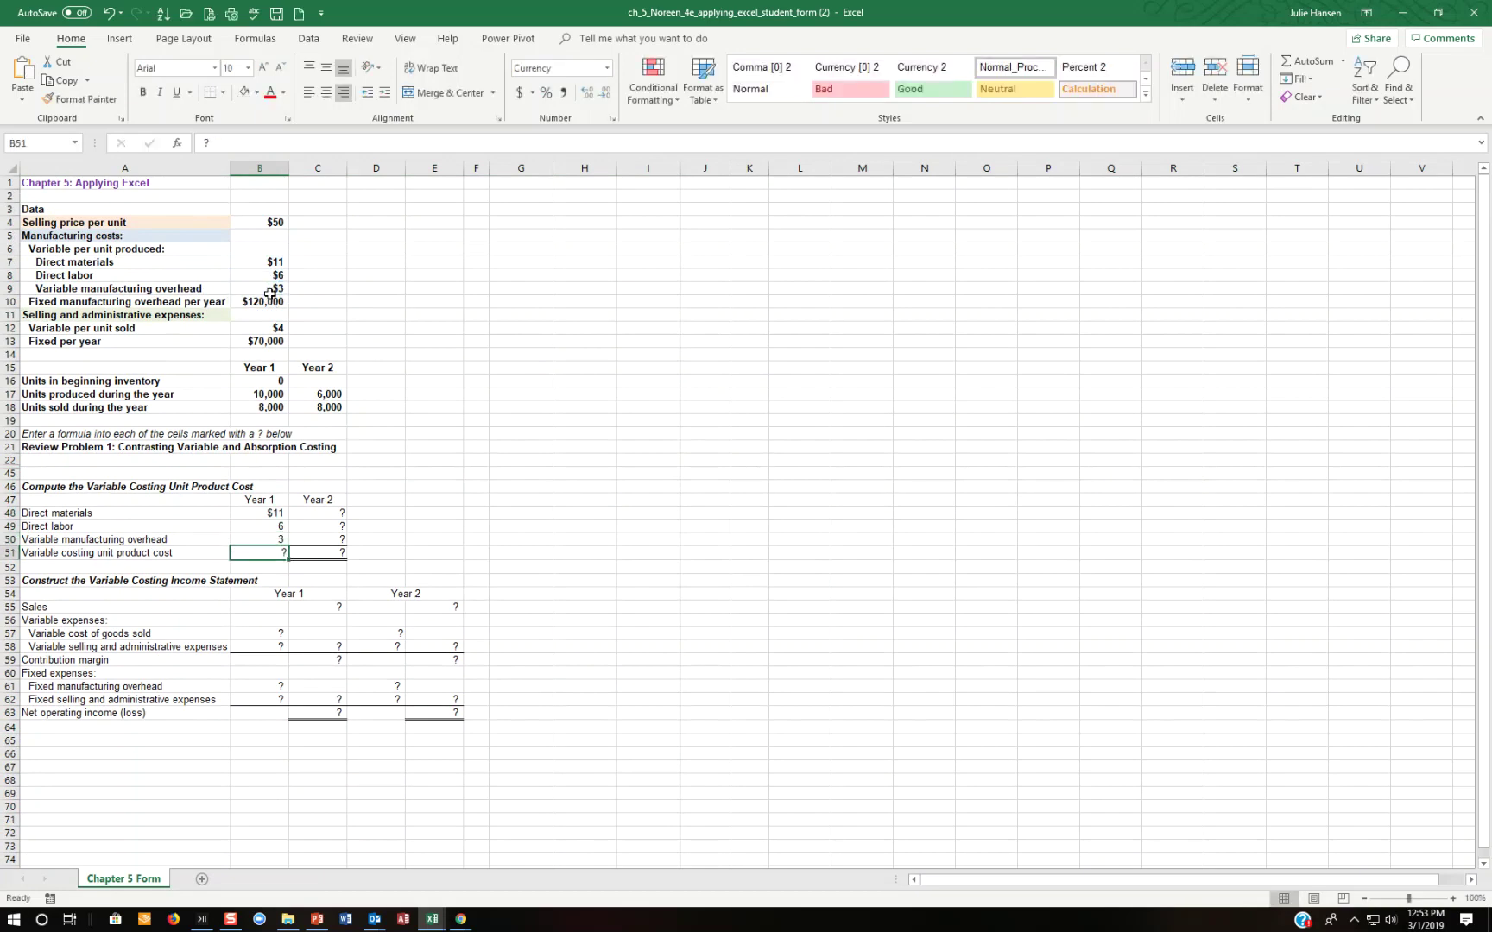
- Total the Year 1 variable costing unit product cost in B51 with a SUM of B48:B50
text(@sum()
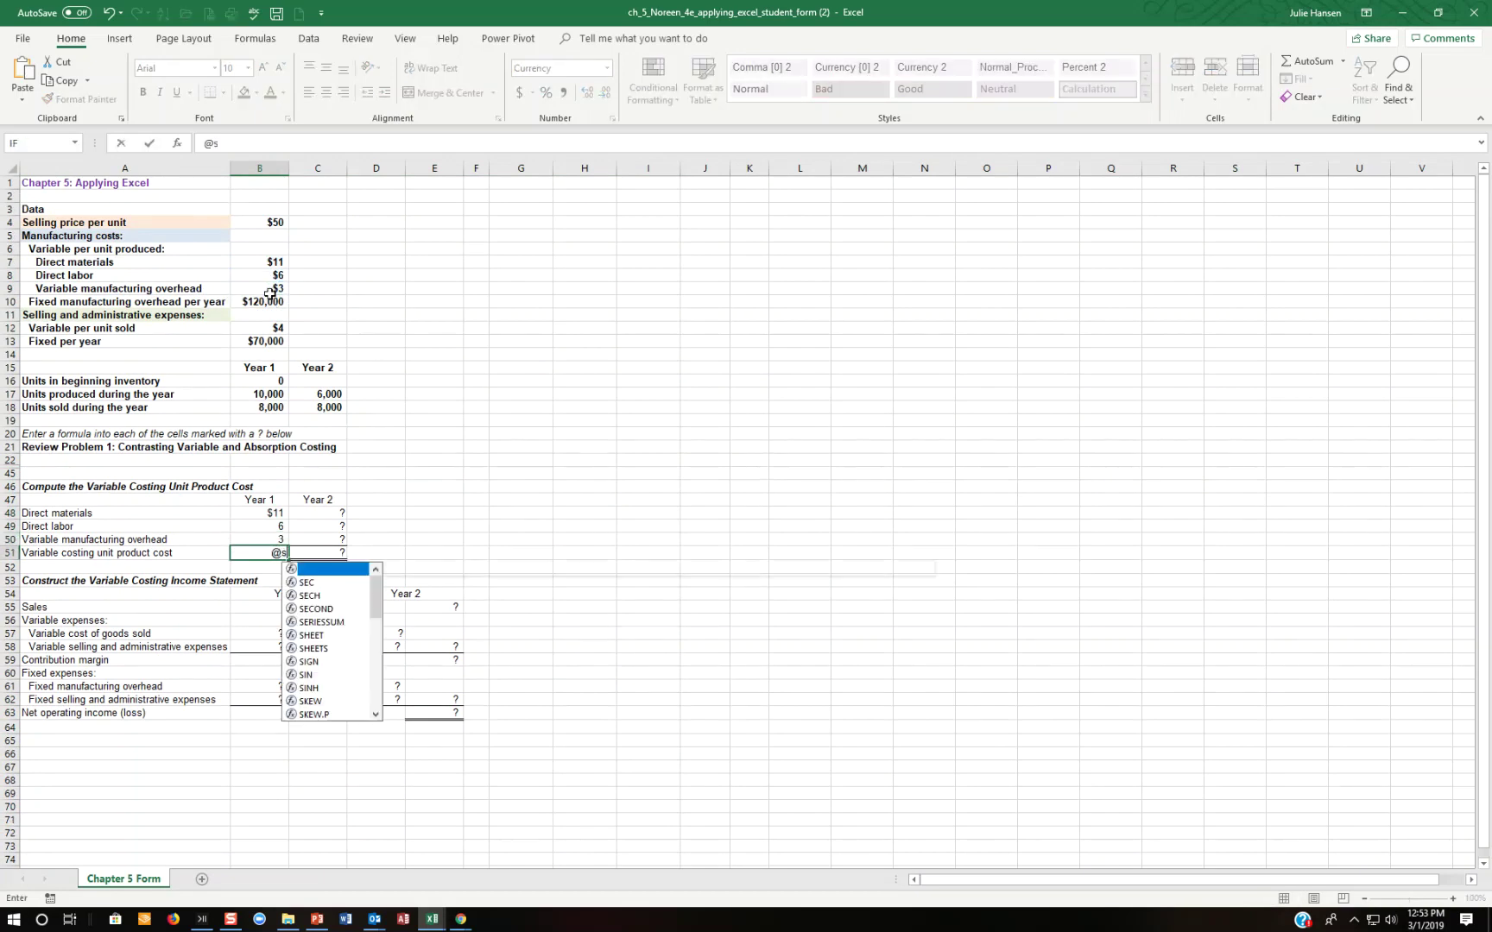
key(Up)
key(shift+Up)
key(shift+Up)
key(Return)
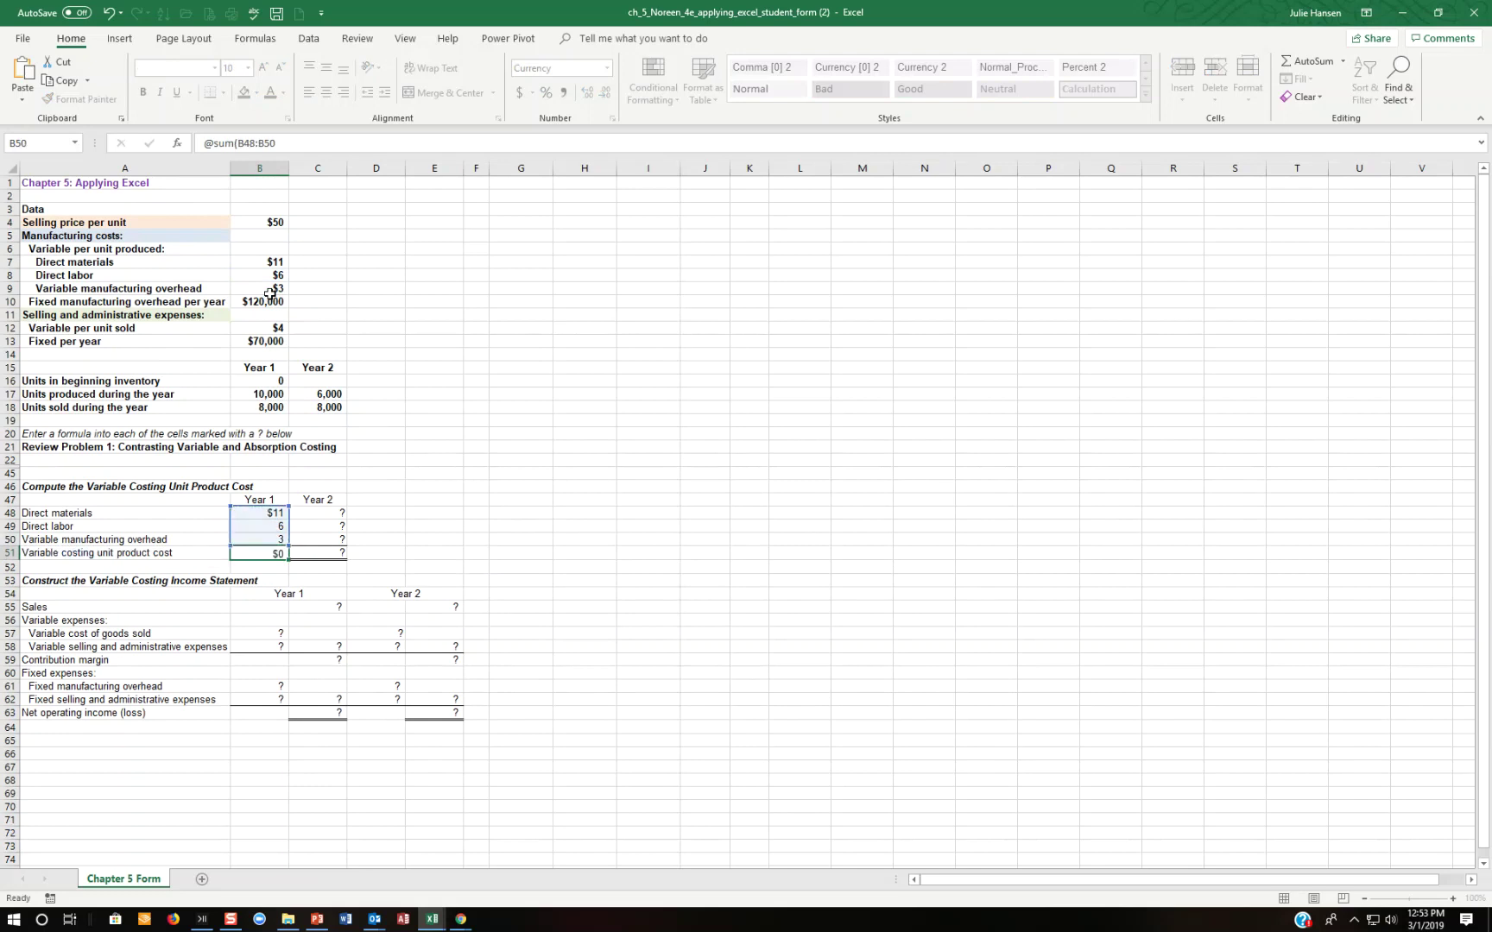
- Enter +B51 as the Year 1 variable cost of goods sold in B57
key(Down)
key(Down)
key(Down)
key(Down)
key(Down)
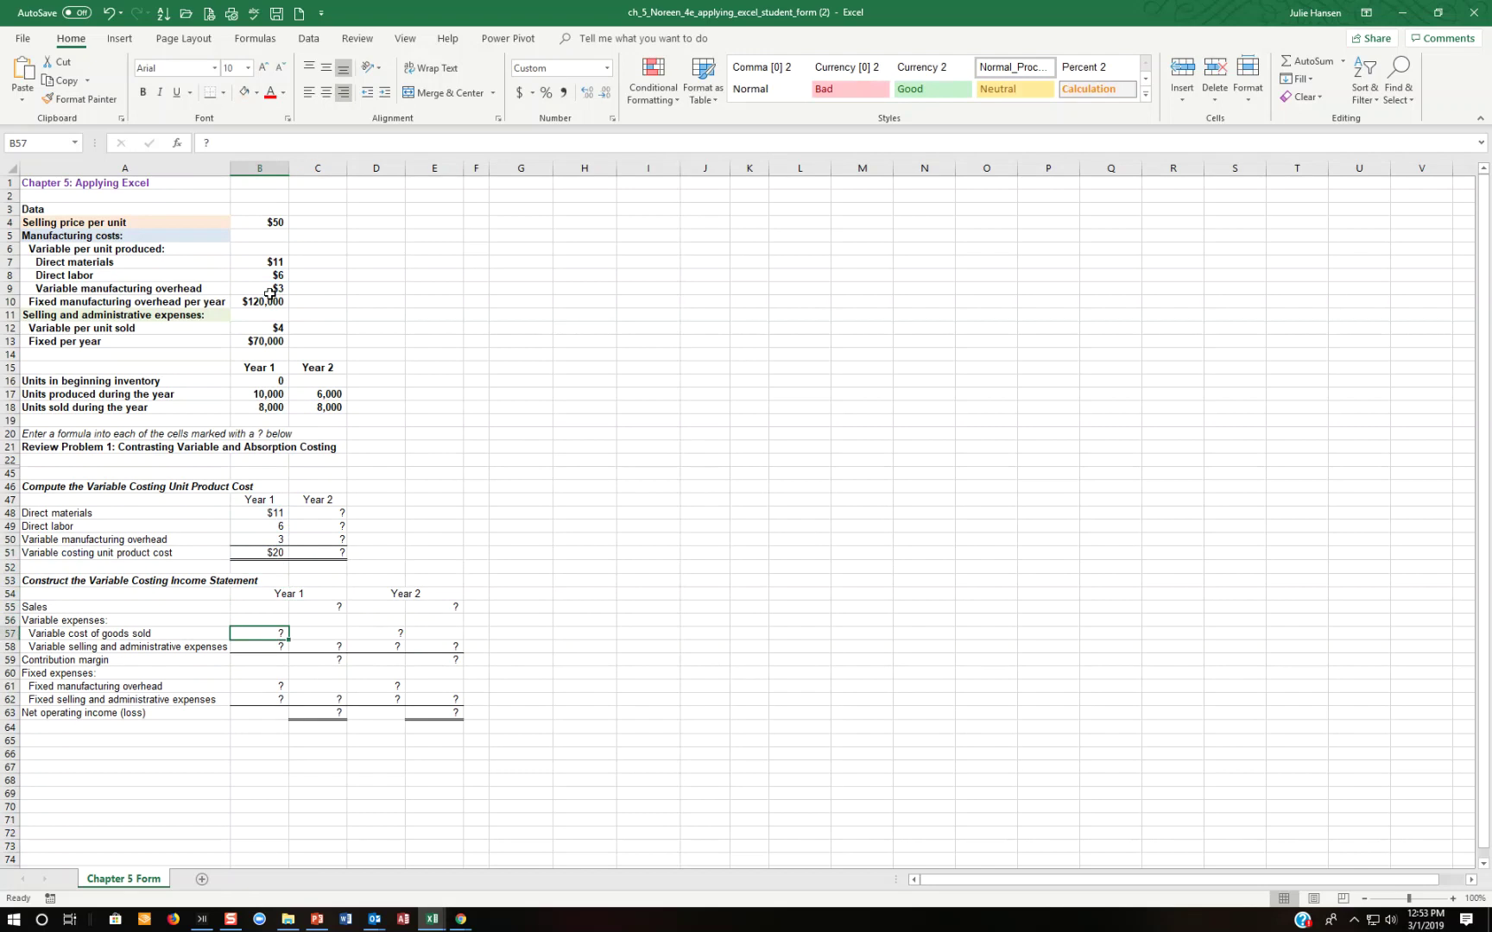
text(+)
click(255, 552)
key(Return)
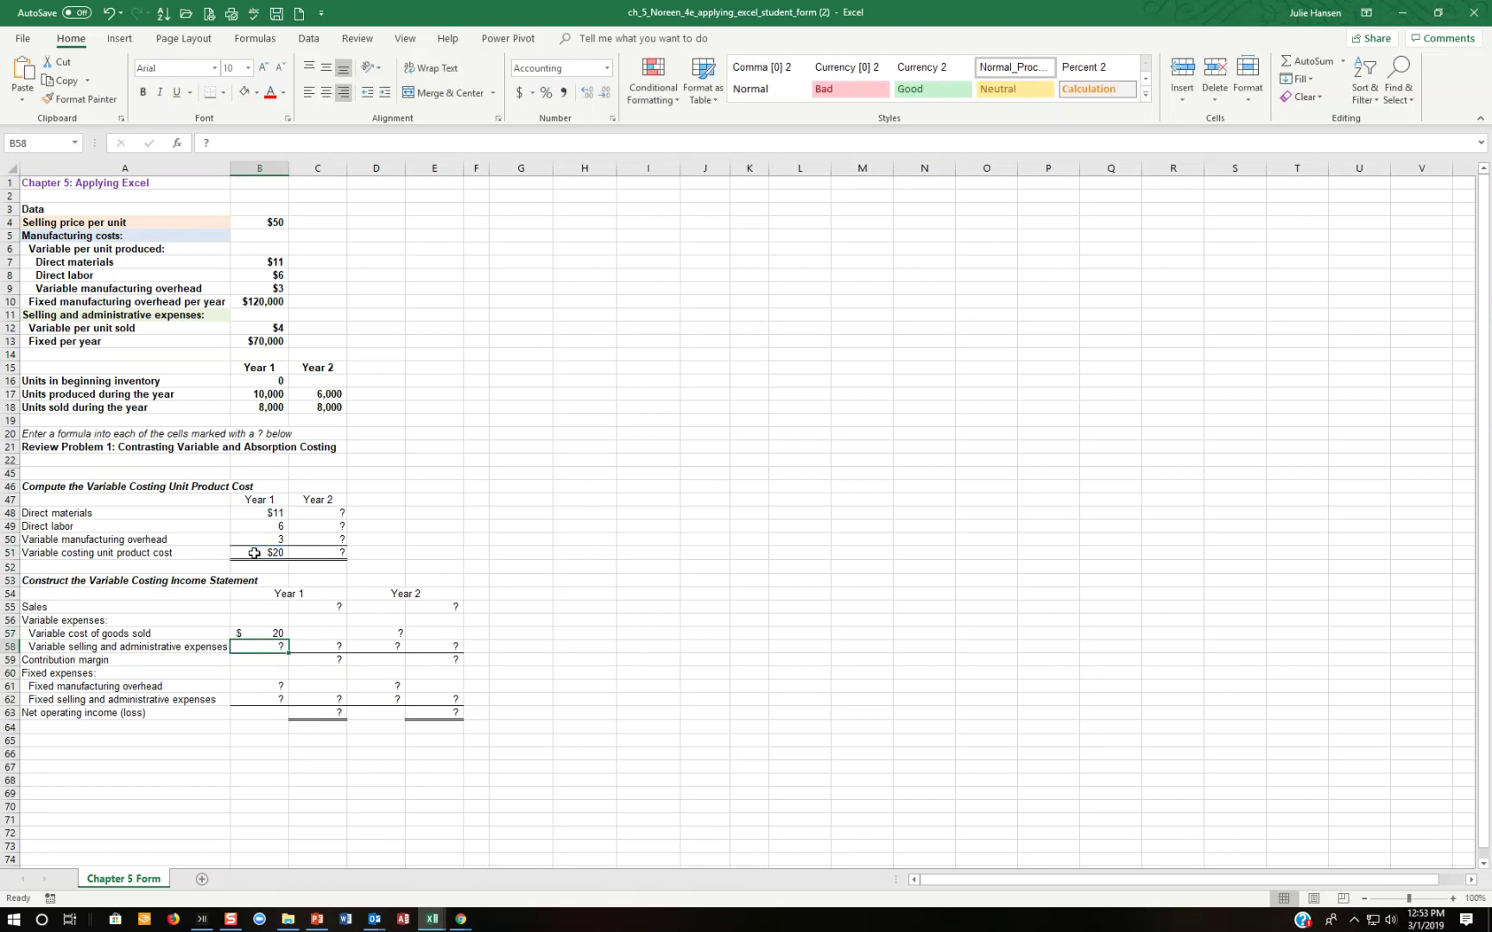
- Calculate the Year 1 variable selling and administrative expenses in B58 with the formula +B12*B18
text(+)
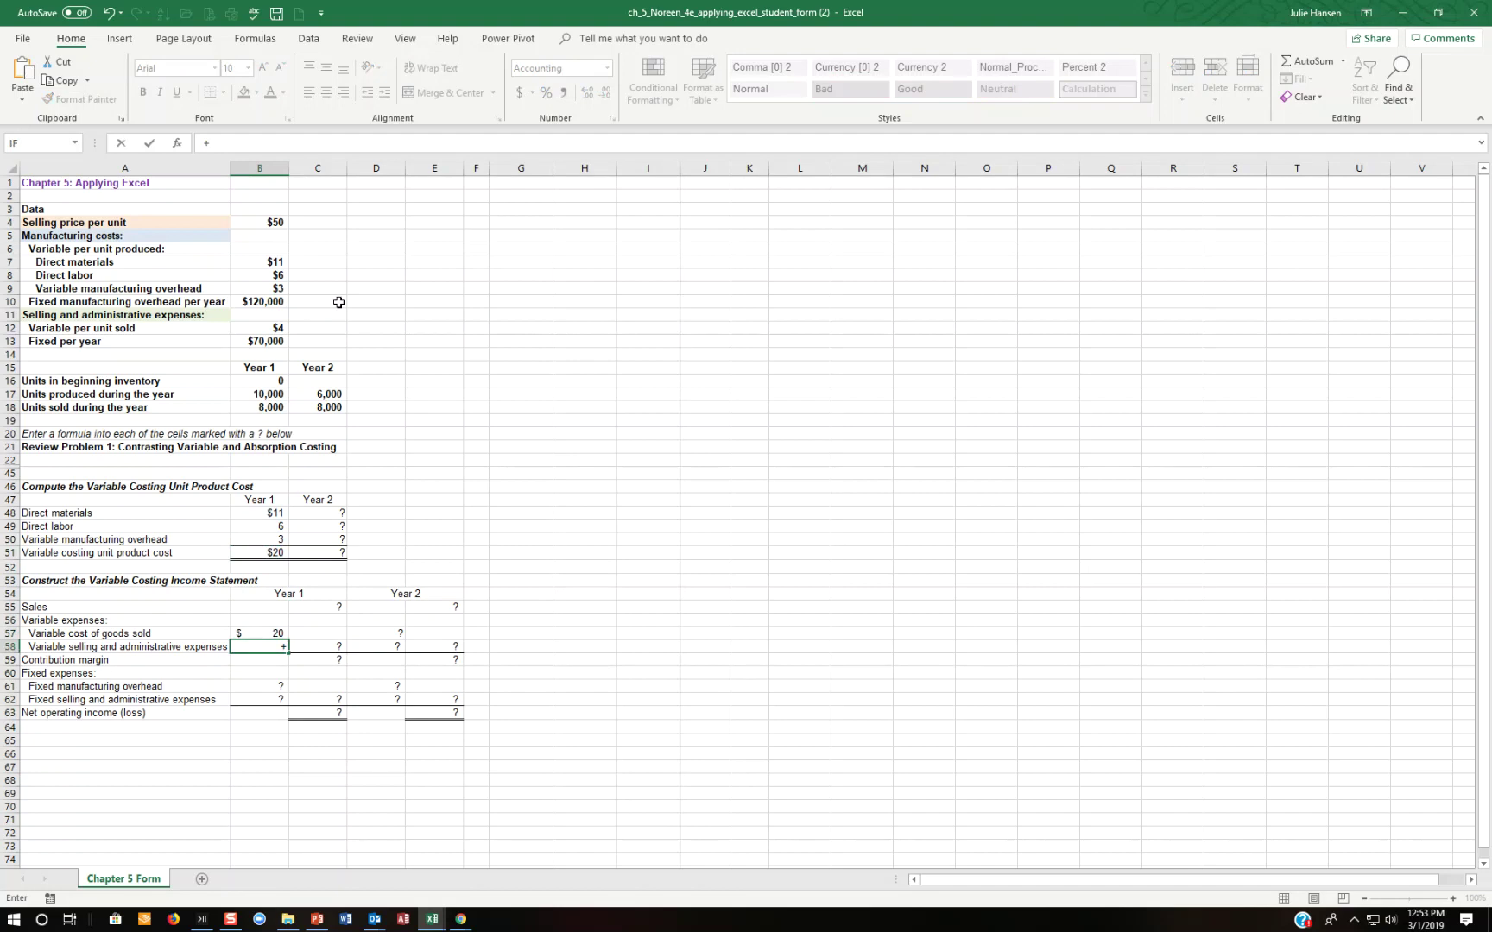
click(271, 329)
text(*)
click(260, 405)
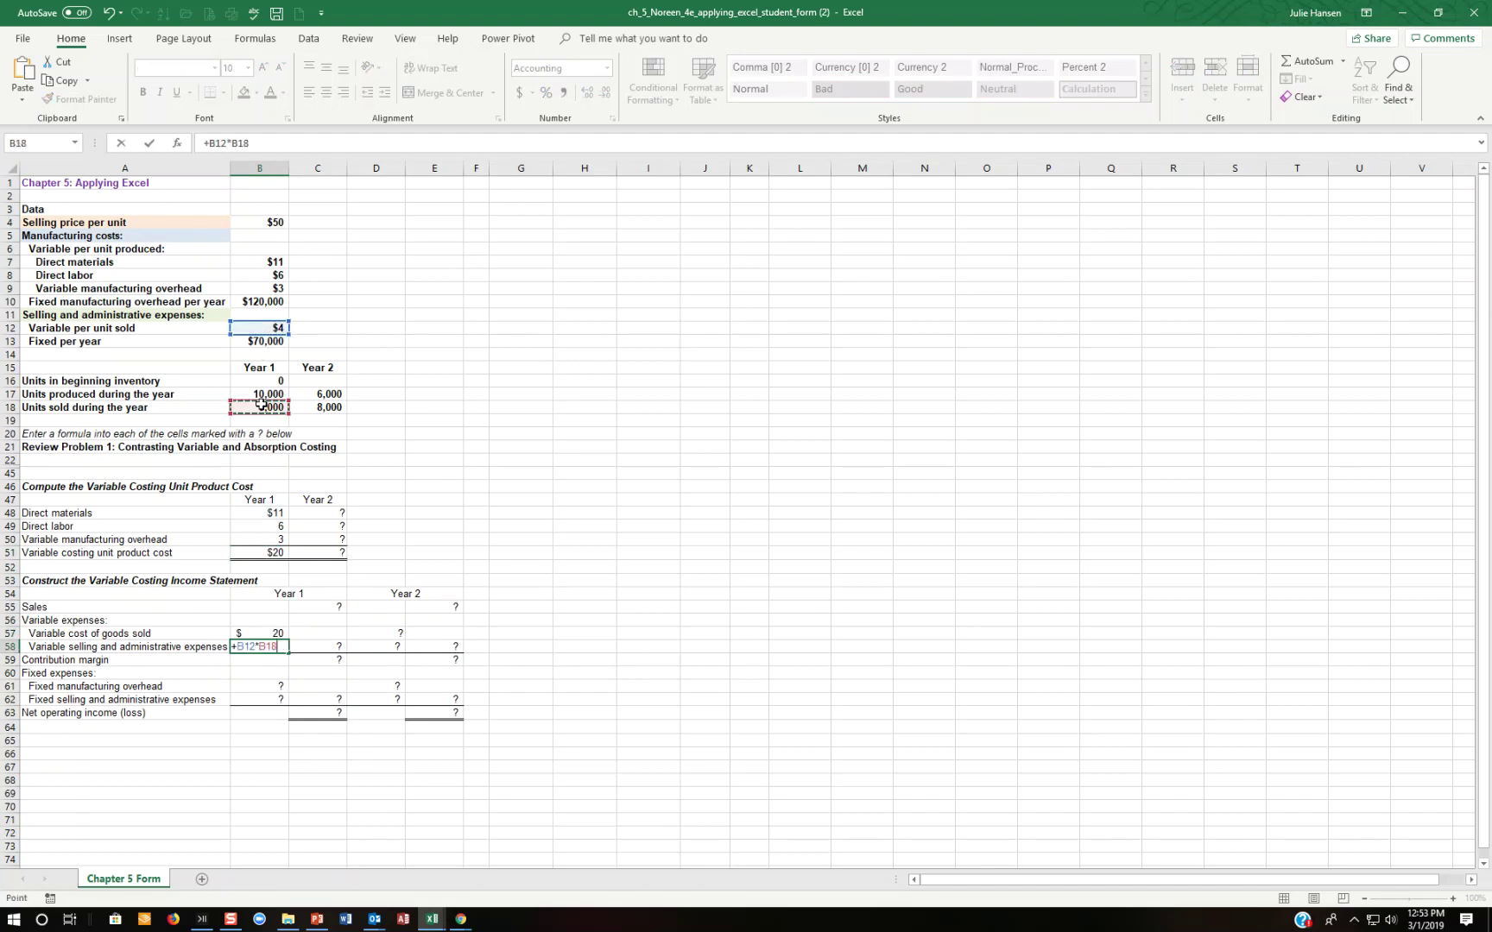
key(Return)
- Change the Year 1 variable cost of goods sold in B57 to +B18*B51, units sold times unit product cost
key(Up)
key(Up)
text(+)
click(249, 407)
text(*)
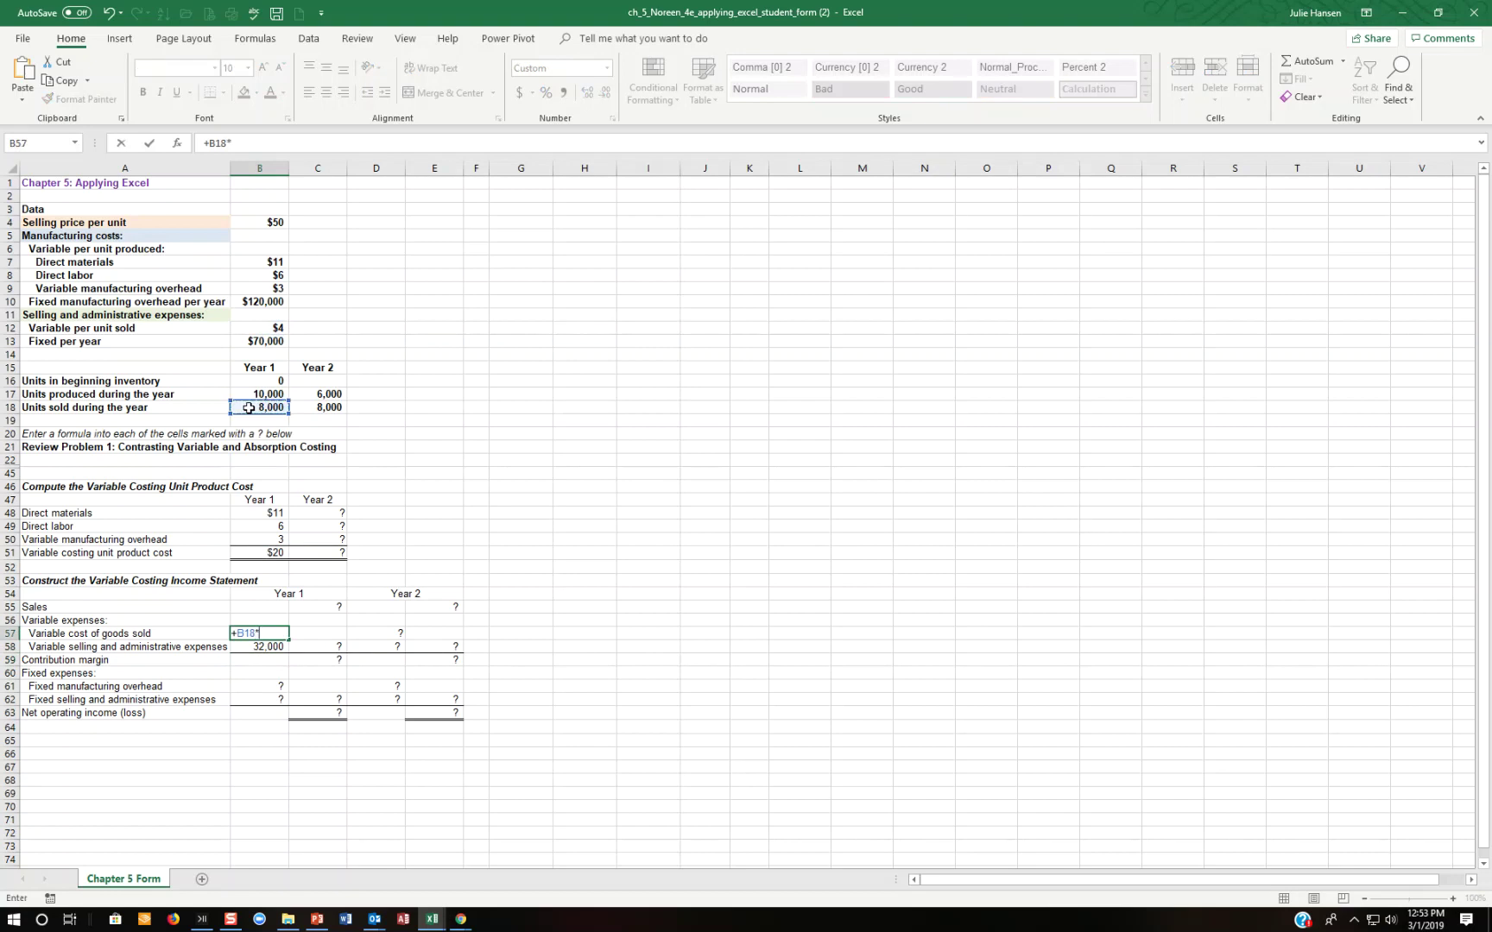
click(250, 553)
key(Return)
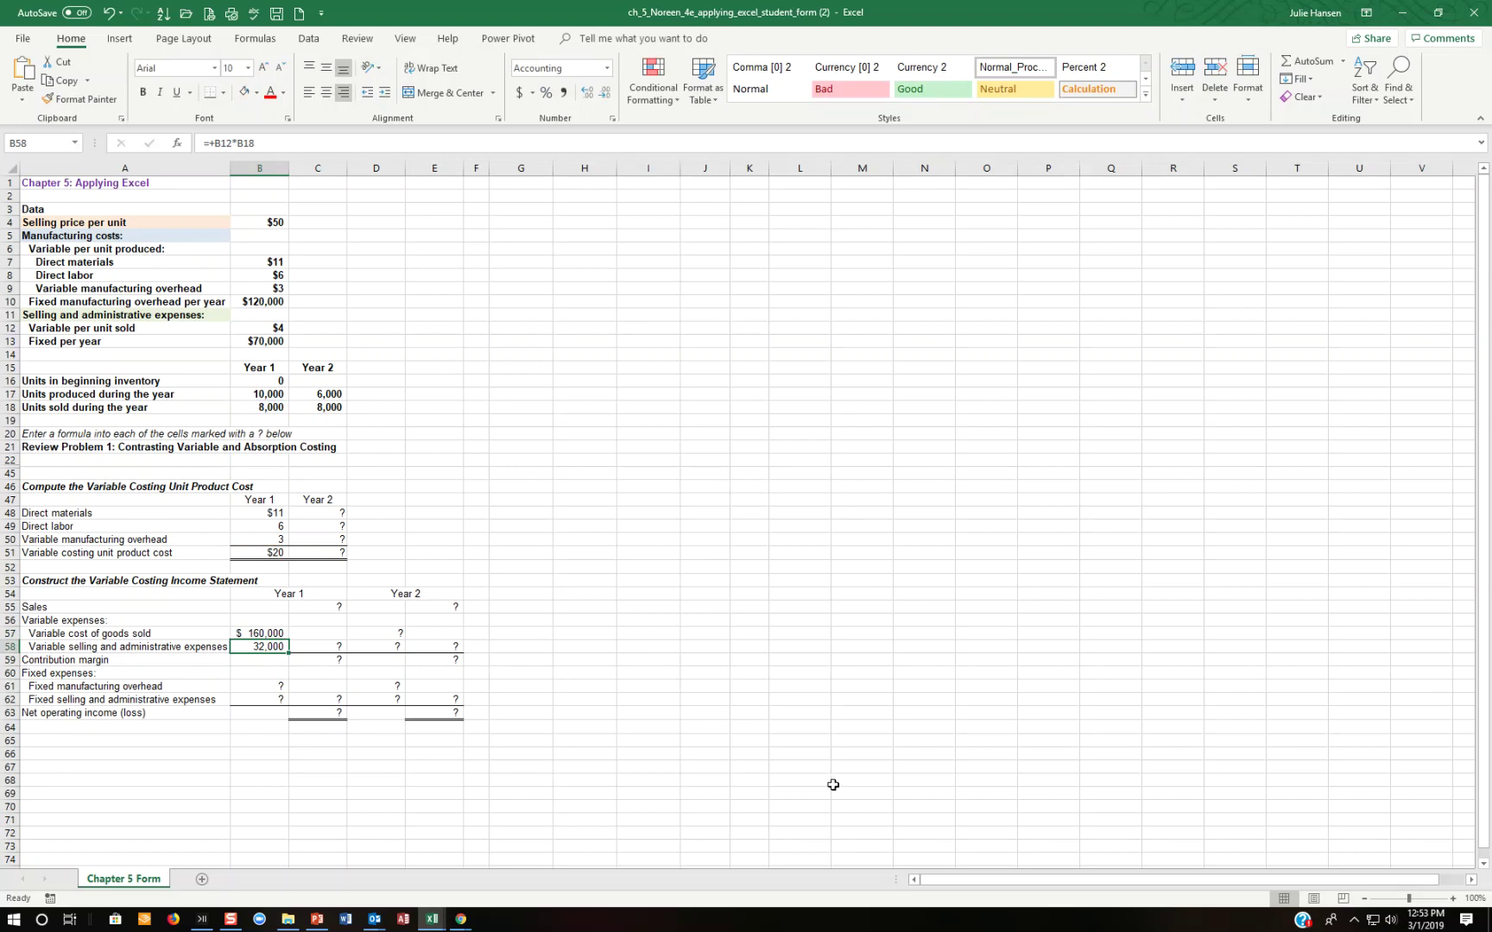
- Total the Year 1 variable expenses in C58 with the formula +B58+B57
click(316, 645)
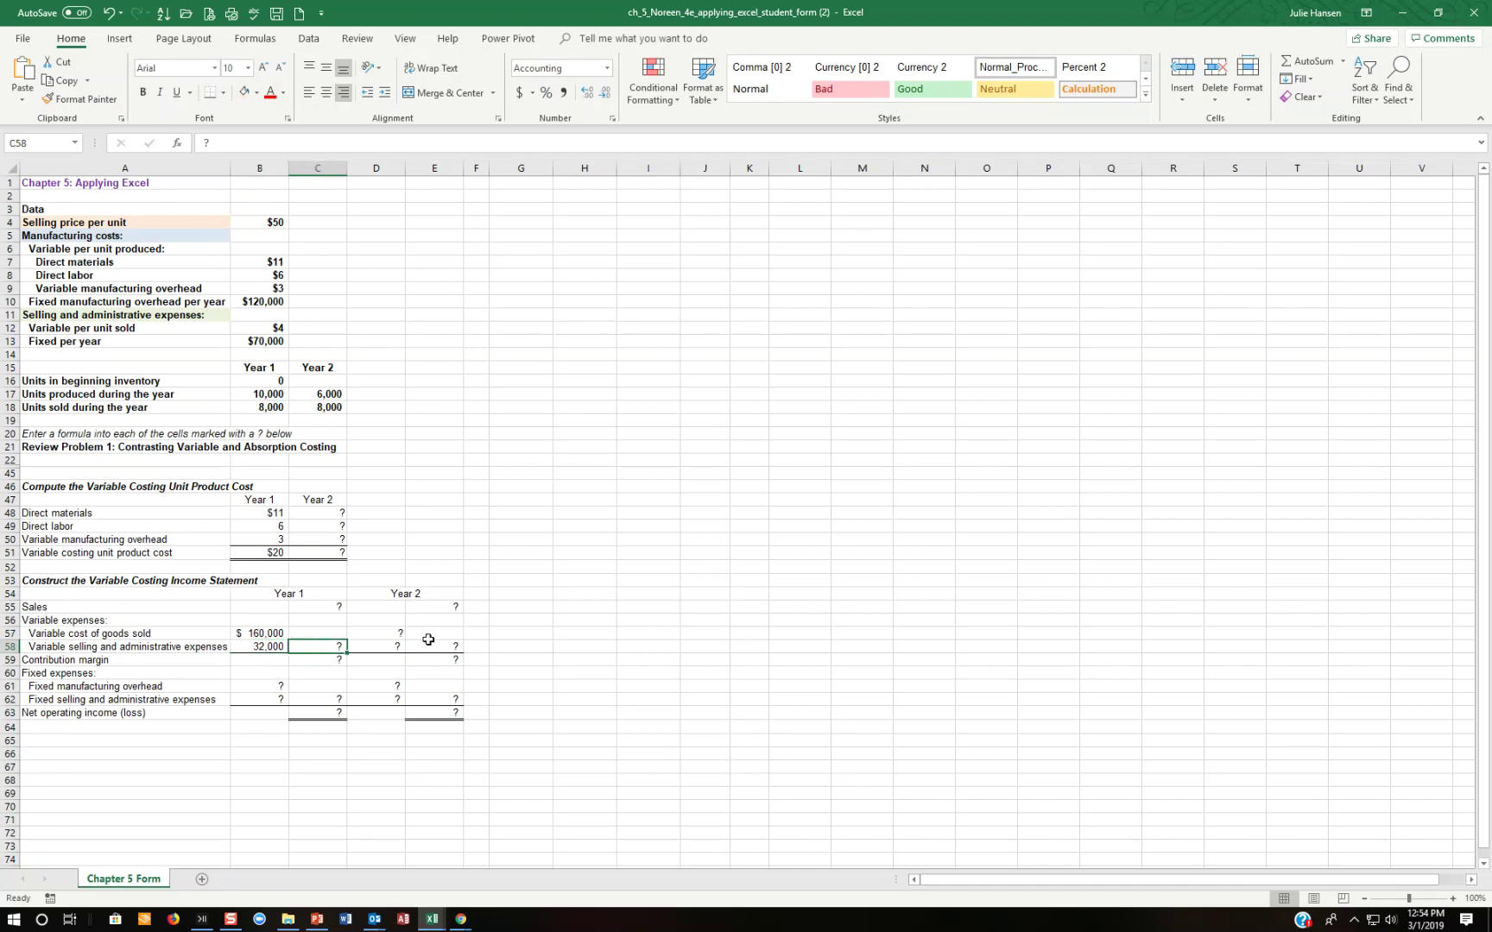
text(+)
key(Left)
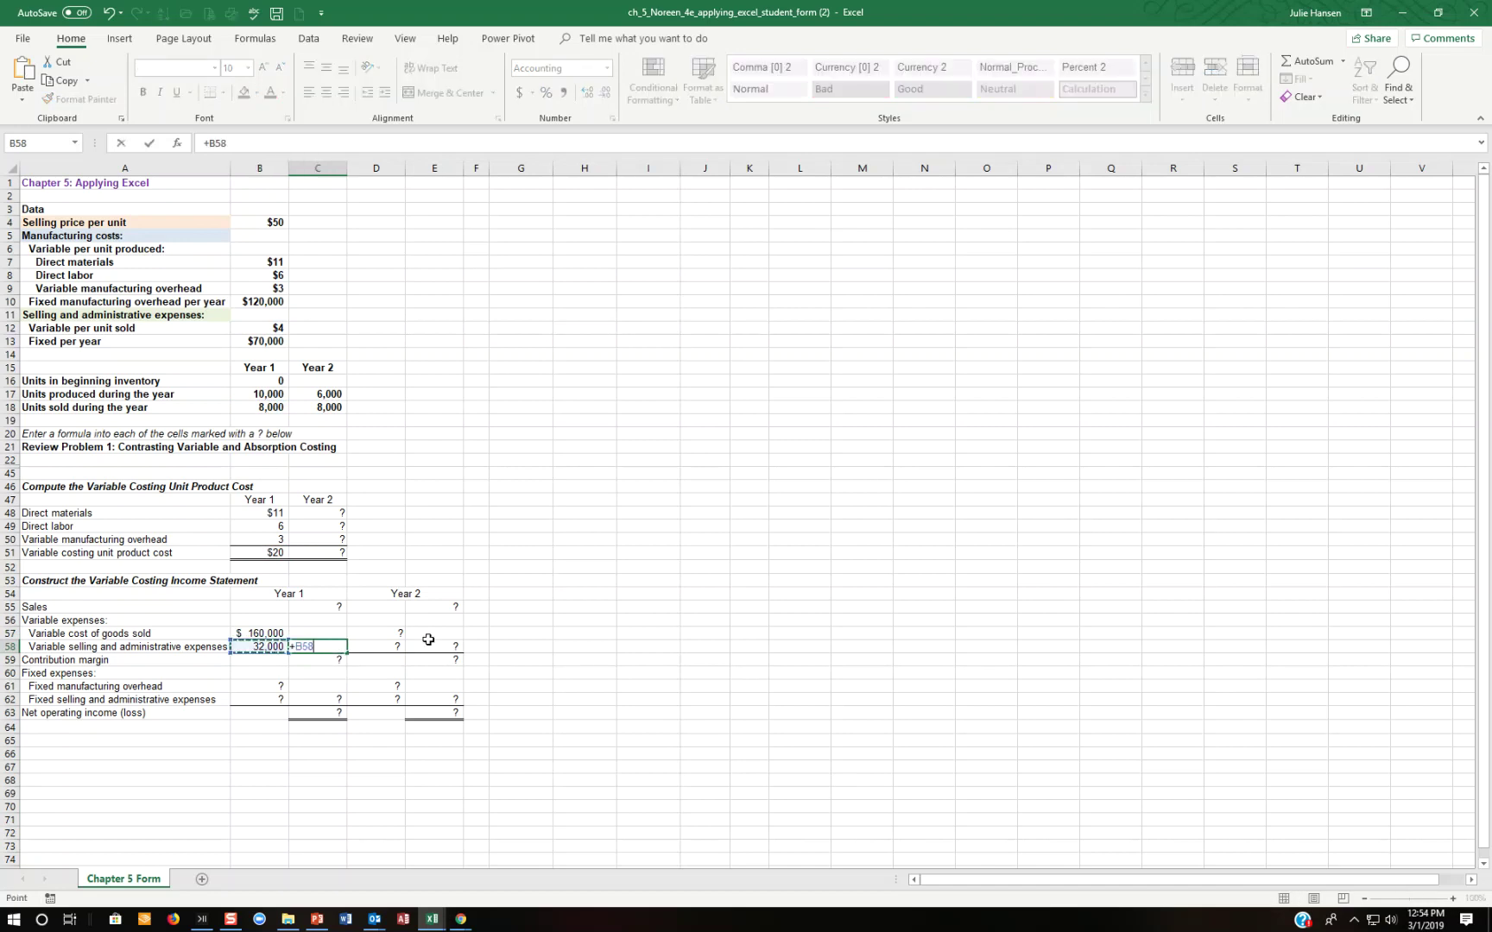
text(+)
key(Left)
key(Up)
key(Return)
- Calculate Year 1 sales in C55 with the formula +B4*B18, selling price per unit times units sold
key(Up)
key(Up)
key(Up)
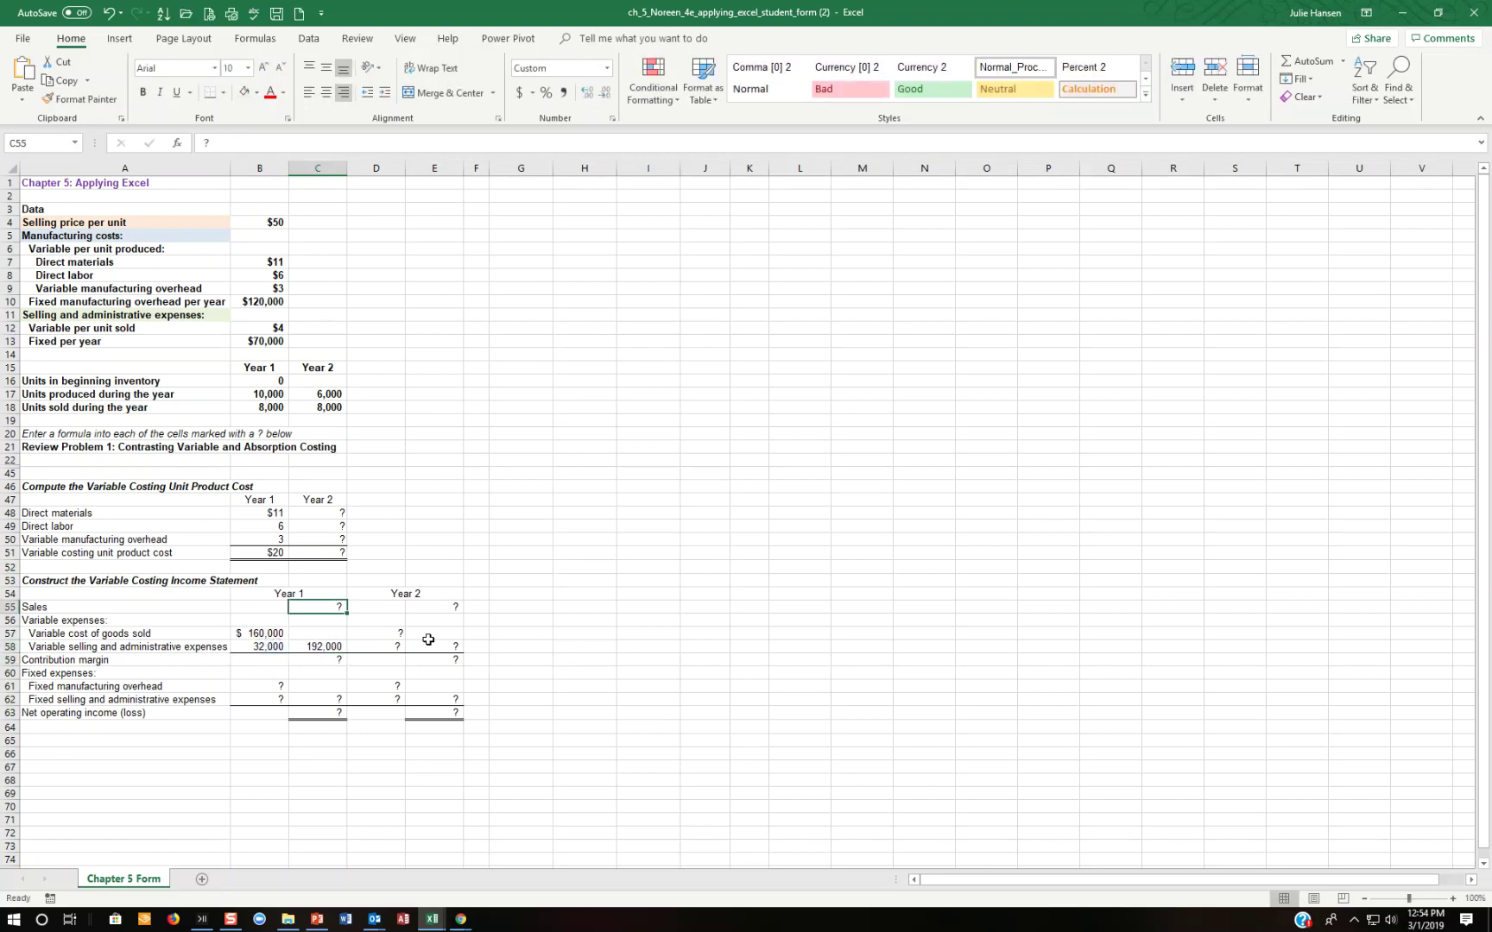
text(+)
click(263, 223)
text(*)
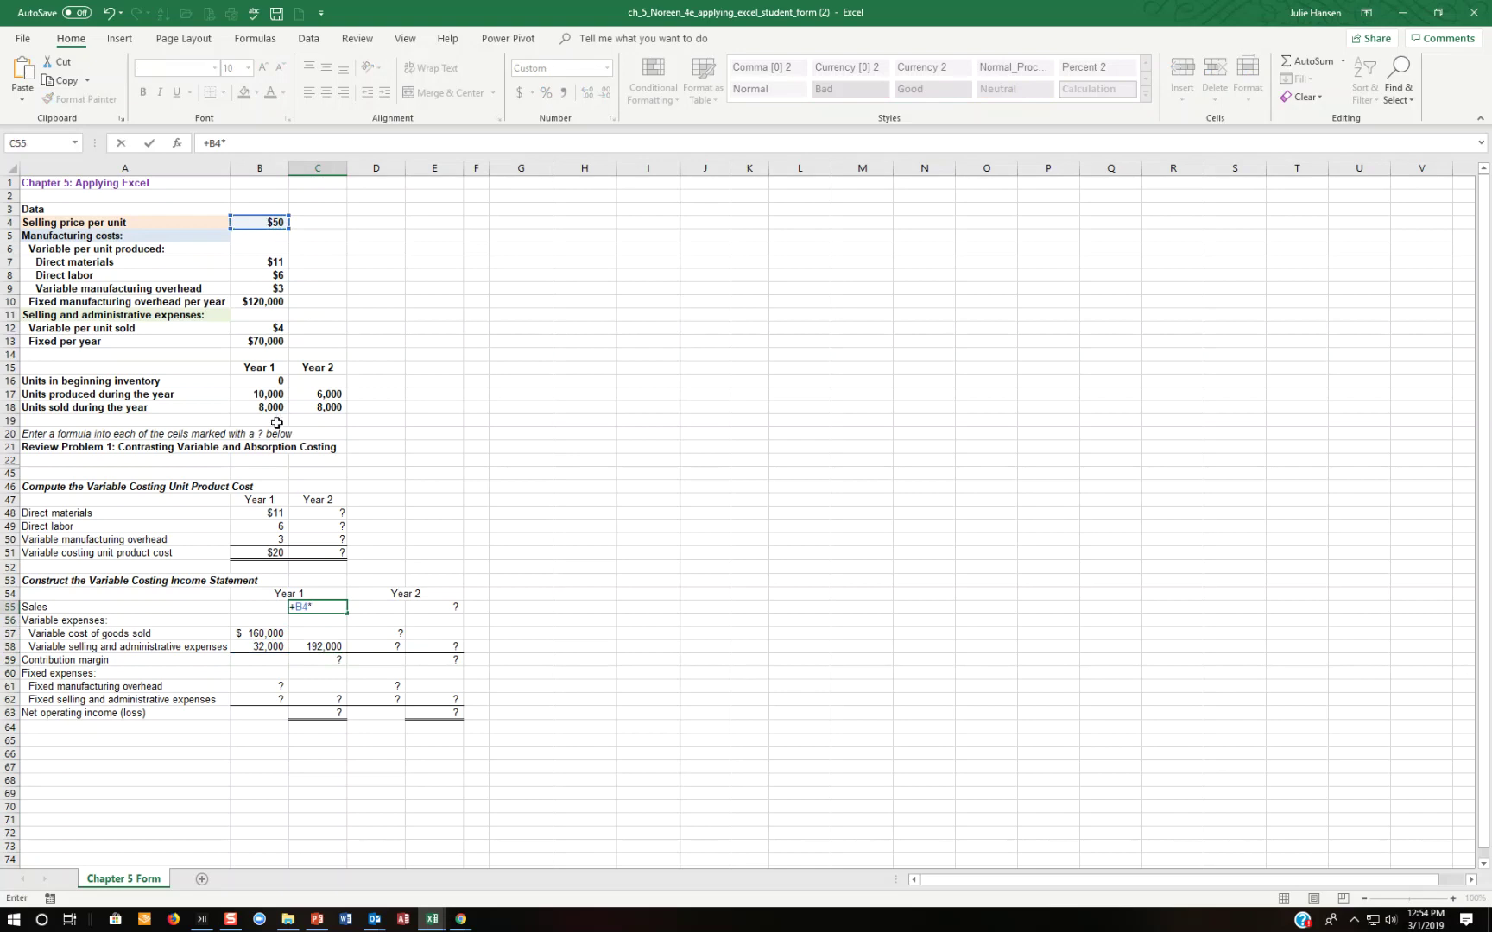
click(265, 407)
key(Return)
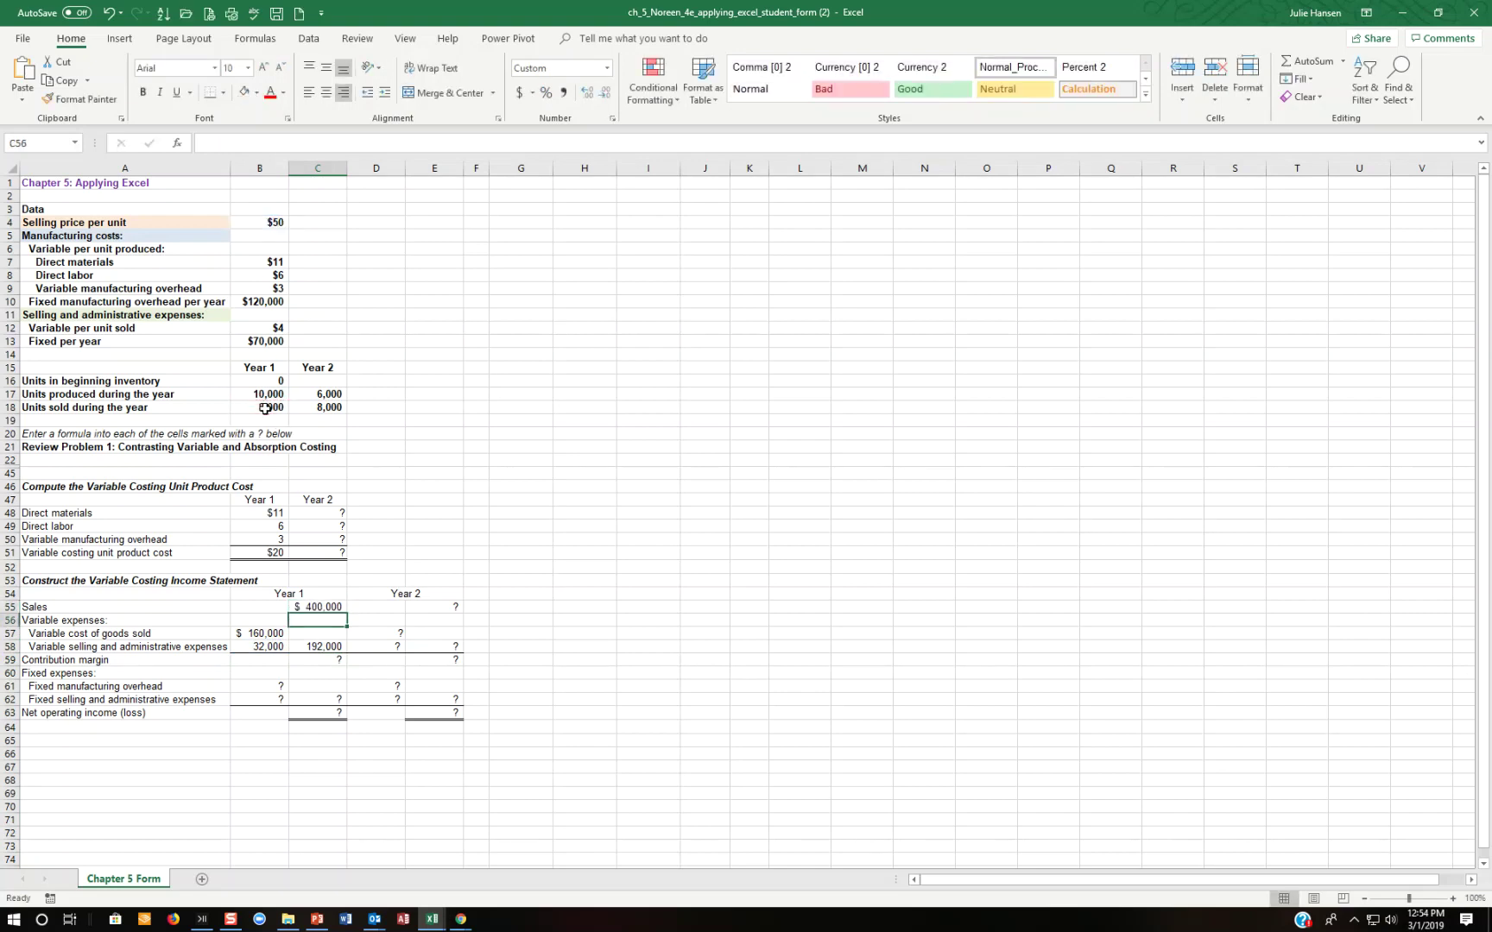
- Calculate the Year 1 contribution margin in C59 as sales minus total variable expenses, +C55-C58
key(Down)
key(Down)
key(Down)
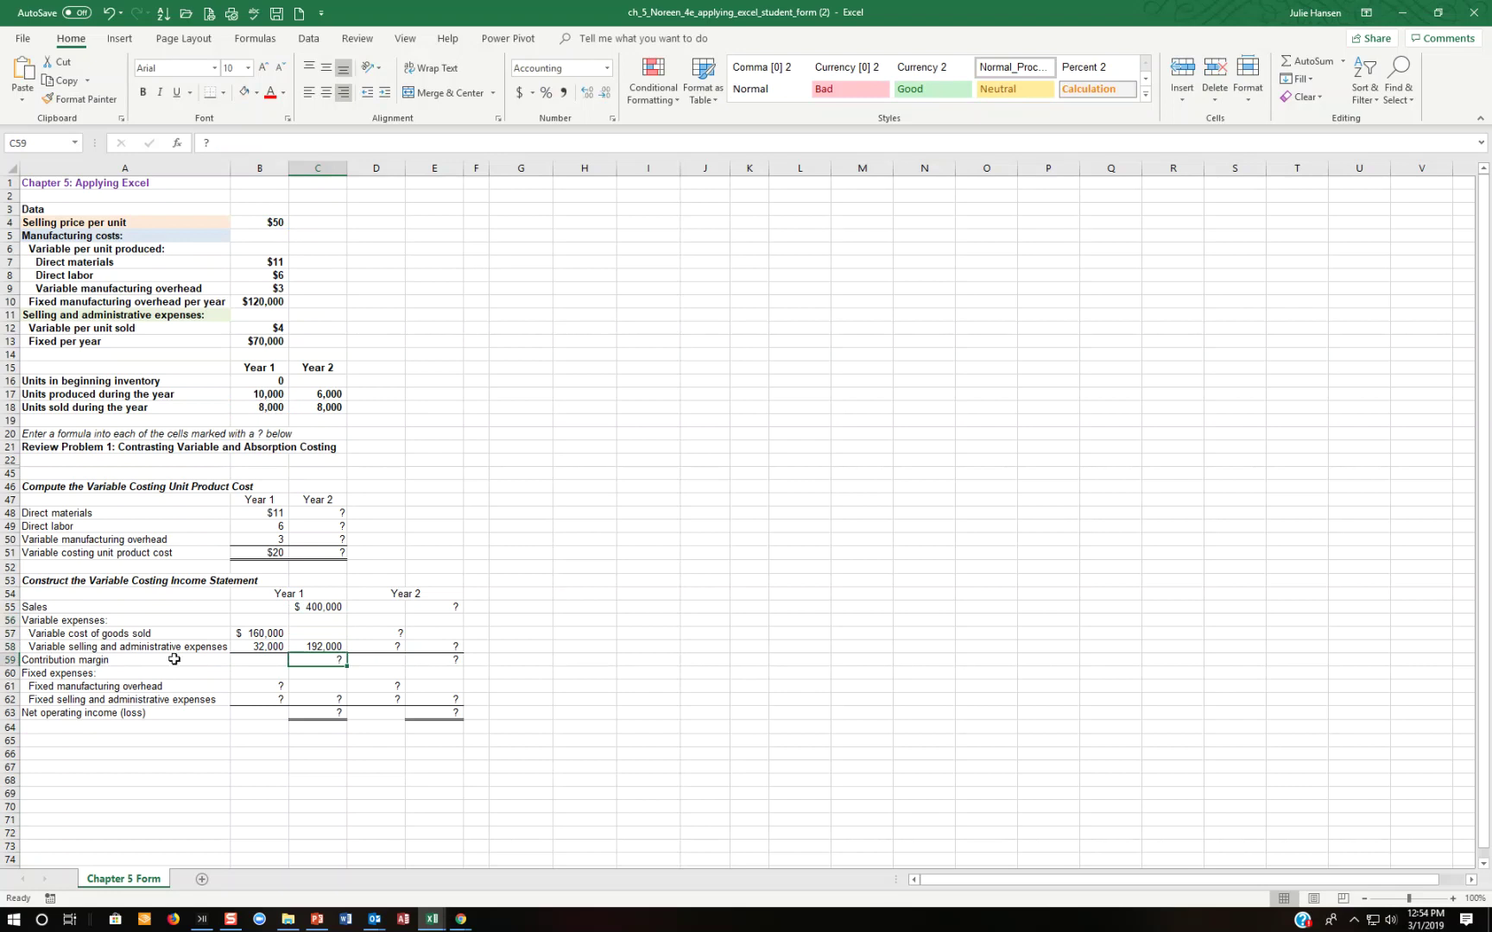
text(+)
key(Up)
key(Up)
key(Up)
key(Up)
text(-)
key(Up)
key(Return)
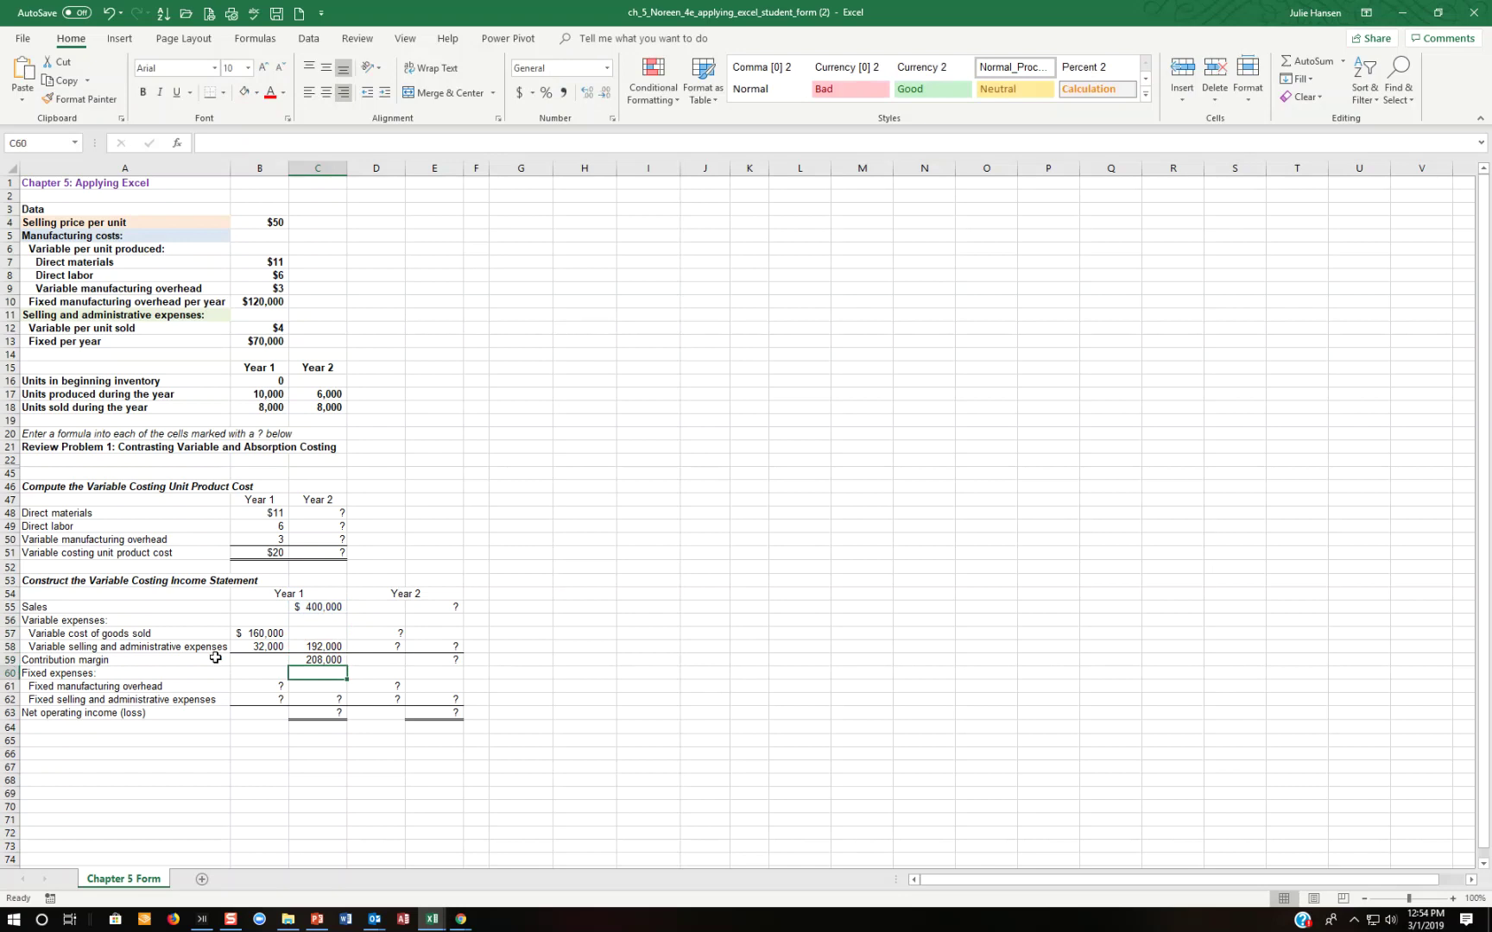
- Enter +B10 as the Year 1 fixed manufacturing overhead in B61 and +B13 as the fixed selling and administrative expenses in B62
key(Down)
key(Left)
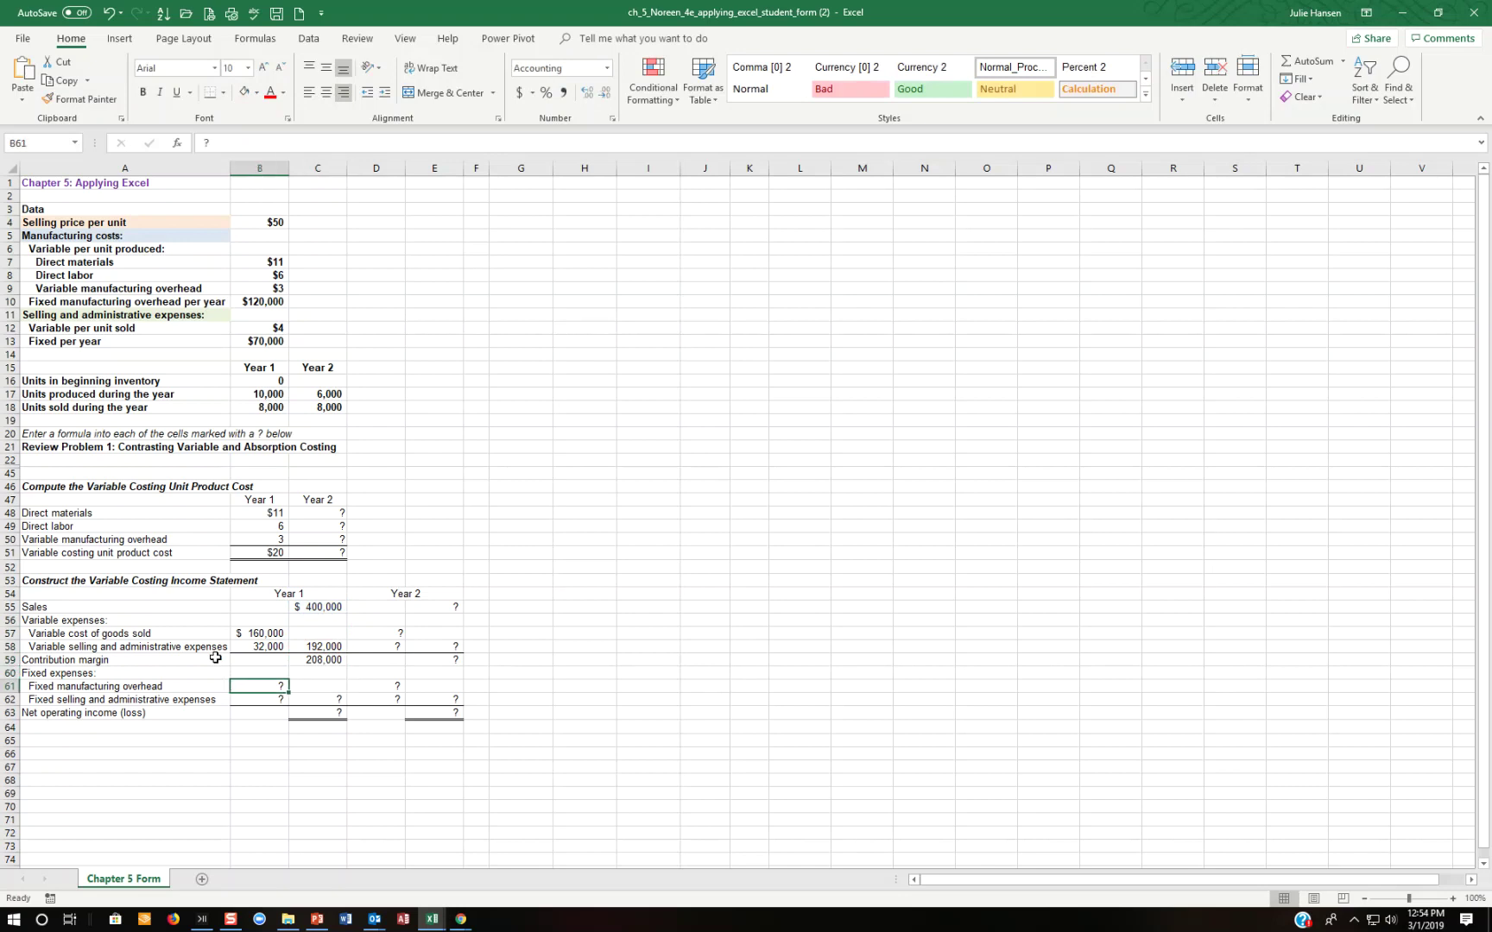
text(+)
click(260, 290)
click(260, 301)
key(Return)
text(+)
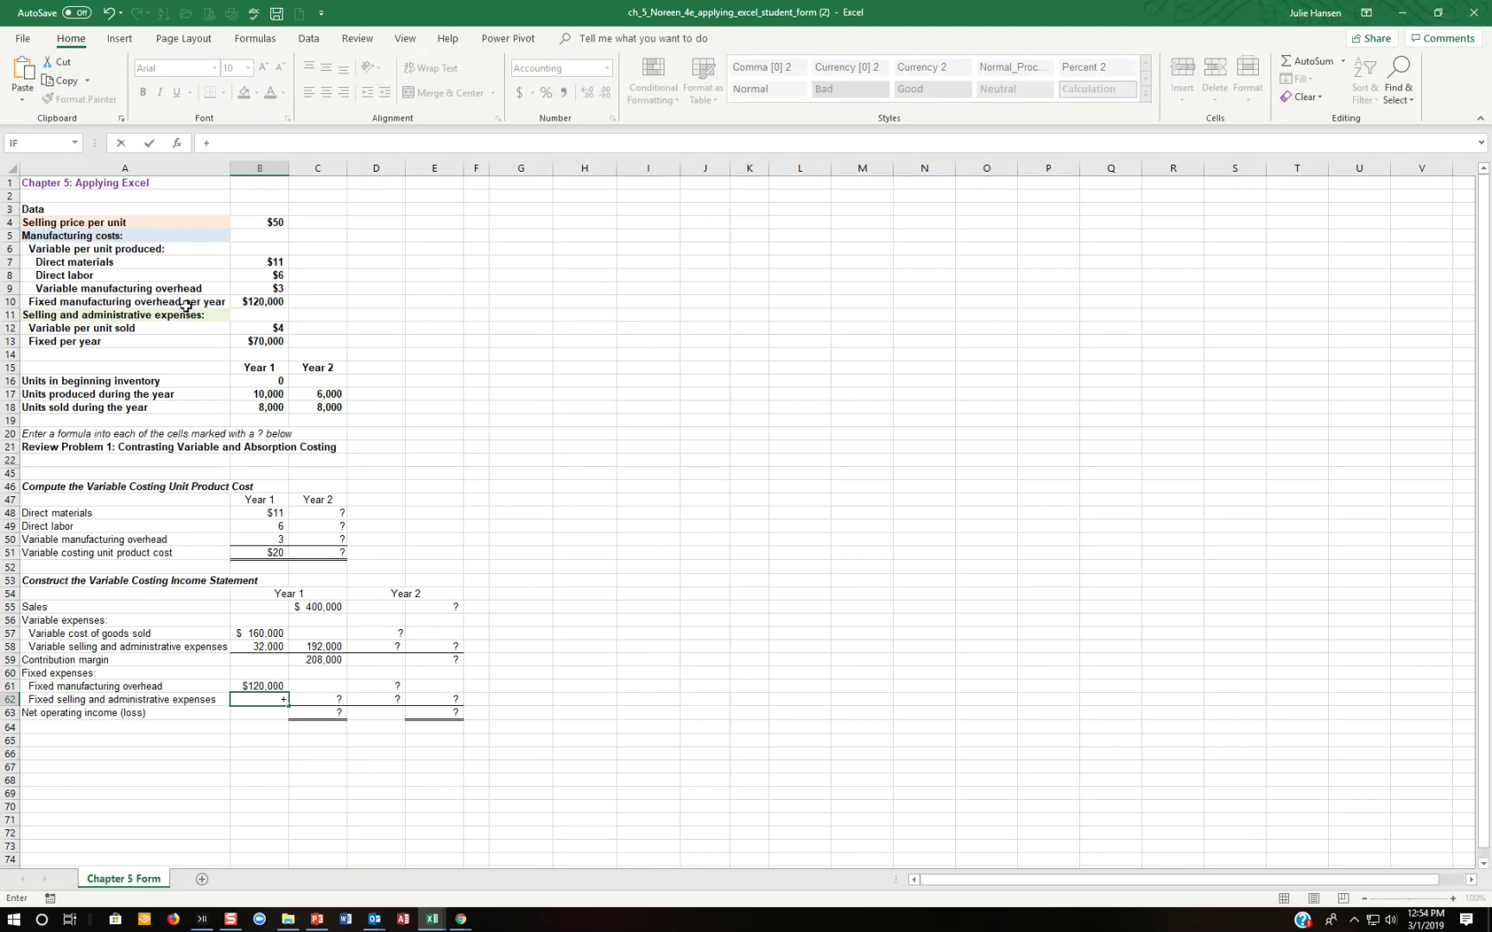
click(256, 343)
key(Return)
- Total the Year 1 fixed expenses in C62 with the formula +B62+B61
key(Up)
key(Right)
text(+)
key(Left)
text(+)
key(Left)
key(Up)
key(Return)
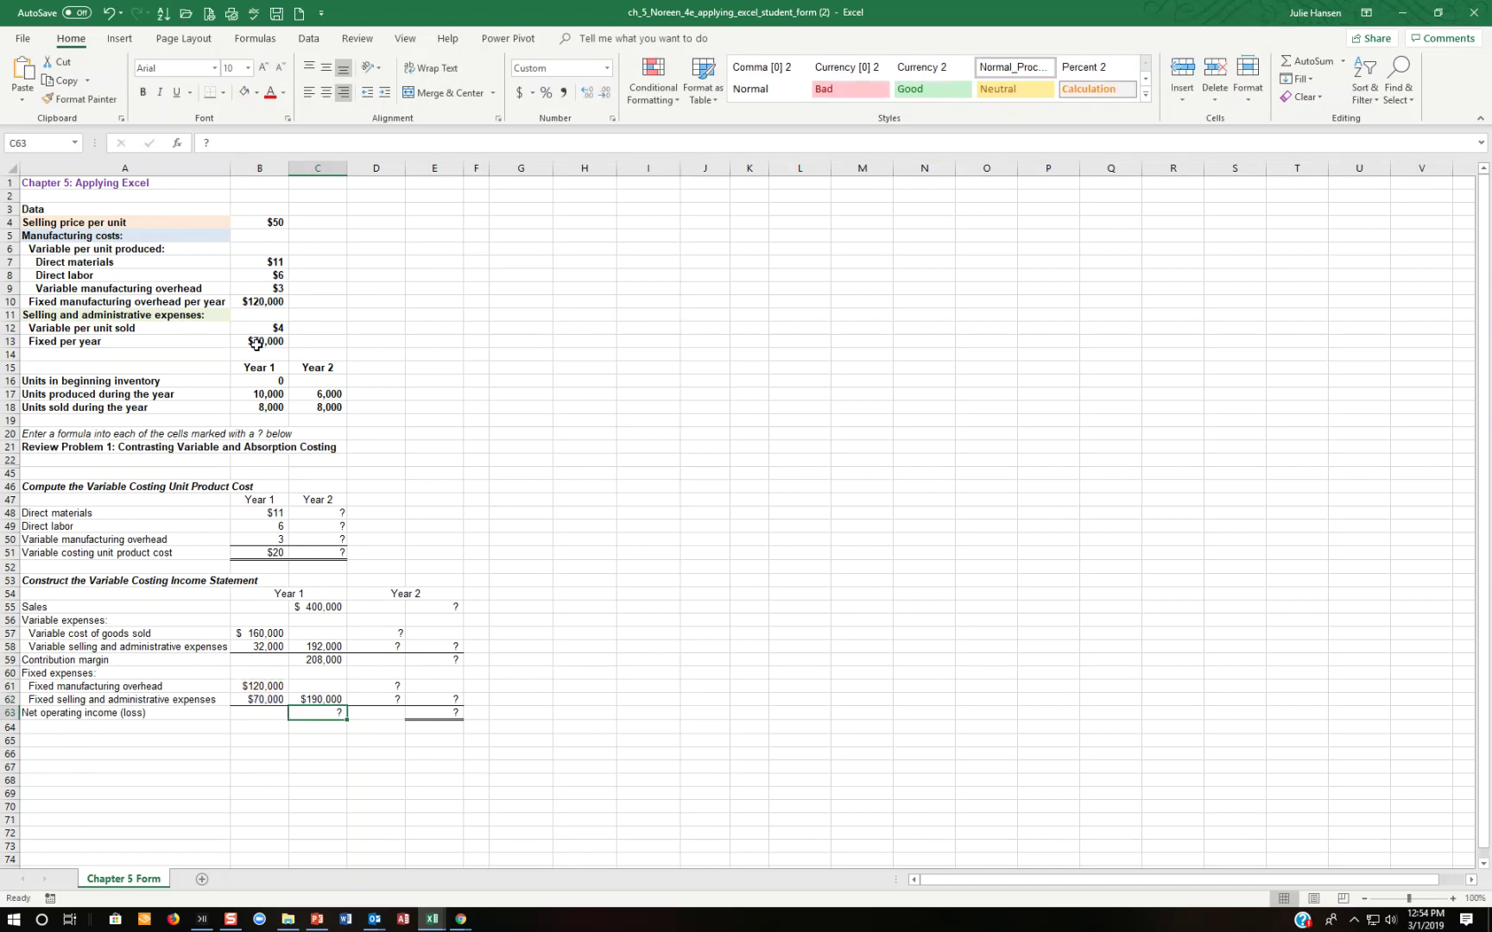
- Calculate the Year 1 net operating income in C63 as contribution margin minus total fixed expenses, +C59-C62
text(+)
key(Up)
key(Up)
key(Up)
key(Up)
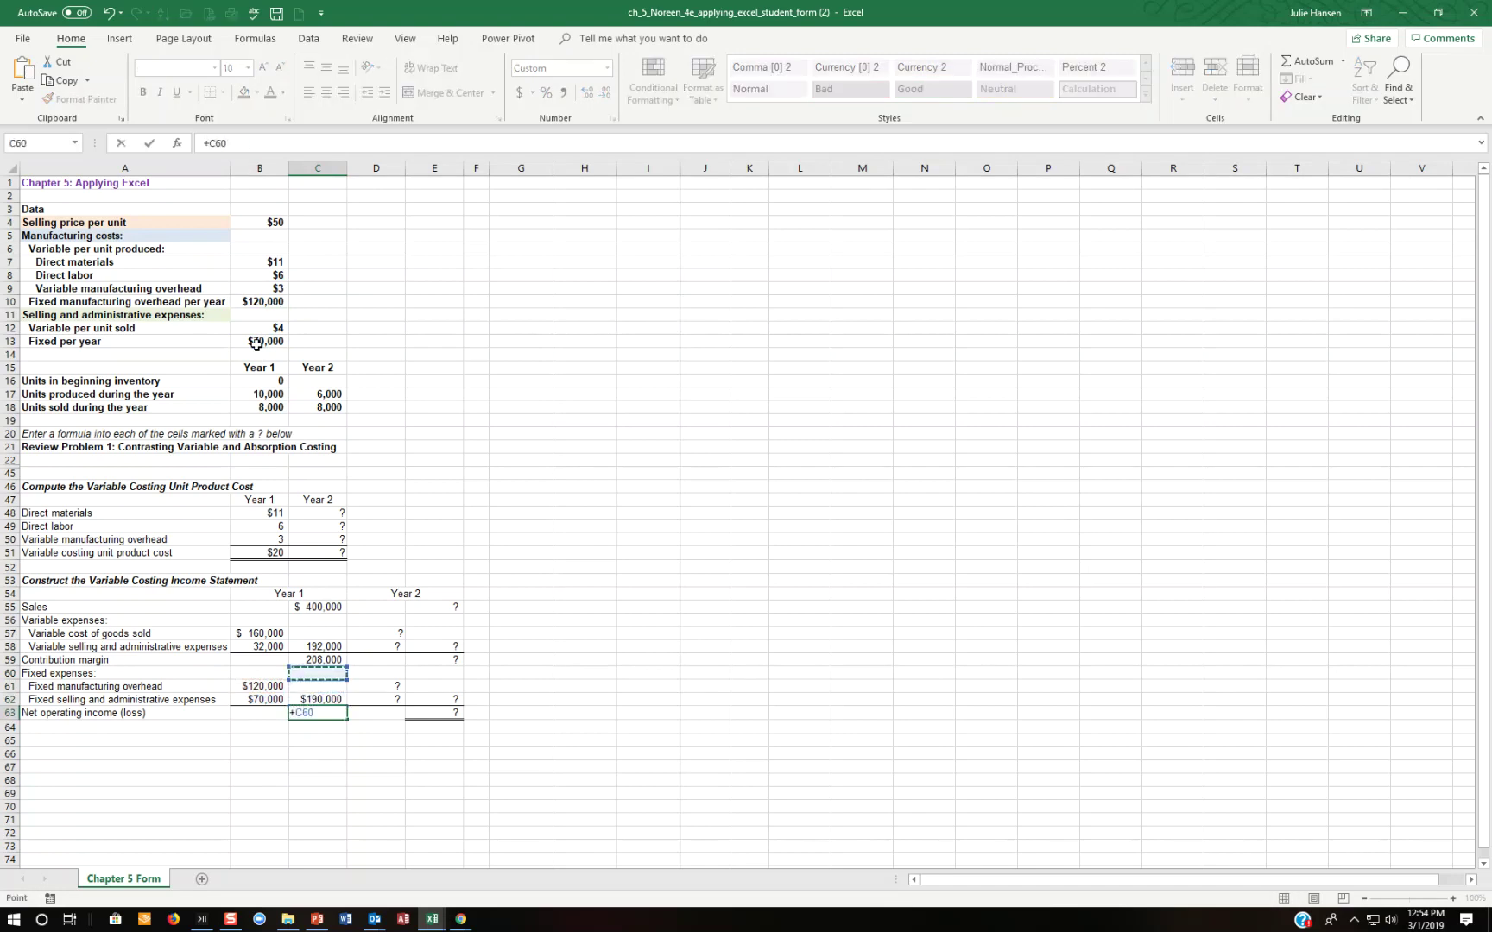
text(-)
key(Up)
key(Return)
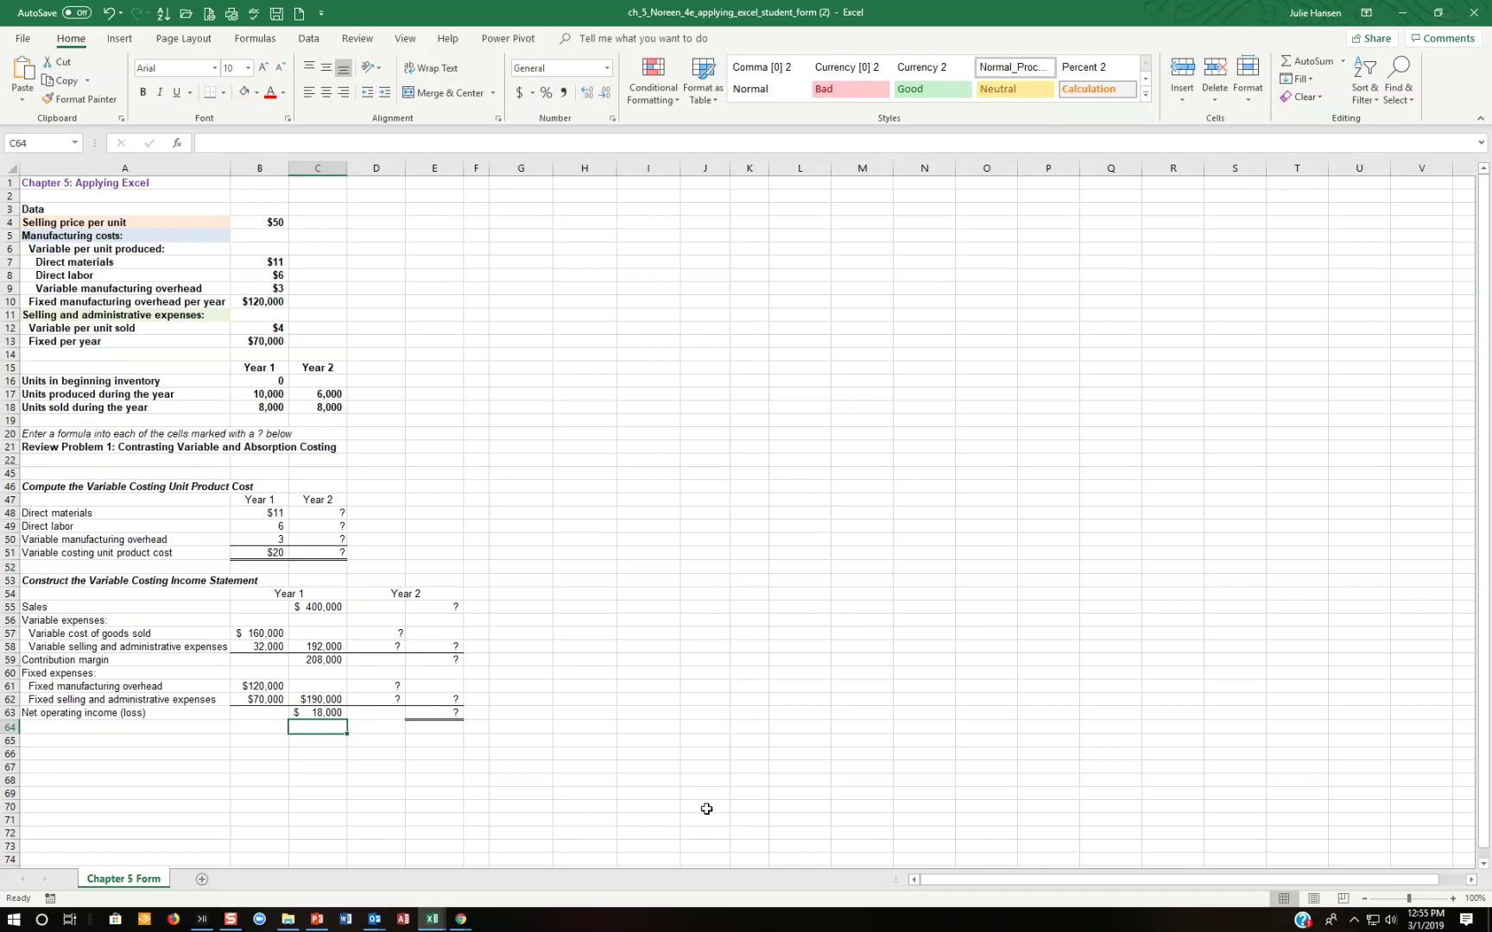
- Switch to the assignment page in Chrome and review the worksheet check: Year 2 units sold and the expected absorption cost of goods sold
key(alt+Tab)
key(alt+Tab)
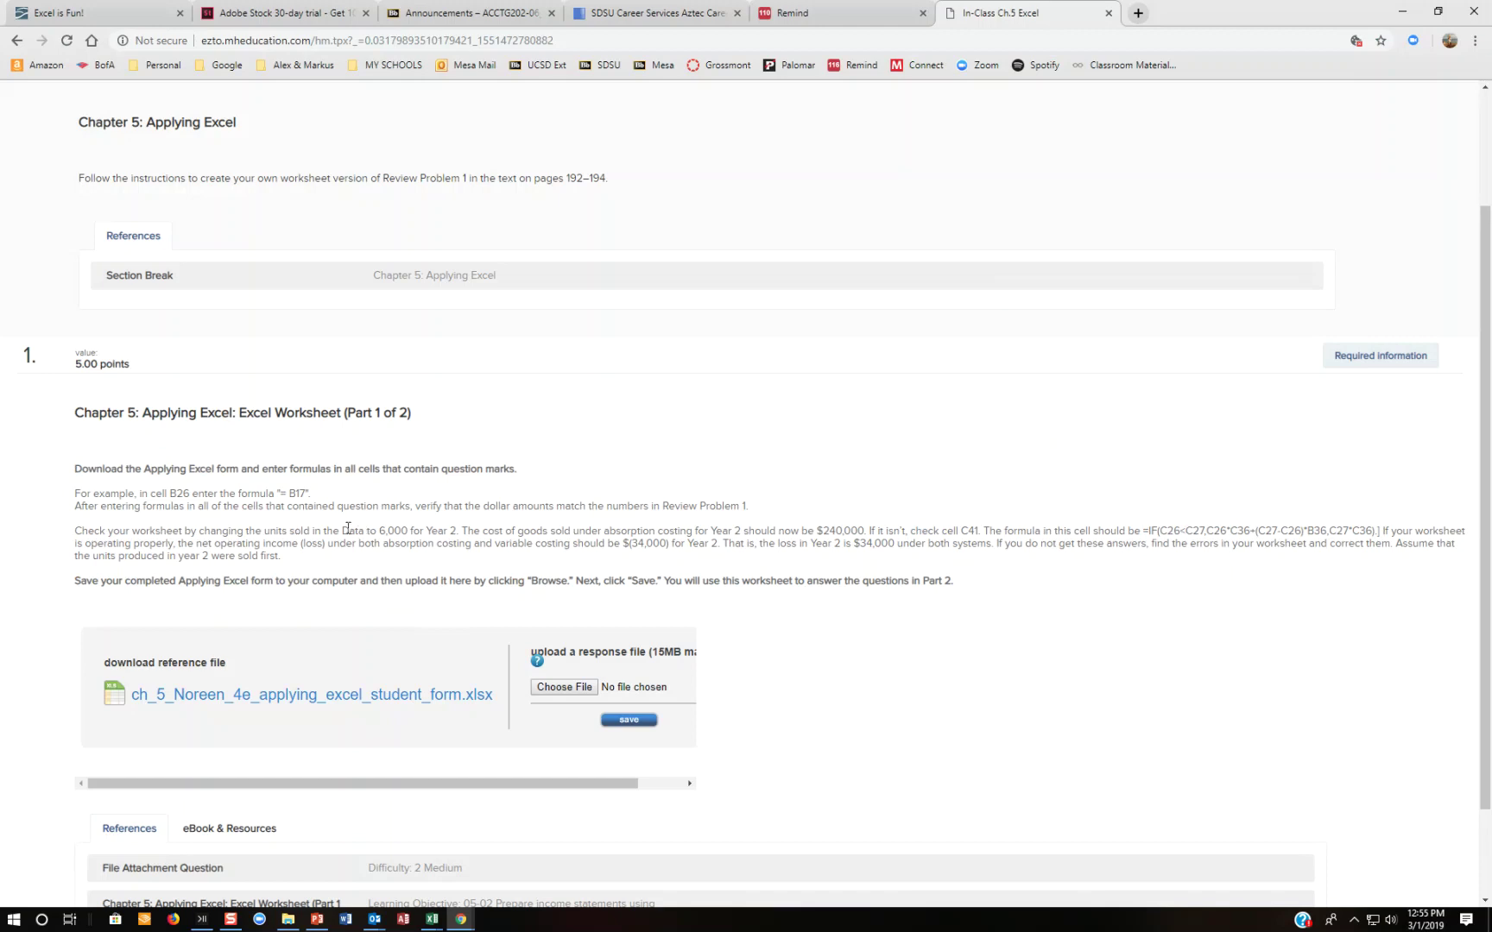
drag(377, 533, 418, 530)
click(817, 530)
drag(816, 530, 859, 531)
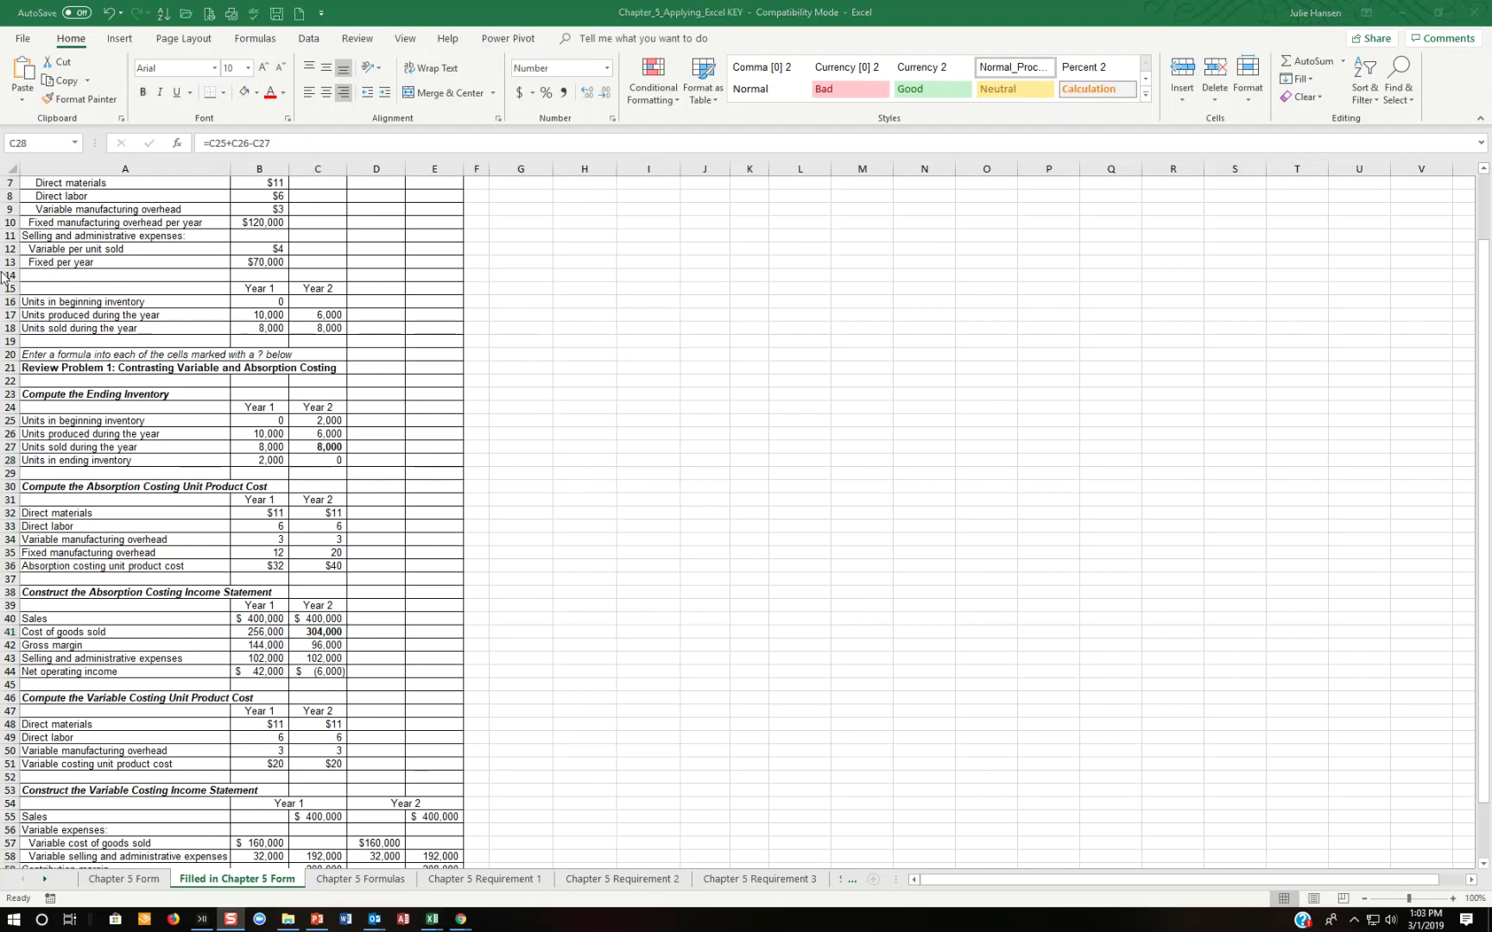
- In the Chapter 5 answer key's filled-in form, set the Year 2 units sold in C18 to 6000
click(324, 329)
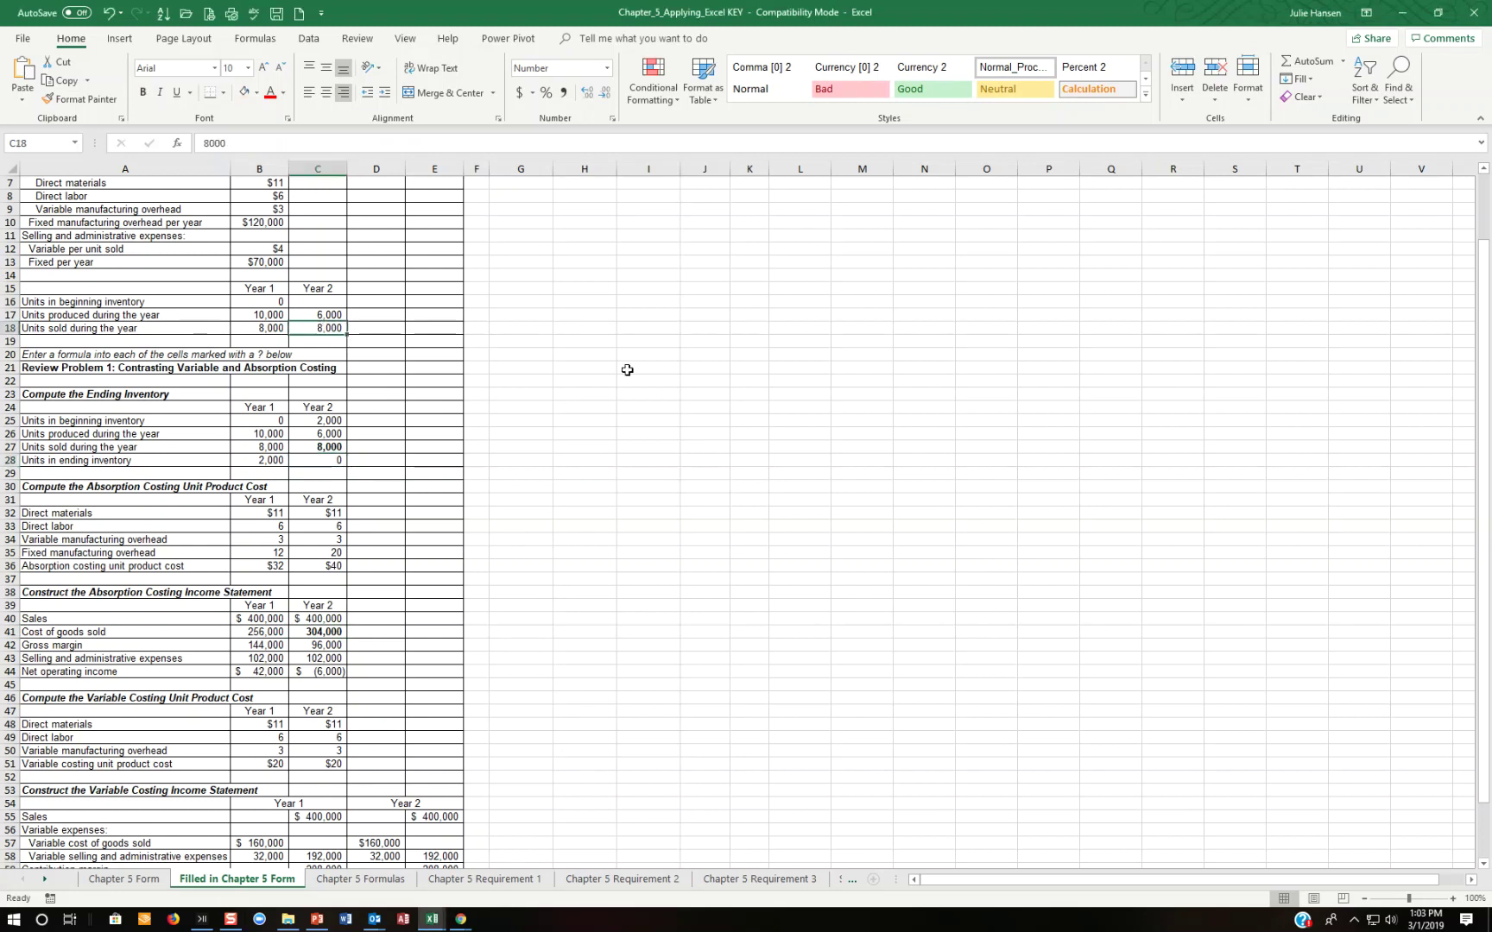
text(6000)
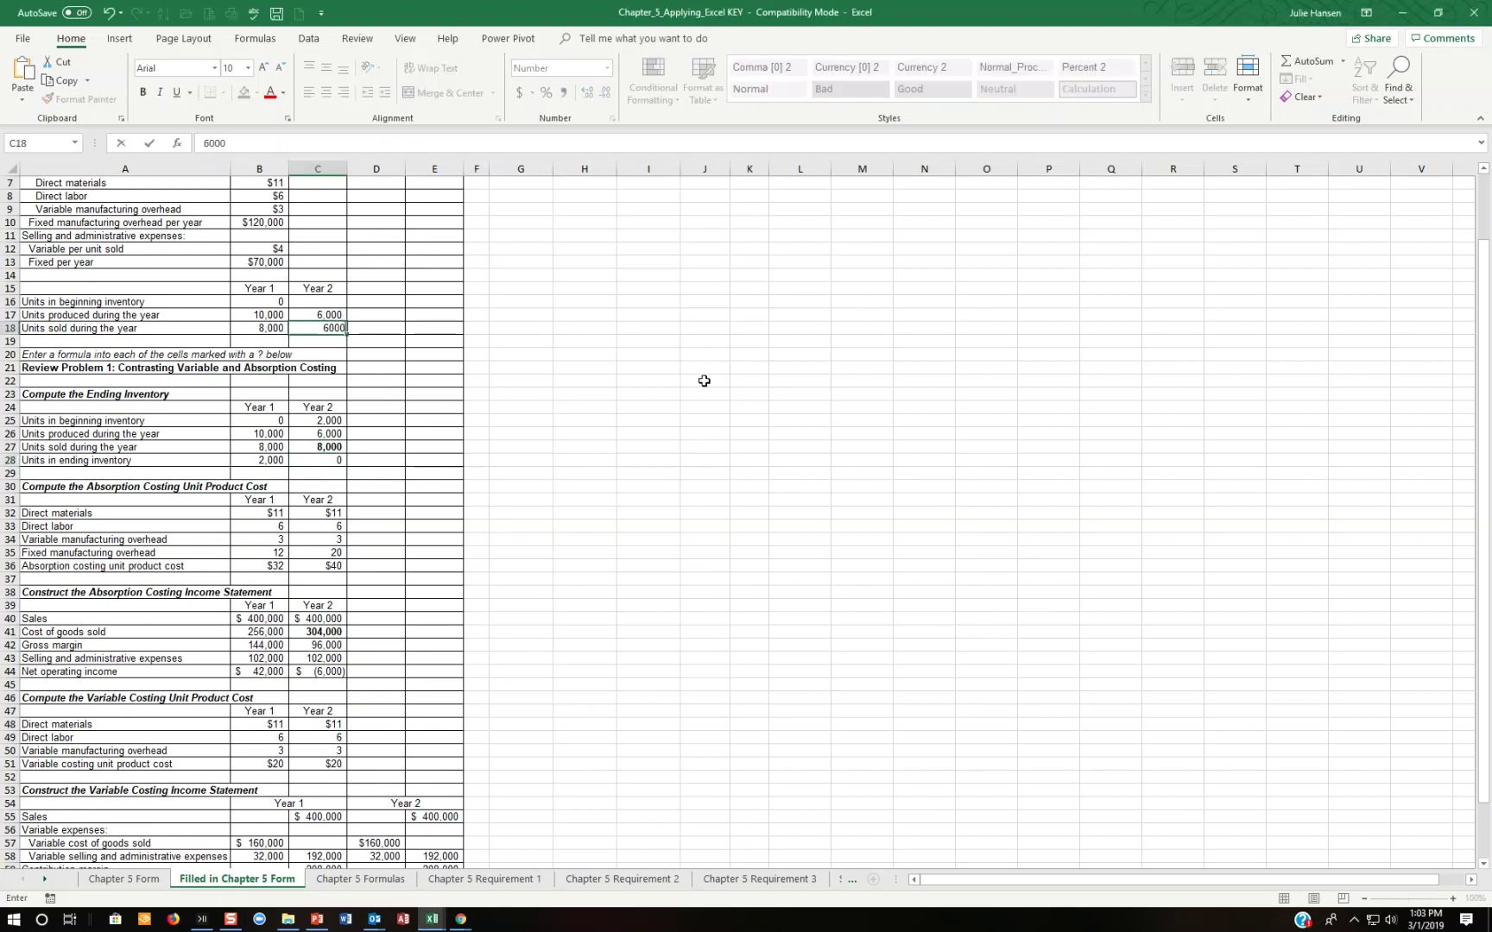
key(Return)
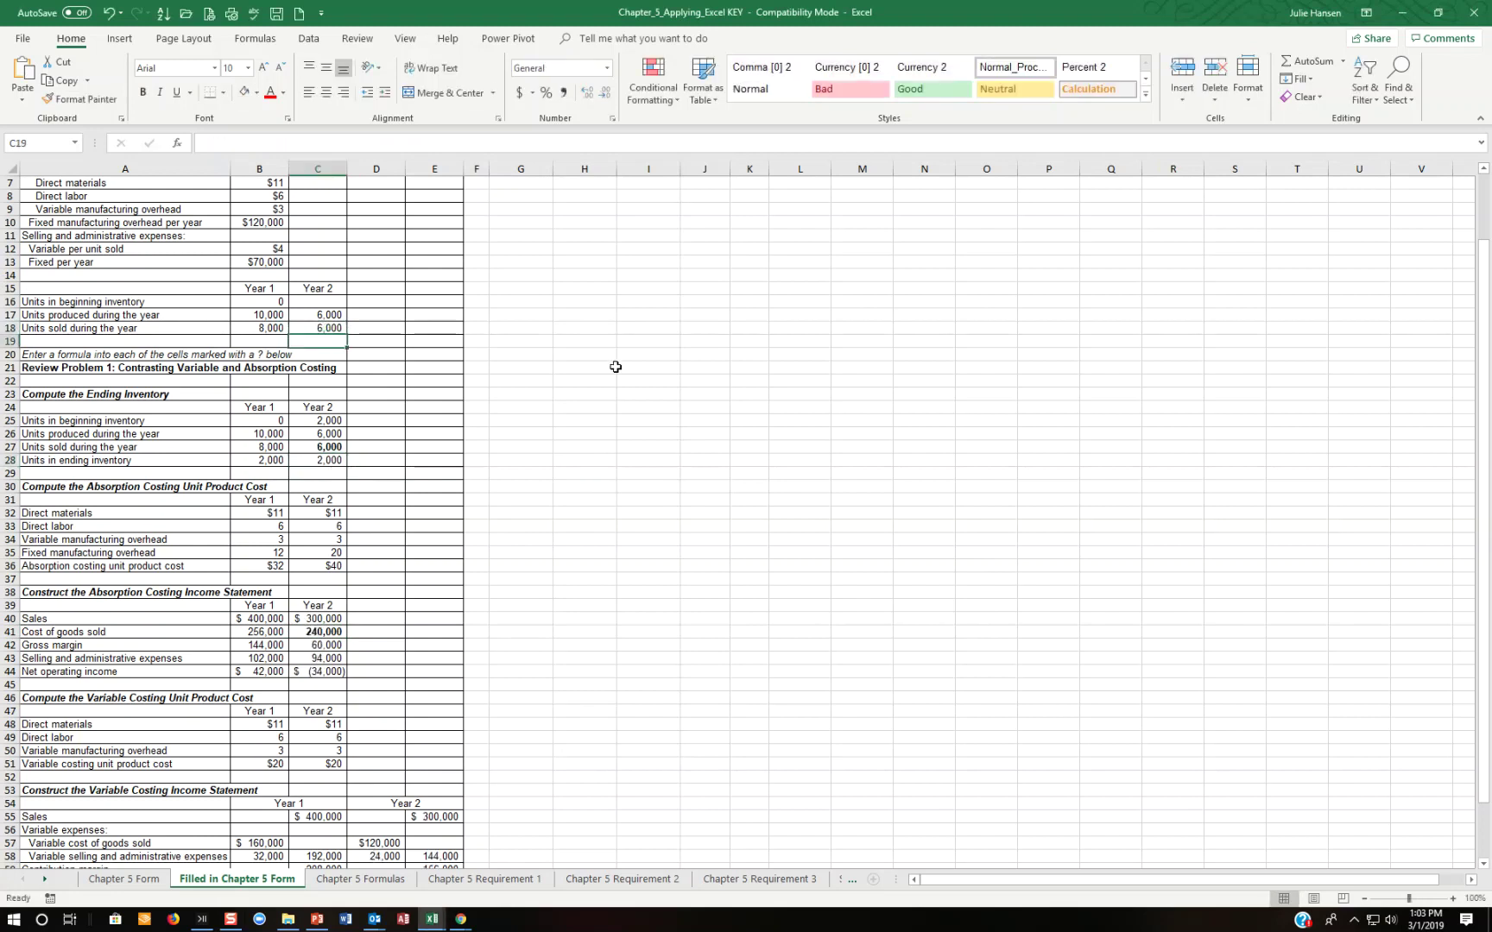
click(331, 328)
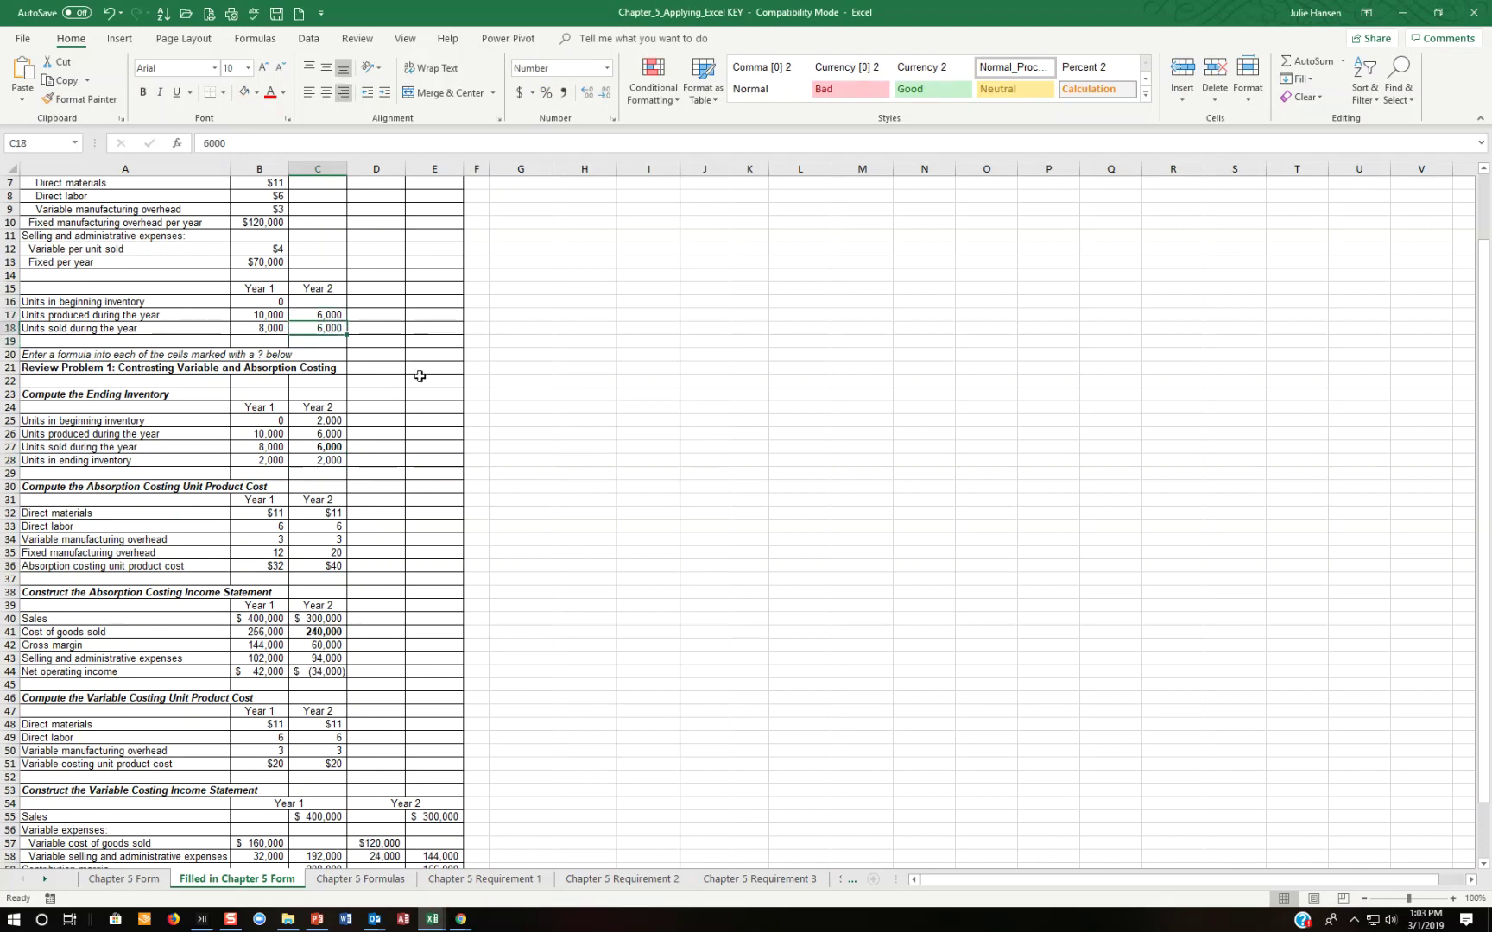
- Inspect the Year 2 cost of goods sold formula in C41 and bold the Year 2 absorption costing unit product cost in C36
click(320, 631)
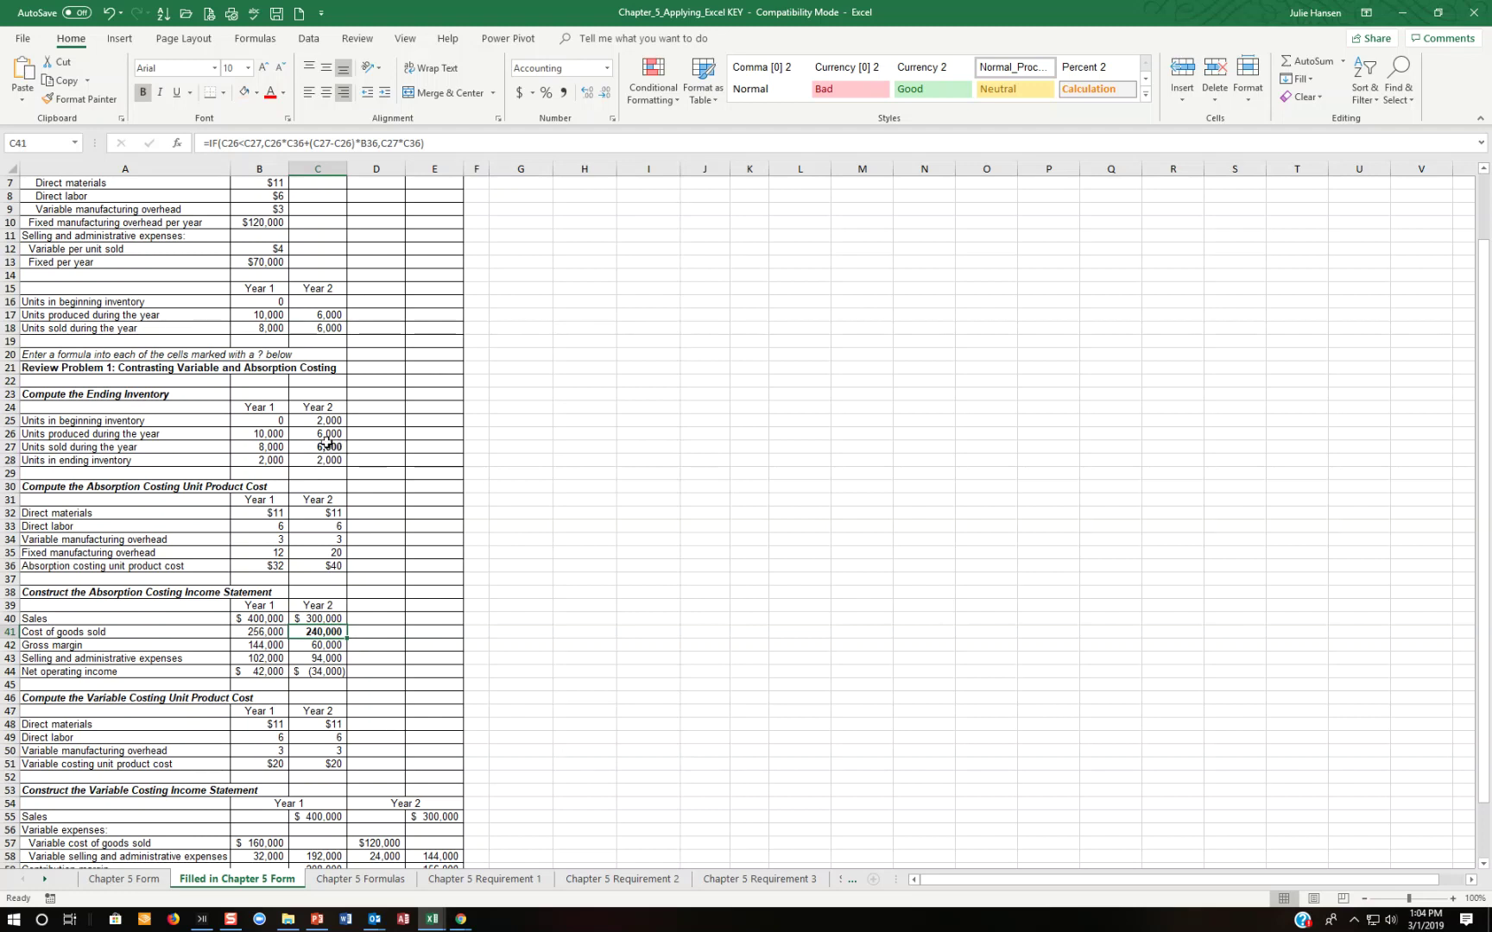
click(339, 568)
key(ctrl+b)
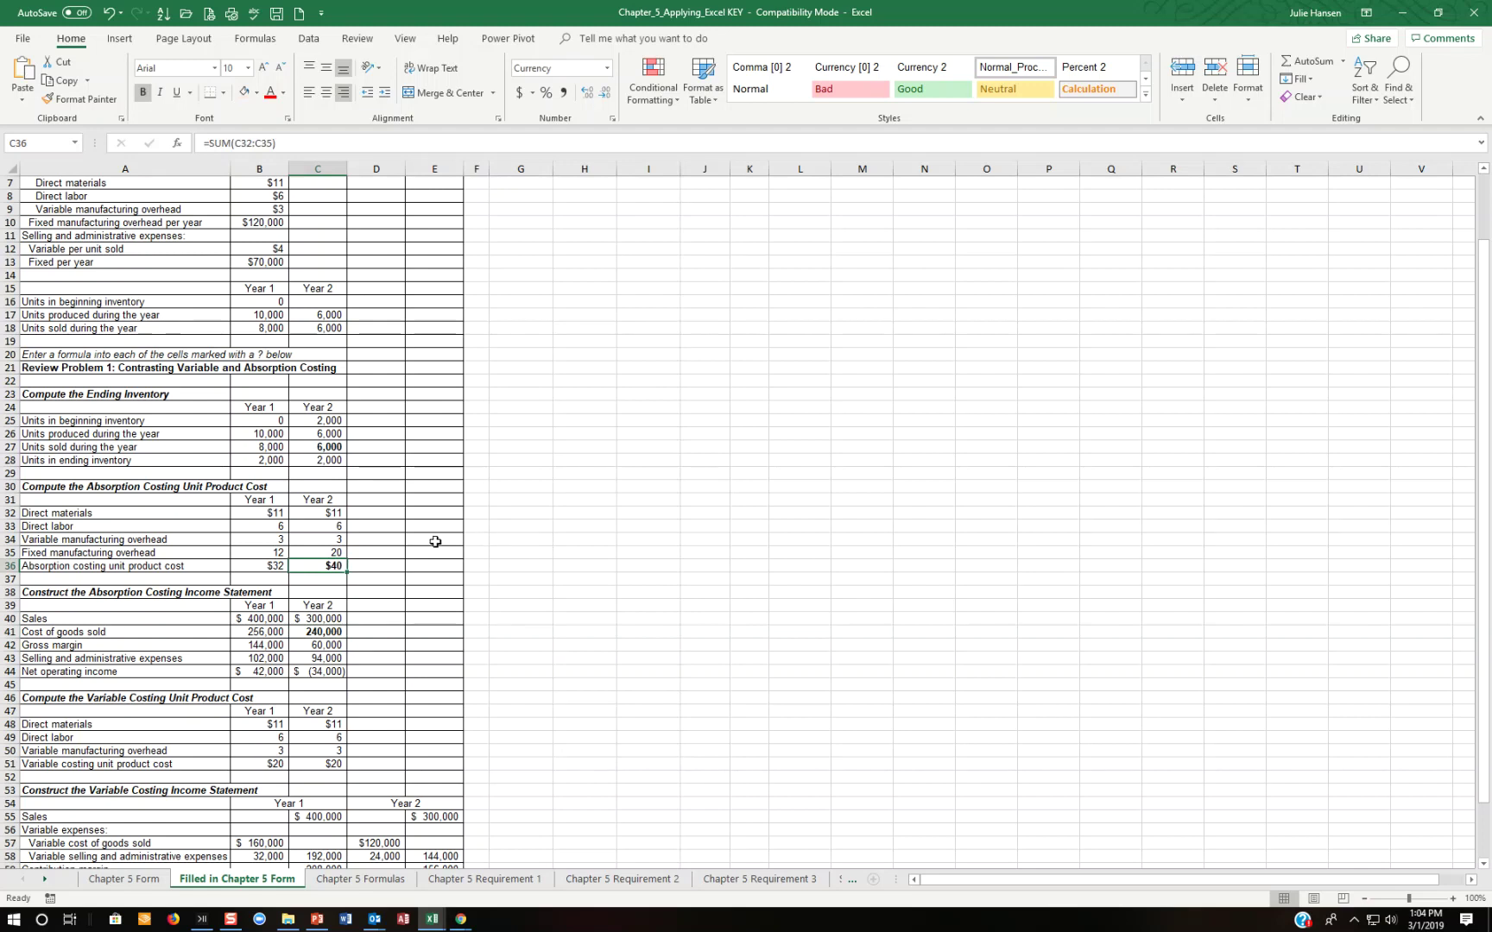
- Color the Year 2 net operating income red in both the absorption costing (C44) and variable costing (E63) income statements
scroll(435, 542, down, 1)
click(333, 632)
scroll(516, 486, down, 1)
scroll(424, 486, down, 1)
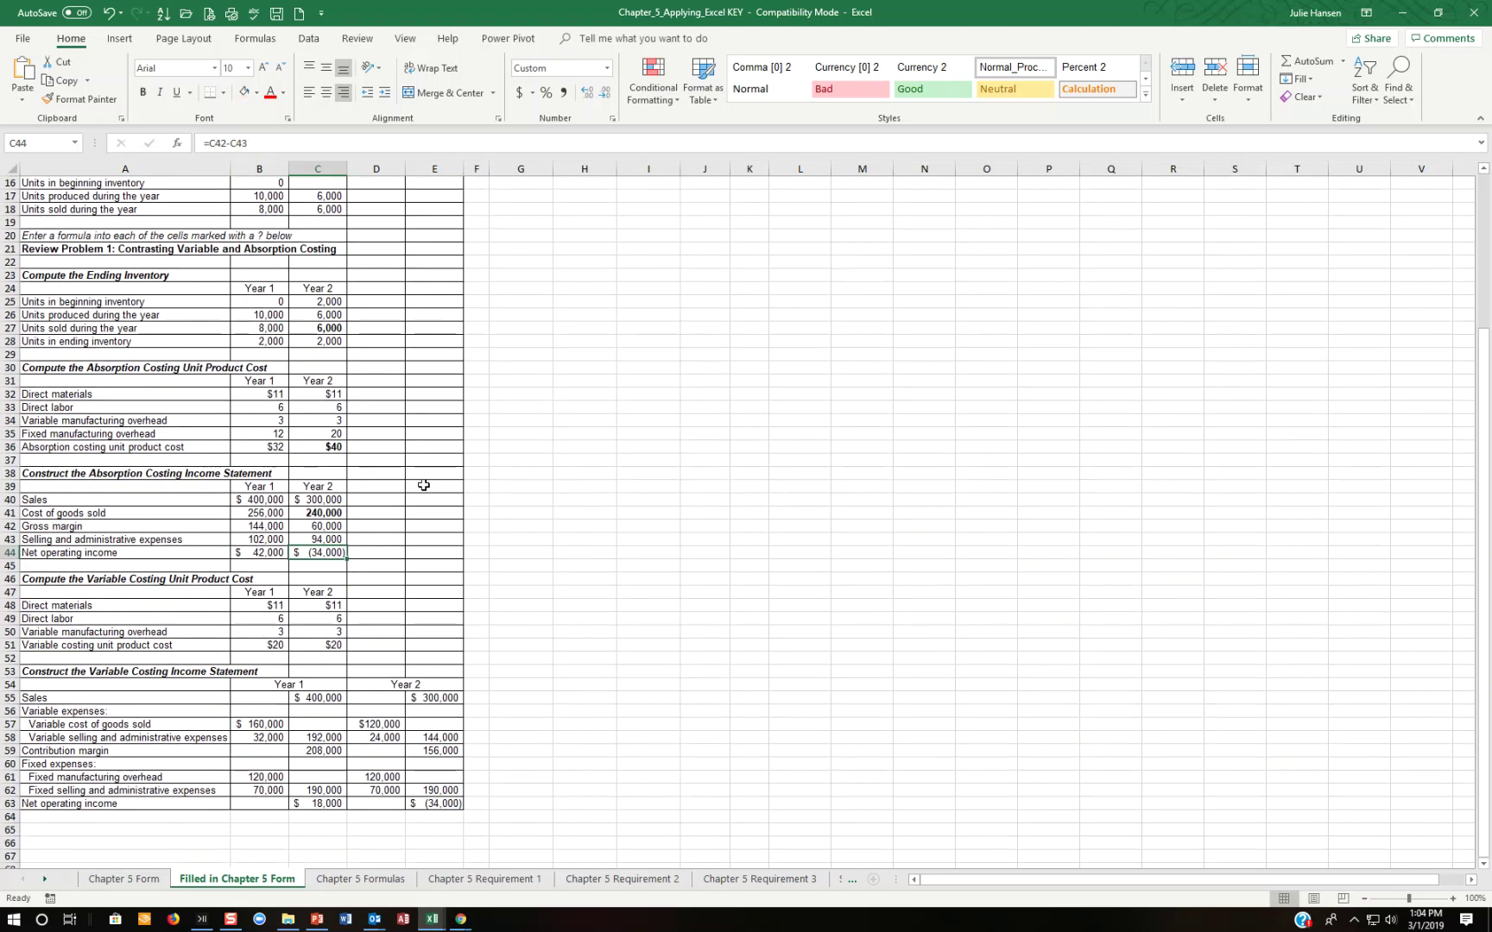
click(269, 91)
click(434, 802)
click(269, 92)
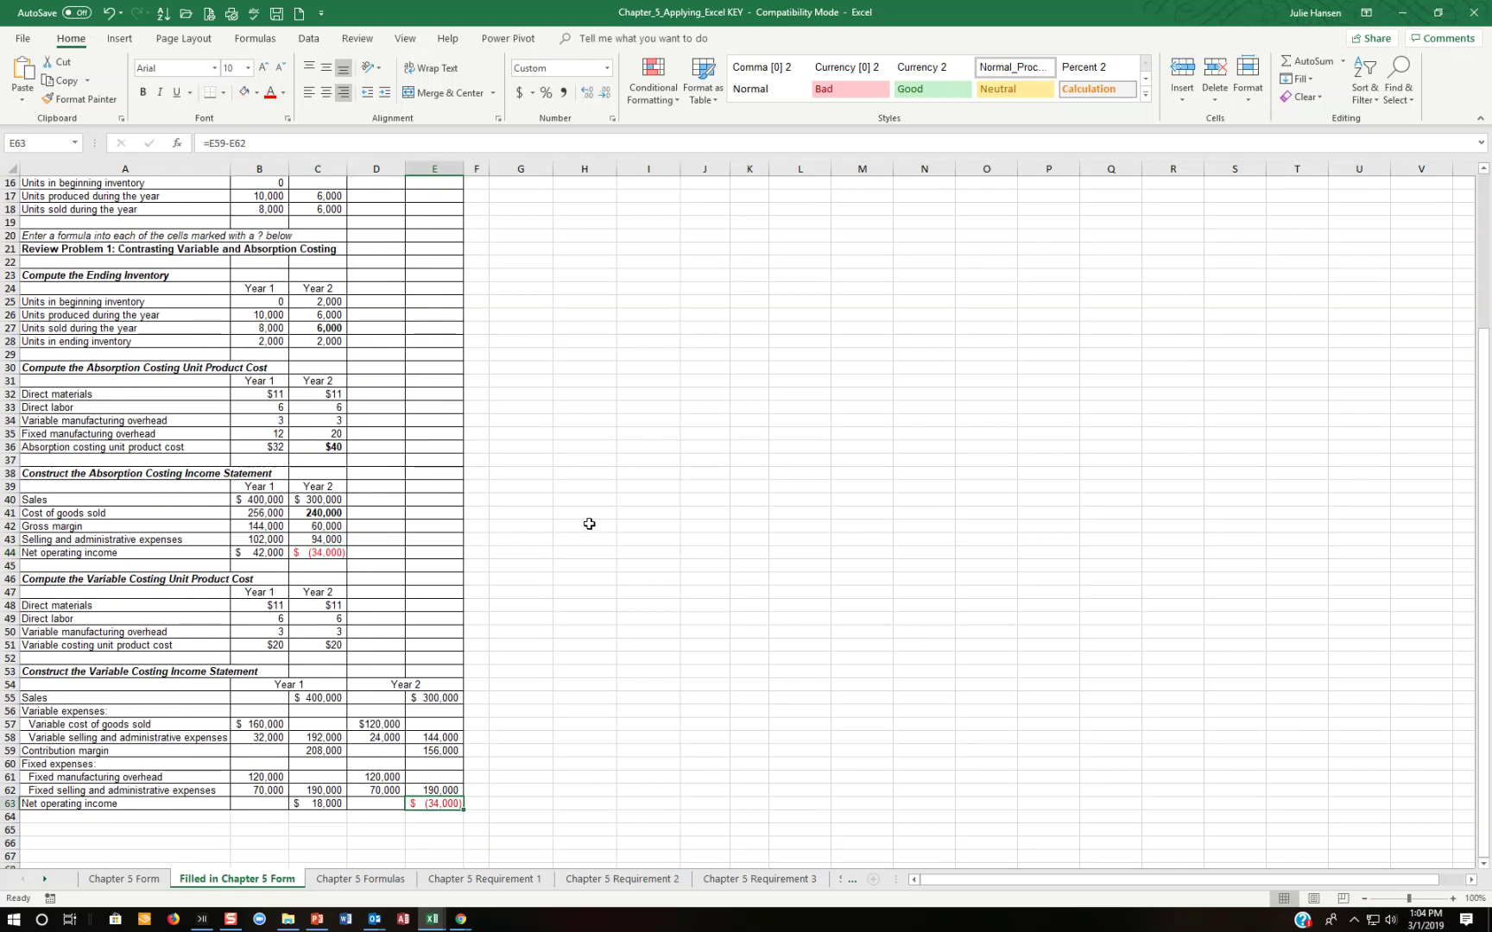
scroll(589, 524, up, 3)
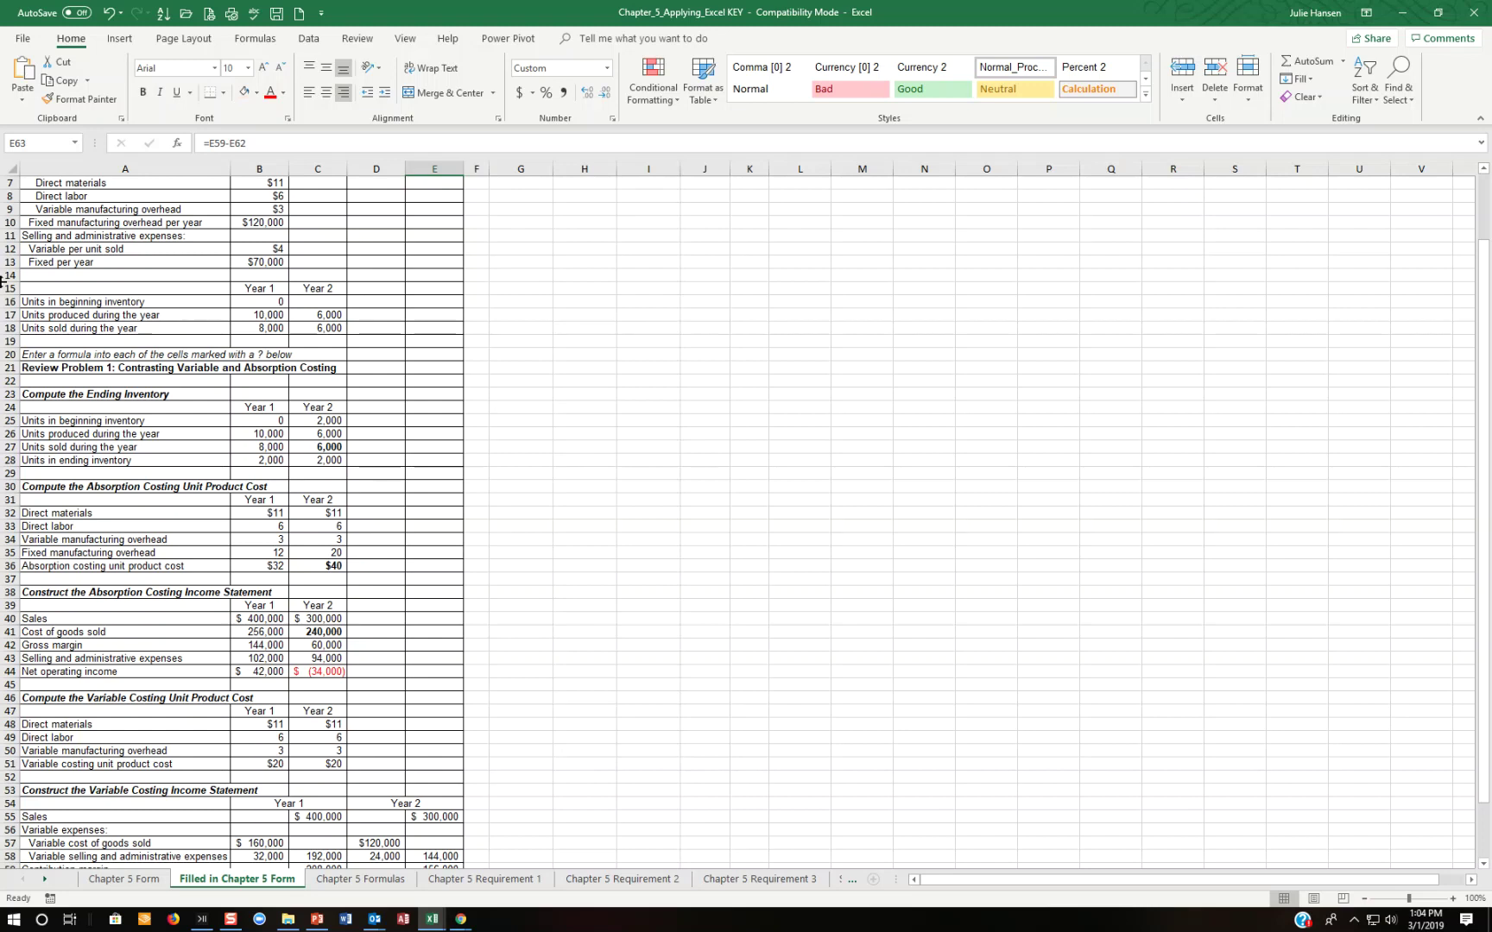
scroll(404, 577, down, 2)
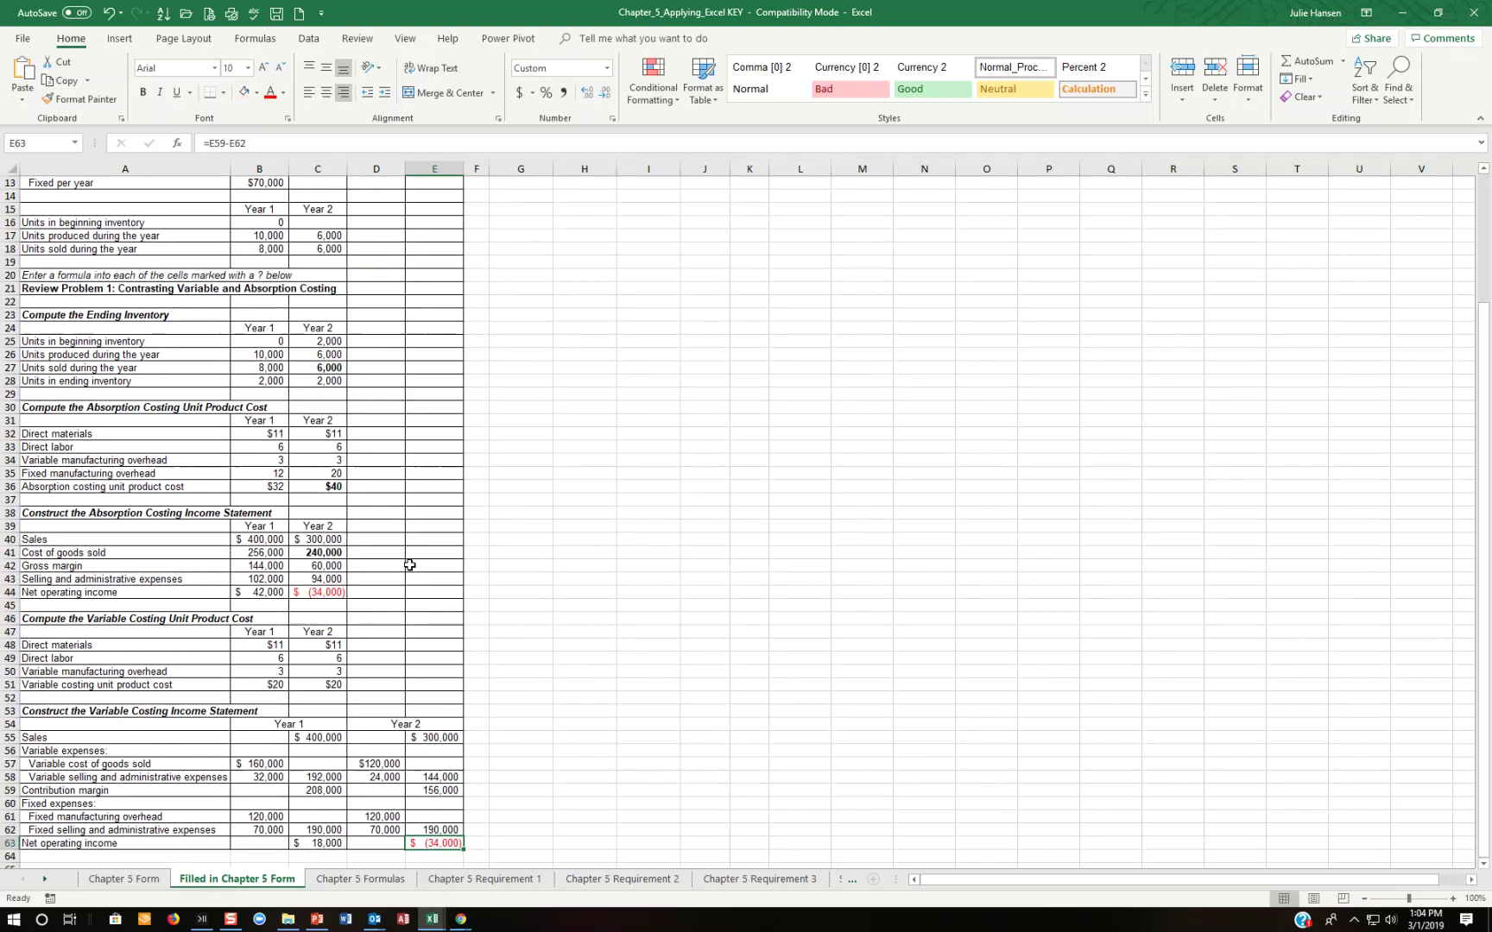
scroll(410, 564, up, 4)
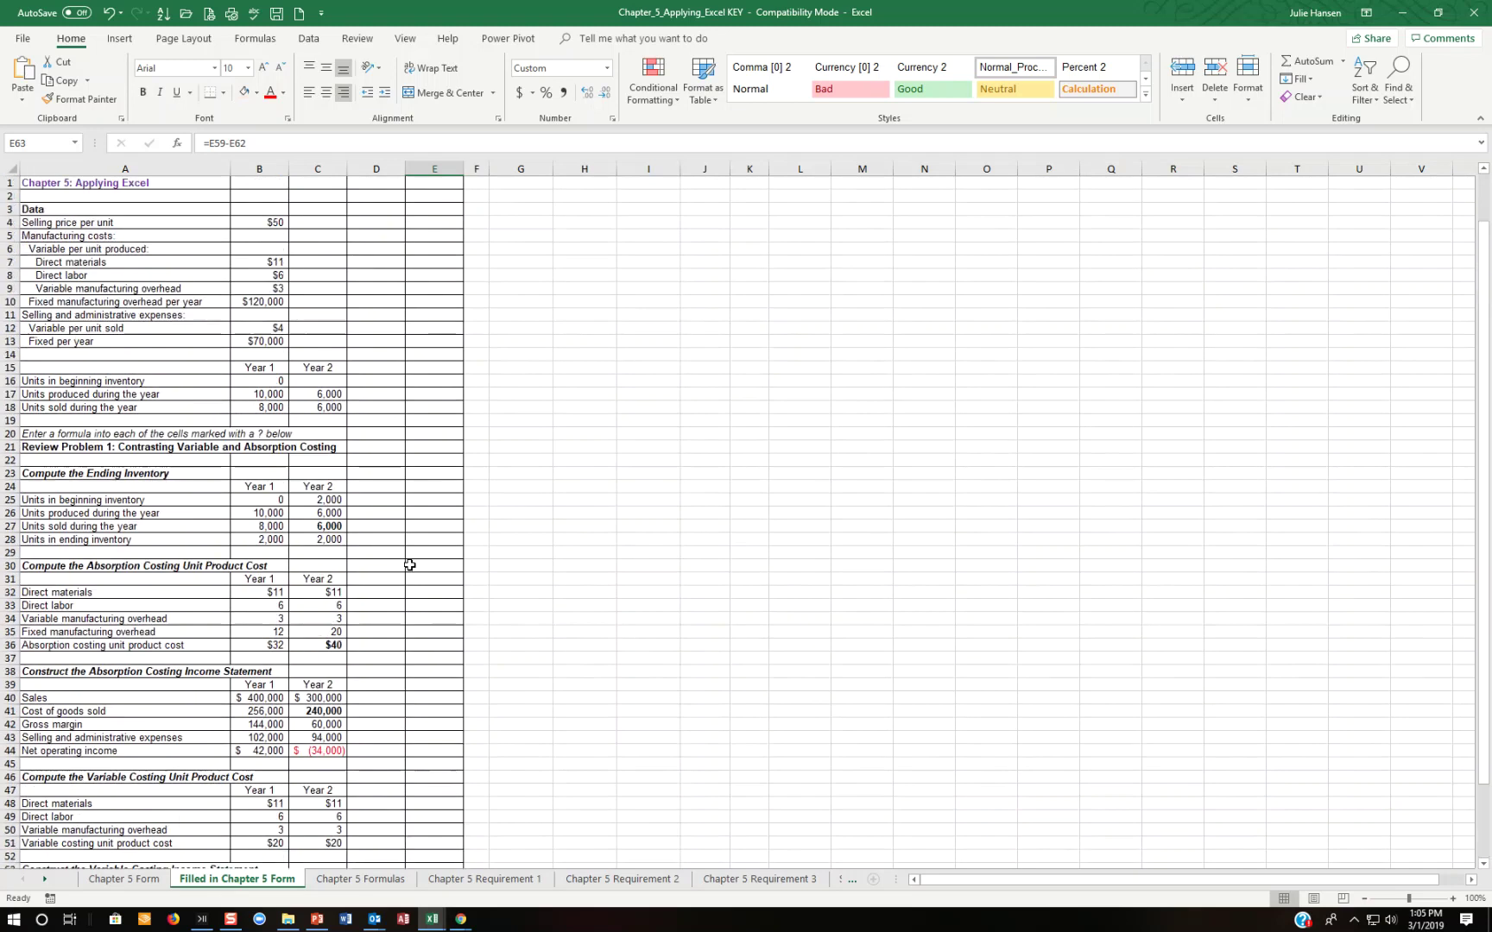